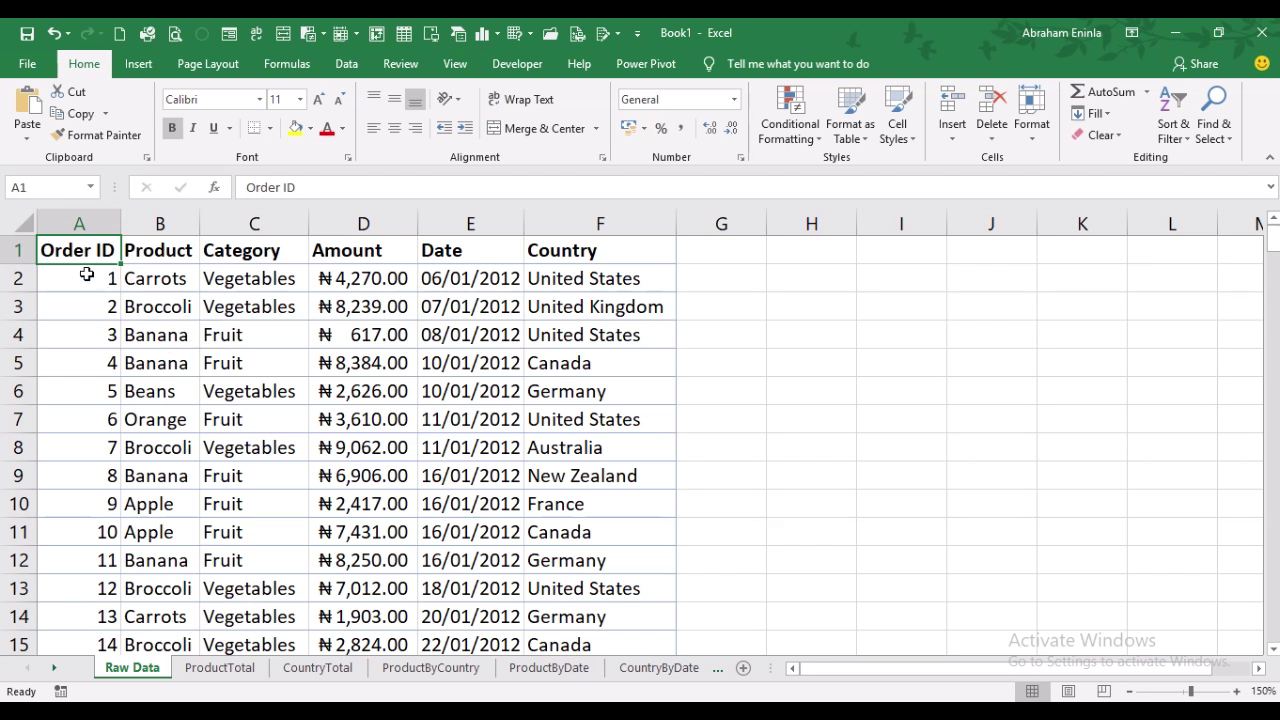
Review the column headings and records in Raw Data and glance through the ProductTotal, CountryTotal, ProductByCountry and ProductByDate sheets.
mouse_move(84, 250)
mouse_down()
mouse_move(300, 290)
mouse_move(646, 517)
mouse_move(634, 617)
mouse_move(640, 260)
mouse_up()
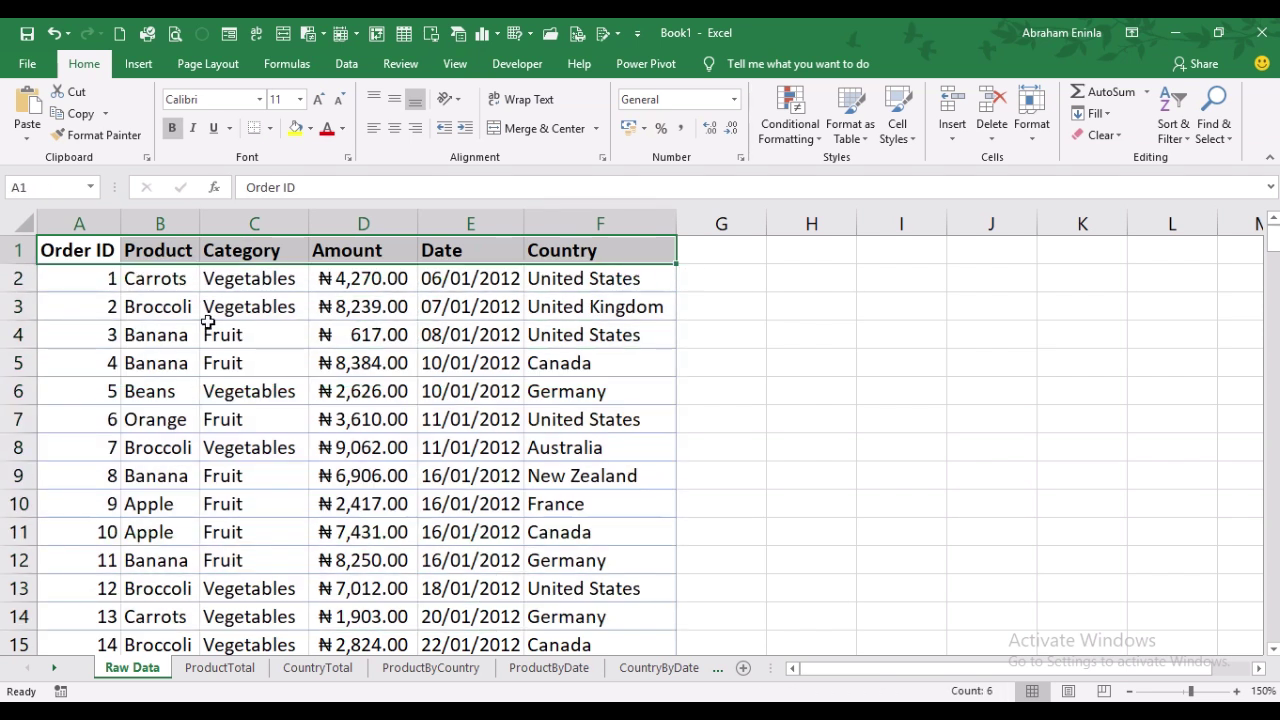
click(378, 332)
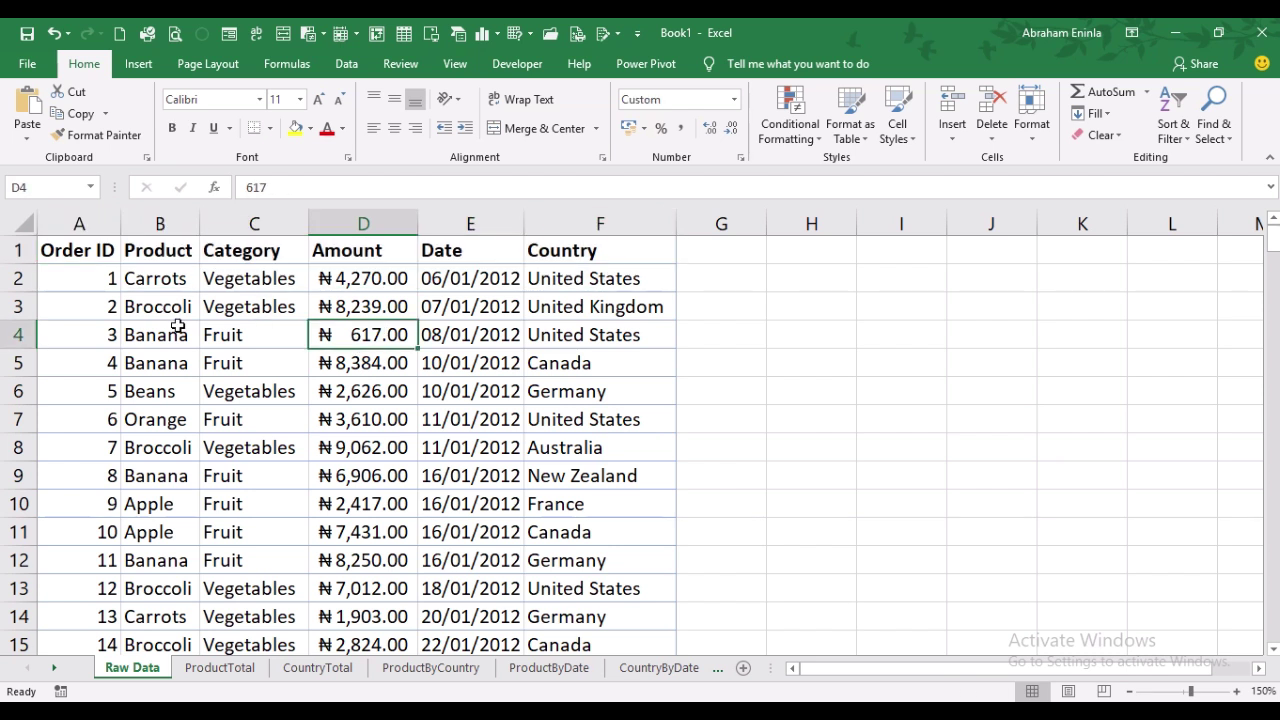
click(220, 668)
click(336, 668)
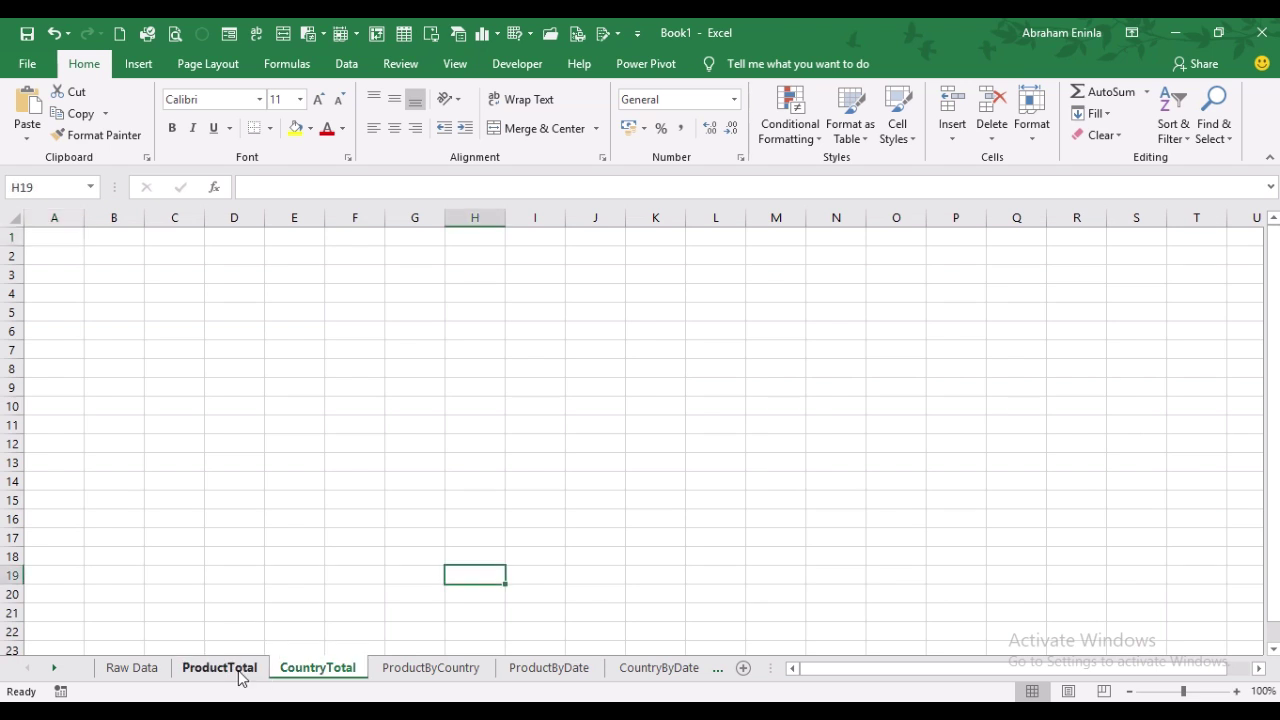
click(236, 668)
click(336, 668)
click(406, 668)
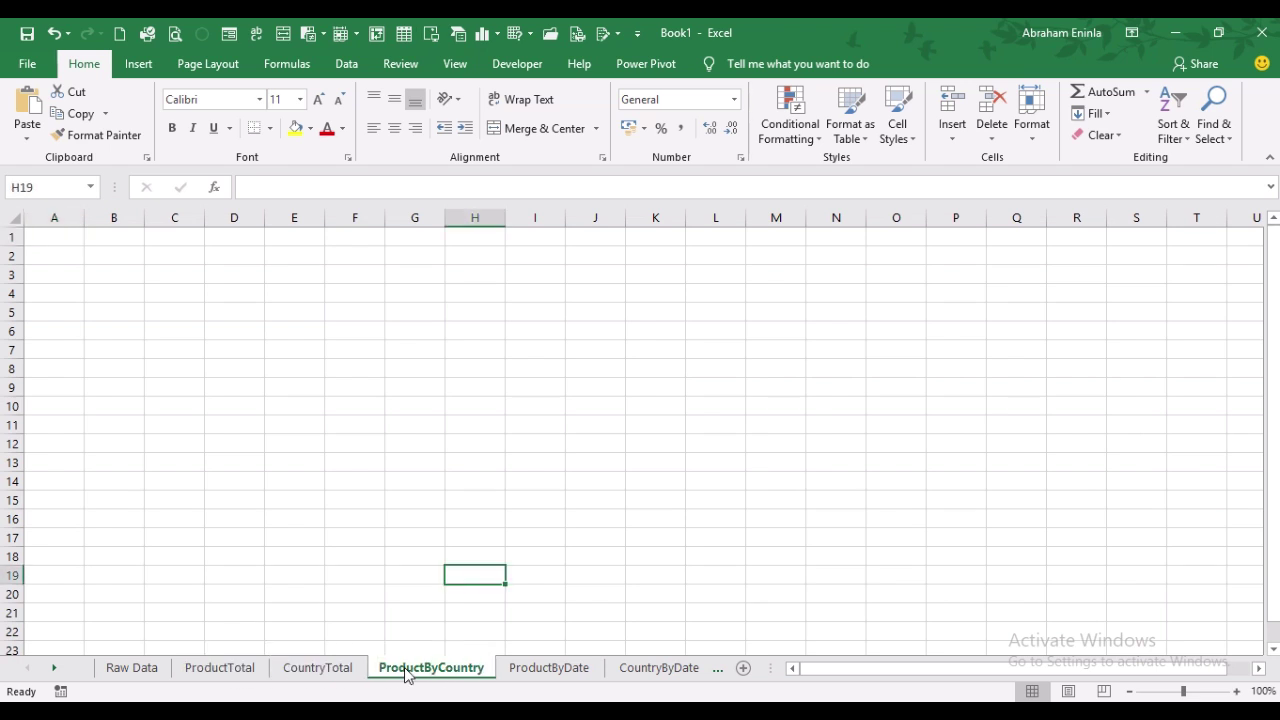
click(537, 668)
click(232, 670)
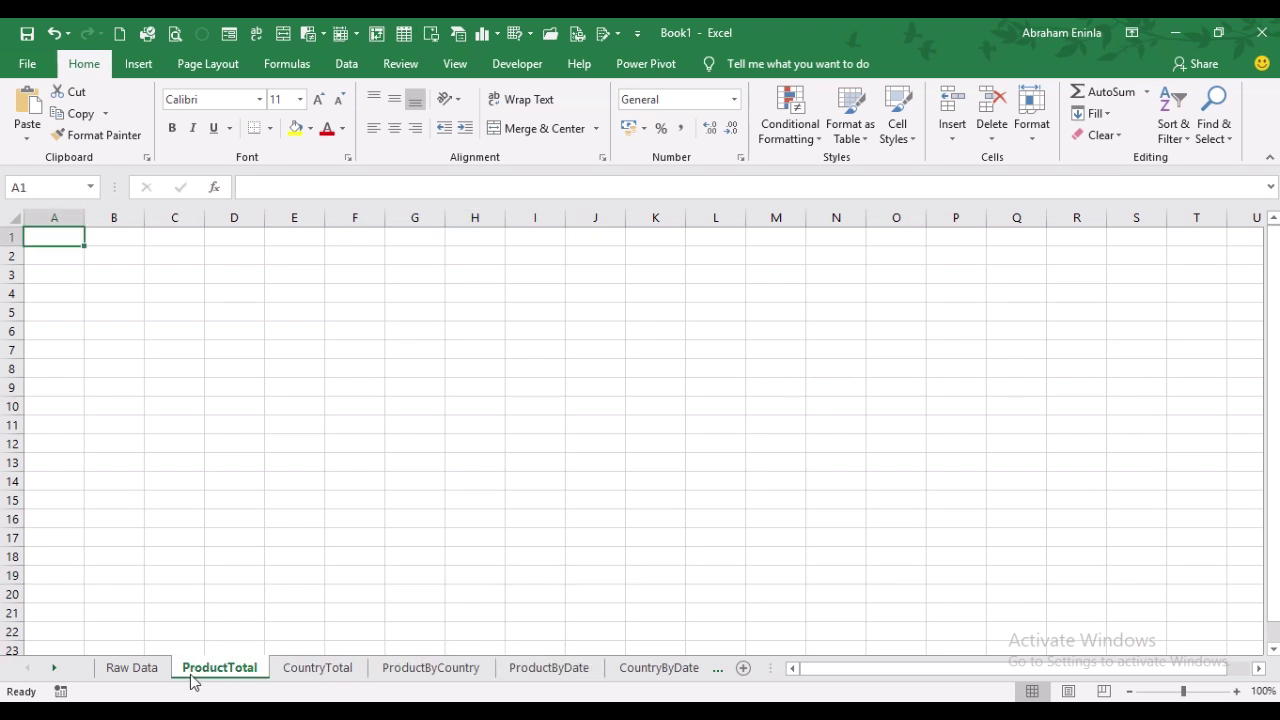
click(140, 670)
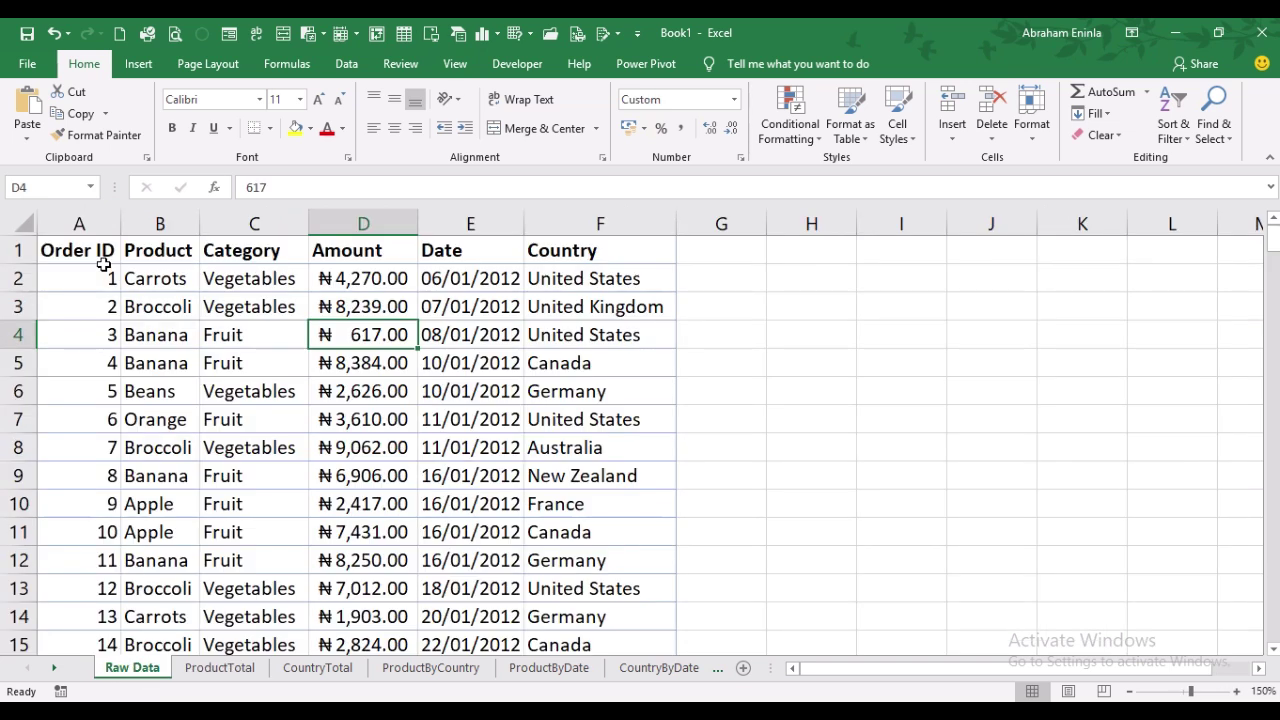
key(ctrl+Home)
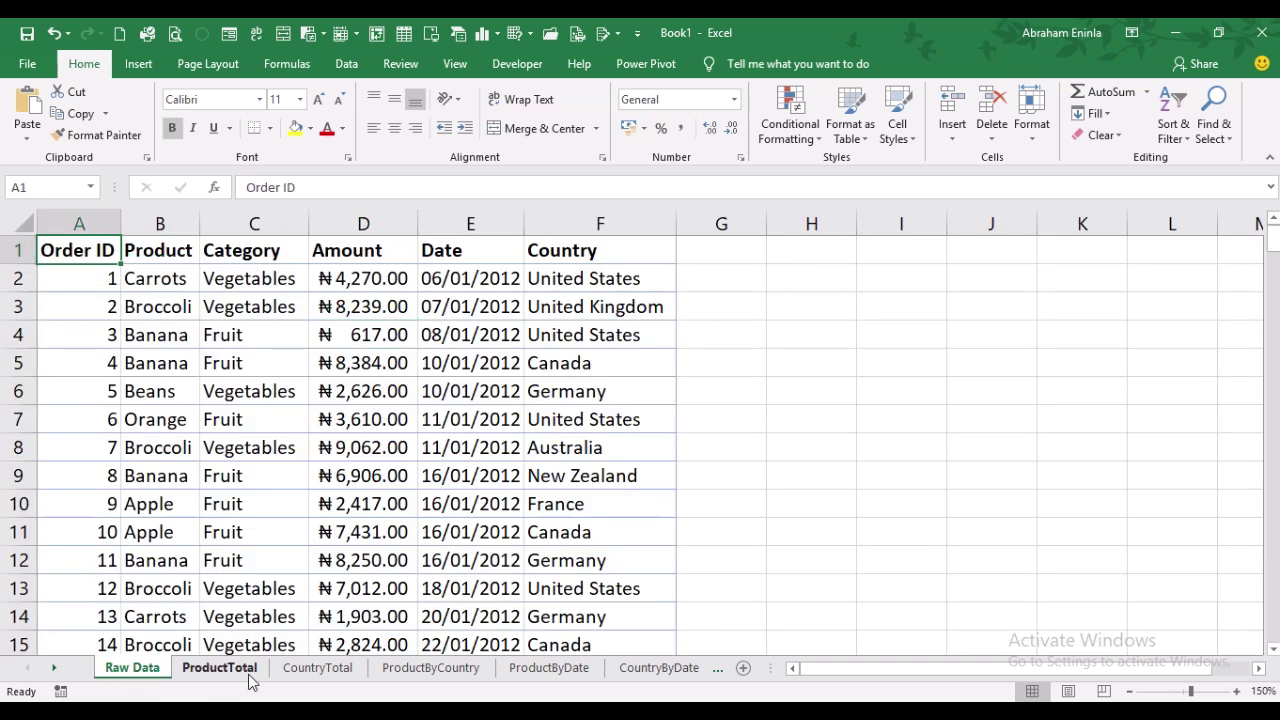
Look through each report sheet from ProductTotal to Multi Level and return to the Raw Data sheet.
click(229, 677)
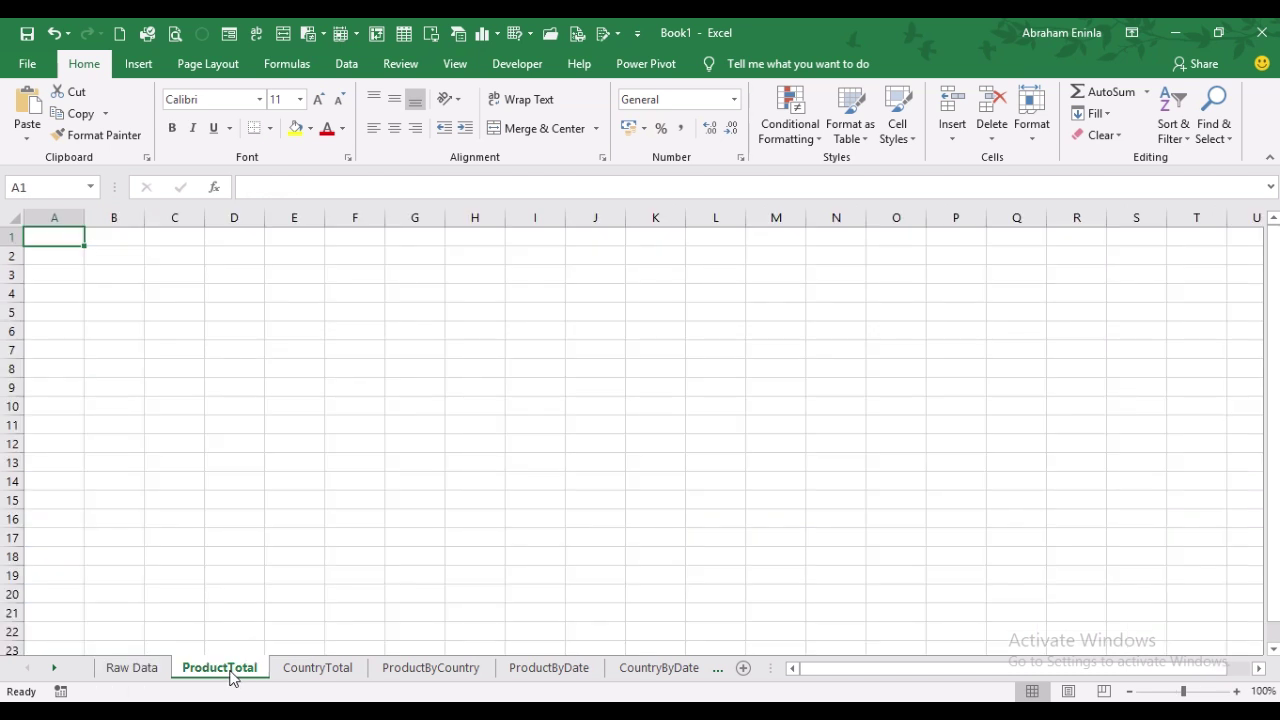
click(349, 674)
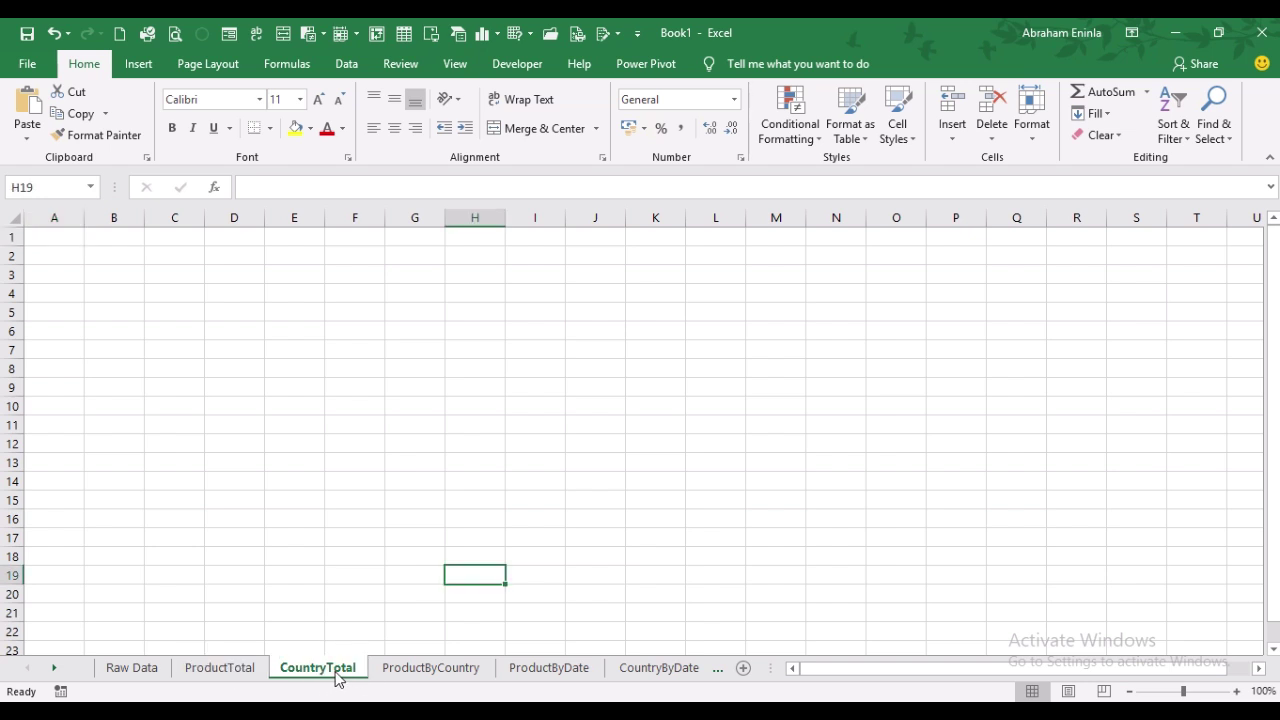
click(430, 680)
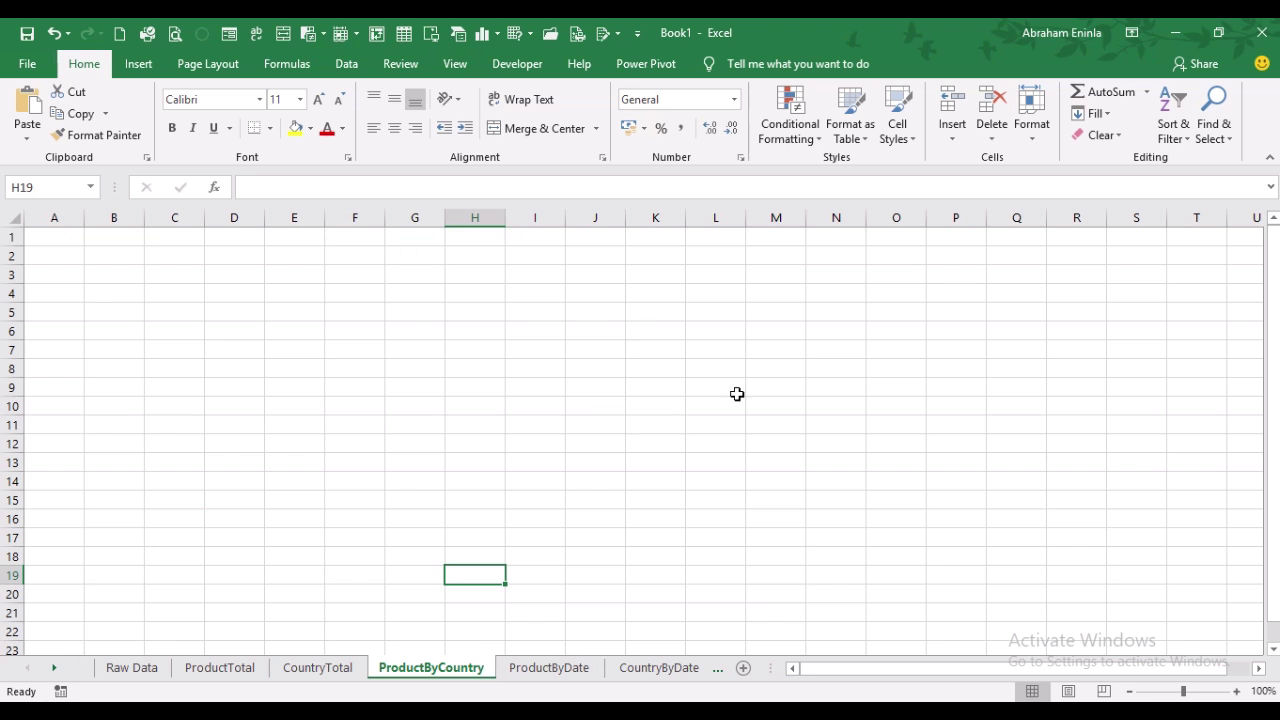
click(547, 670)
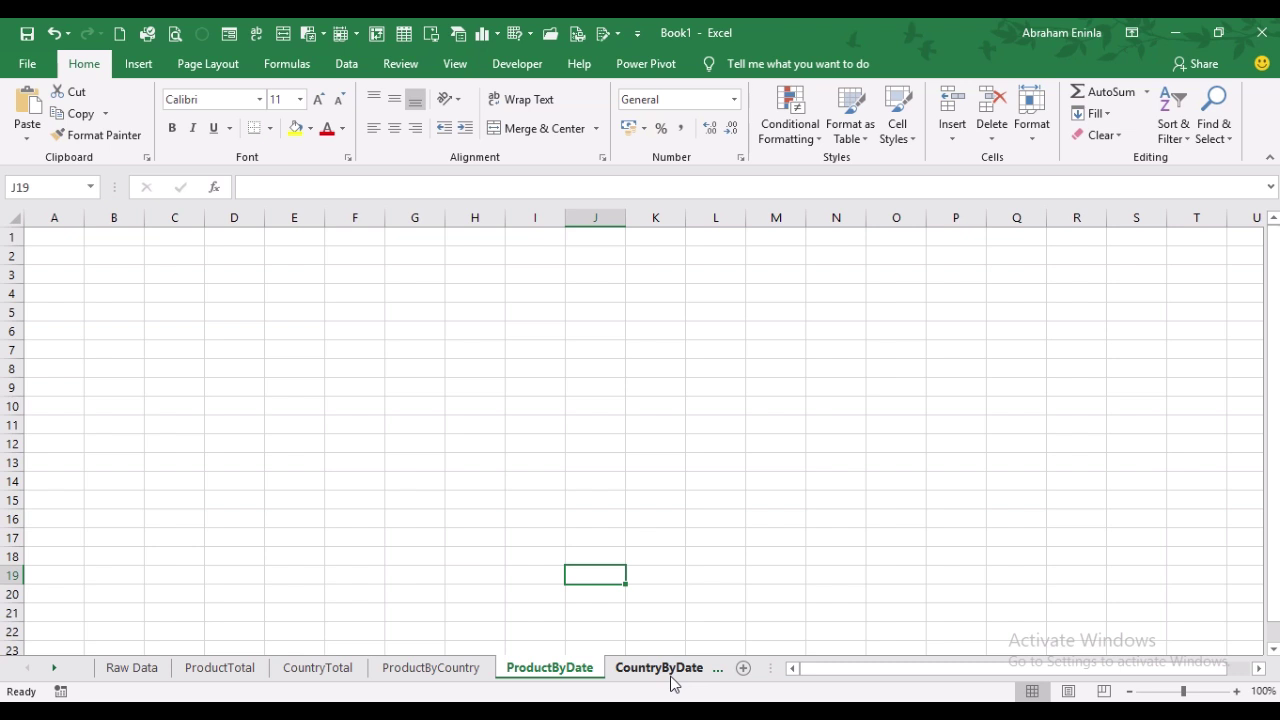
click(645, 671)
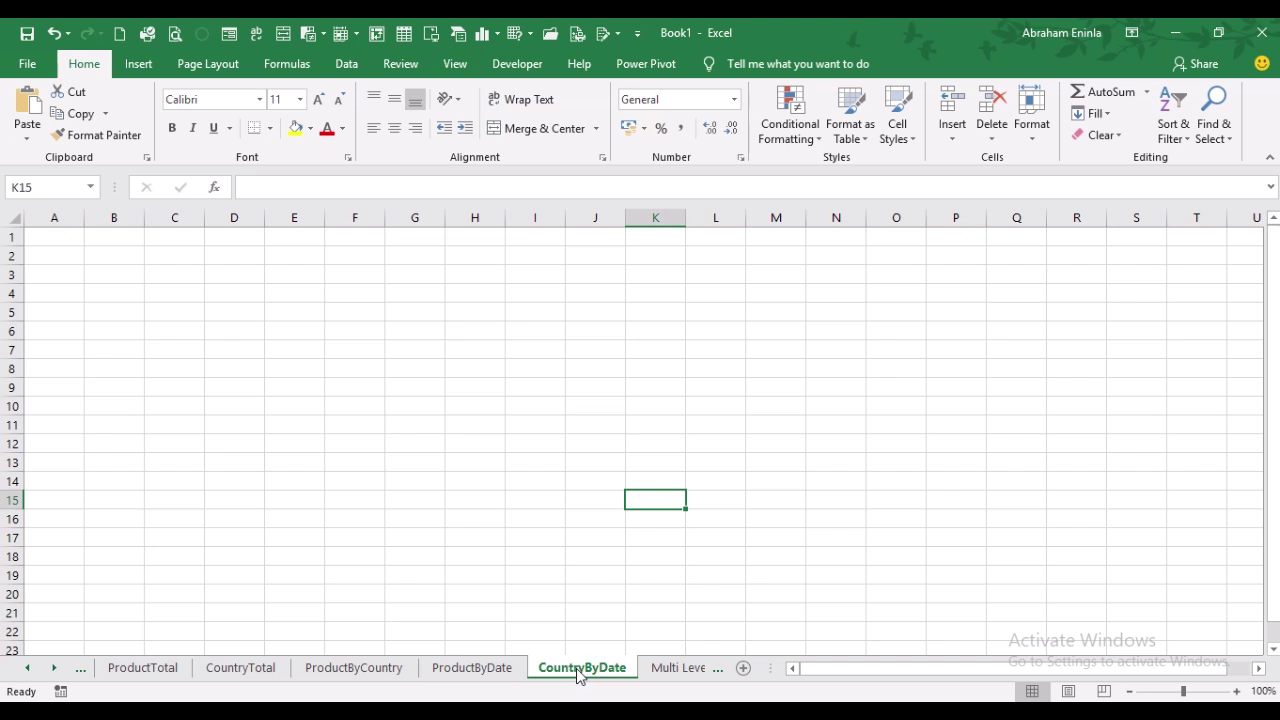
click(670, 670)
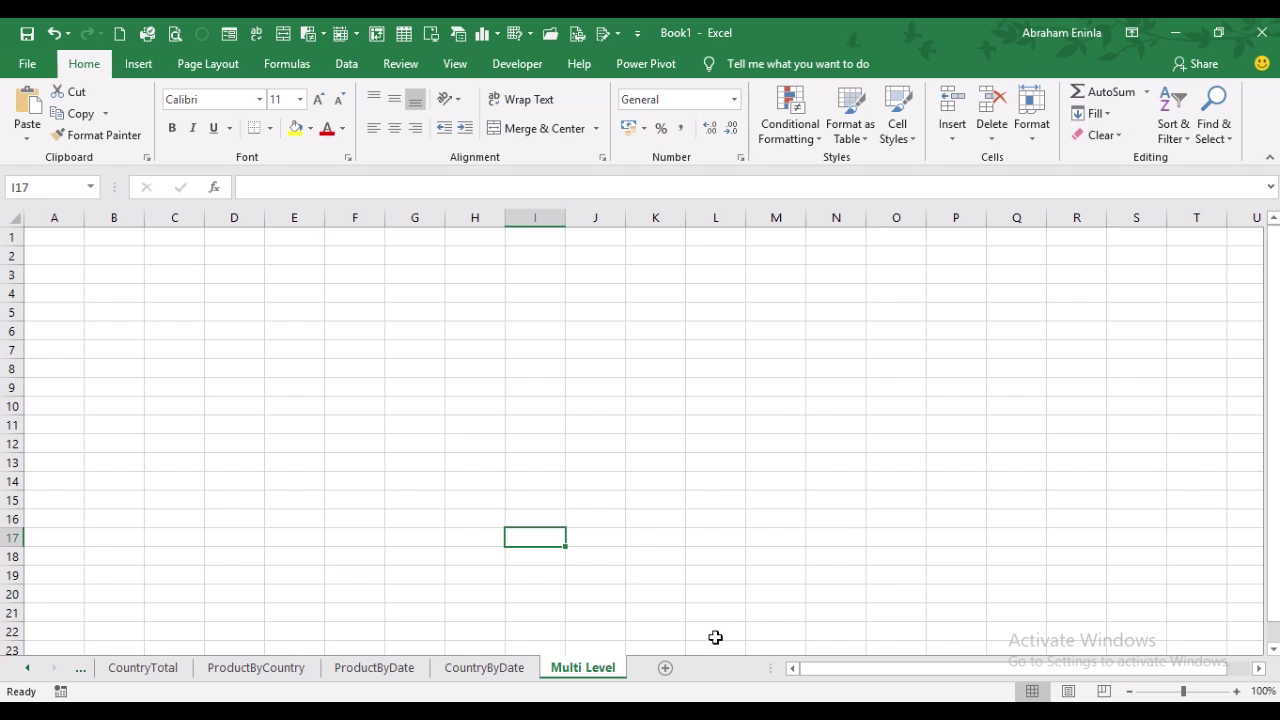
click(28, 668)
click(28, 668)
click(129, 674)
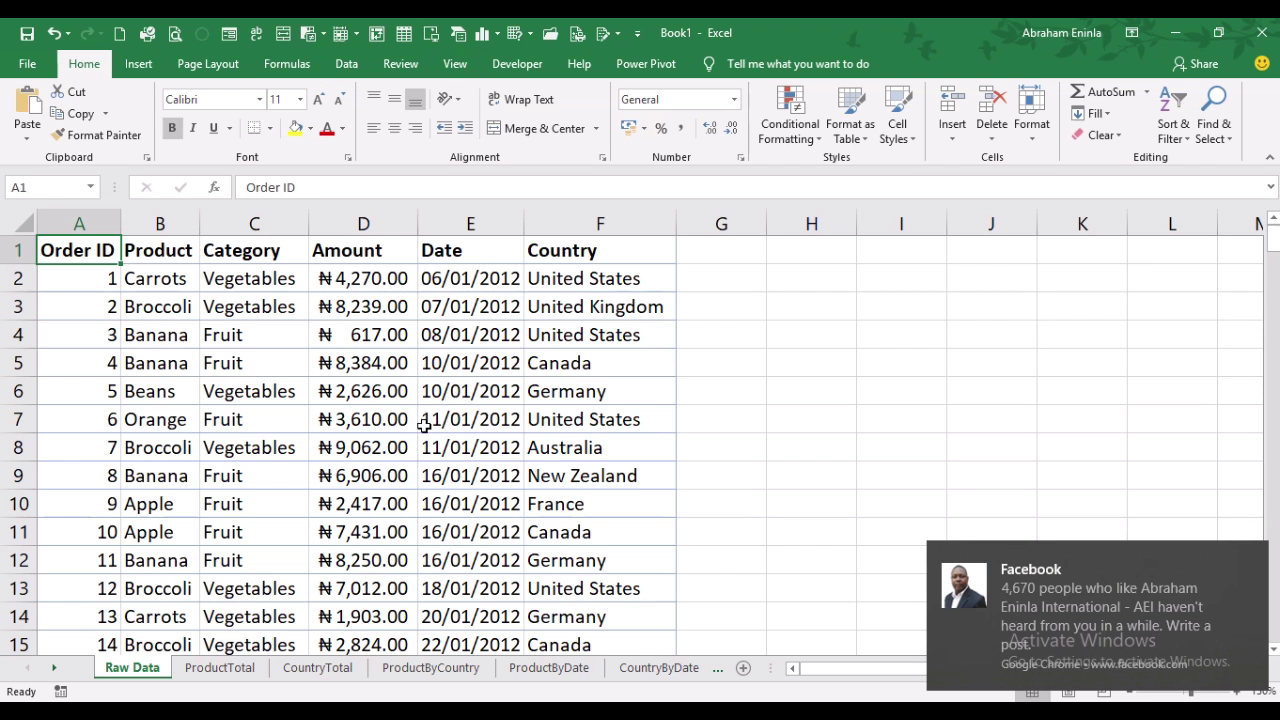
Create a PivotTable from 'Raw Data'!$A$1:$F$214 on the existing ProductTotal sheet at cell B2.
click(136, 295)
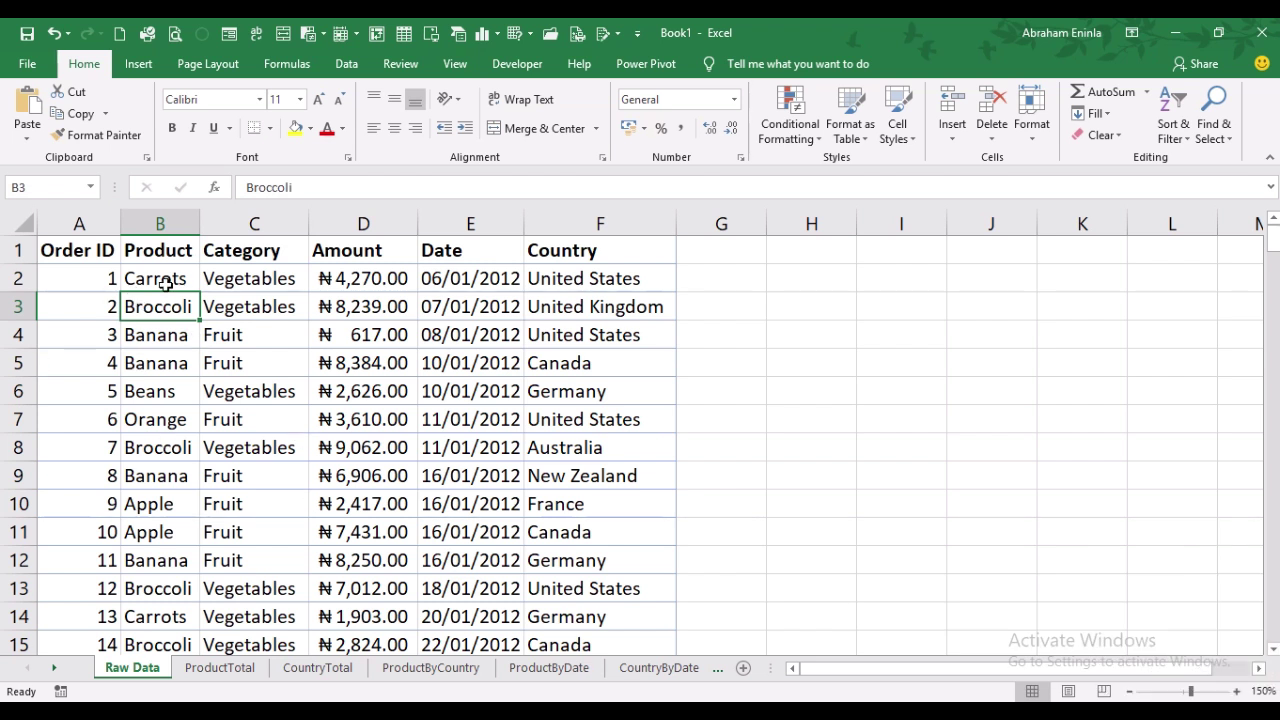
click(88, 252)
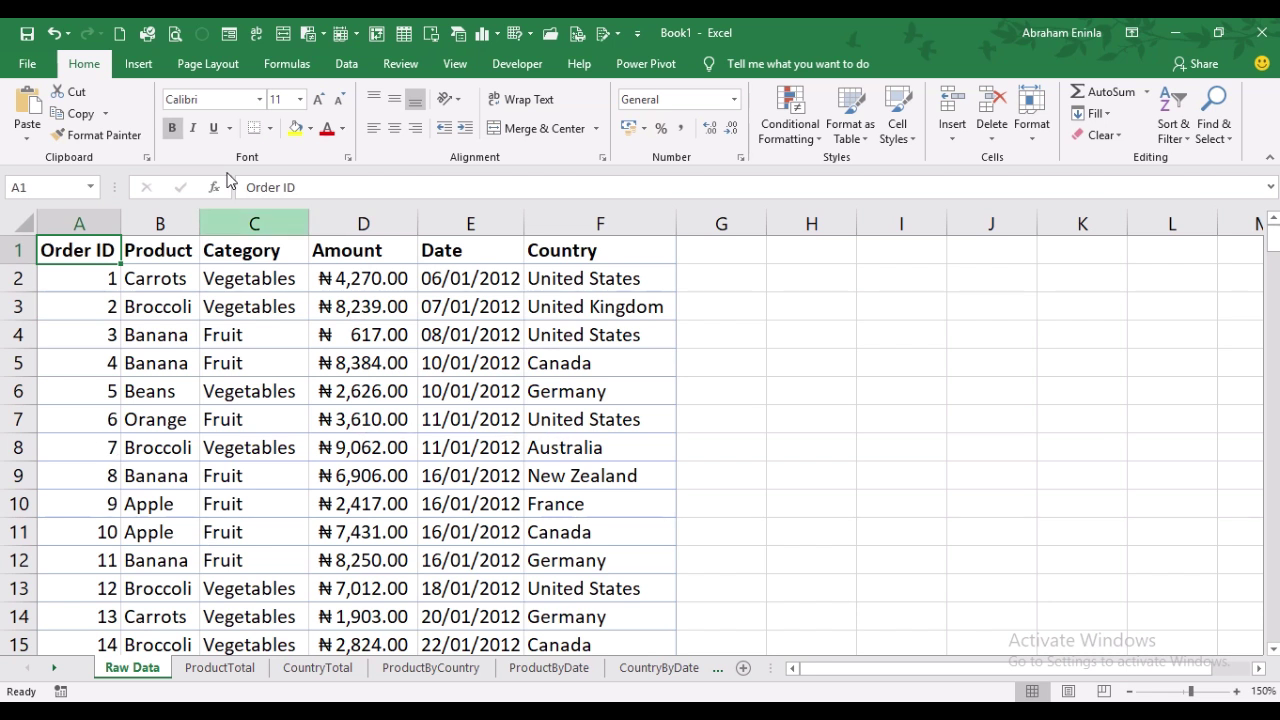
click(143, 66)
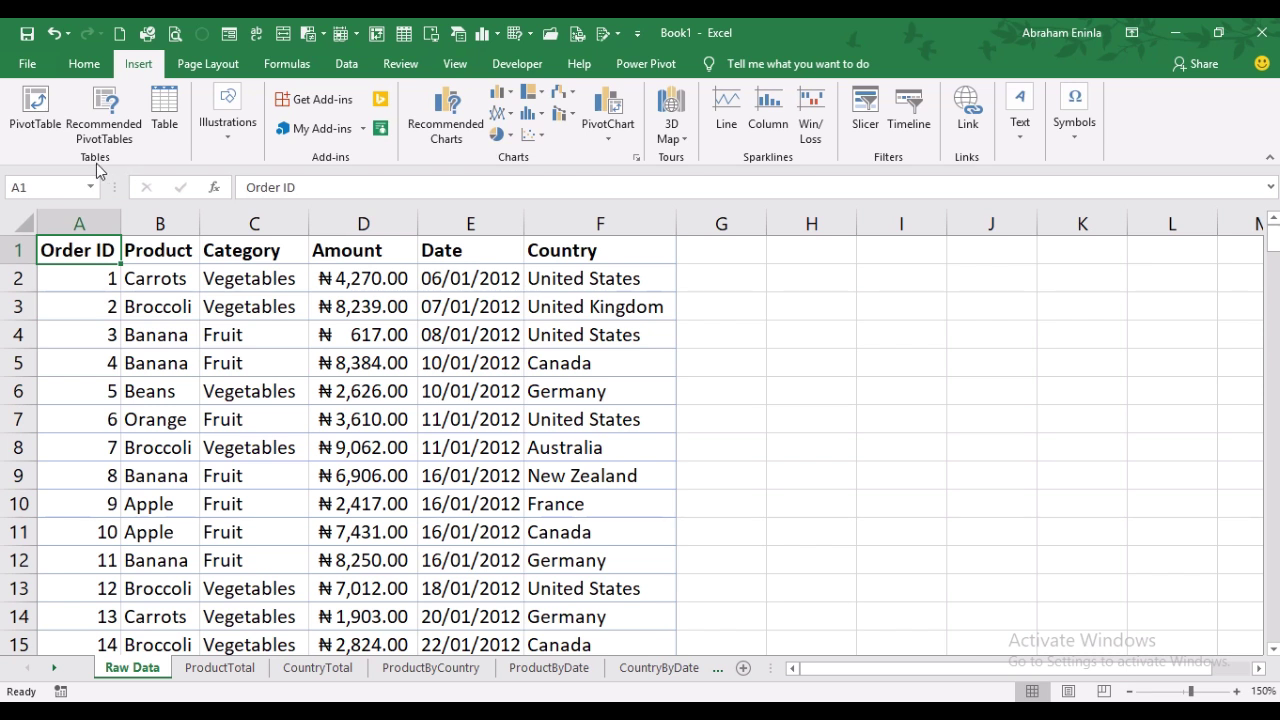
click(37, 110)
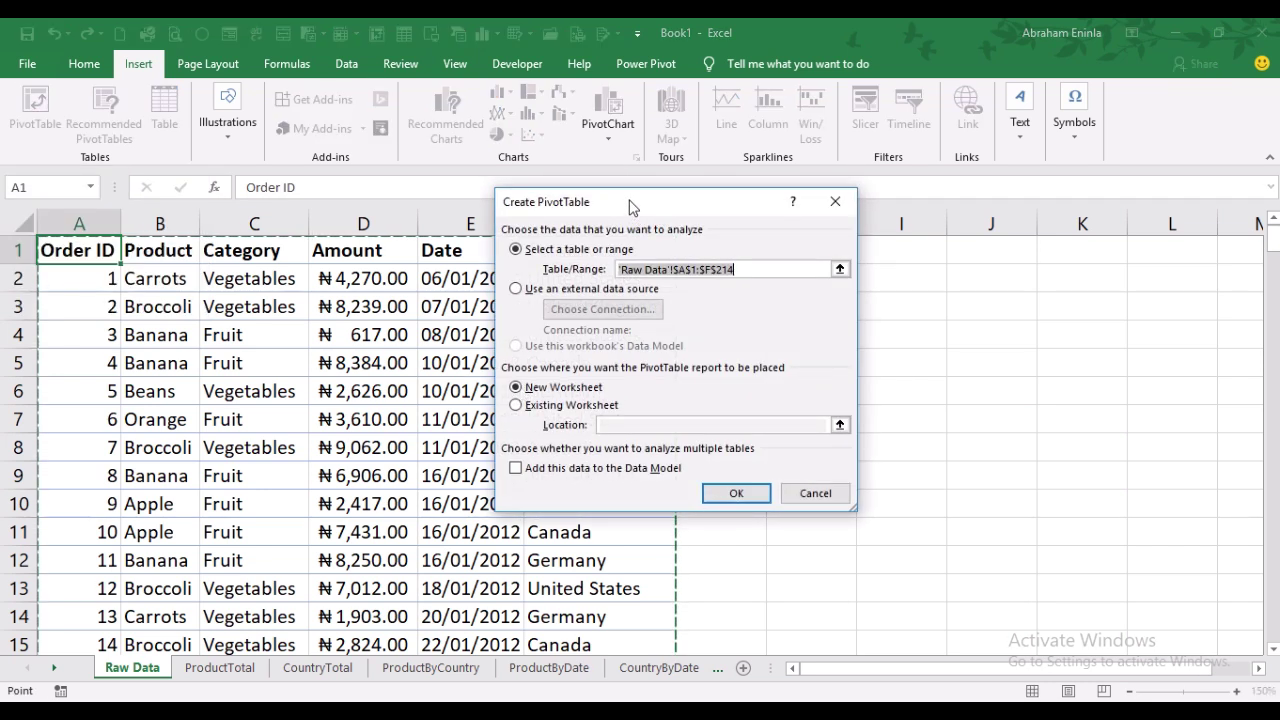
drag(632, 205, 862, 230)
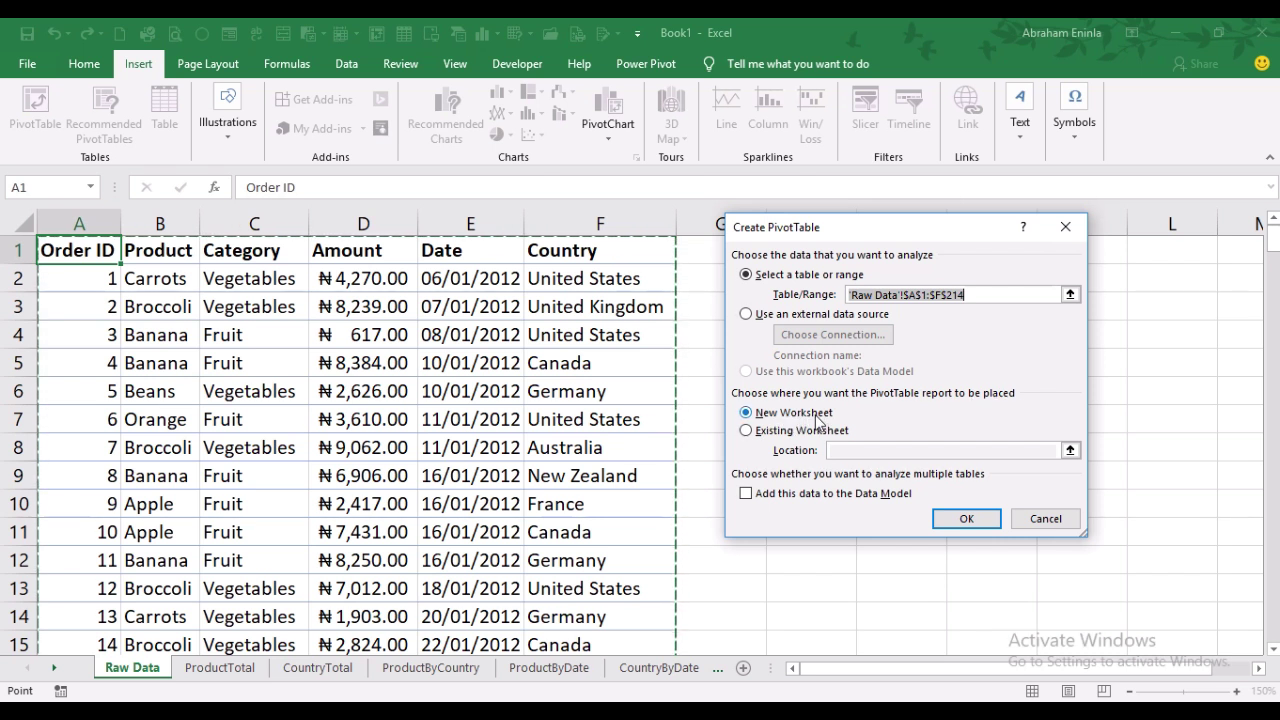
click(746, 431)
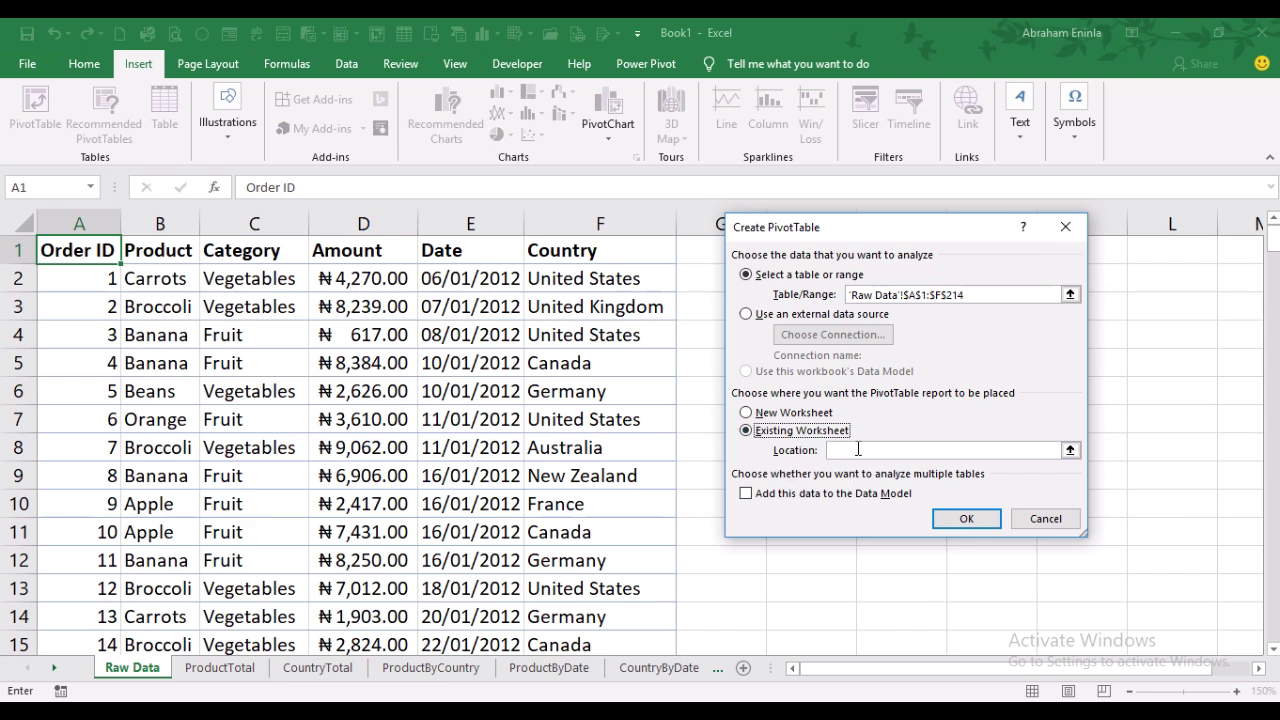
click(858, 450)
click(883, 450)
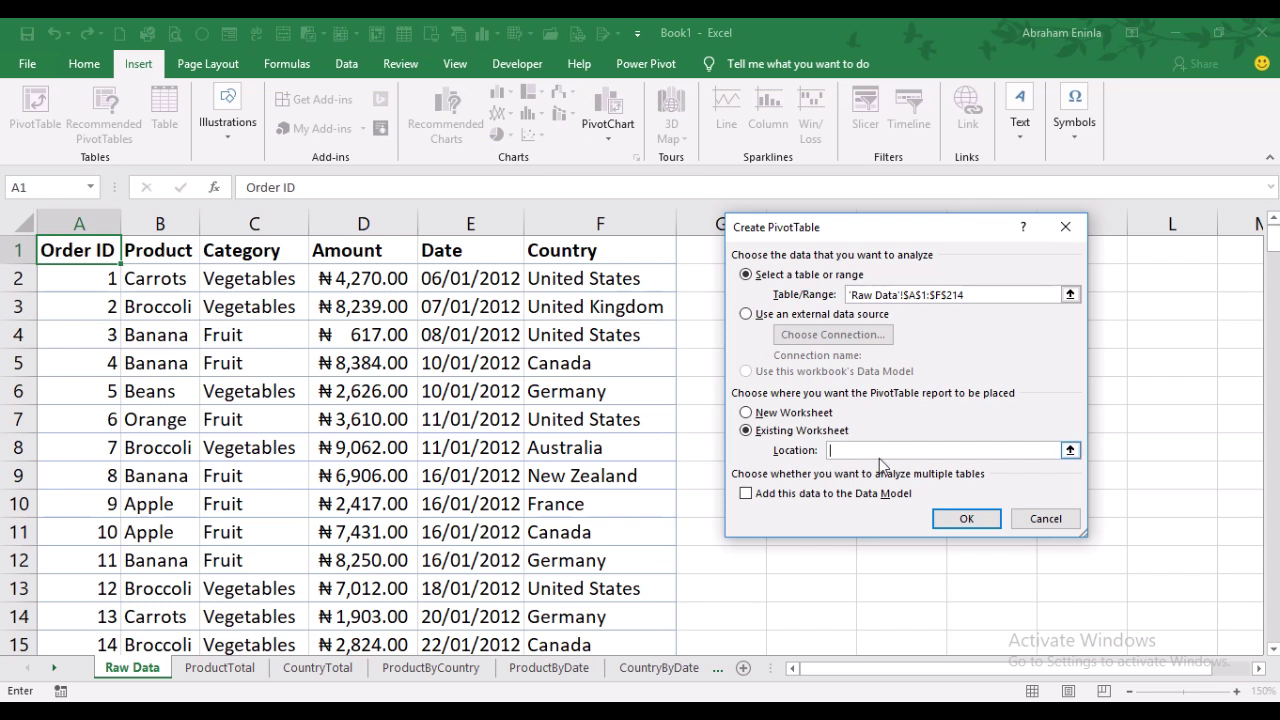
click(218, 668)
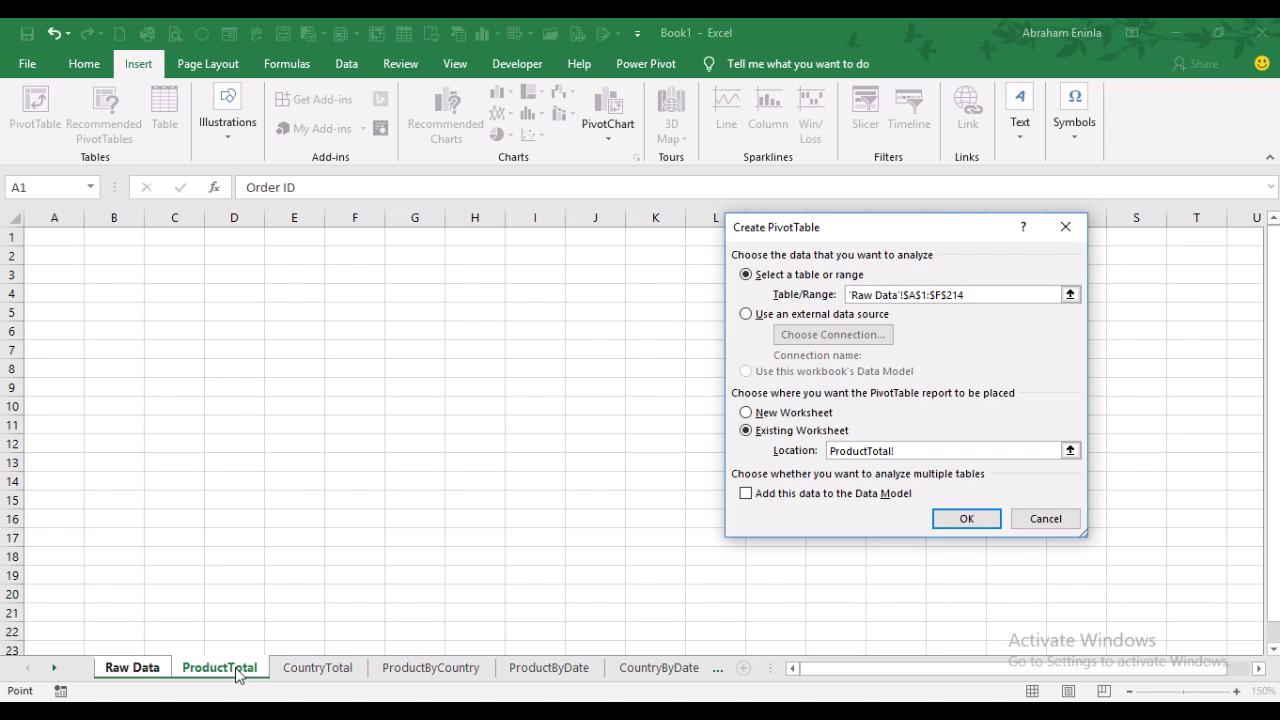
click(110, 256)
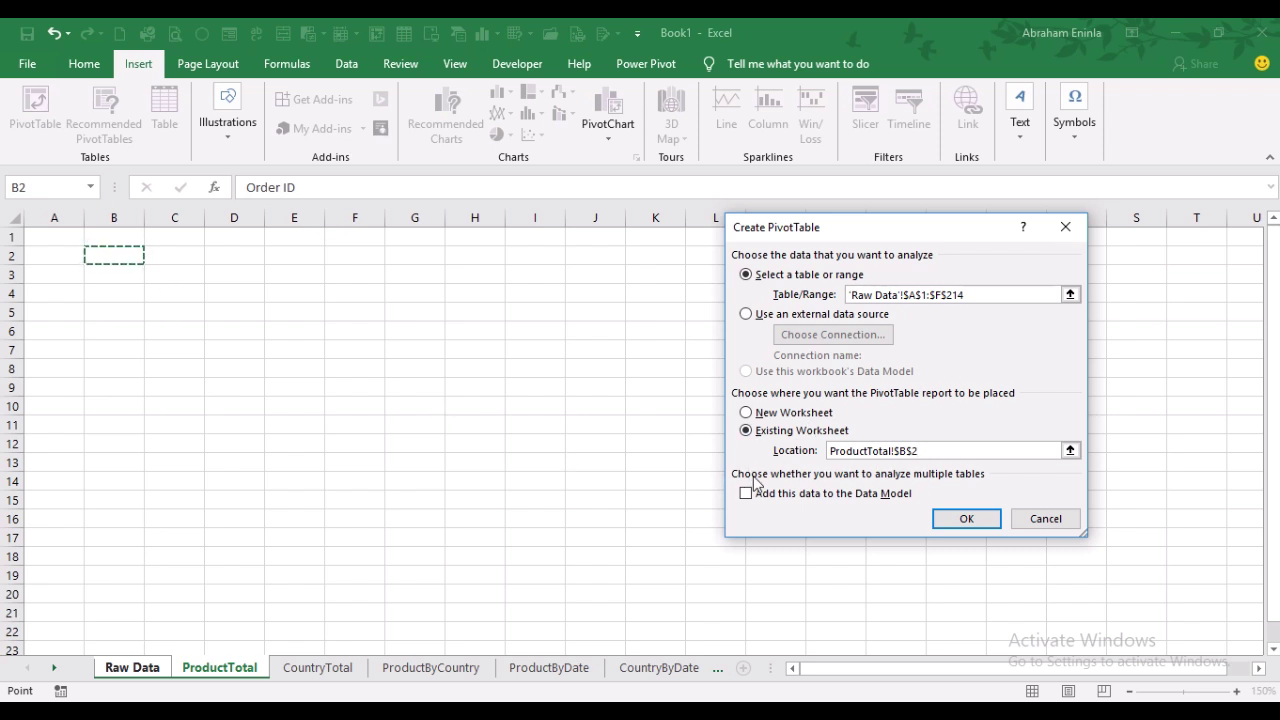
click(965, 520)
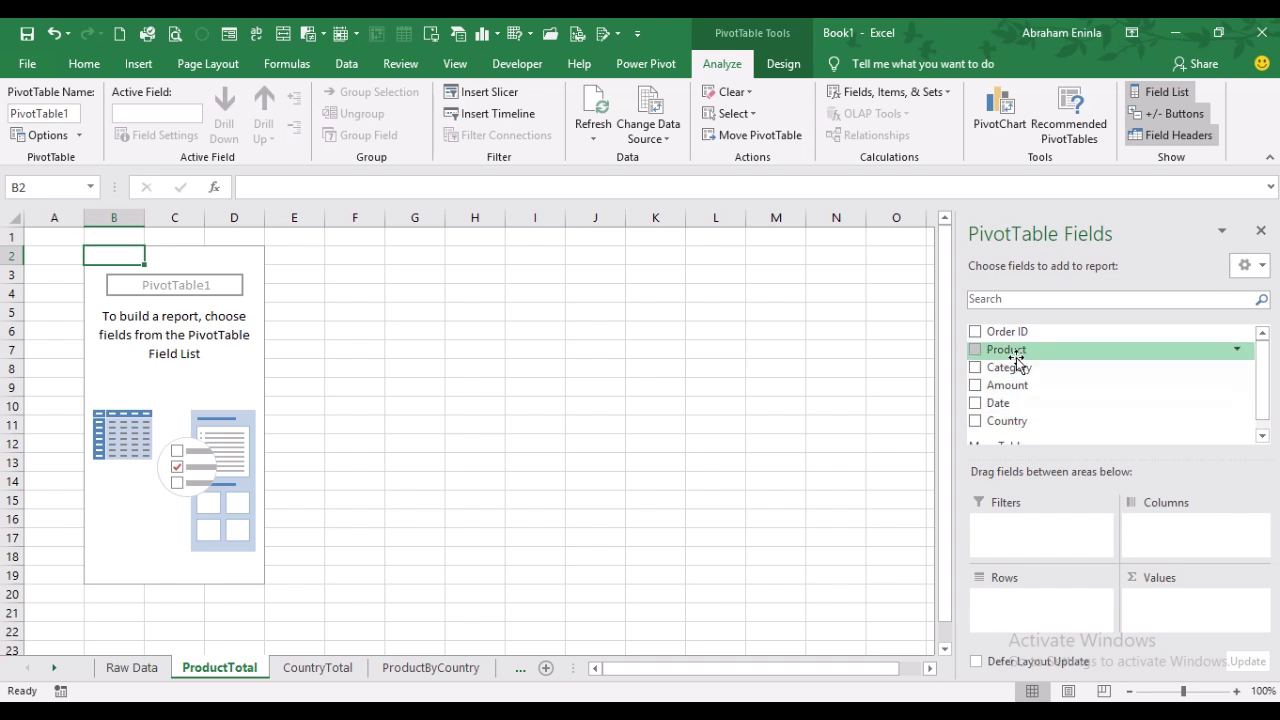
Add Product as the row field and the sum of Amount as the values of the ProductTotal pivot table.
click(976, 350)
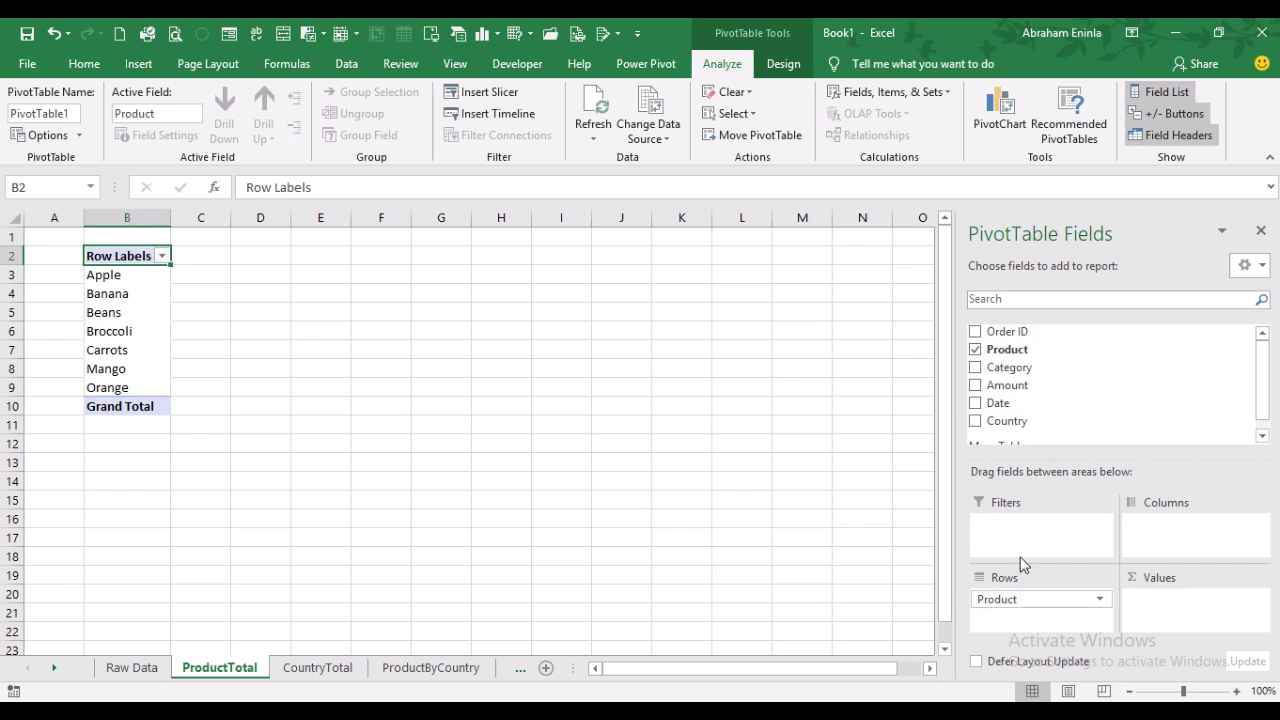
click(976, 386)
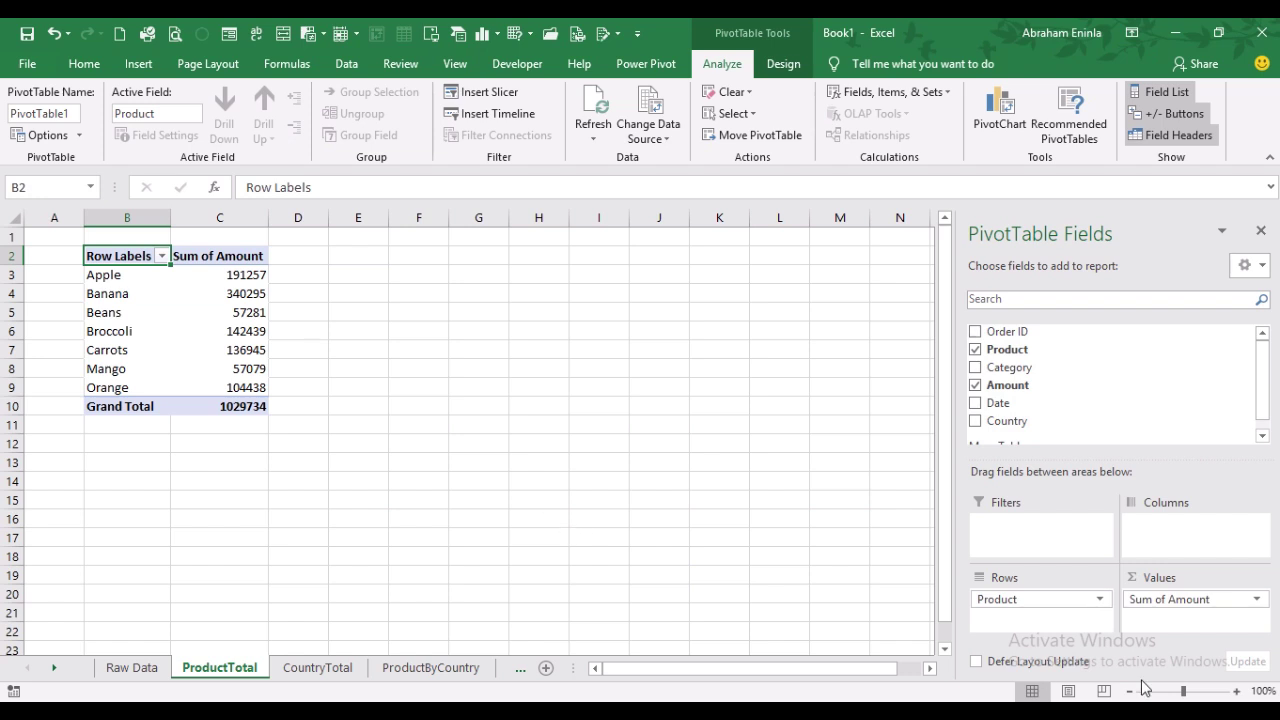
click(1237, 692)
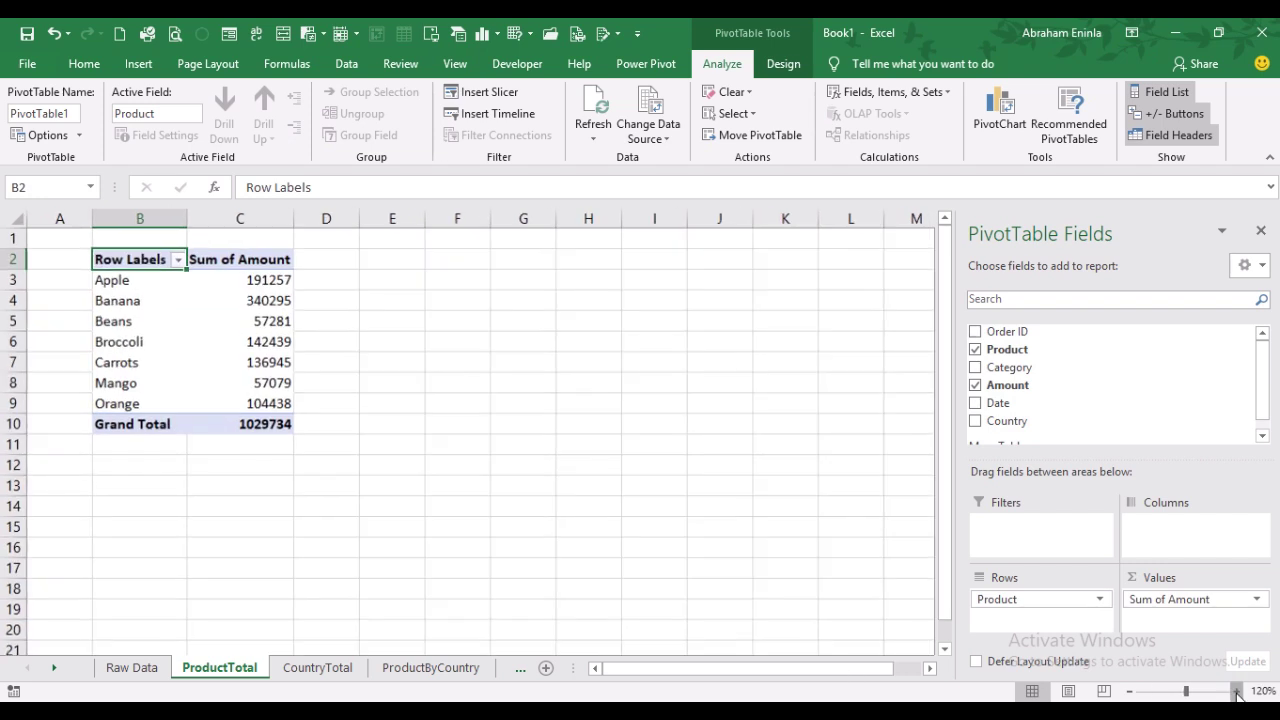
click(1237, 692)
click(1237, 692)
click(1237, 692)
click(1237, 692)
click(1237, 692)
click(1237, 692)
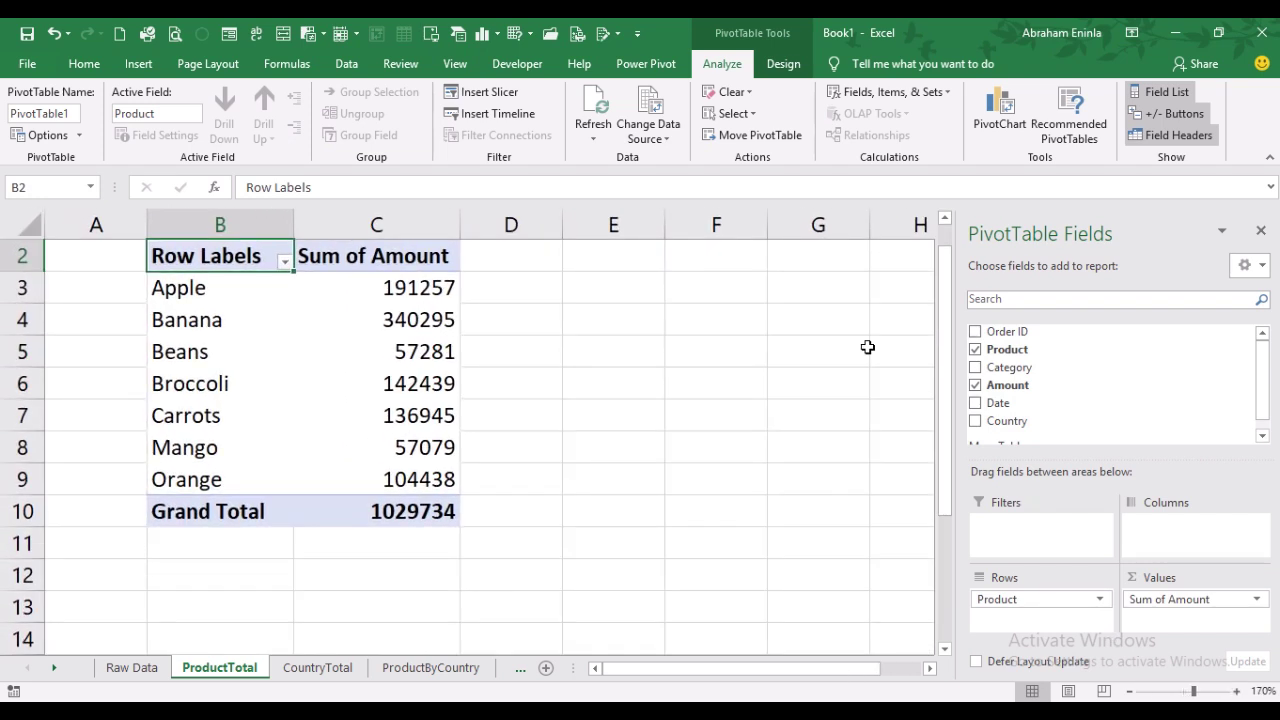
click(945, 222)
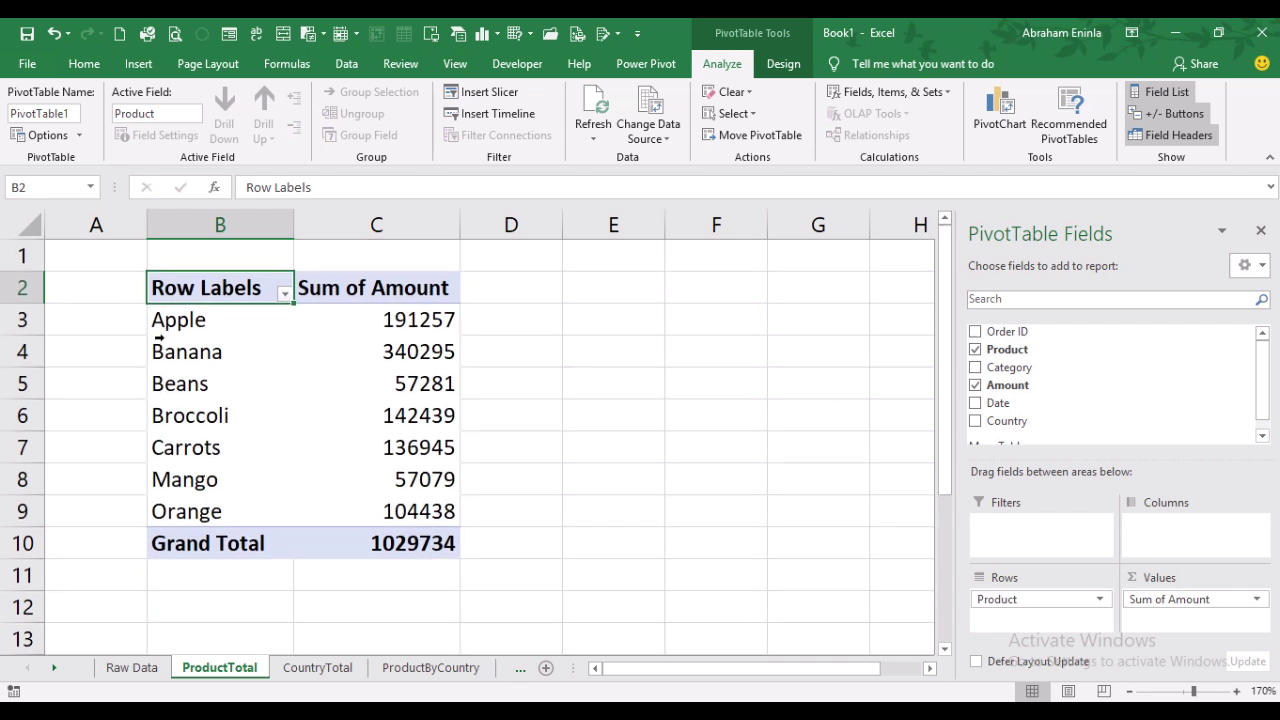
Examine the product rows and their summed amounts in the pivot table, and select cell E4 outside it.
click(190, 327)
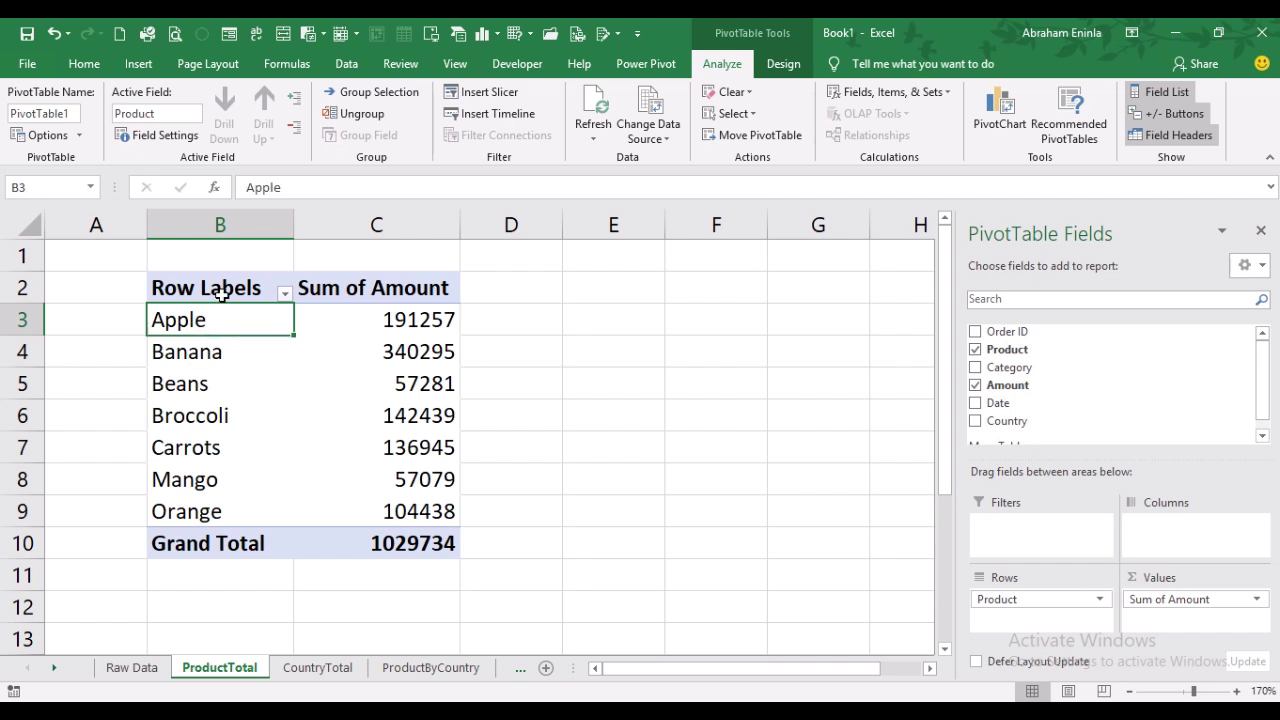
scroll(1108, 678, down, 2)
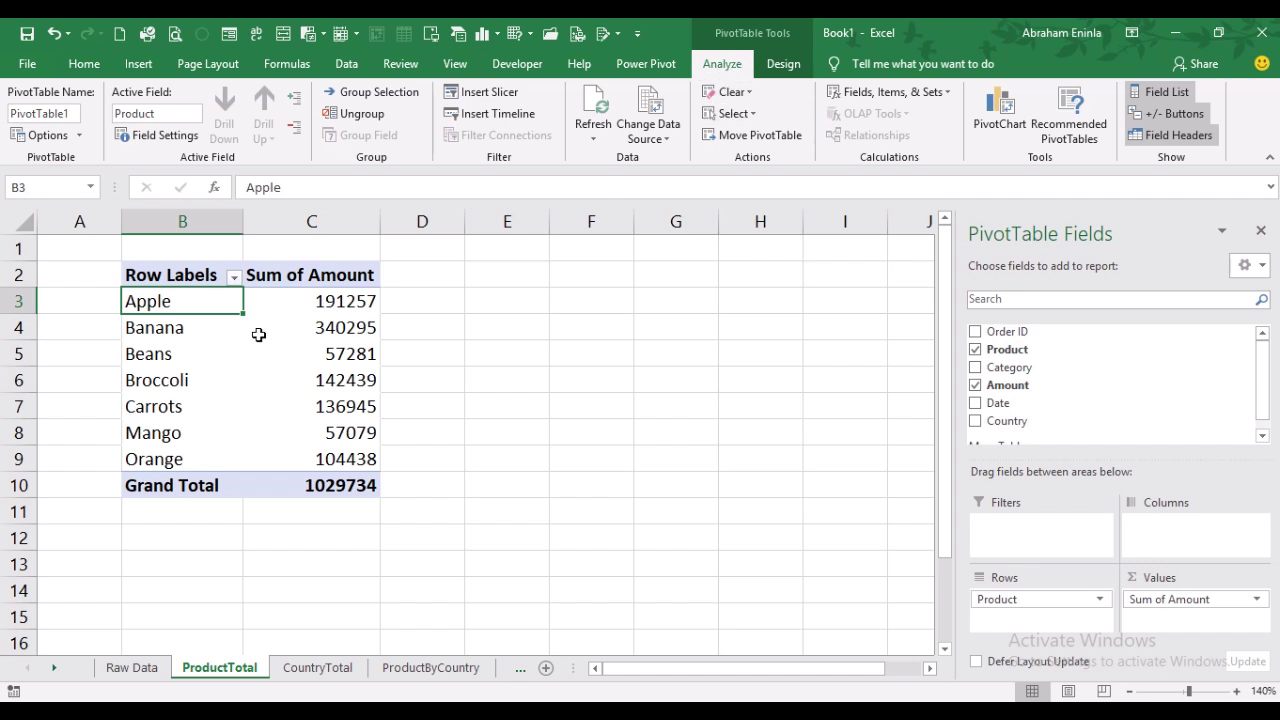
click(172, 335)
click(177, 300)
click(171, 334)
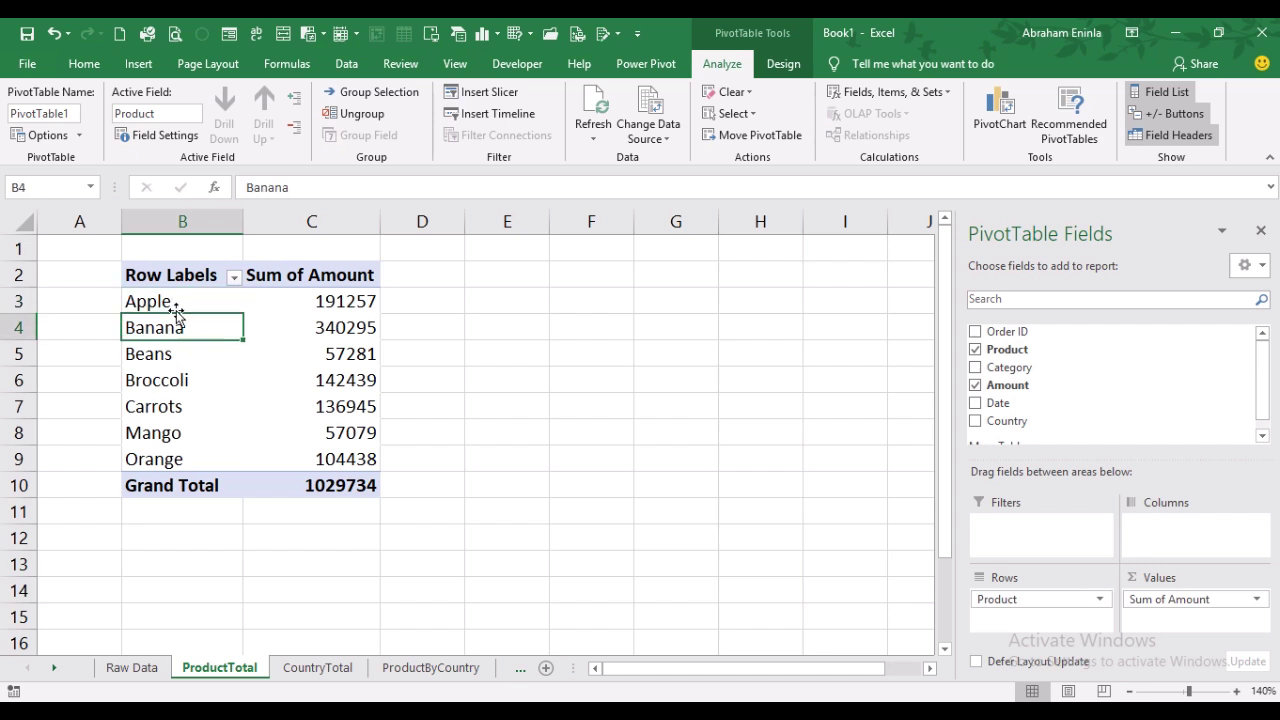
click(179, 302)
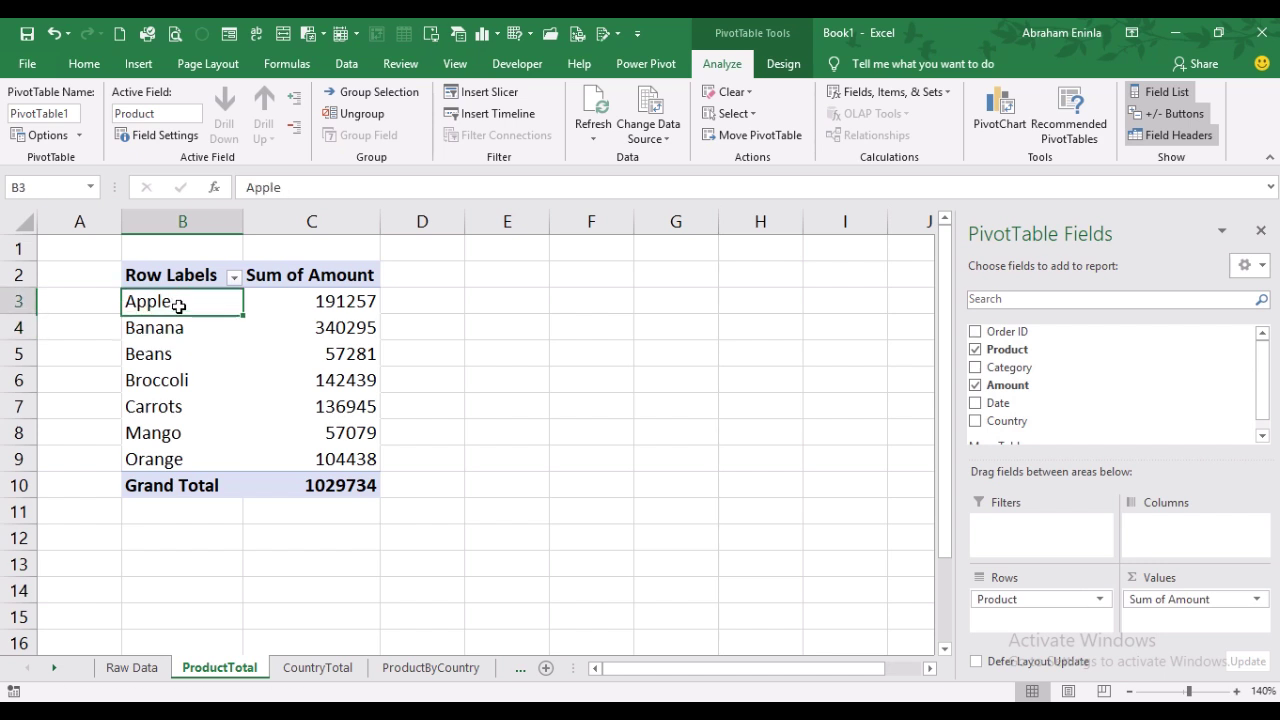
click(318, 311)
click(165, 302)
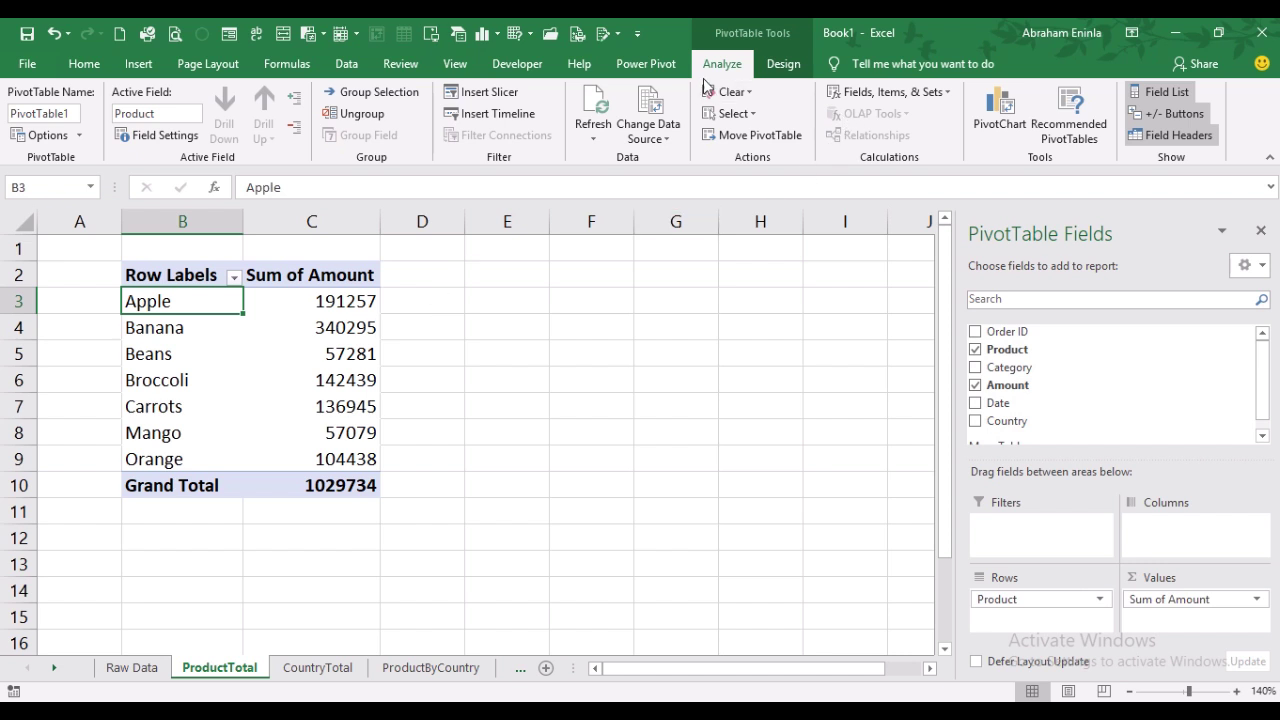
click(510, 322)
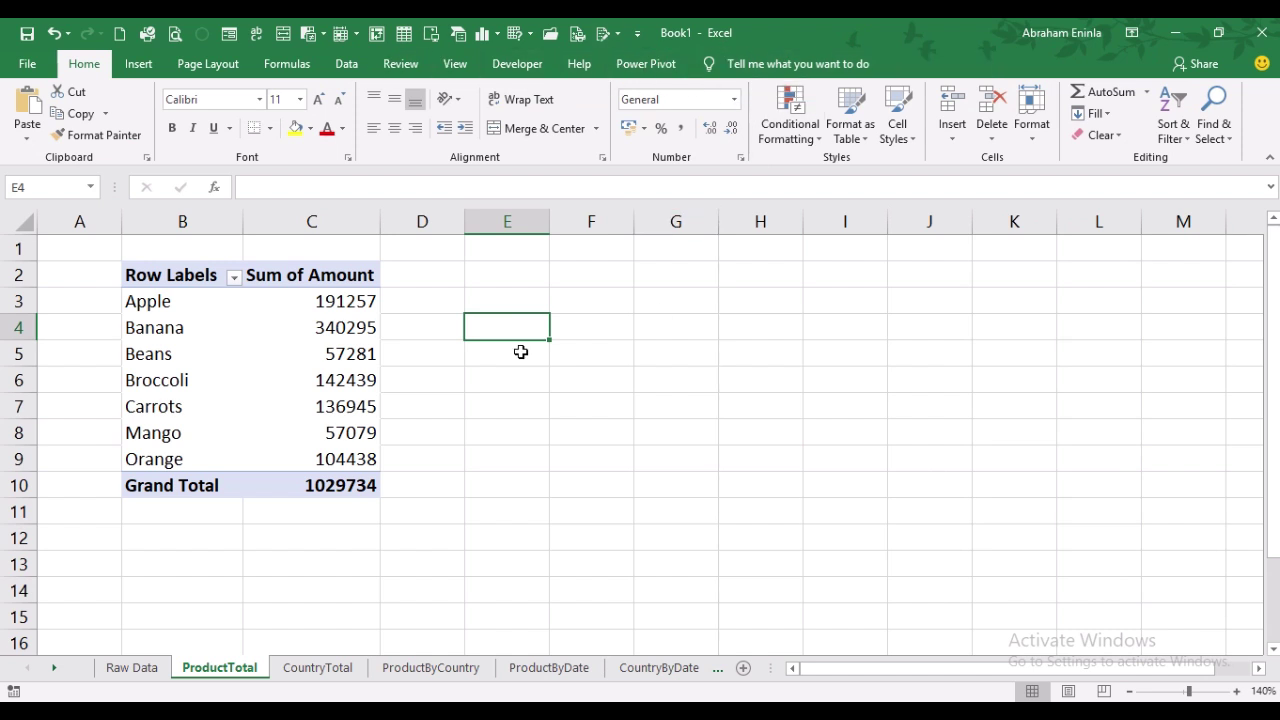
Insert a Clustered Column PivotChart for the ProductTotal pivot table, shrink it to about 7.03 by 10.96 cm and place it beside the table.
click(170, 330)
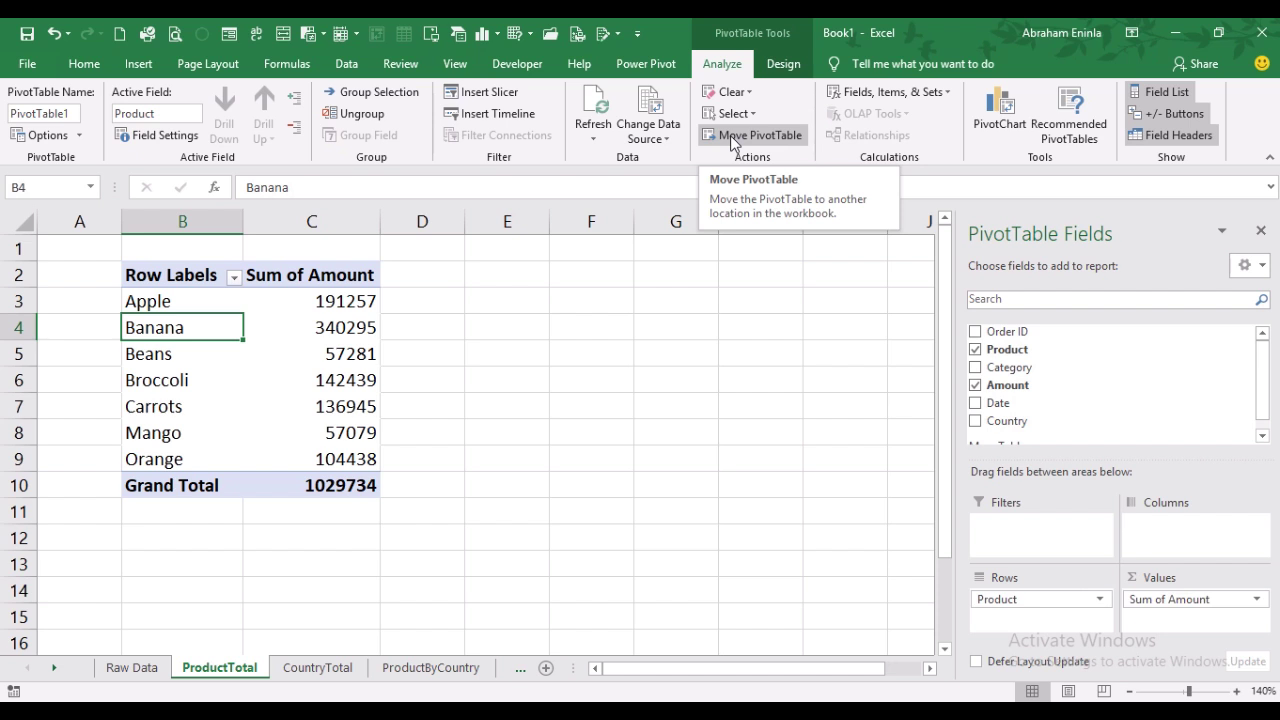
click(1006, 130)
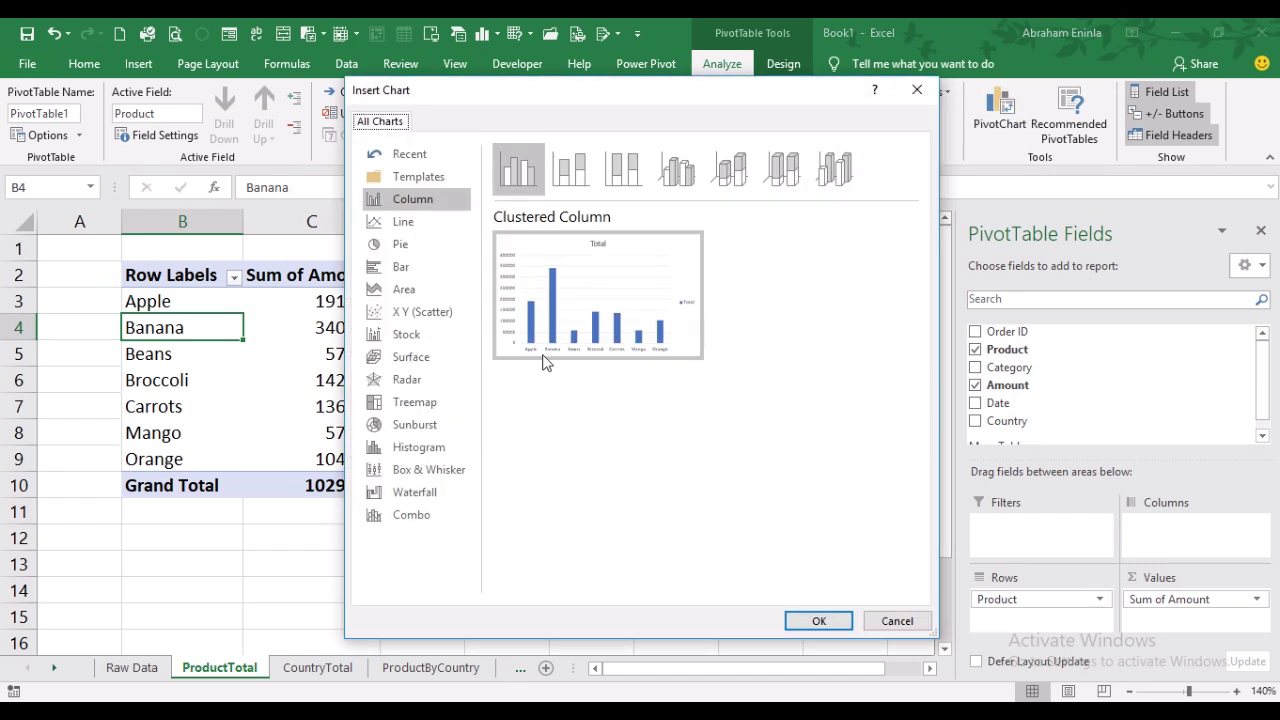
click(407, 202)
mouse_move(602, 264)
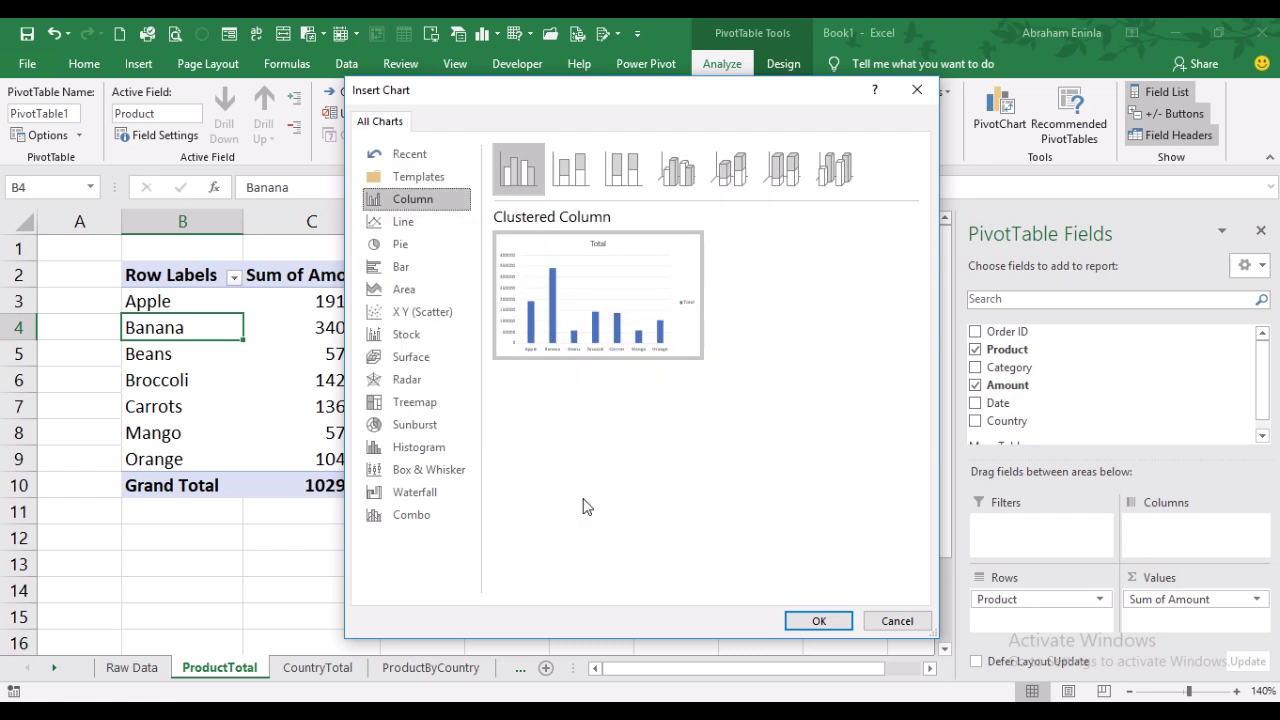
click(818, 621)
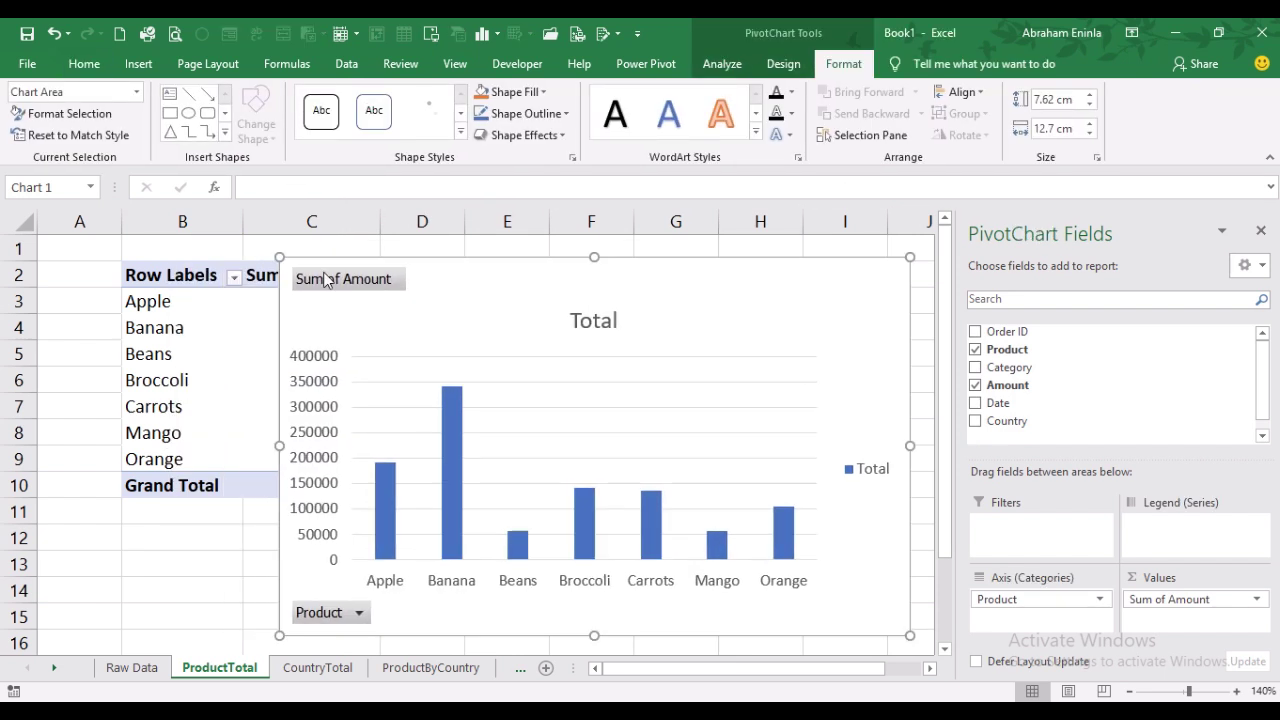
drag(270, 259, 365, 286)
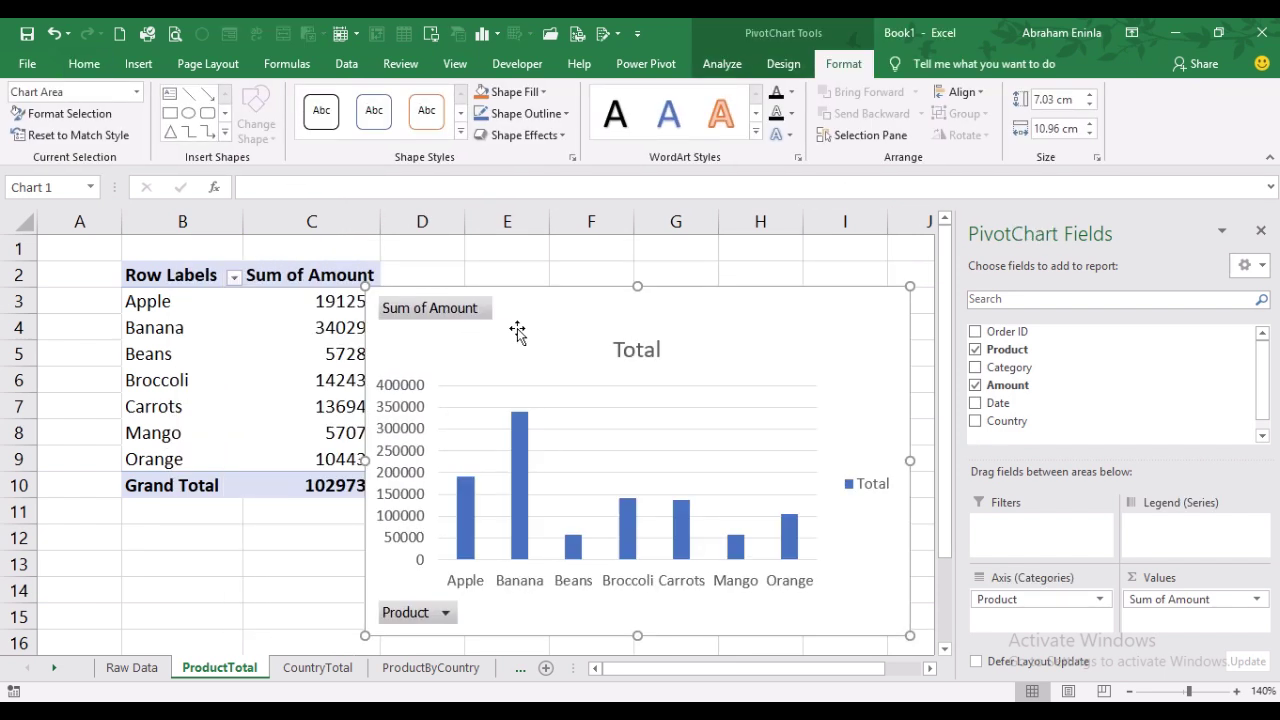
drag(518, 330, 535, 301)
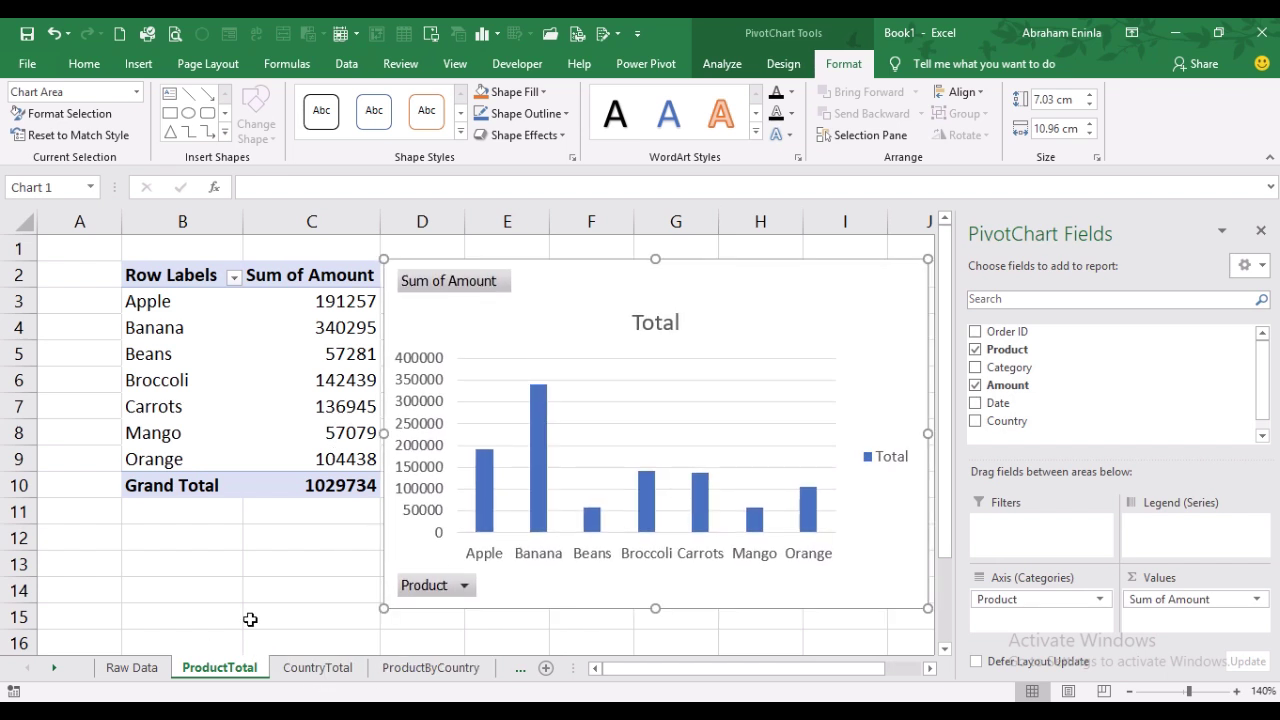
Create a PivotTable from 'Raw Data'!$A$1:$F$214 on the existing CountryTotal sheet at cell B2.
click(145, 672)
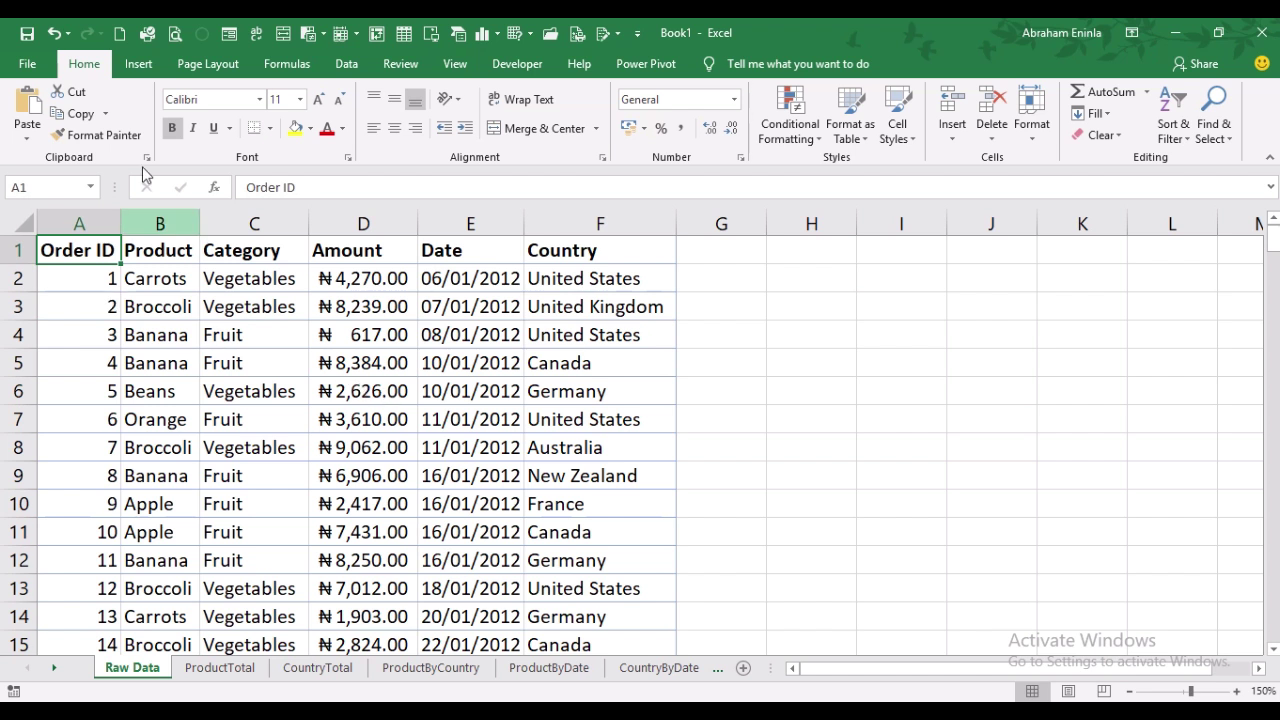
click(145, 68)
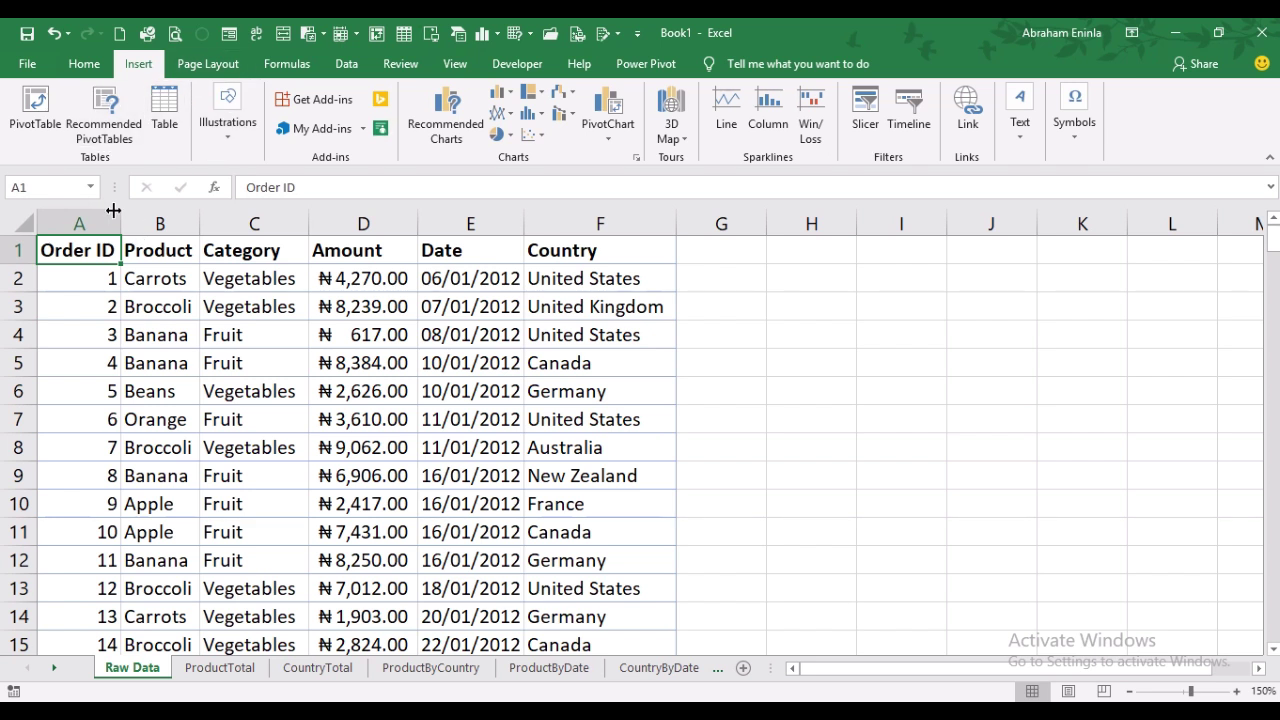
click(36, 112)
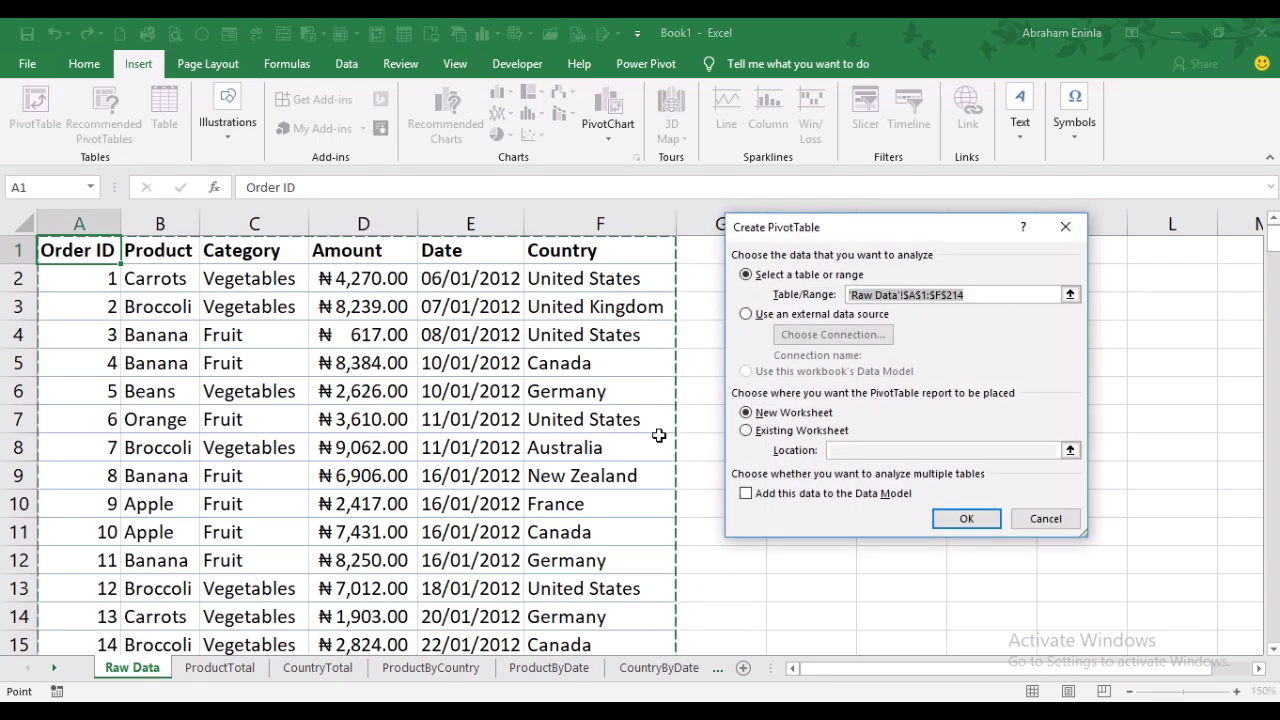
click(964, 294)
click(746, 431)
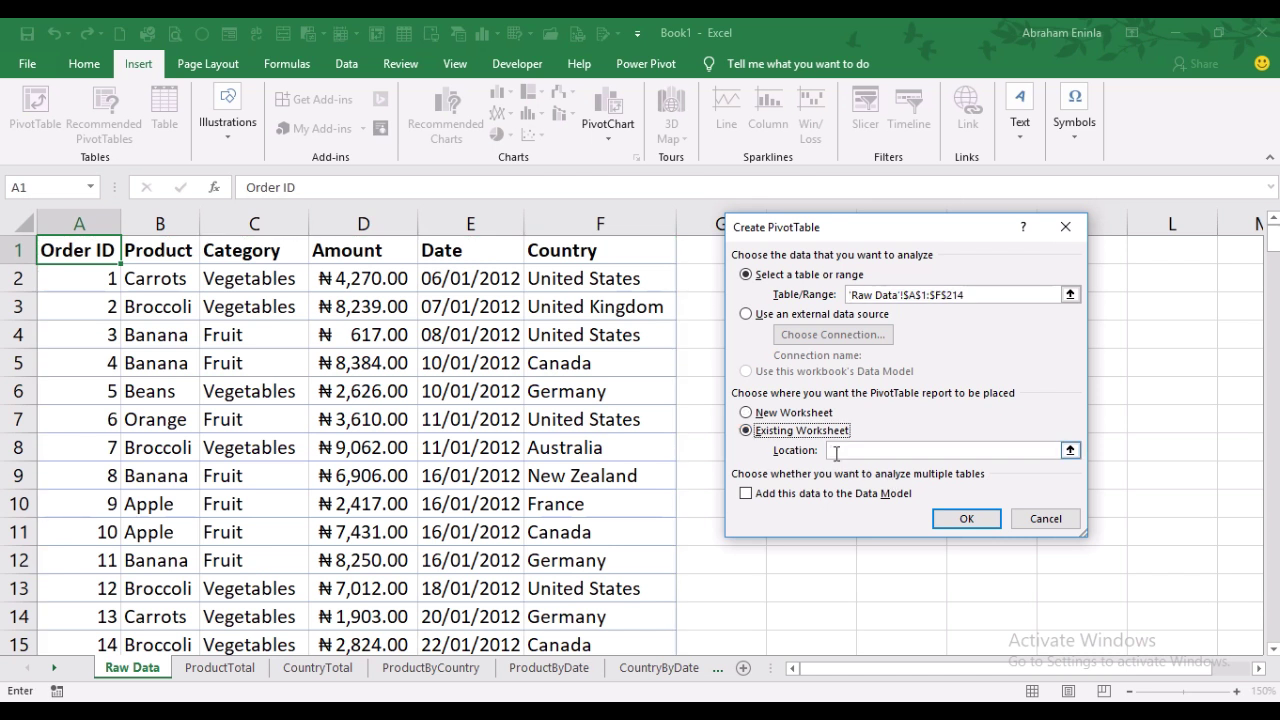
click(841, 449)
click(328, 678)
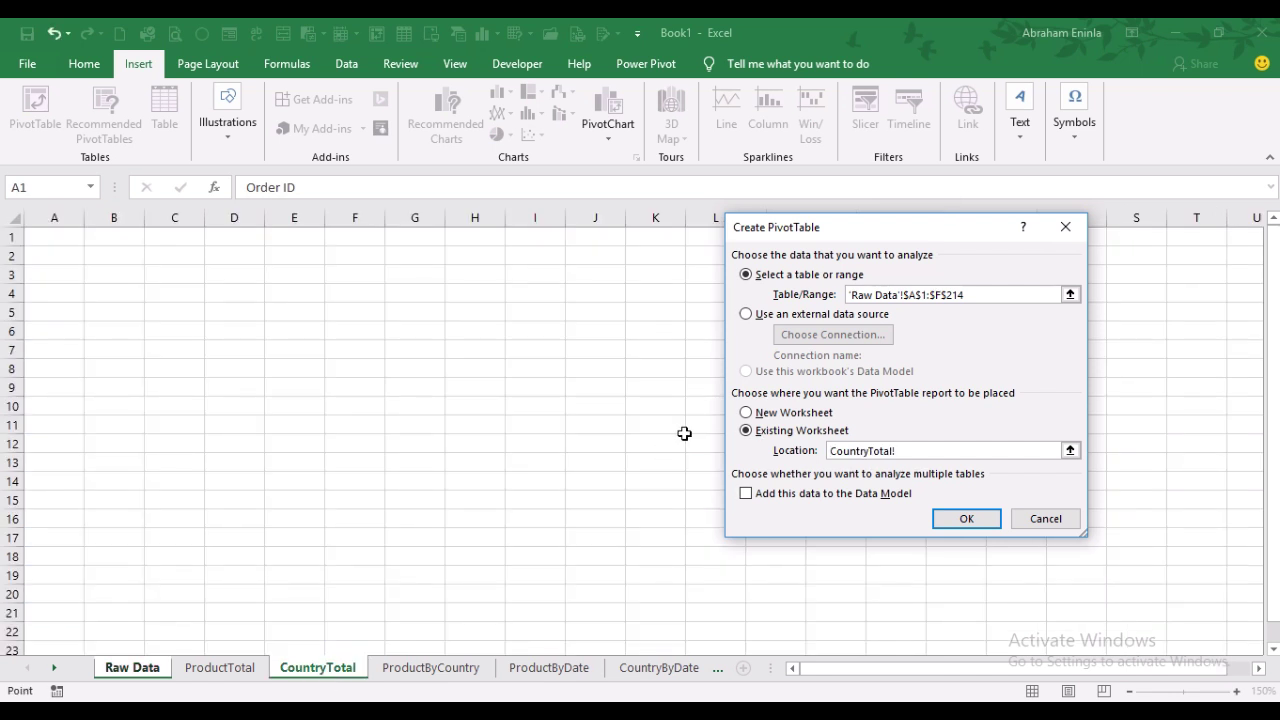
click(113, 257)
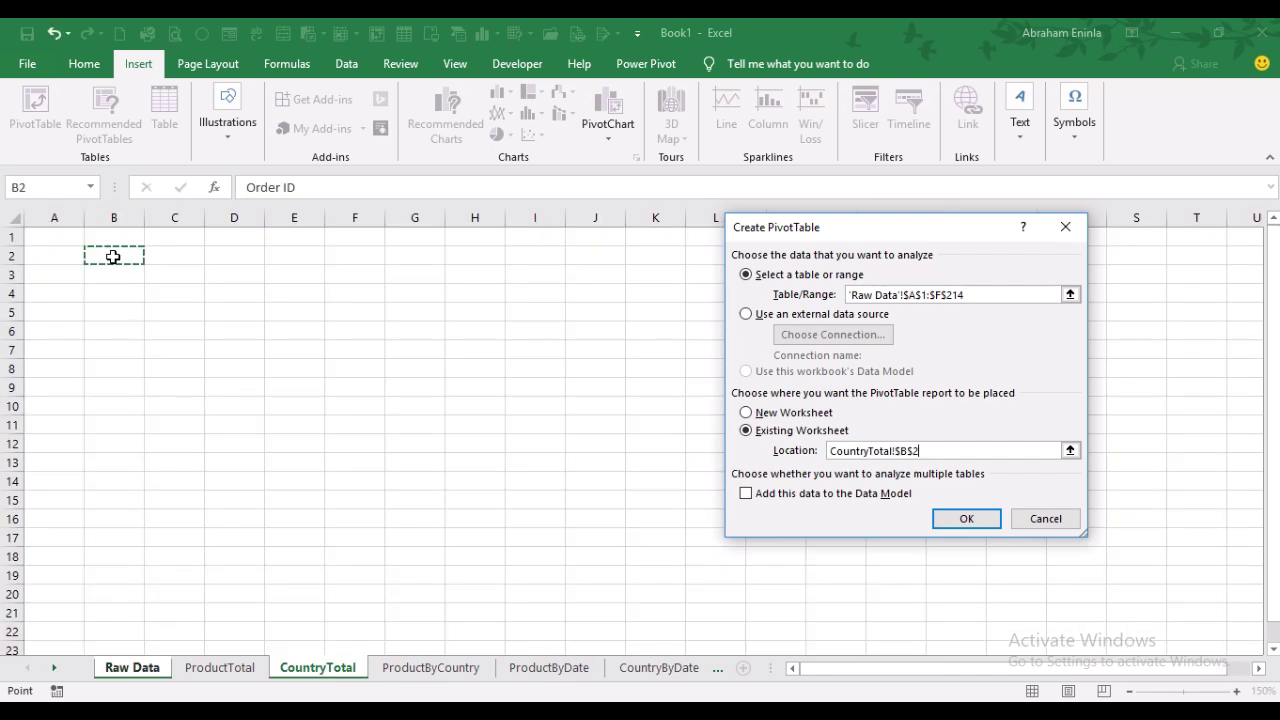
click(952, 519)
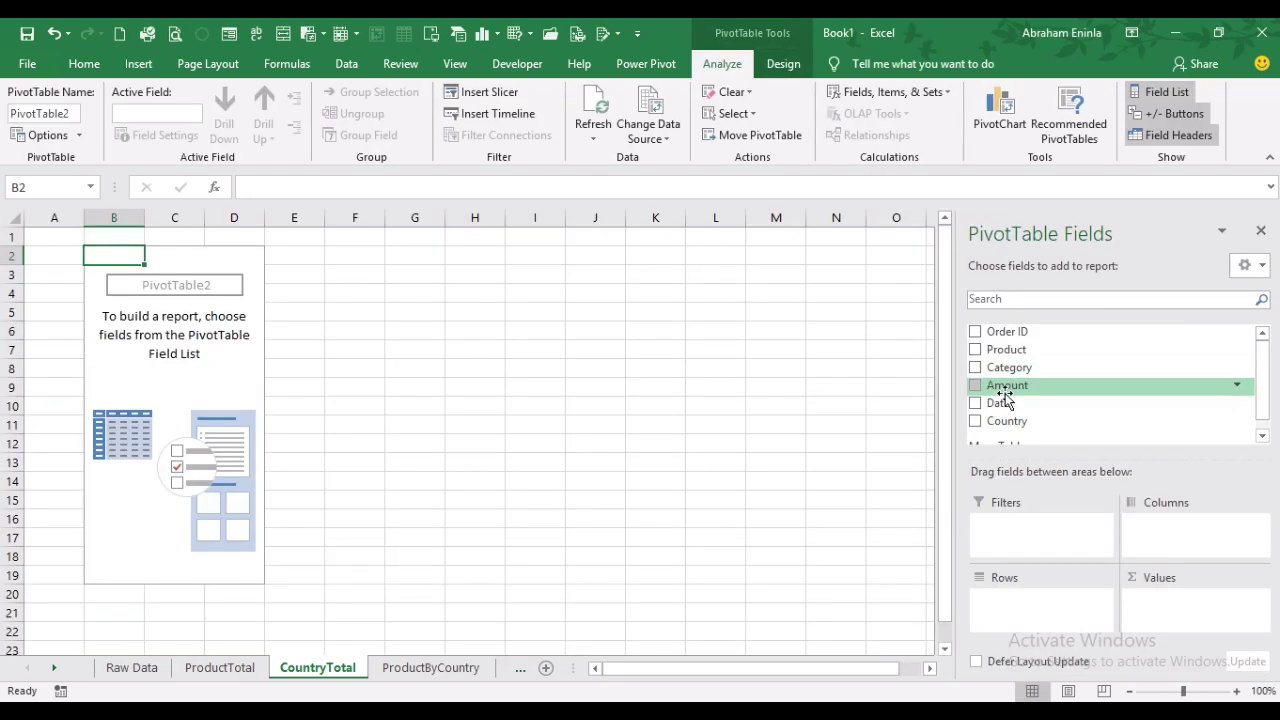
Add Country as the row field and the sum of Amount as the values of the CountryTotal pivot table.
click(976, 422)
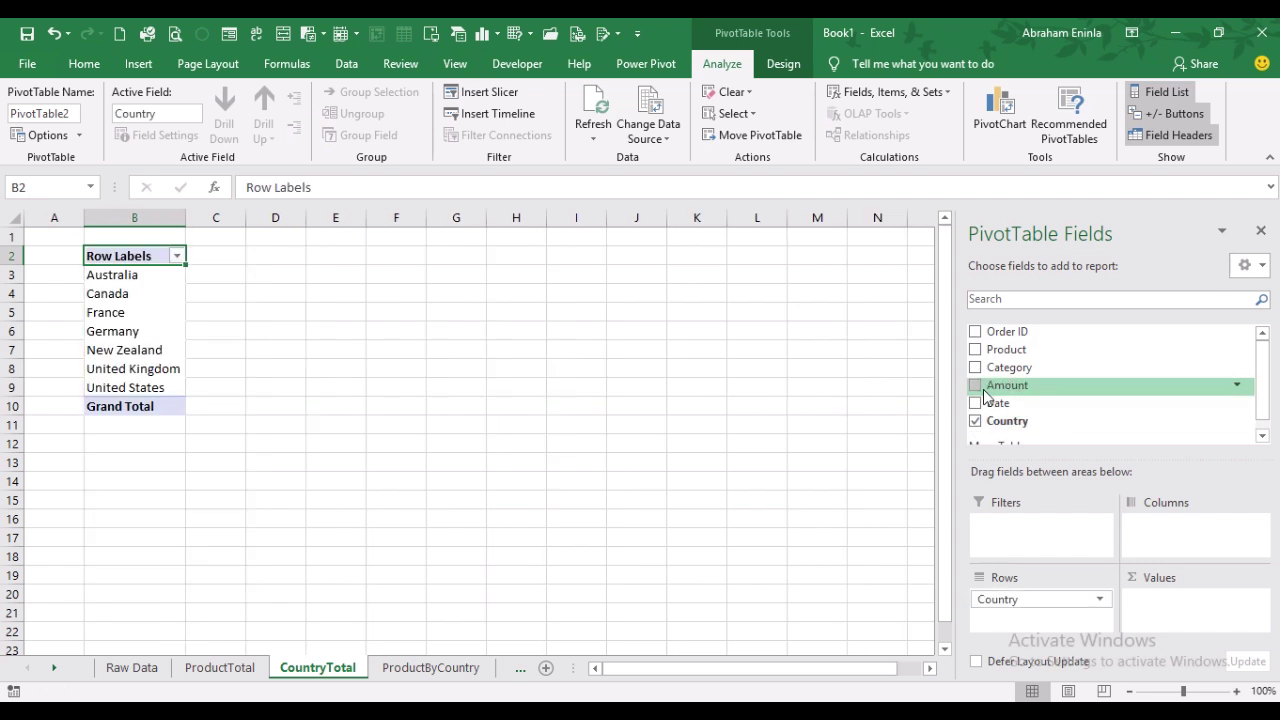
click(976, 386)
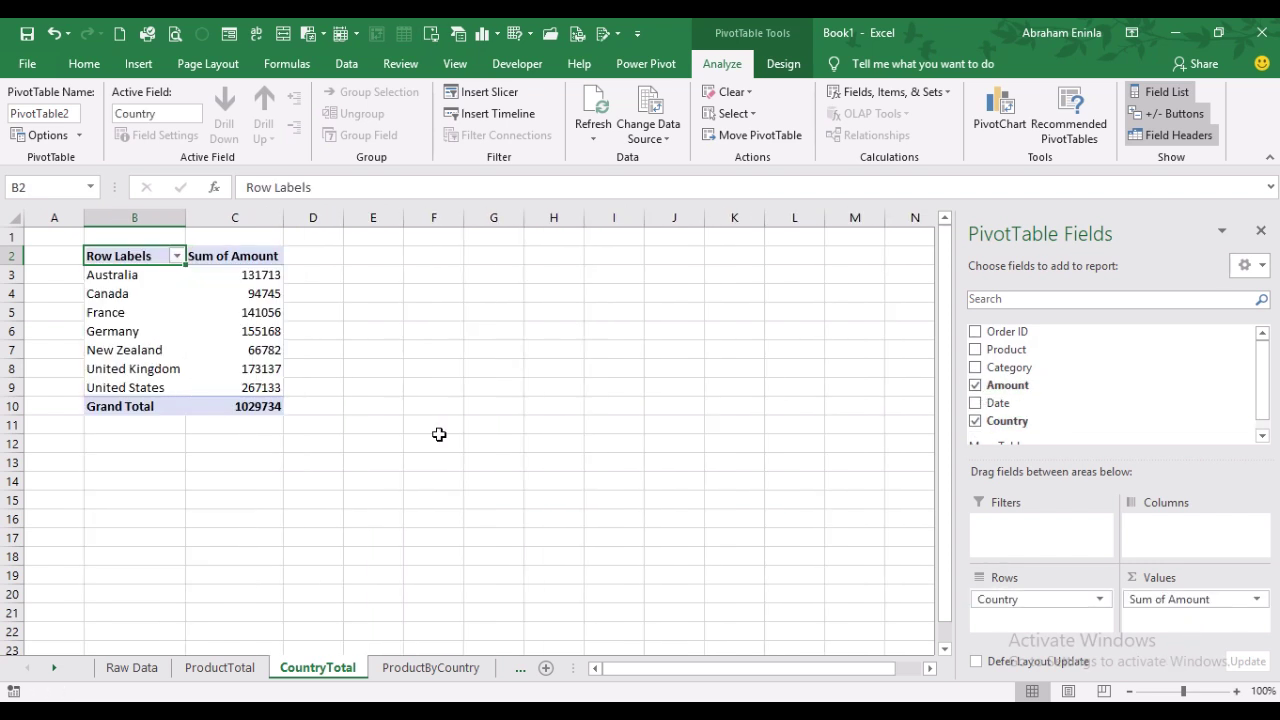
Examine the country rows in the CountryTotal pivot table and compare them with the Country and Amount entries on the Raw Data sheet.
click(119, 294)
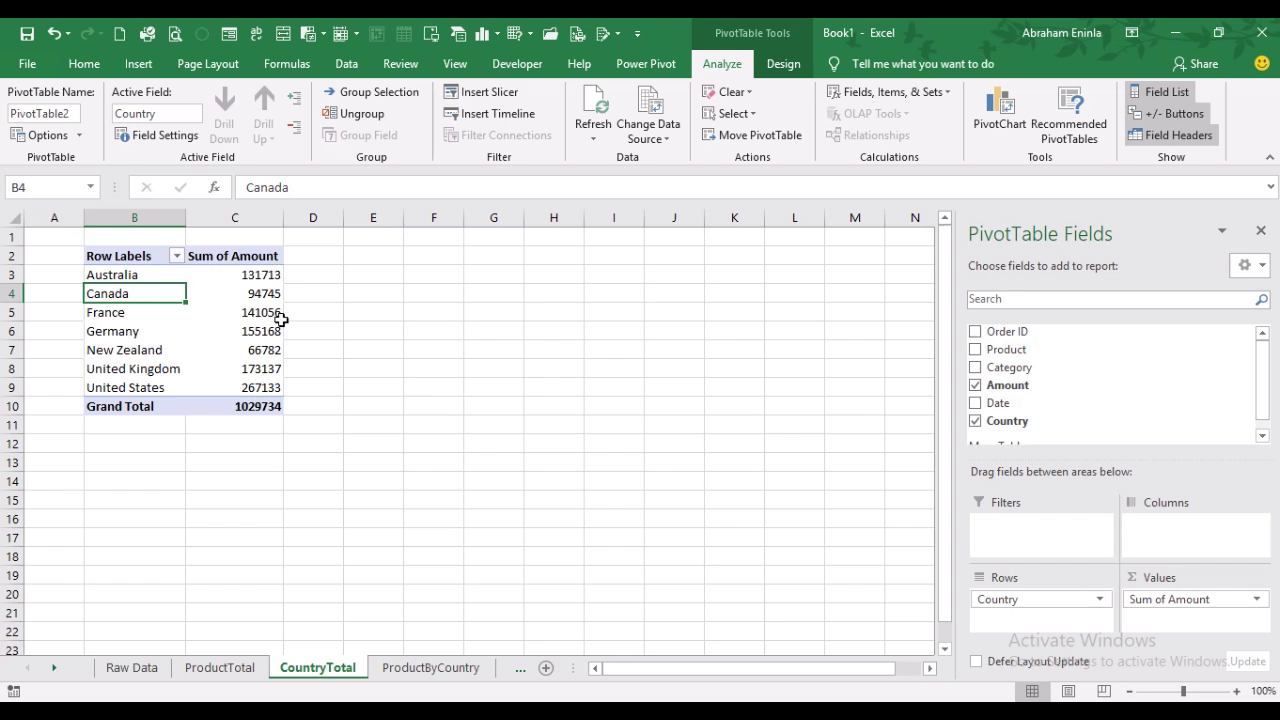
click(107, 274)
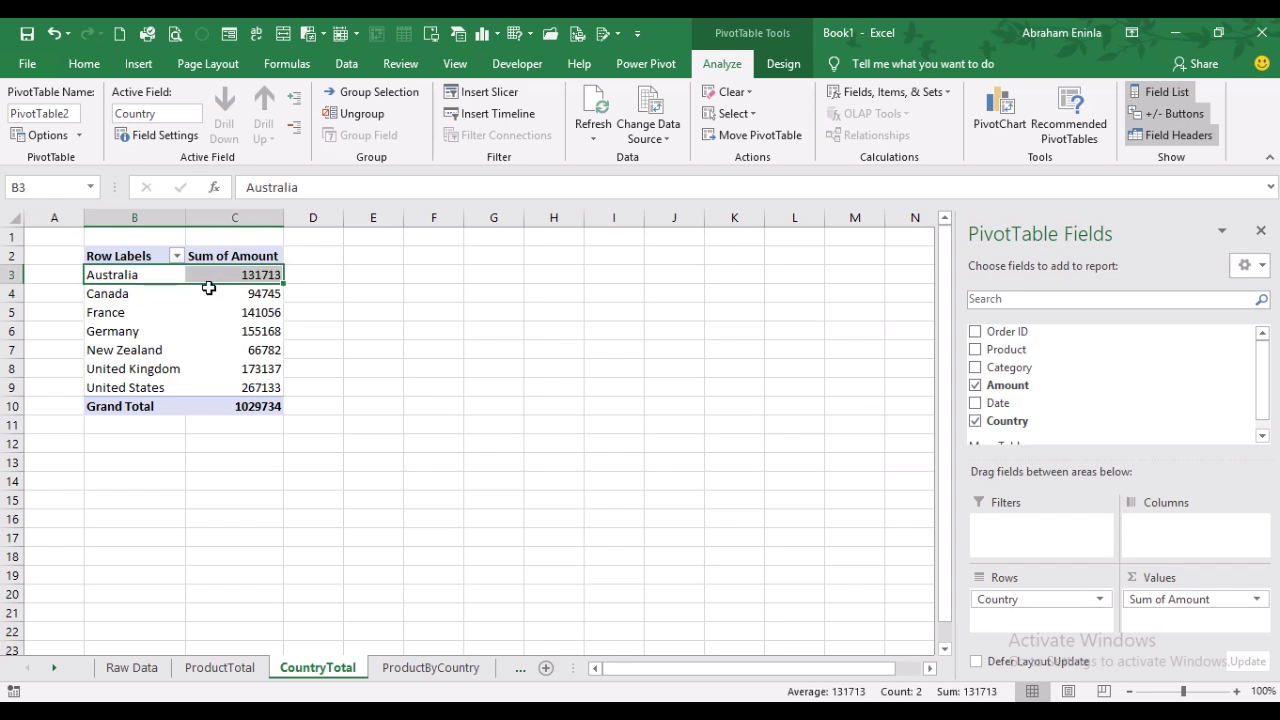
click(129, 294)
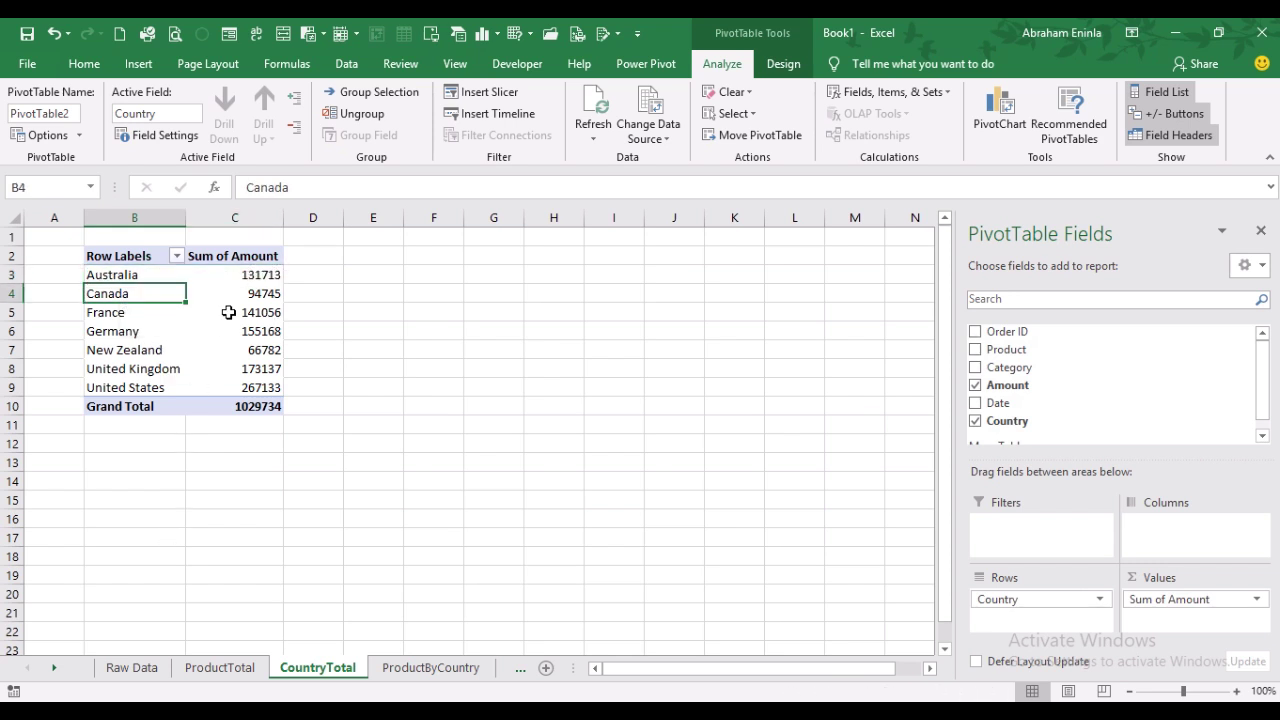
click(145, 669)
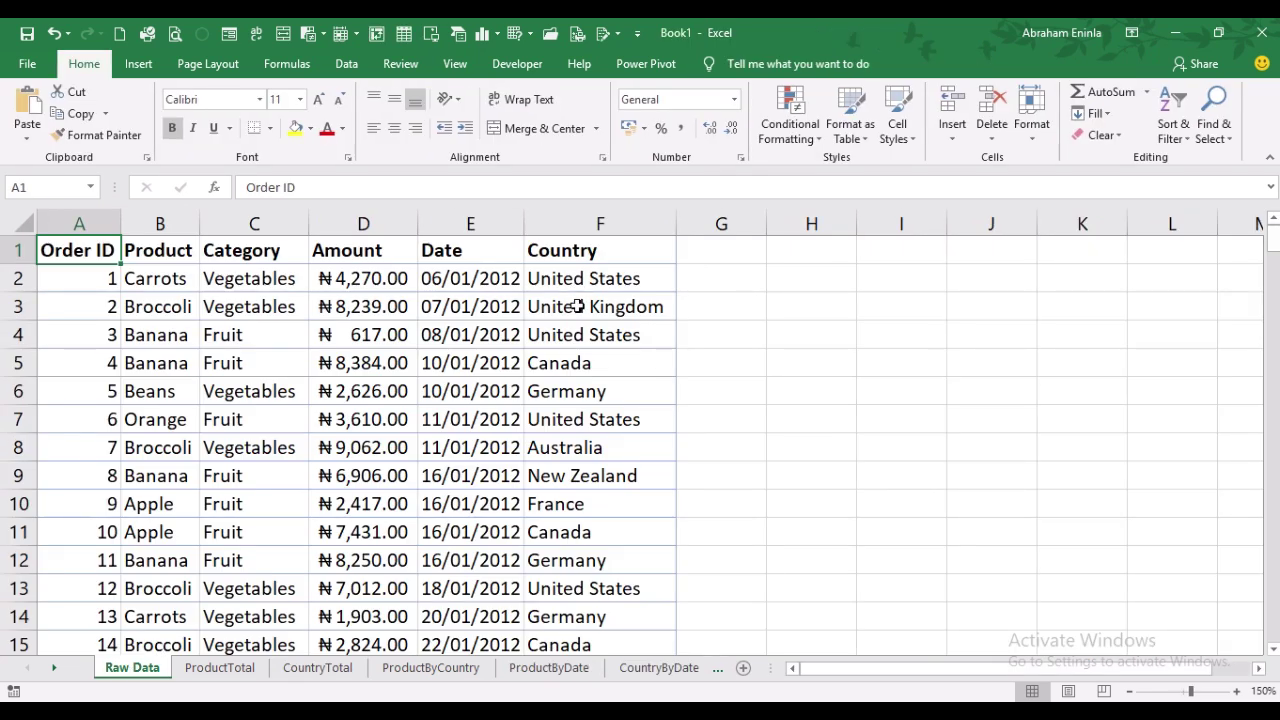
click(588, 448)
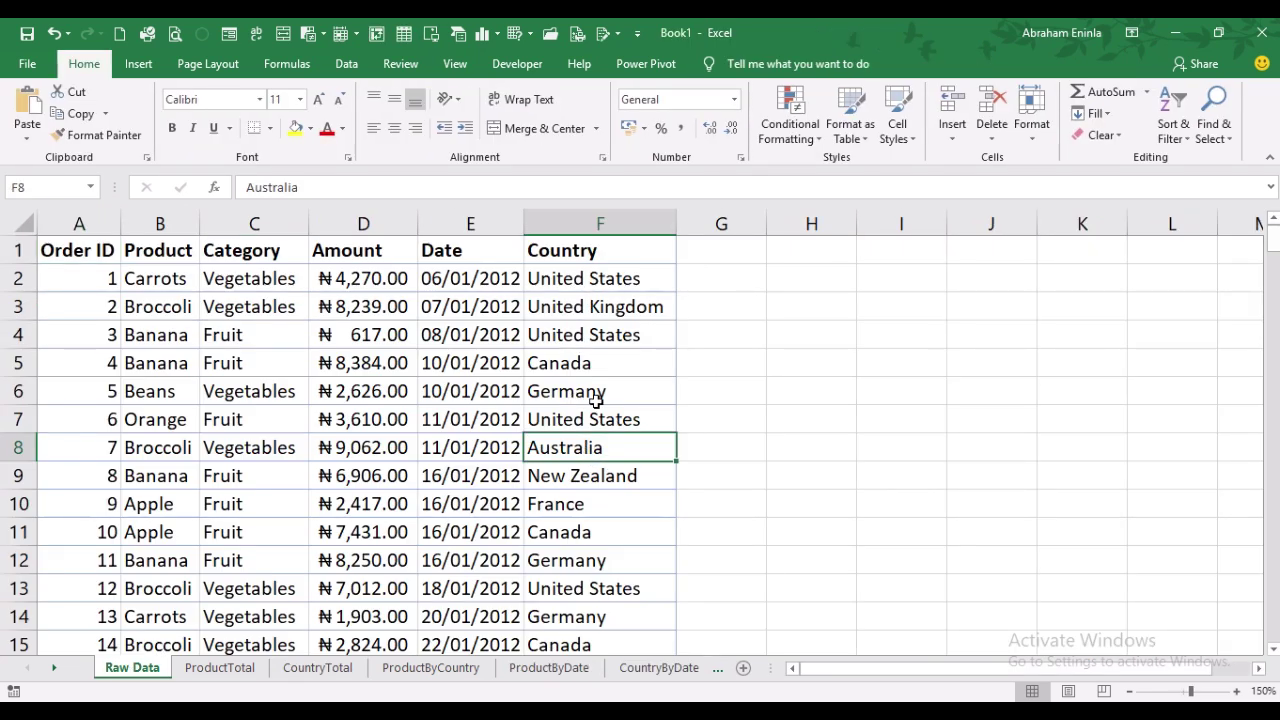
click(600, 278)
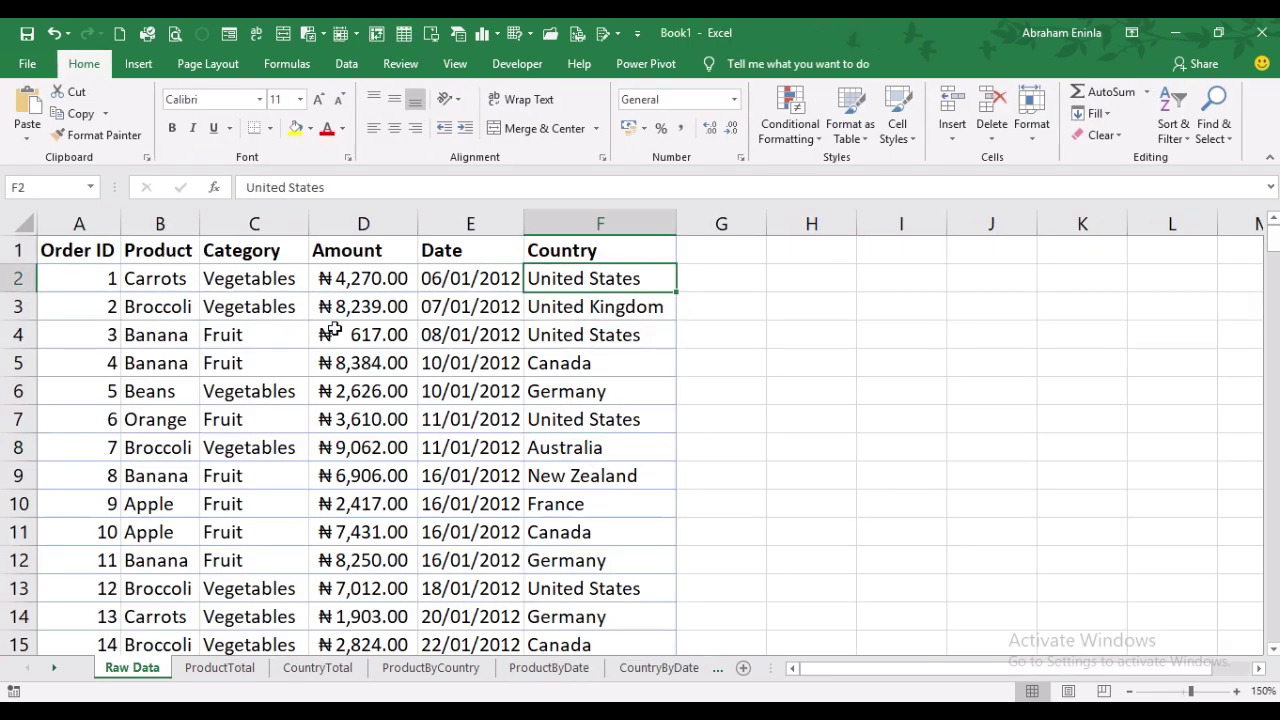
click(620, 335)
click(608, 477)
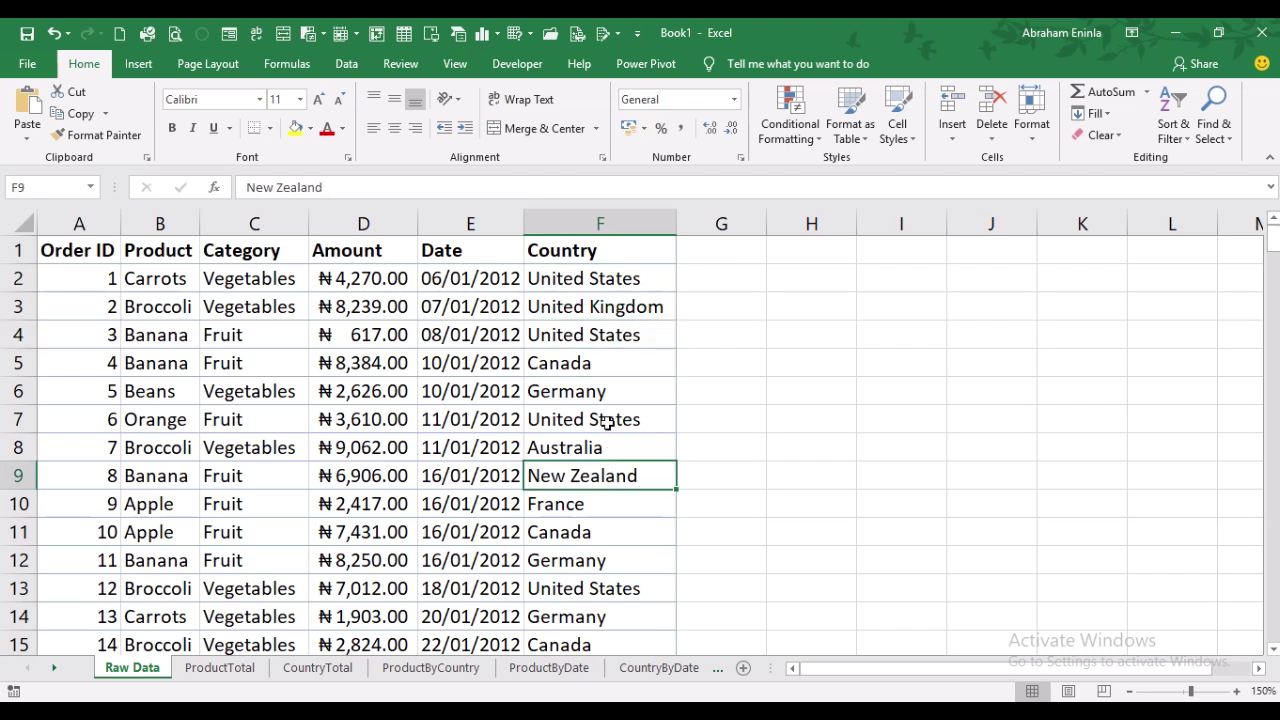
click(607, 420)
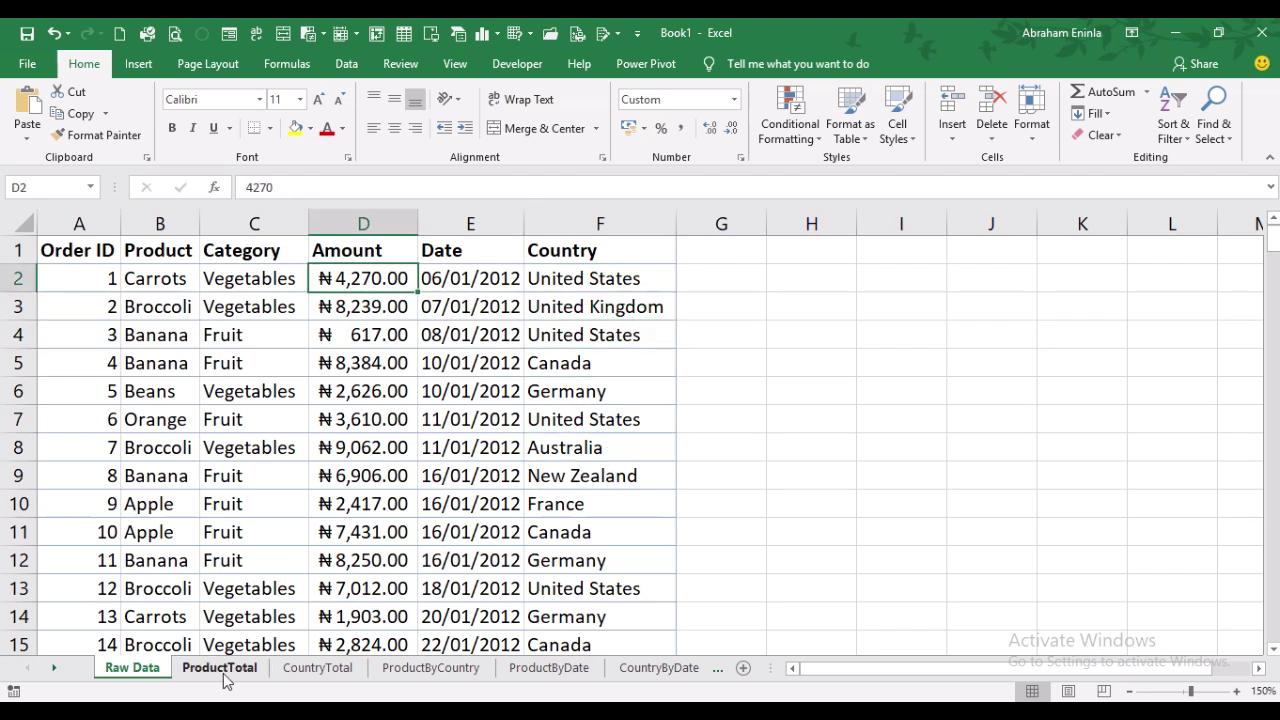
Insert a Pie PivotChart for the CountryTotal pivot table and place it beside the table, level with the table's header row.
click(317, 668)
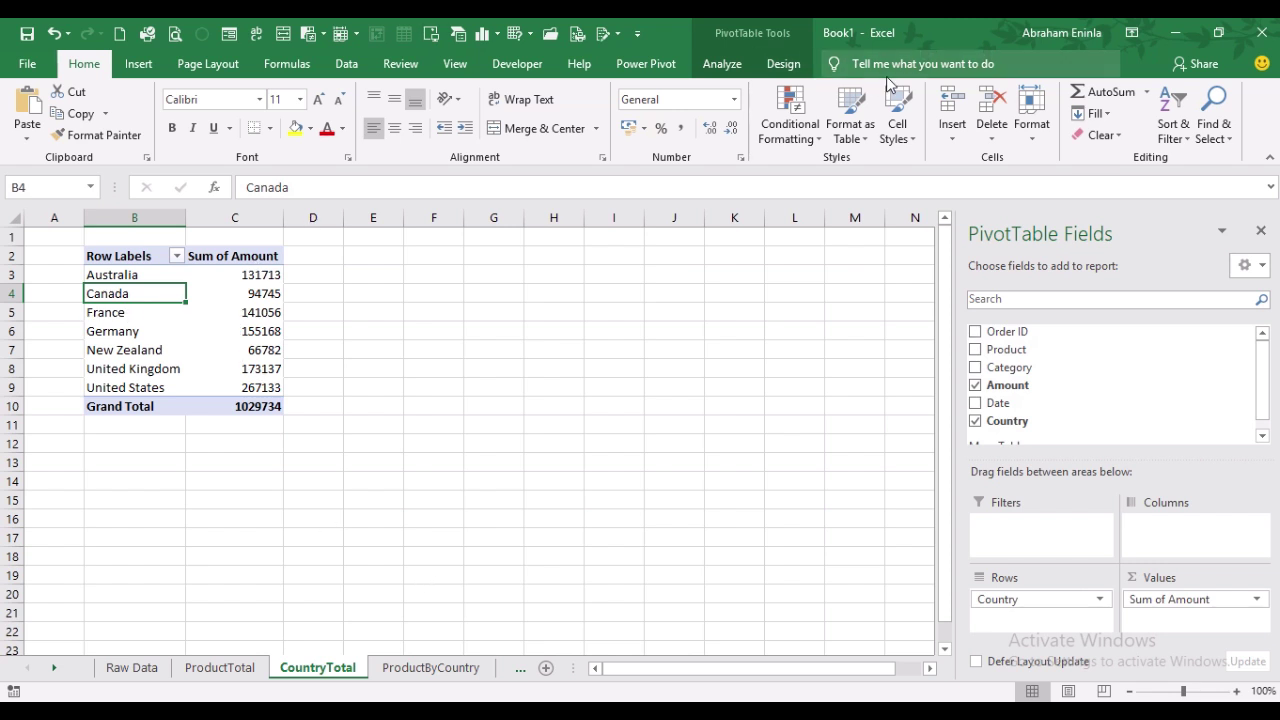
click(126, 316)
click(722, 64)
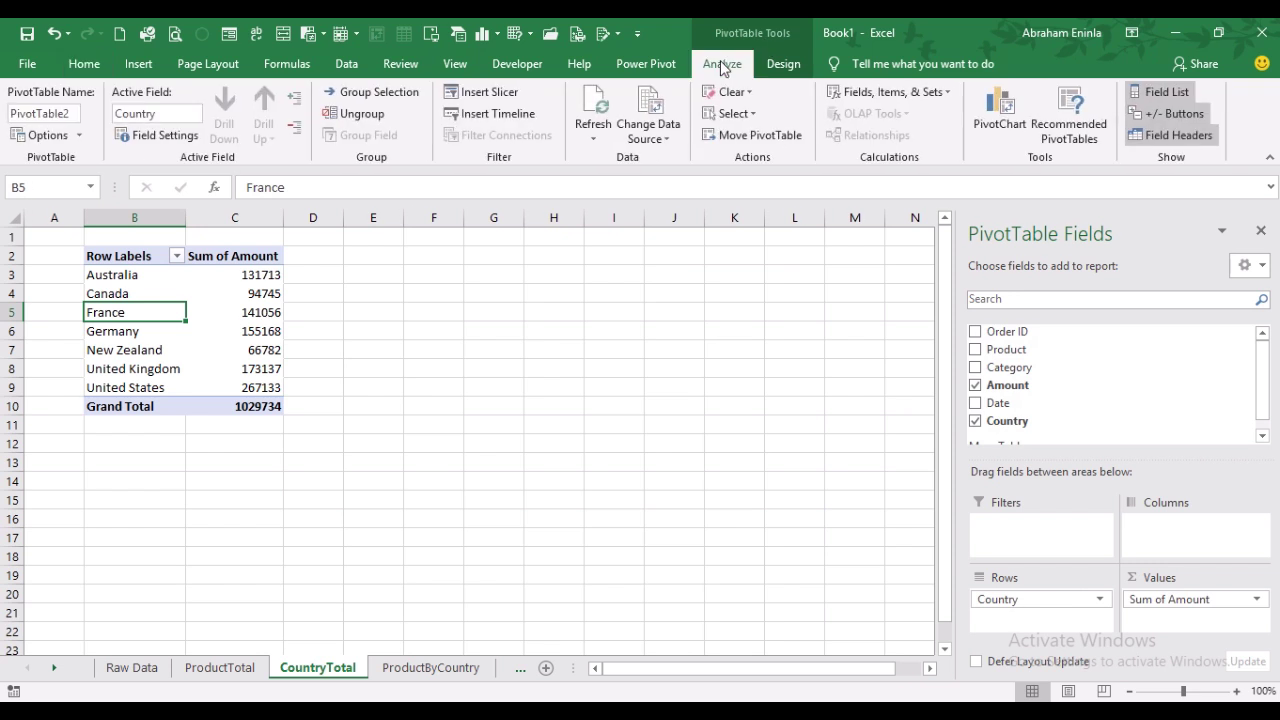
click(990, 106)
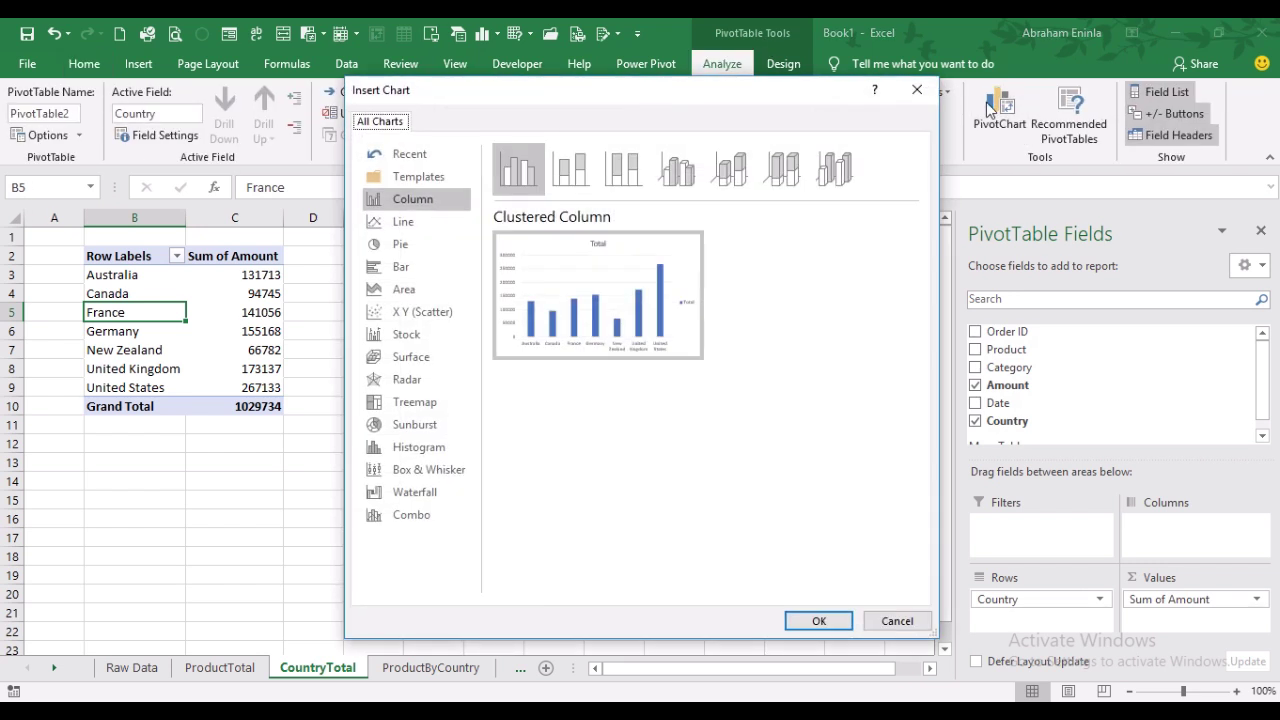
click(393, 248)
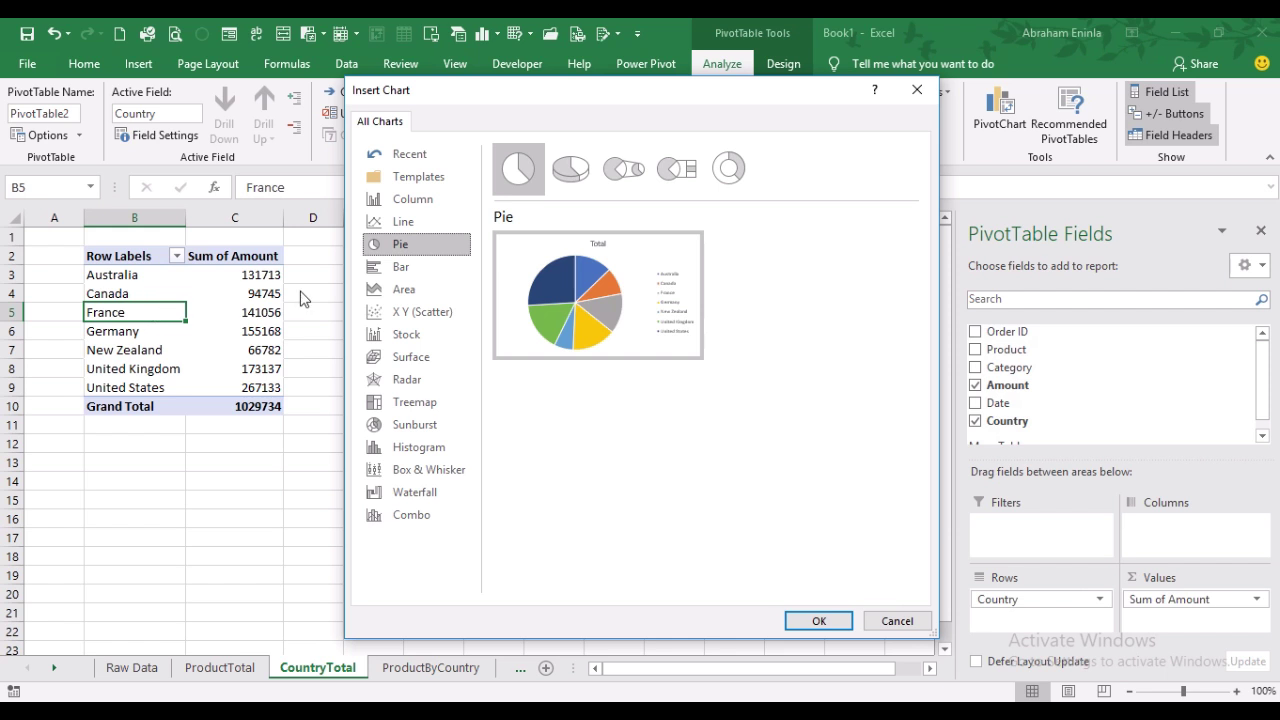
mouse_move(497, 290)
click(819, 621)
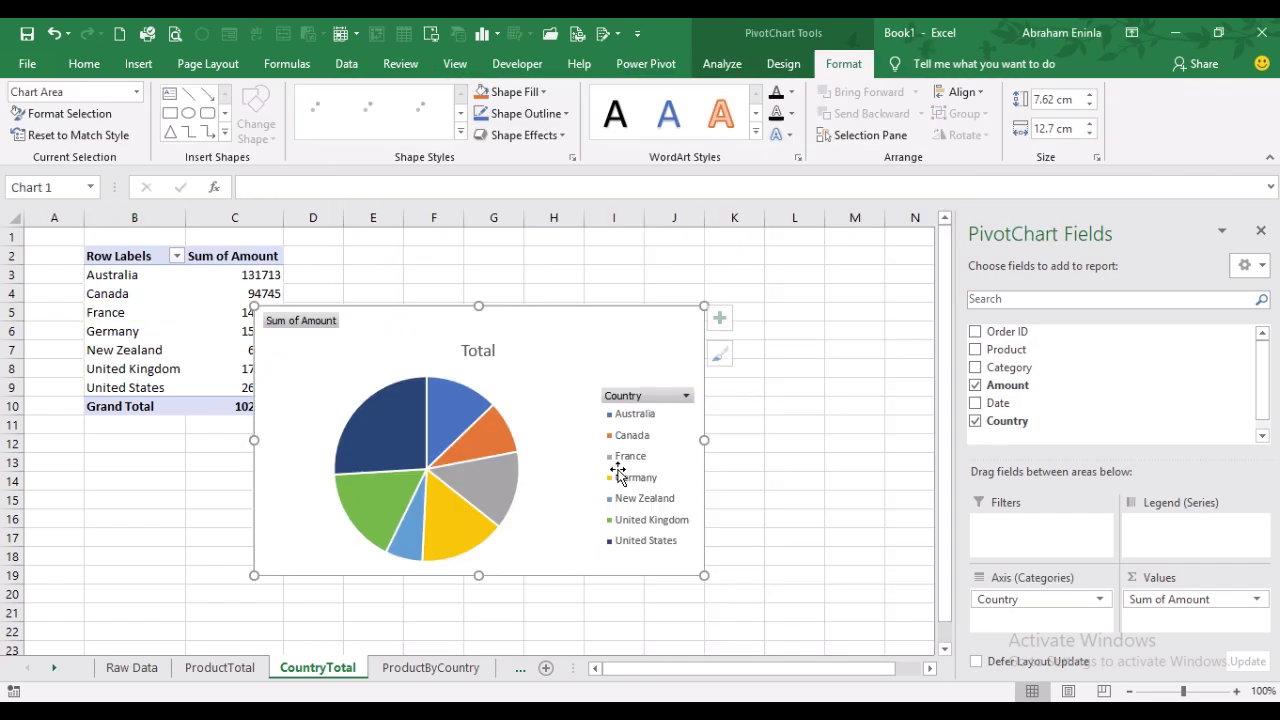
drag(618, 470, 621, 283)
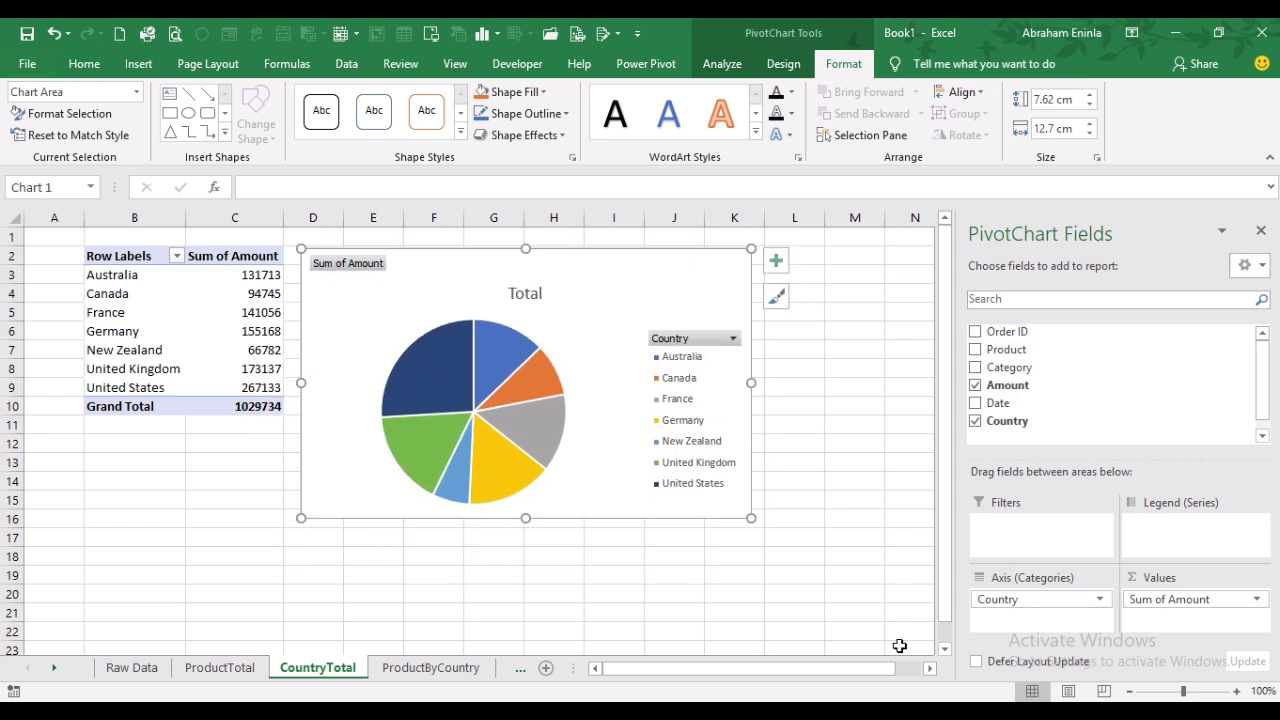
click(1236, 691)
click(1236, 691)
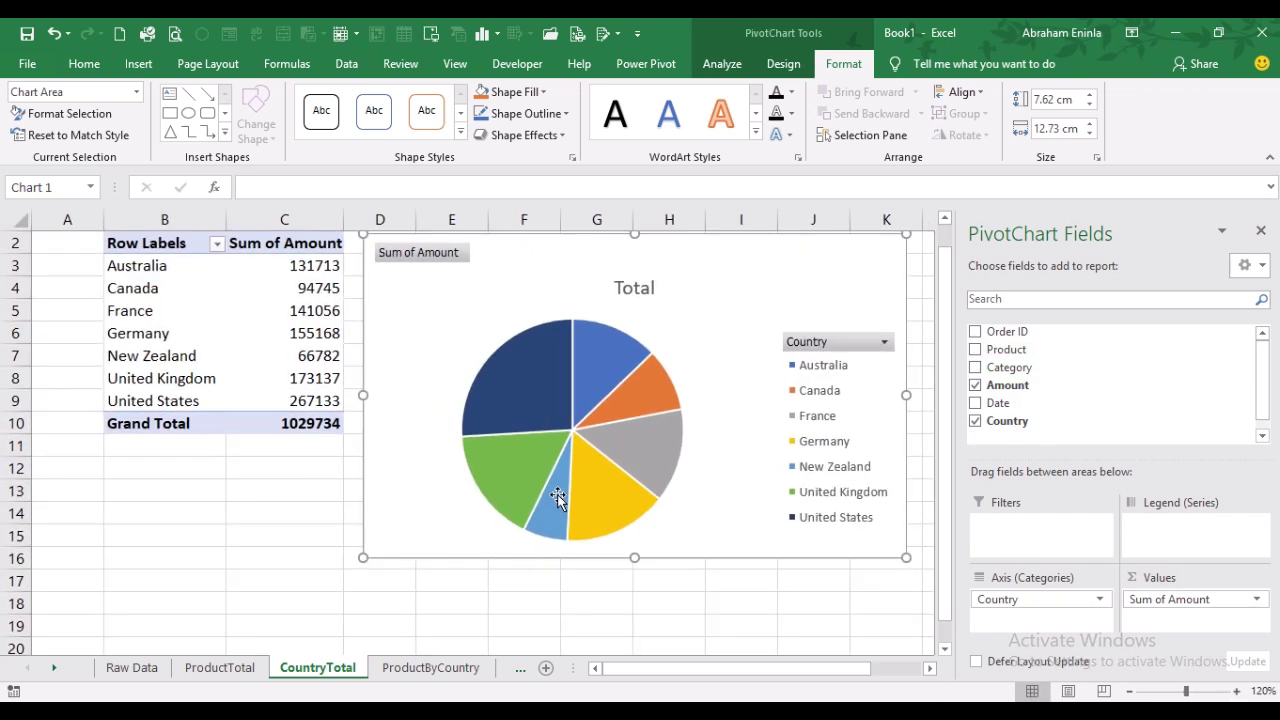
click(944, 218)
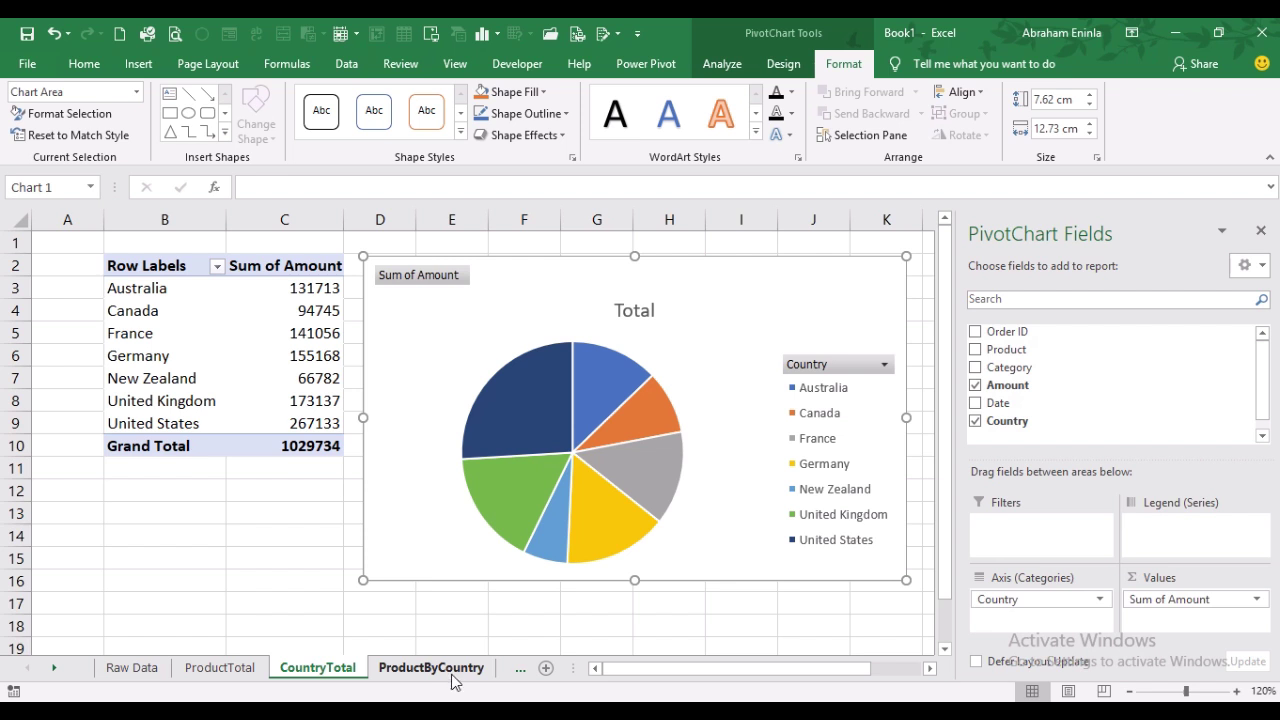
Create a PivotTable from 'Raw Data'!$A$1:$F$214 on the existing ProductByCountry sheet at cell B2.
click(133, 667)
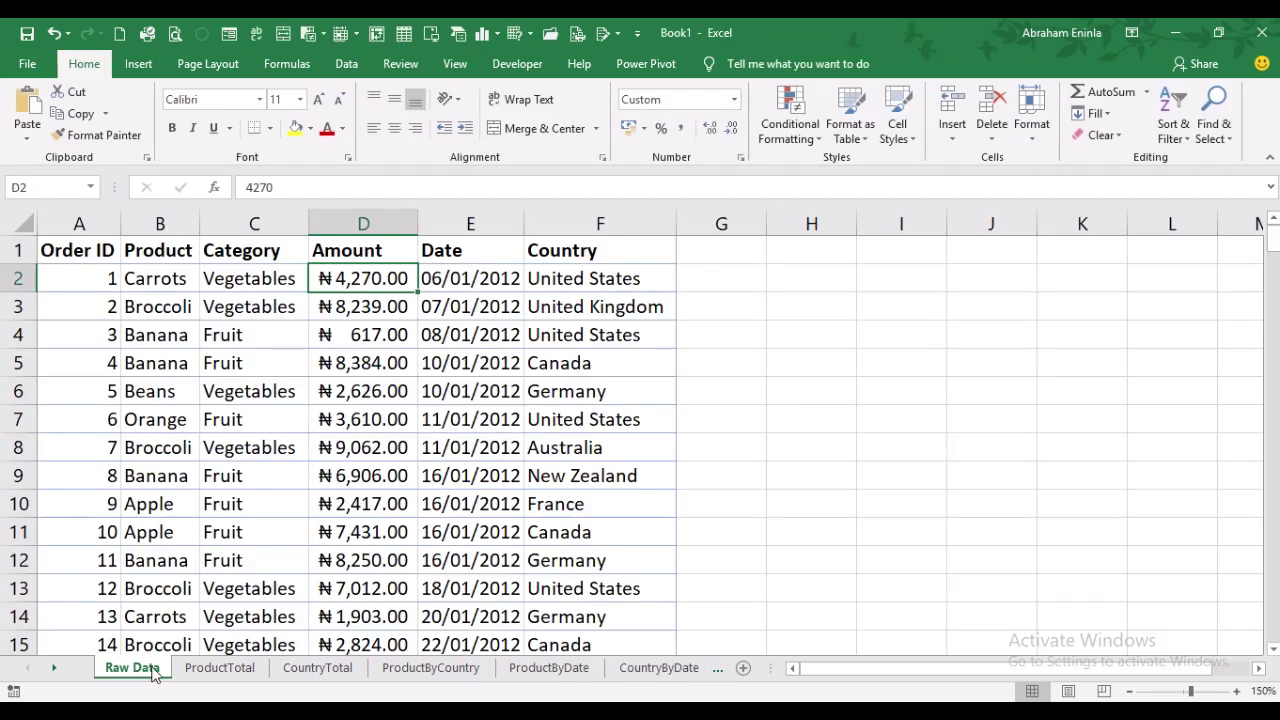
mouse_move(600, 26)
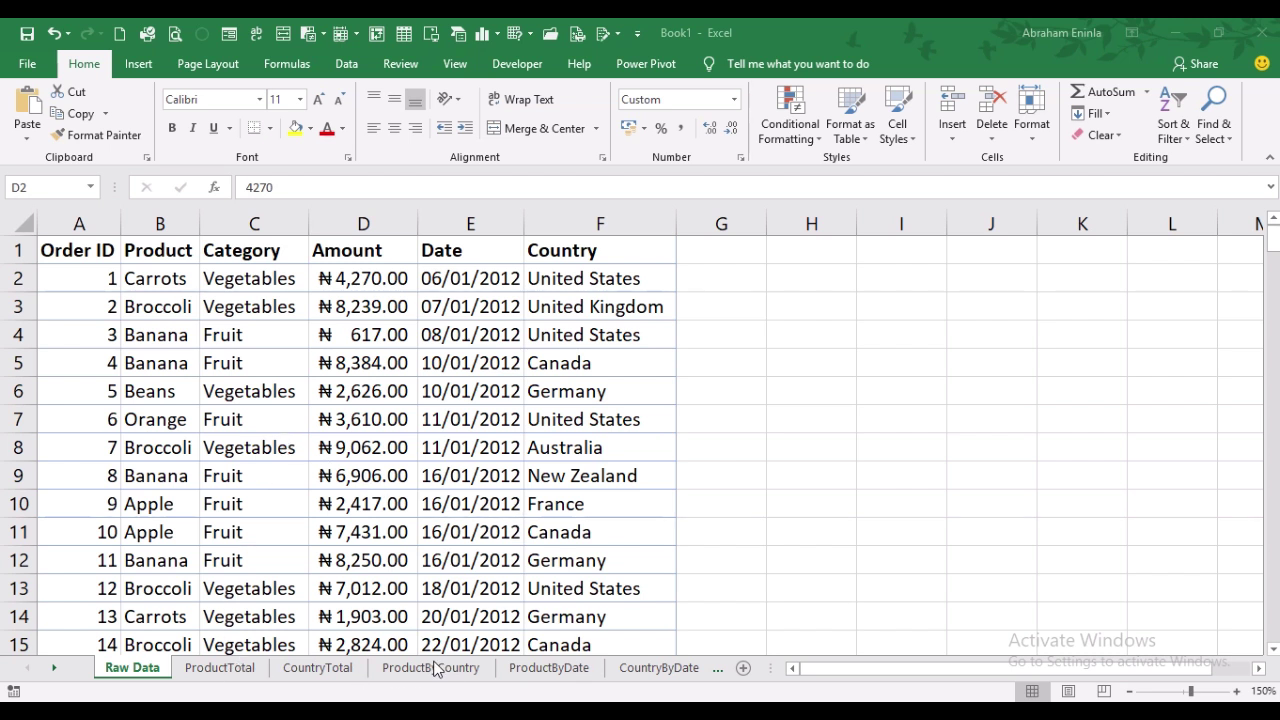
click(84, 252)
click(140, 65)
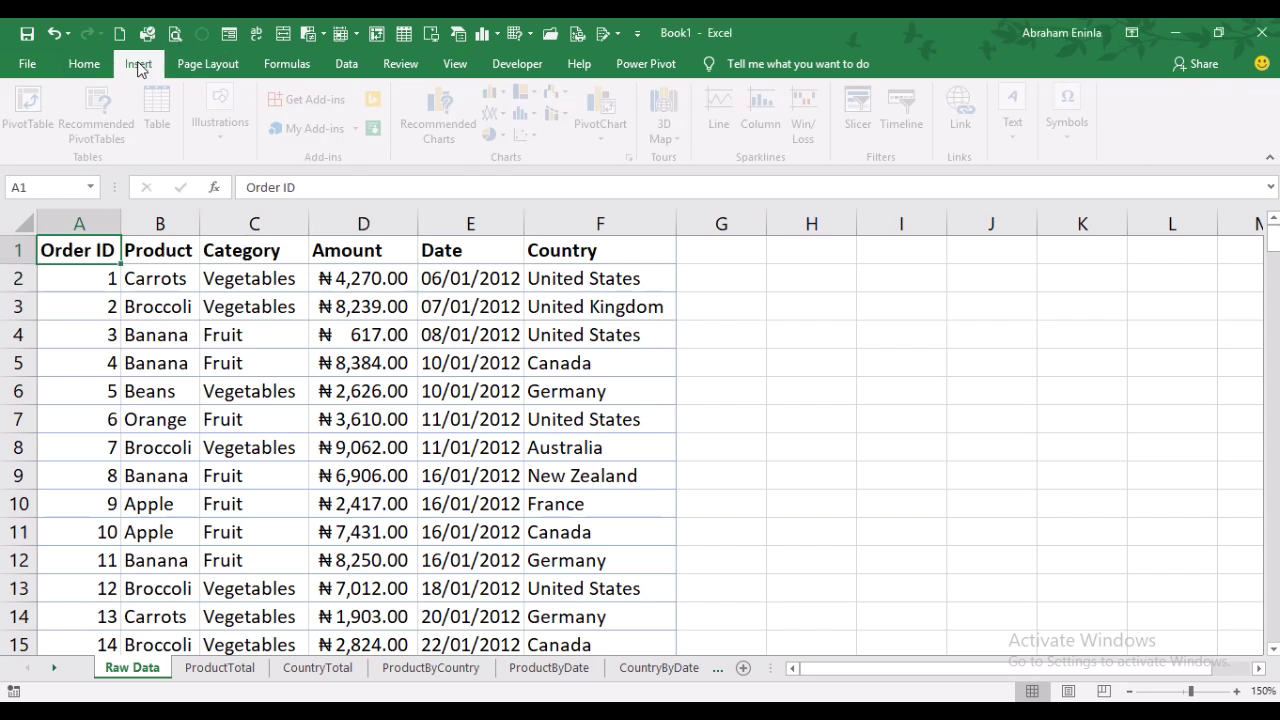
click(35, 112)
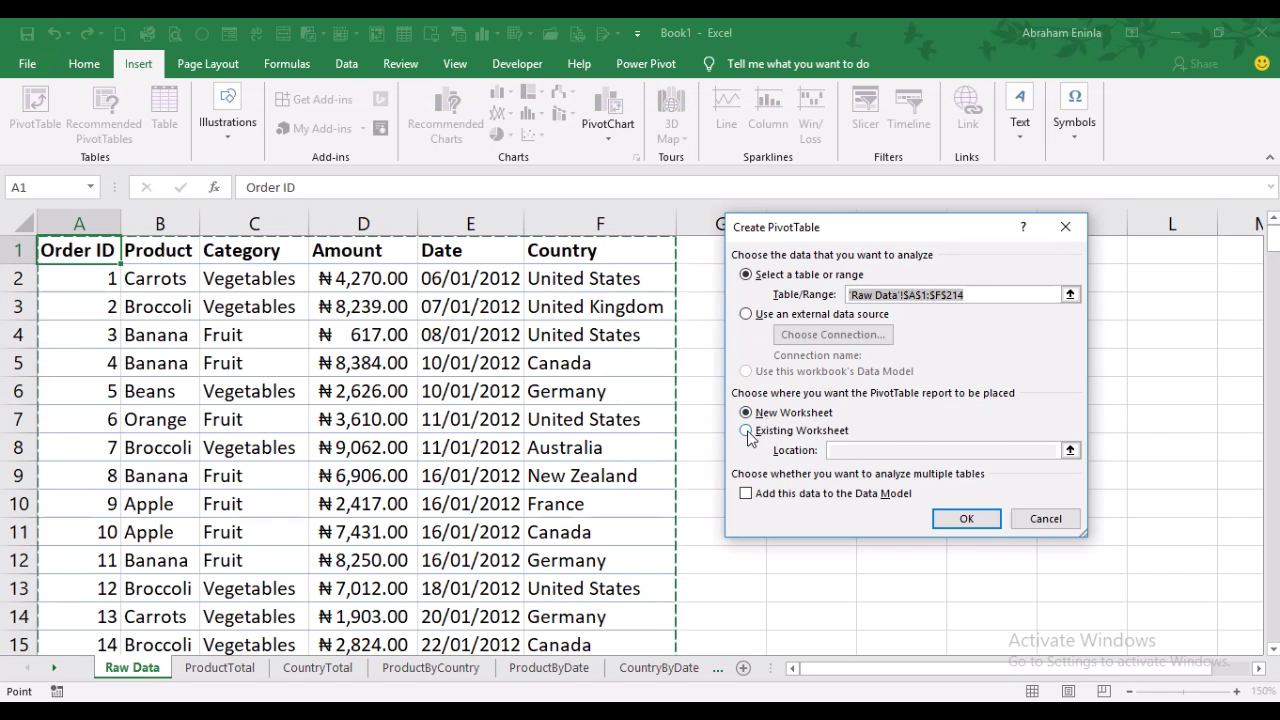
click(747, 432)
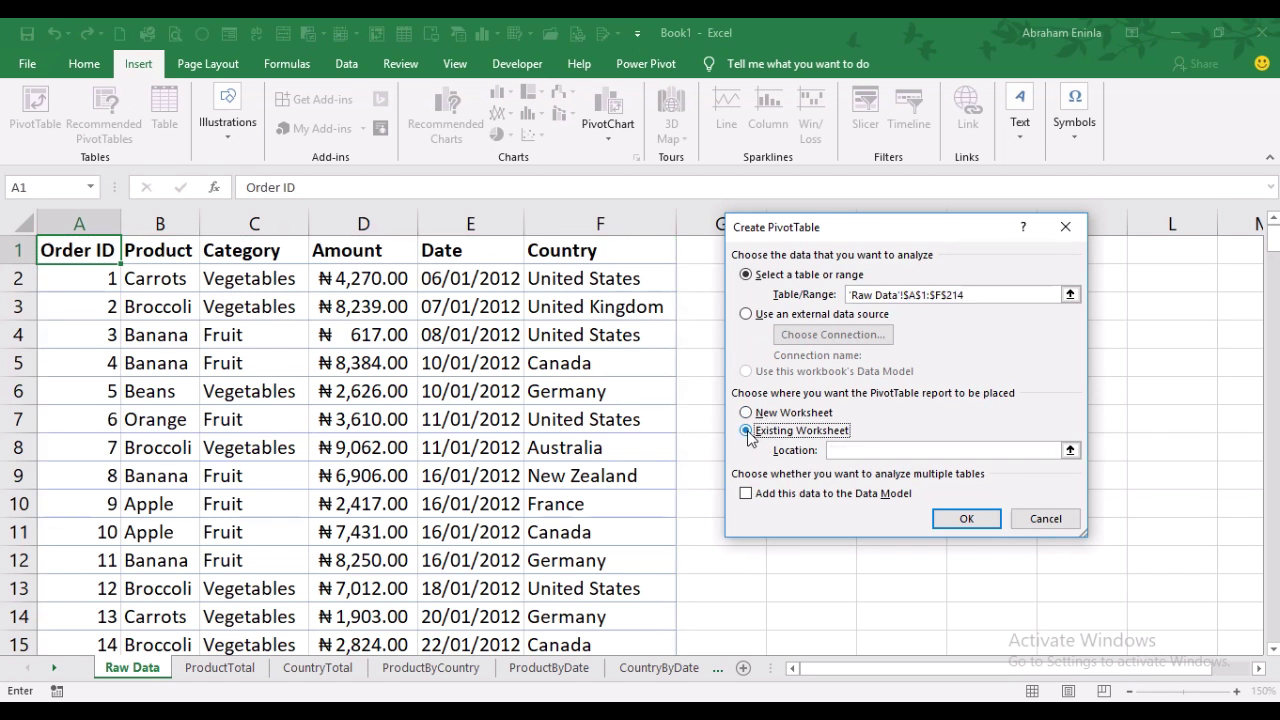
click(852, 450)
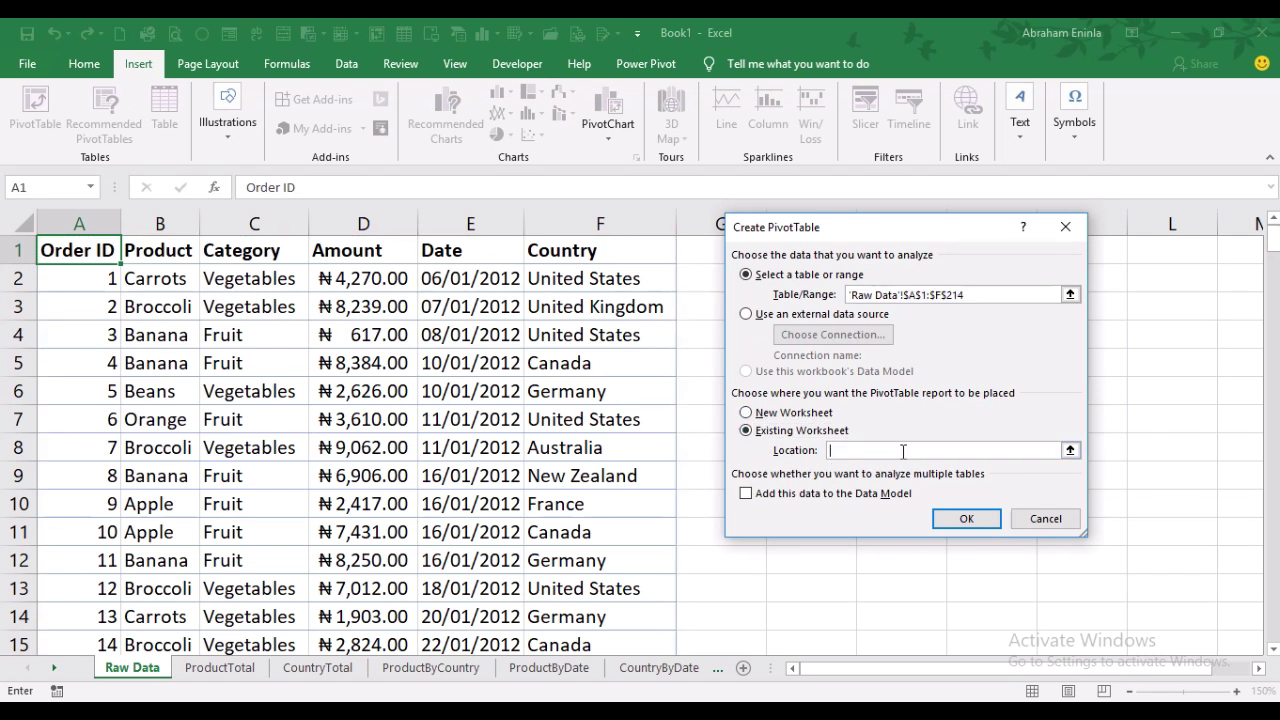
click(441, 670)
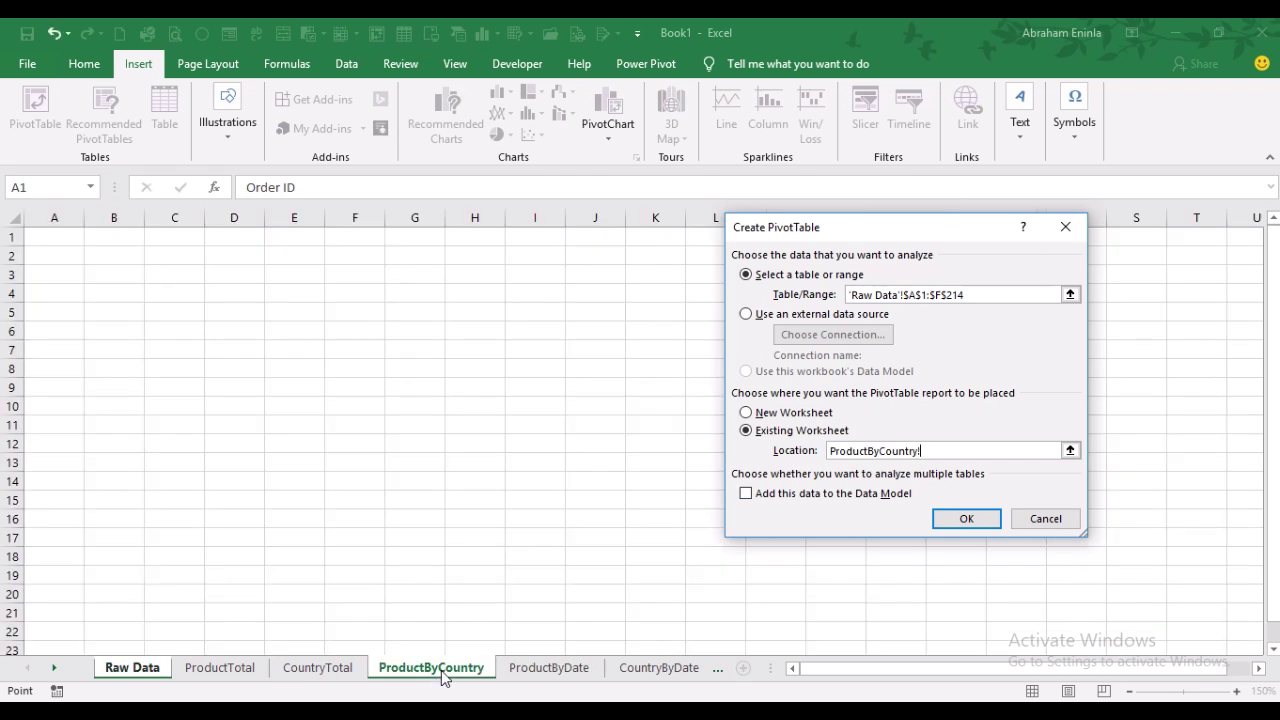
click(107, 259)
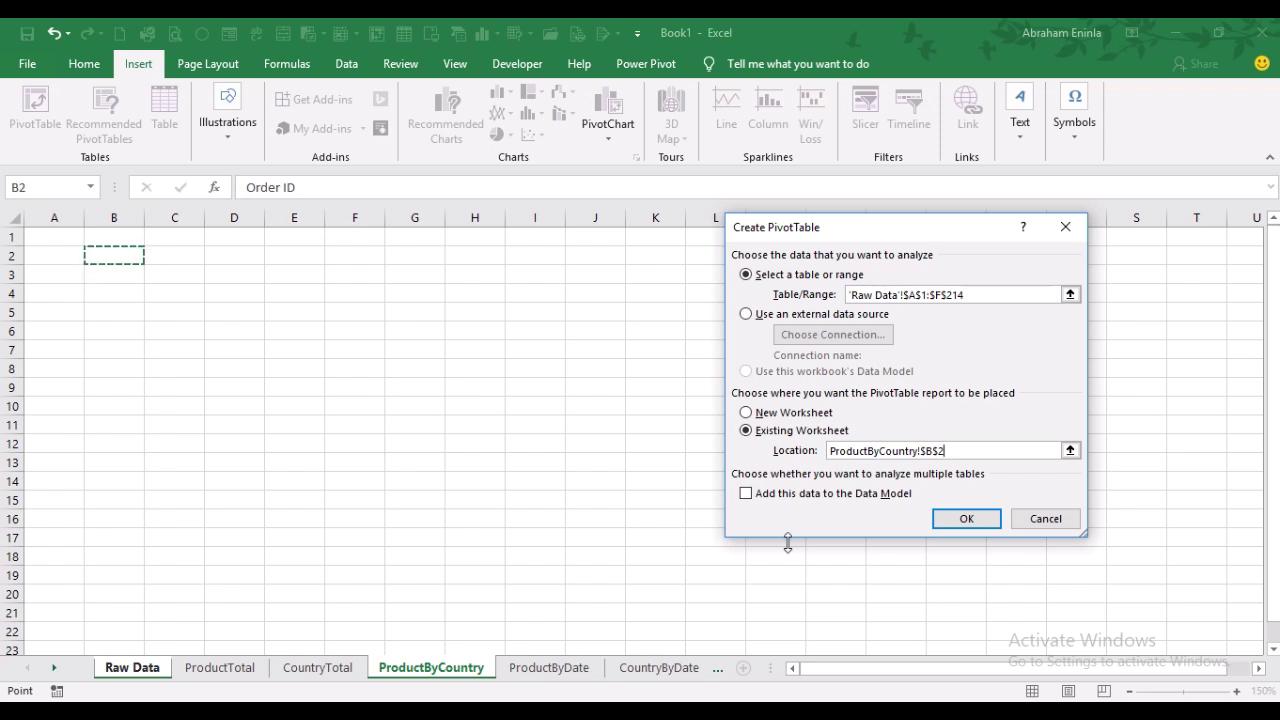
click(966, 520)
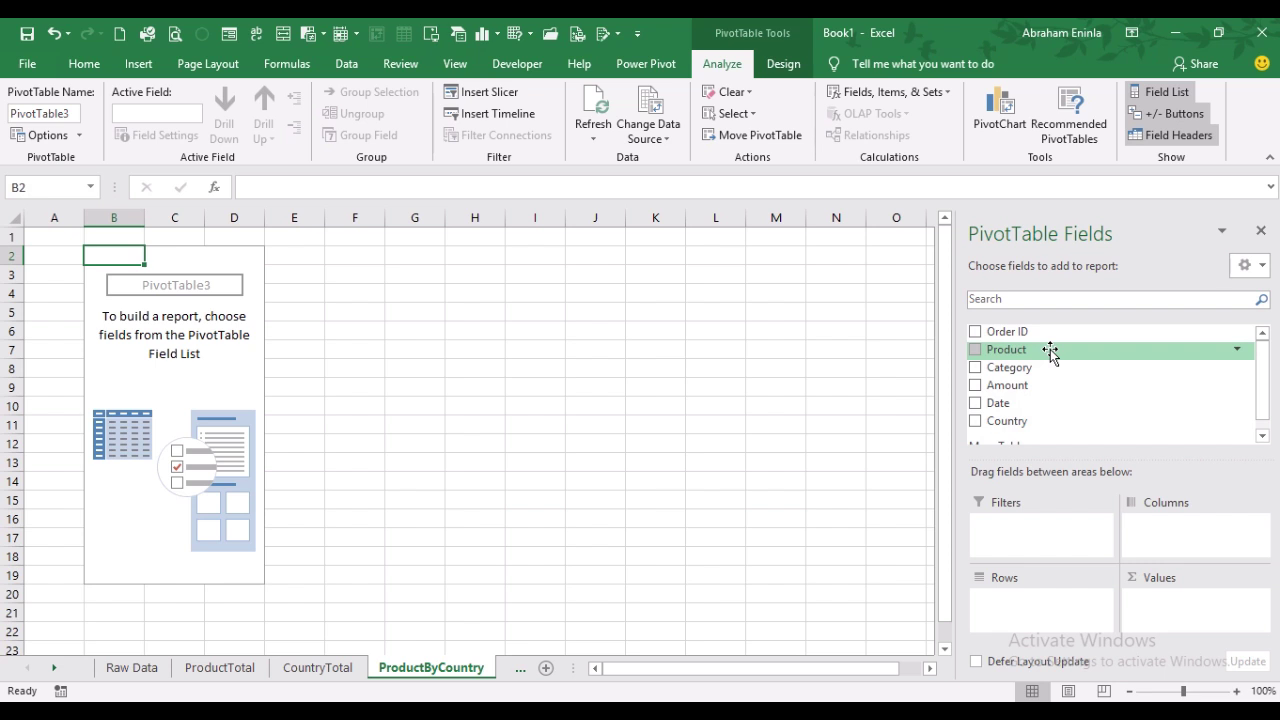
Lay out the ProductByCountry pivot table with Product as rows, Country as columns, sum of Amount as values and Category as report filter.
drag(1050, 349, 1018, 582)
drag(1015, 598, 1044, 611)
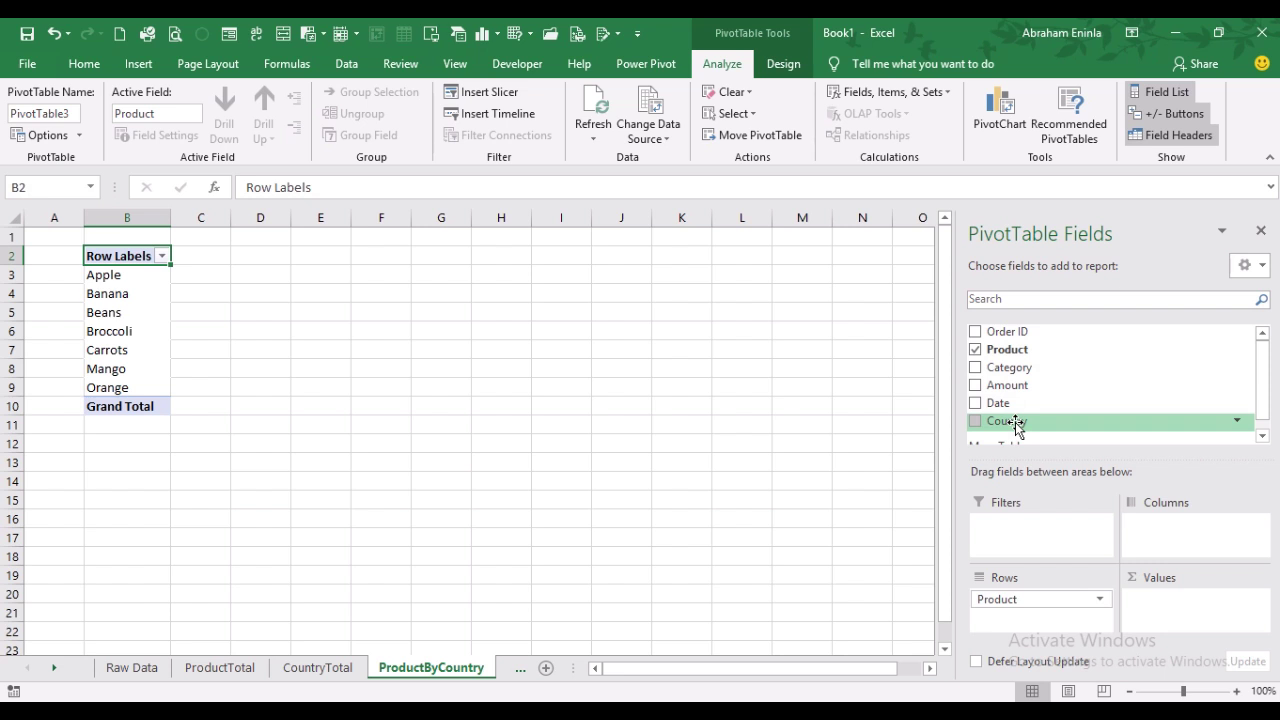
drag(1016, 424, 1177, 530)
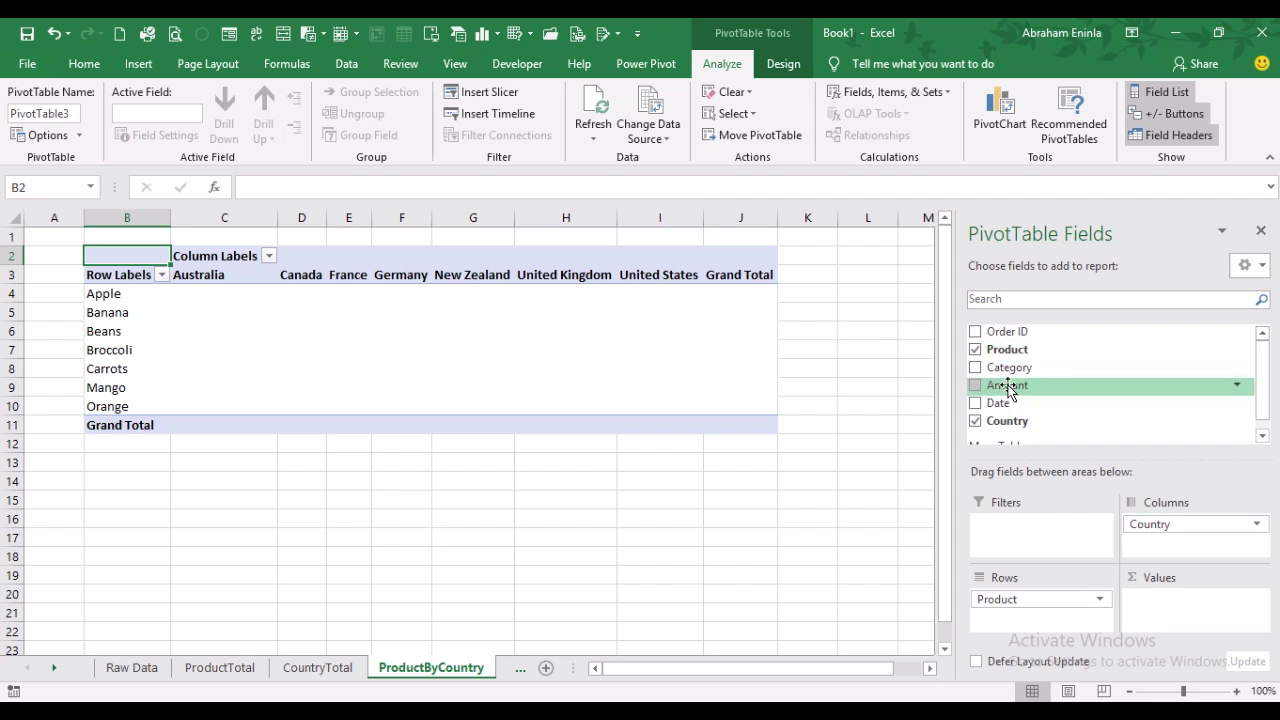
drag(1008, 388, 1173, 600)
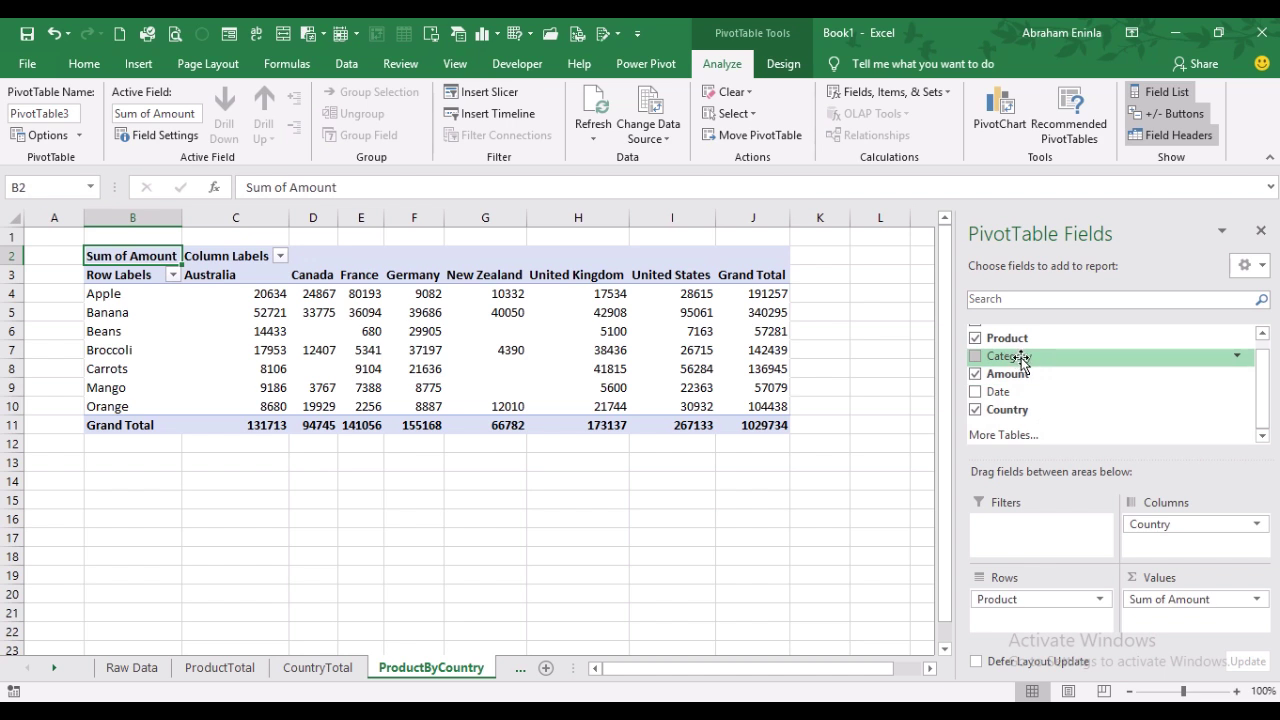
drag(1020, 360, 1043, 523)
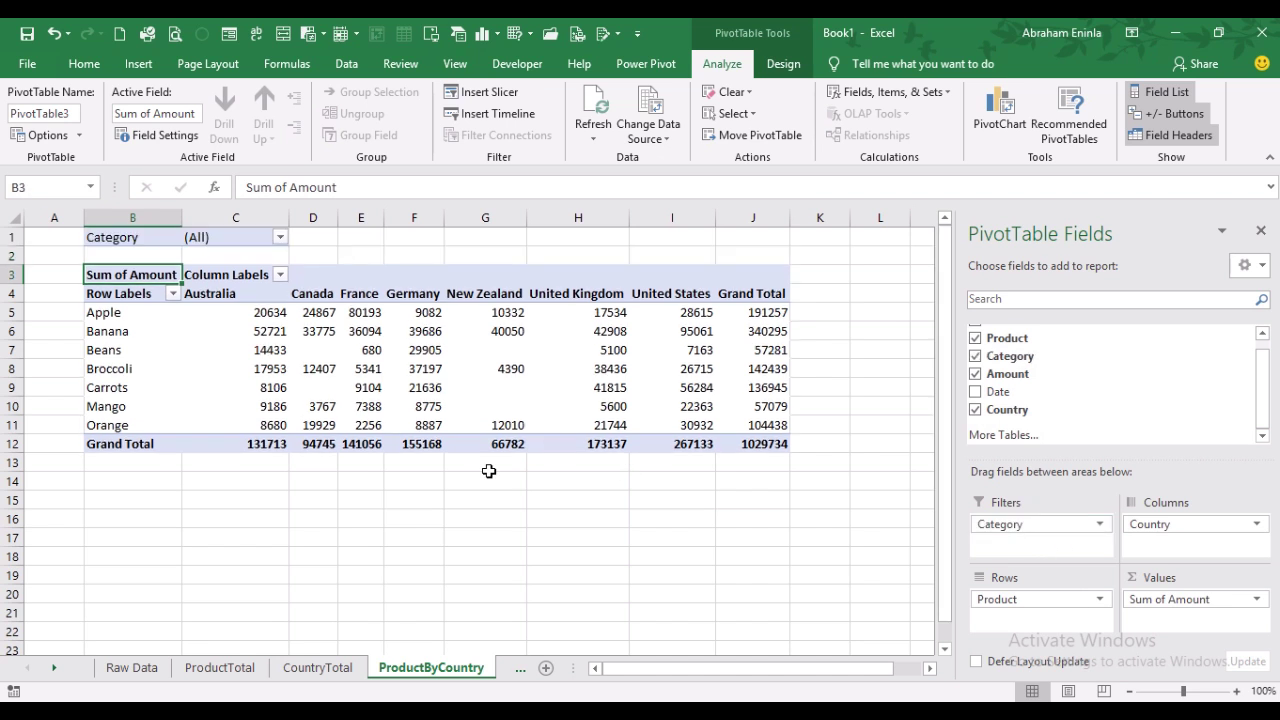
Filter the ProductByCountry pivot table by Category, showing first only Fruit and after that only Vegetables.
click(280, 238)
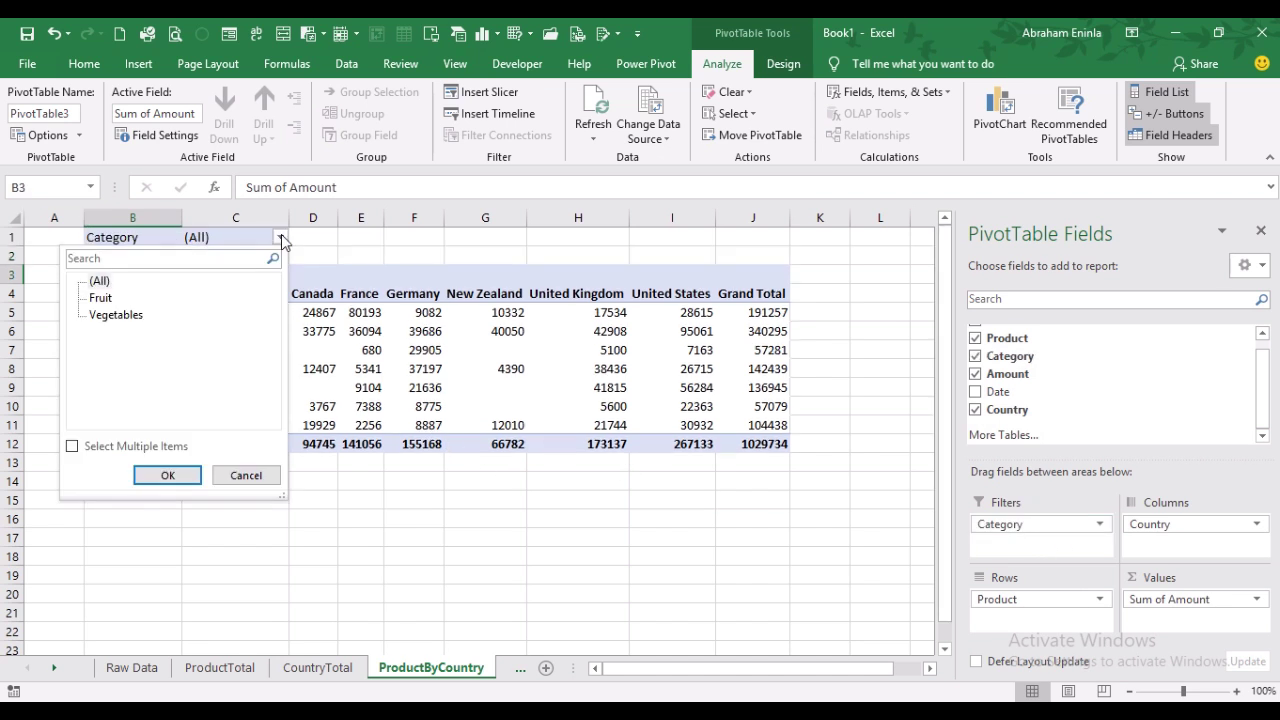
click(103, 299)
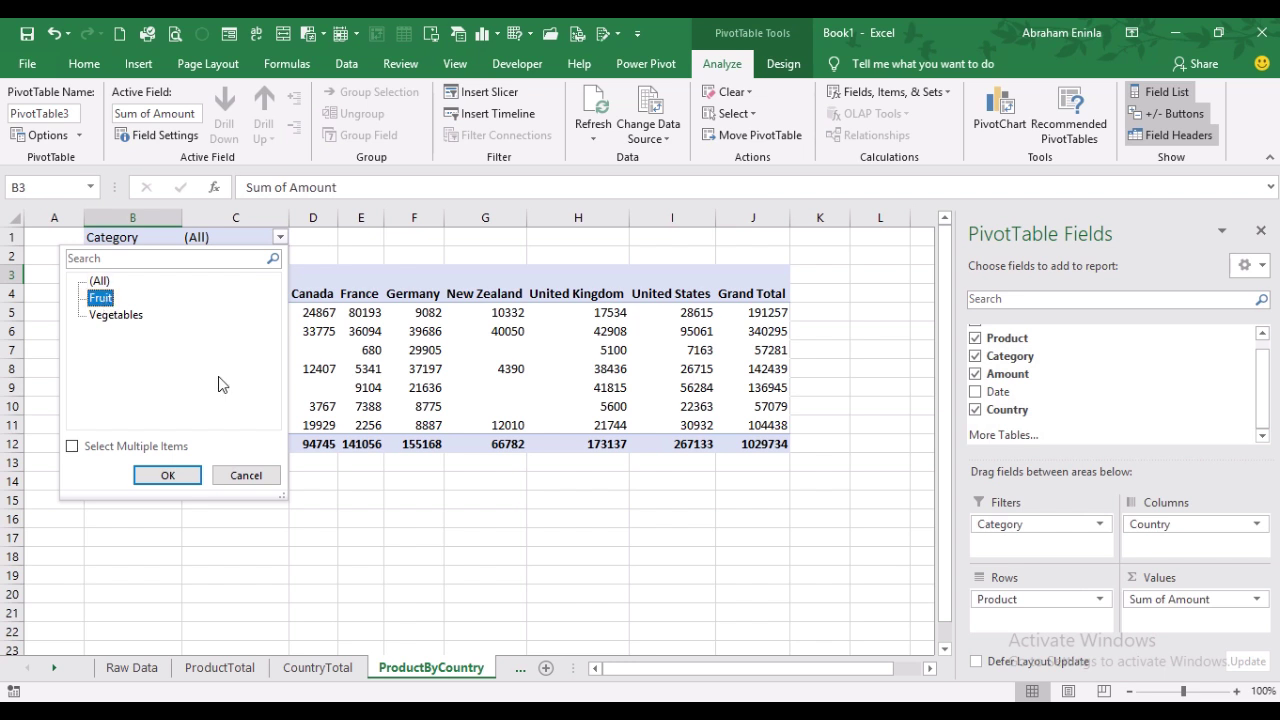
click(168, 475)
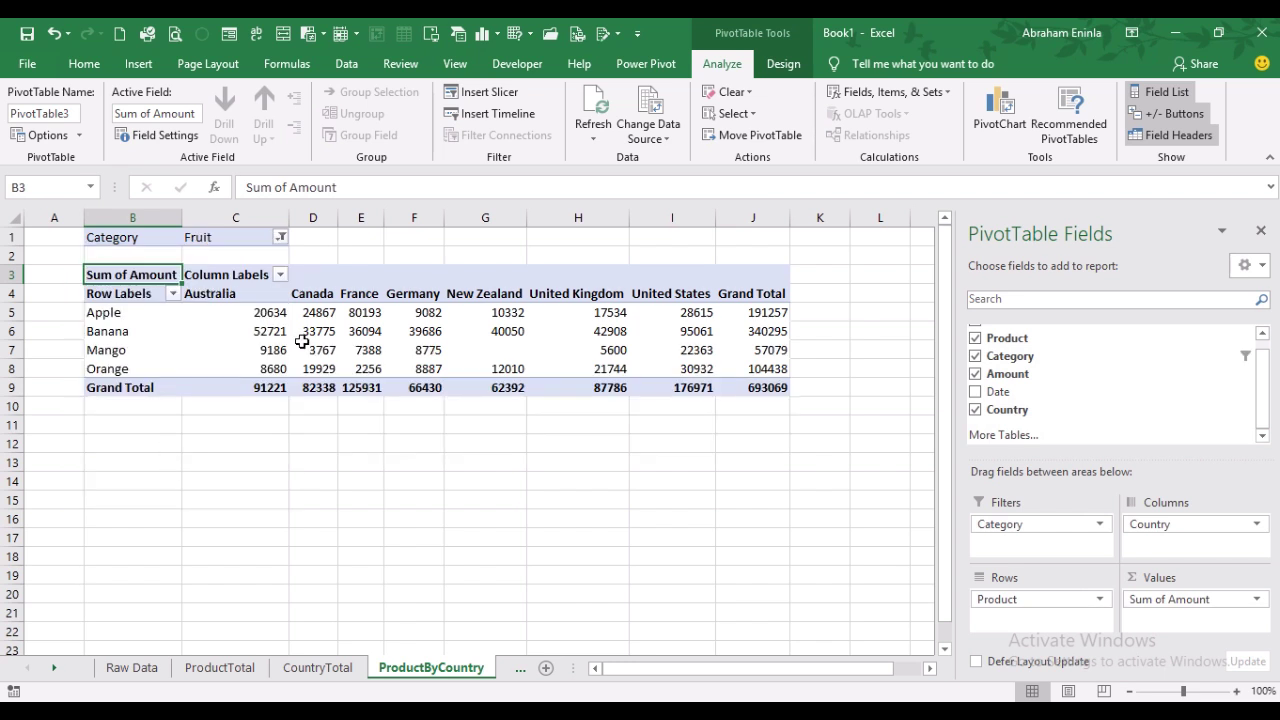
click(281, 238)
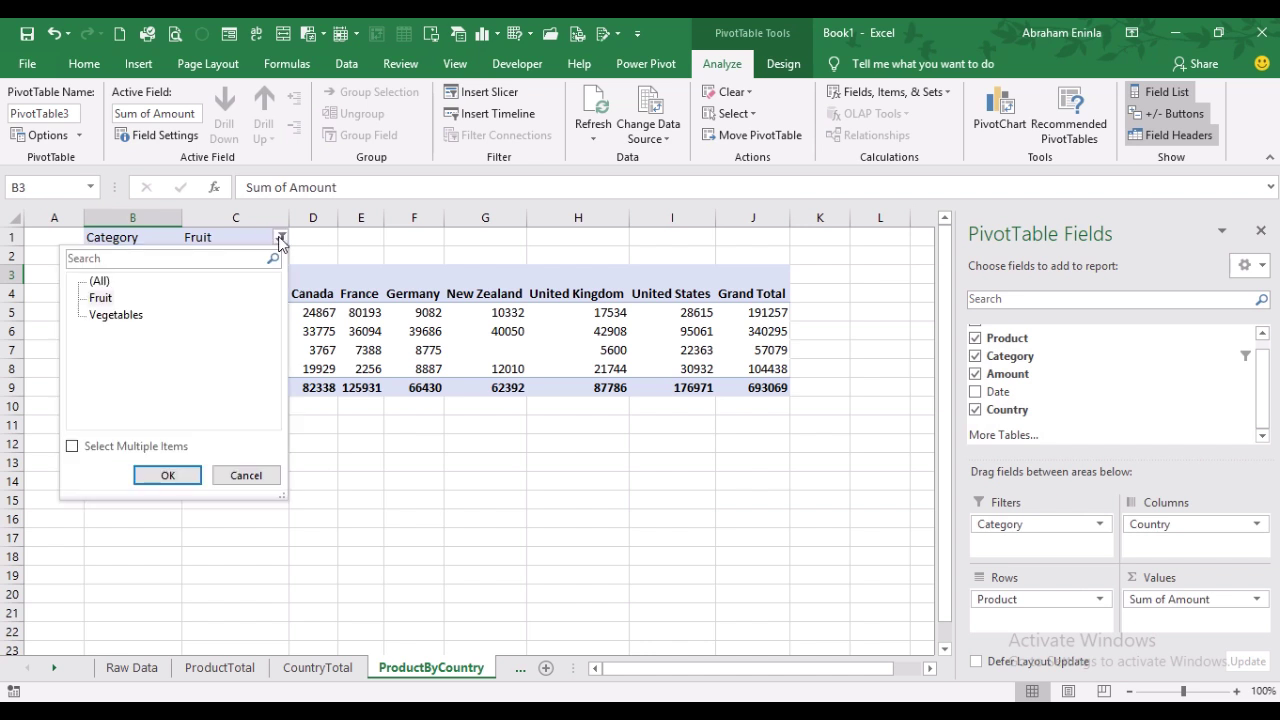
click(125, 318)
click(168, 475)
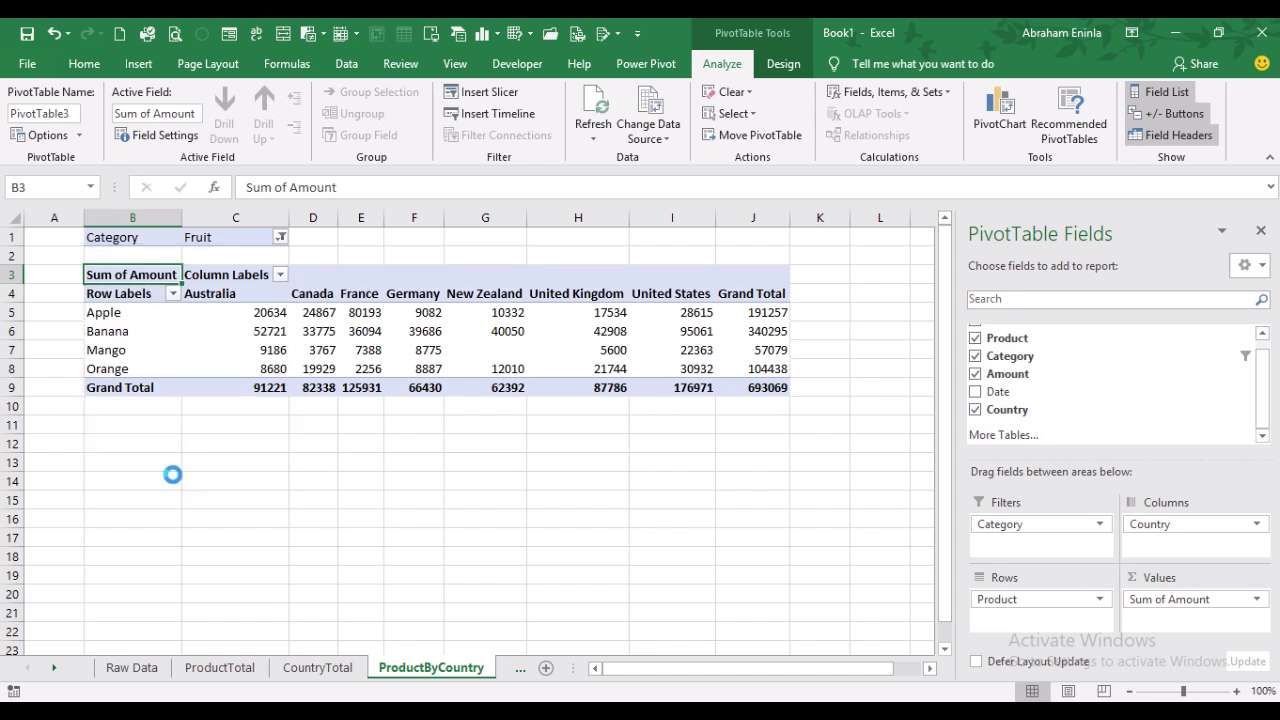
Set the Category filter of the ProductByCountry pivot table back to (All).
click(281, 238)
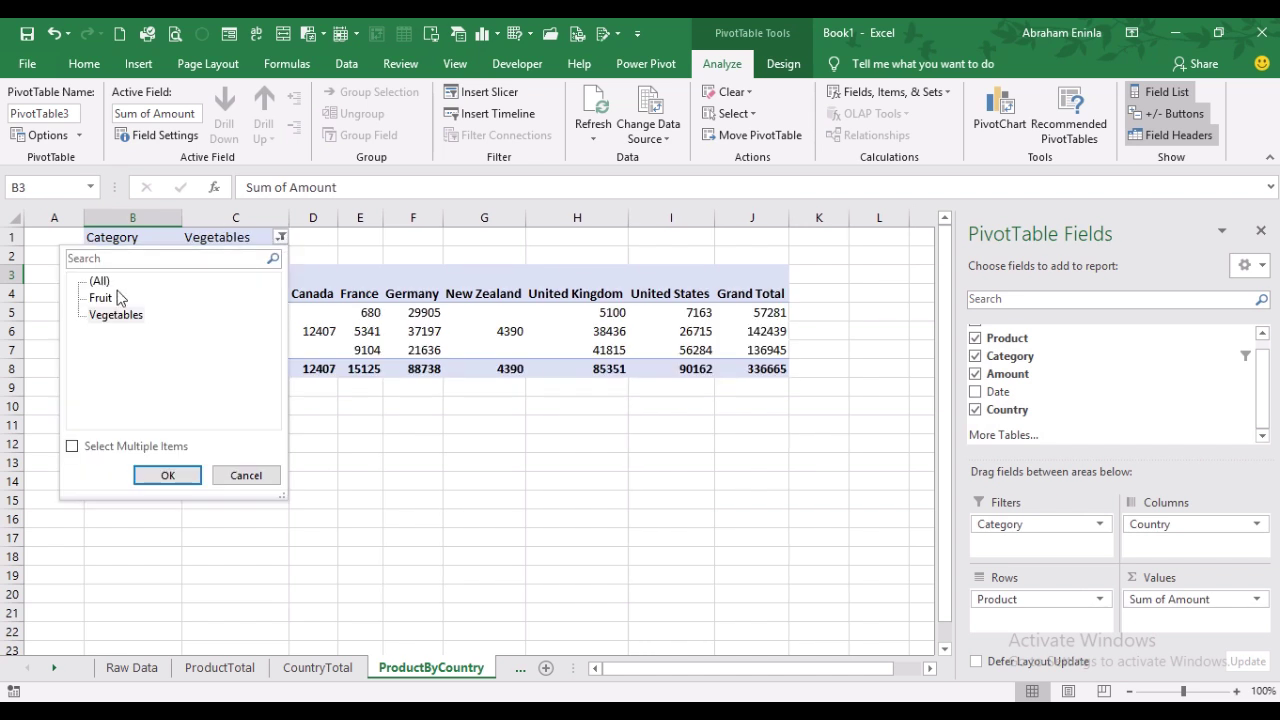
click(99, 282)
click(168, 475)
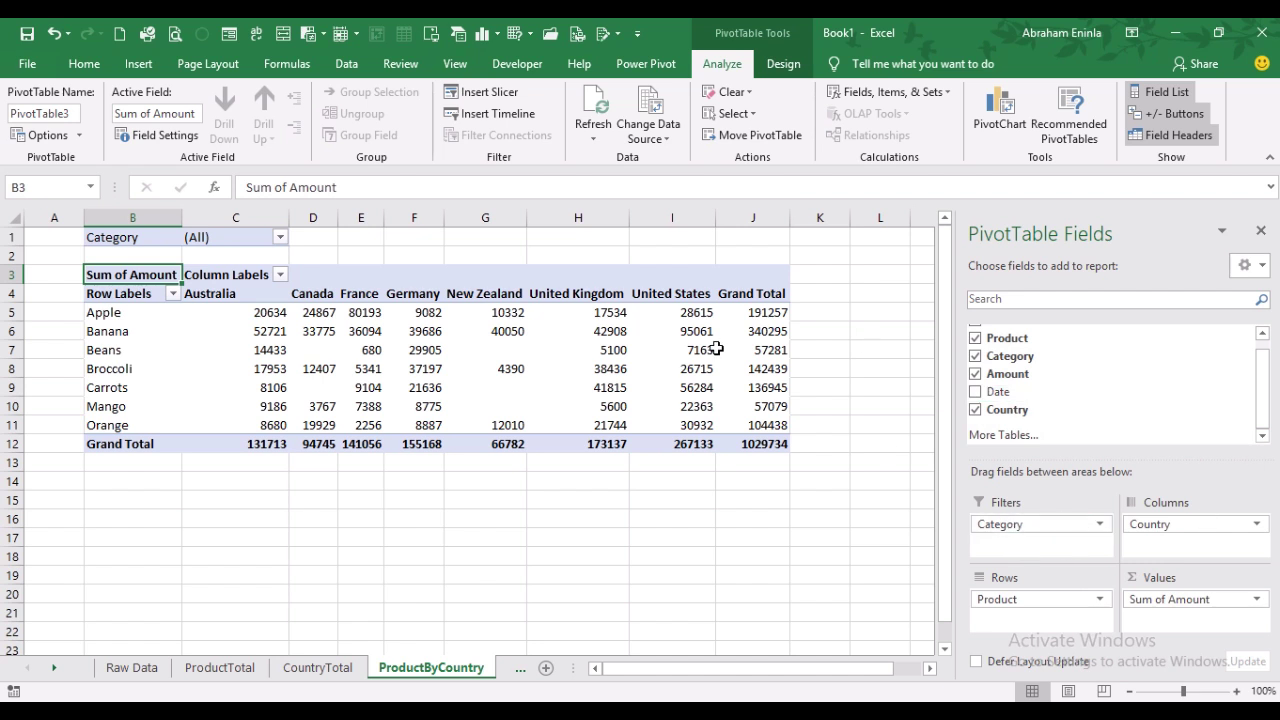
Examine individual amounts in the ProductByCountry pivot table, matching each value with its product row and country column.
click(266, 331)
click(585, 350)
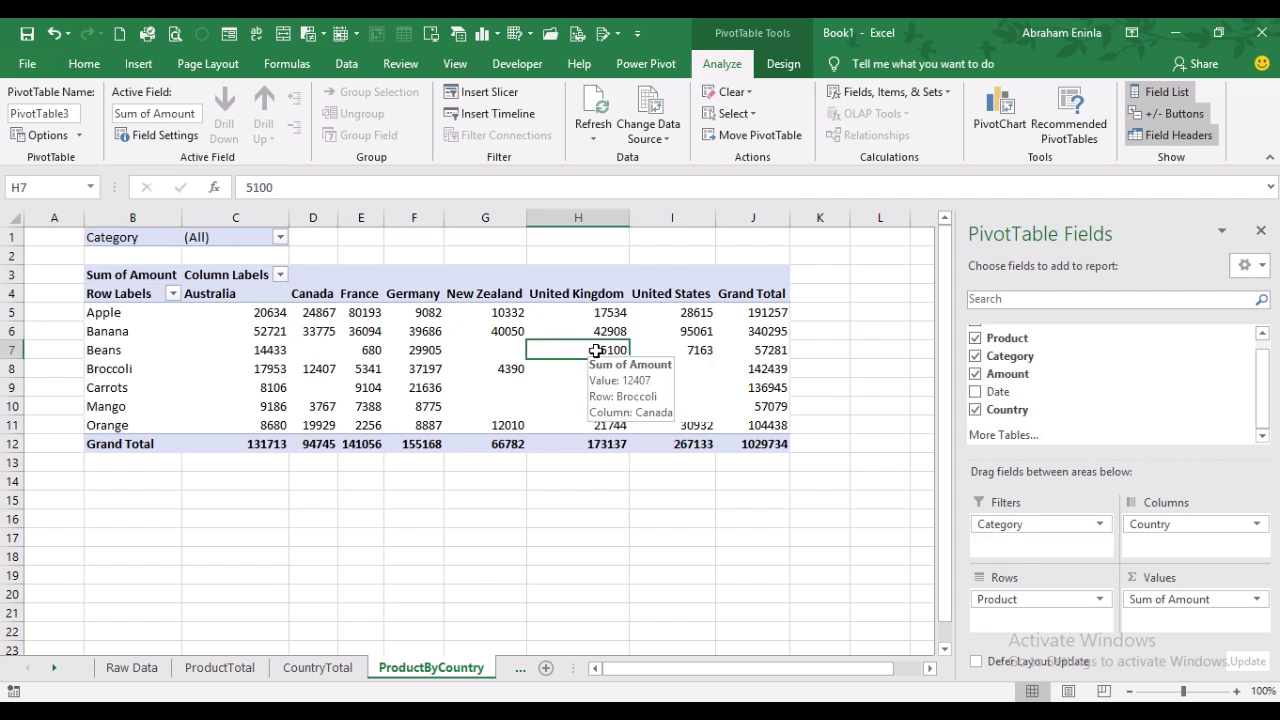
click(598, 330)
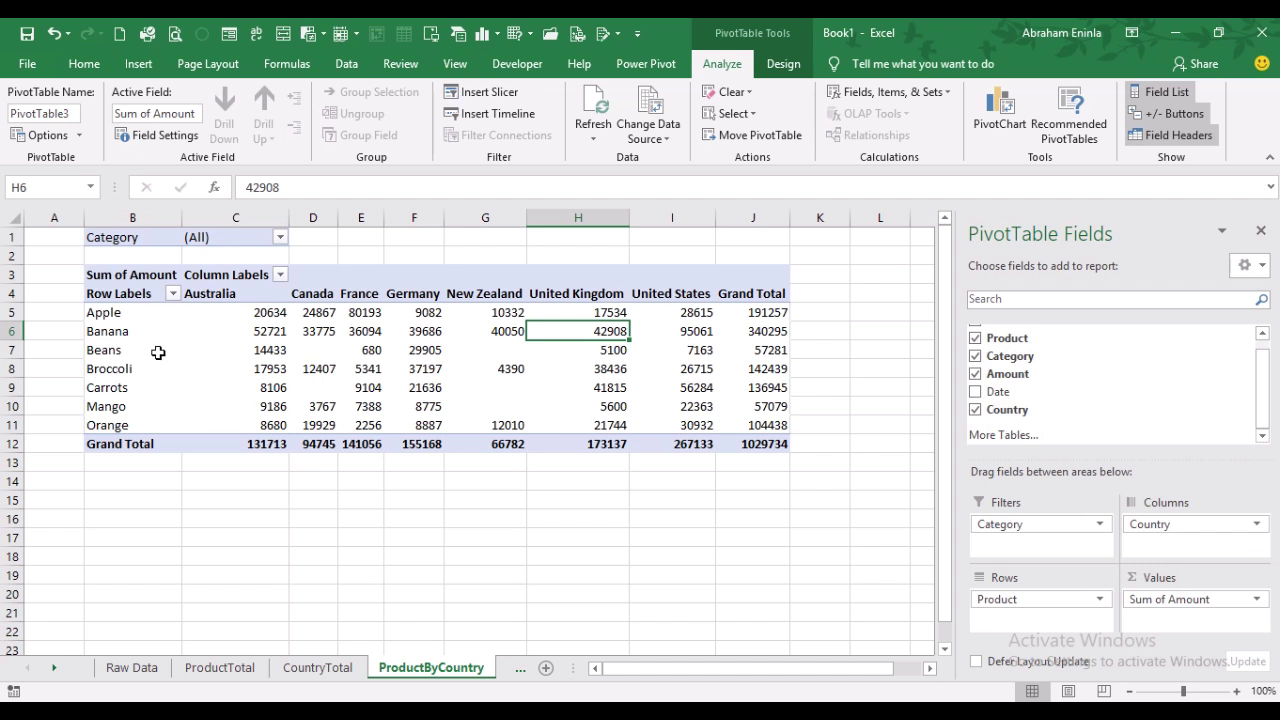
click(115, 330)
click(117, 368)
click(478, 370)
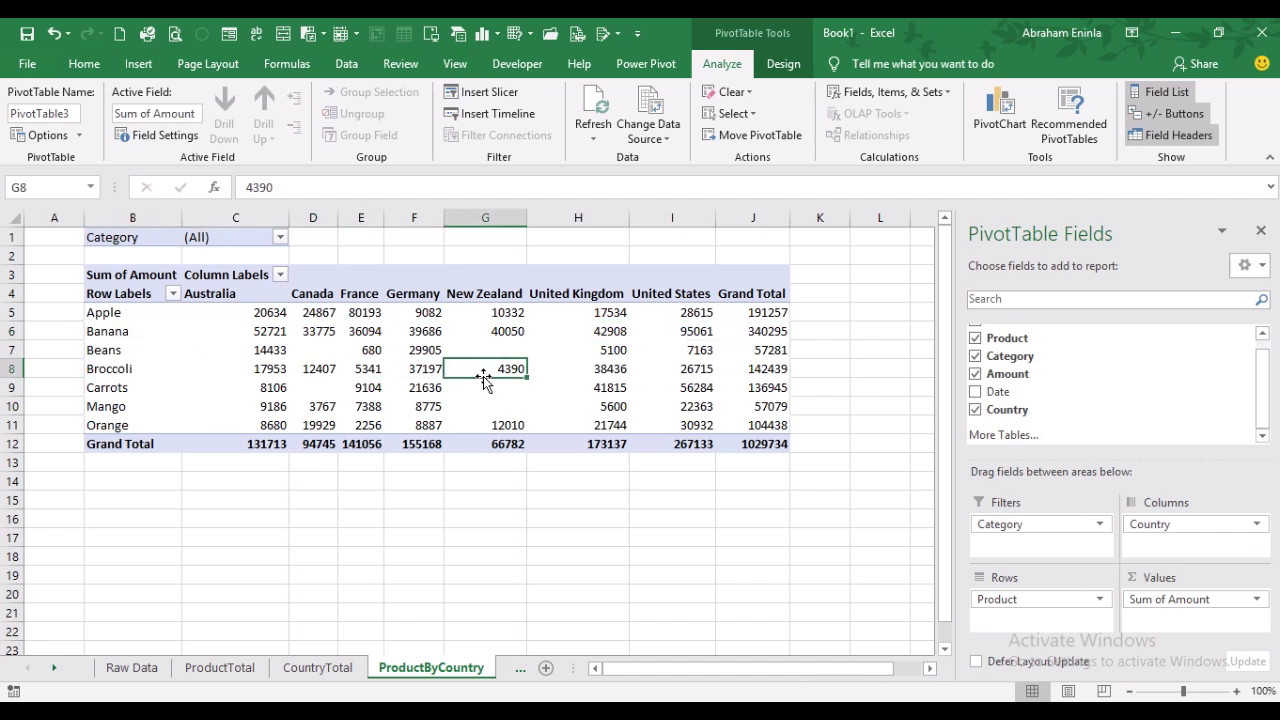
click(380, 366)
click(374, 331)
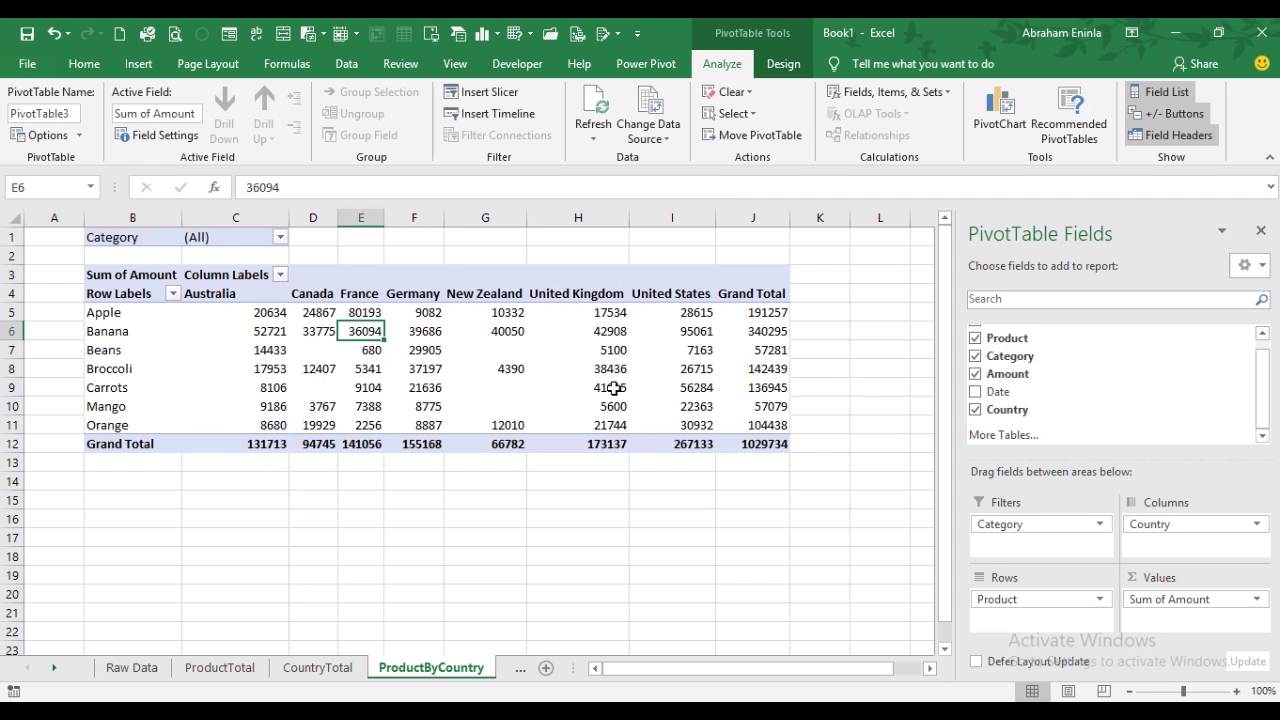
click(433, 352)
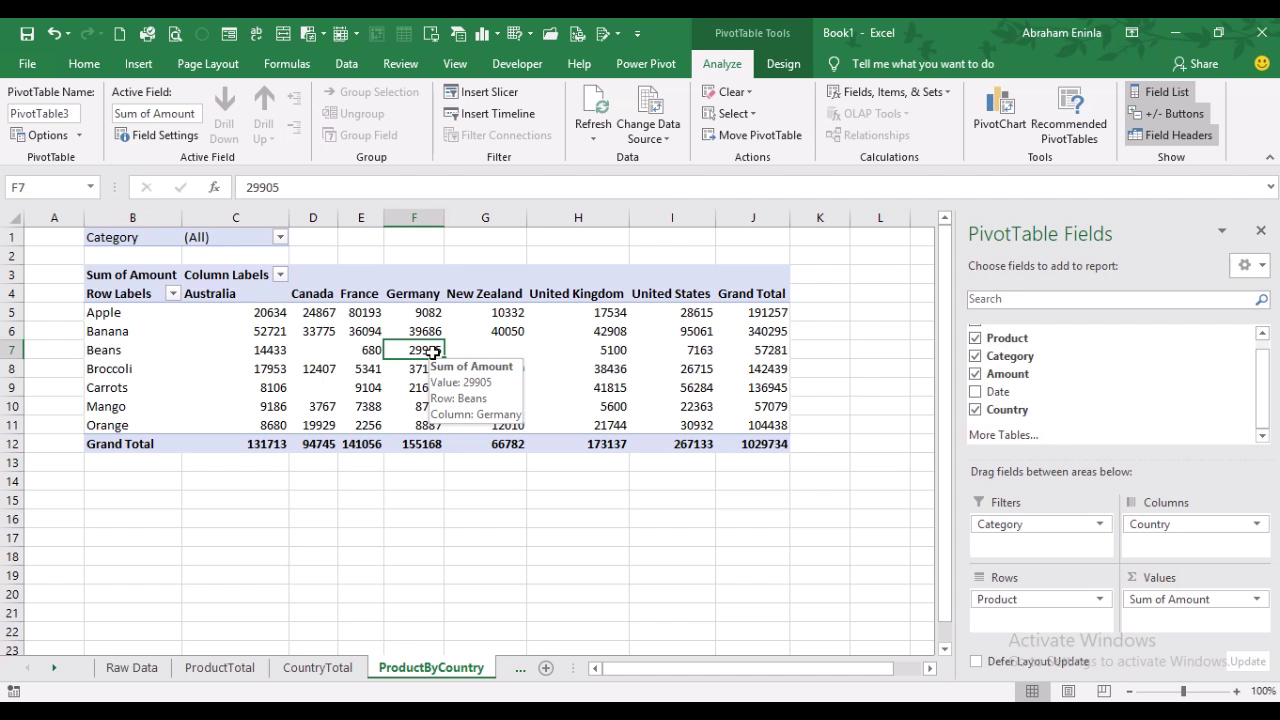
click(278, 344)
click(416, 388)
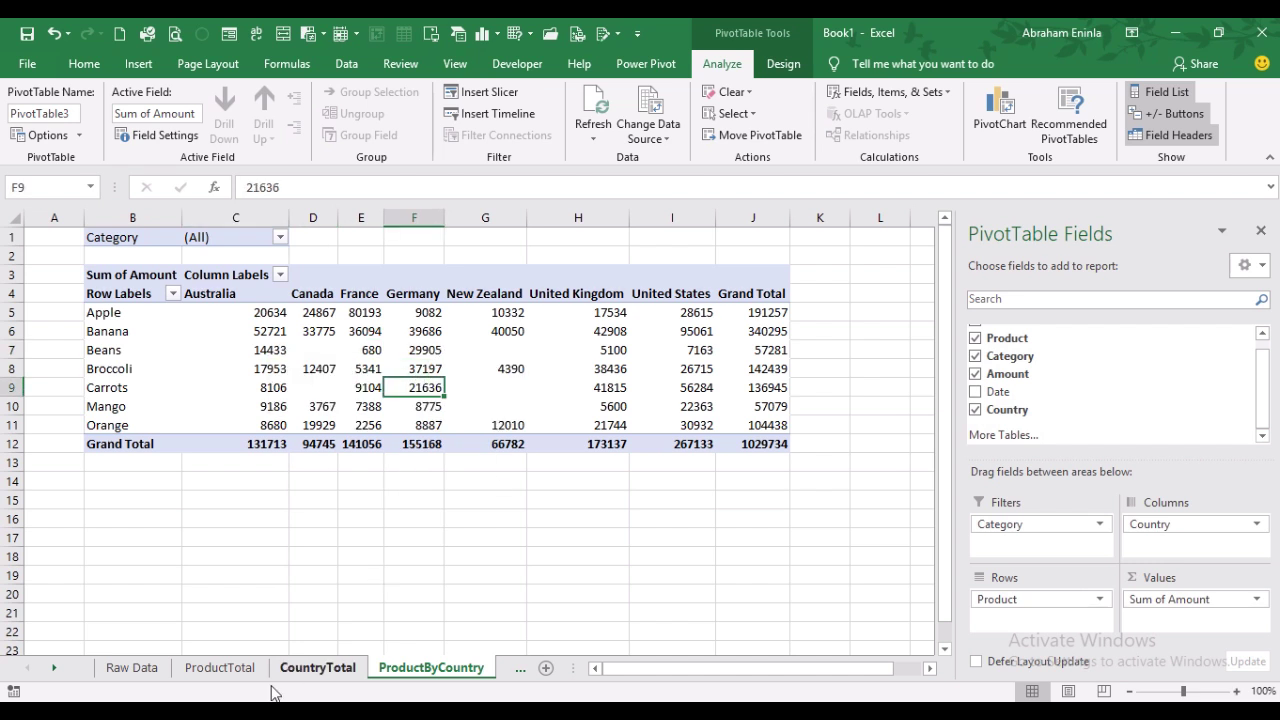
Create a PivotTable from 'Raw Data'!$A$1:$F$214 on the existing ProductByDate sheet at cell B2.
click(519, 670)
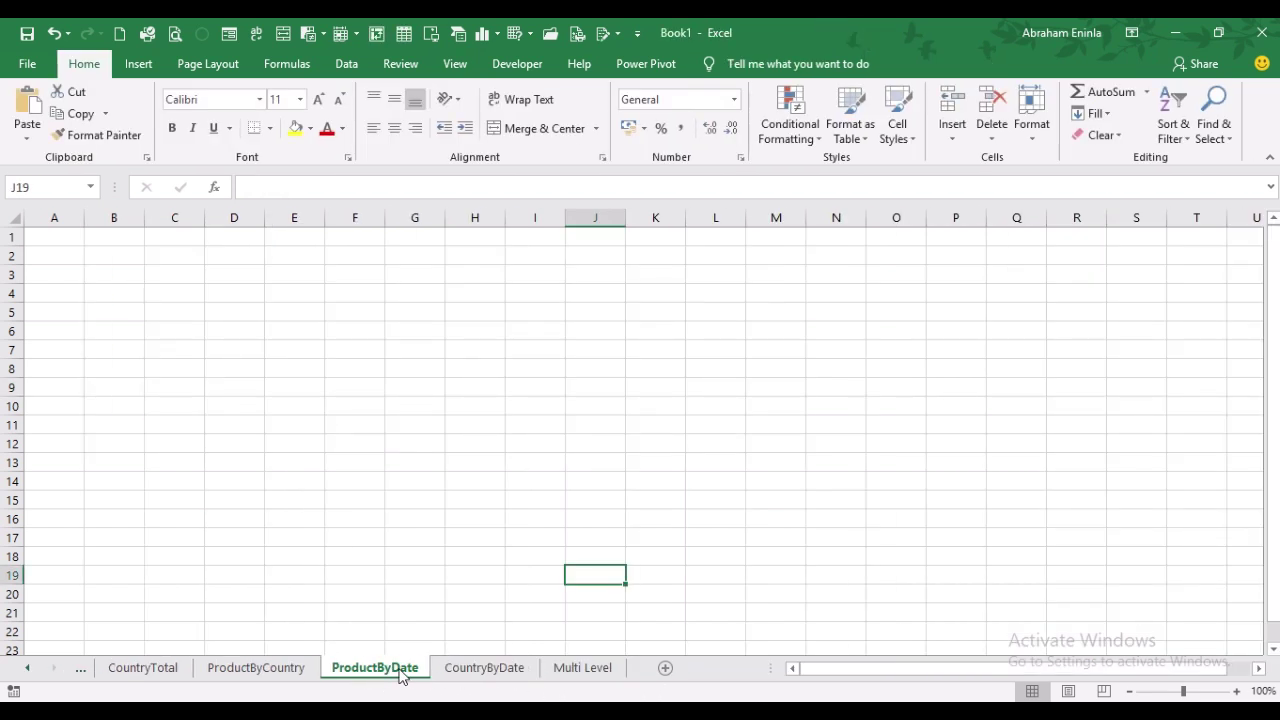
click(28, 668)
click(28, 668)
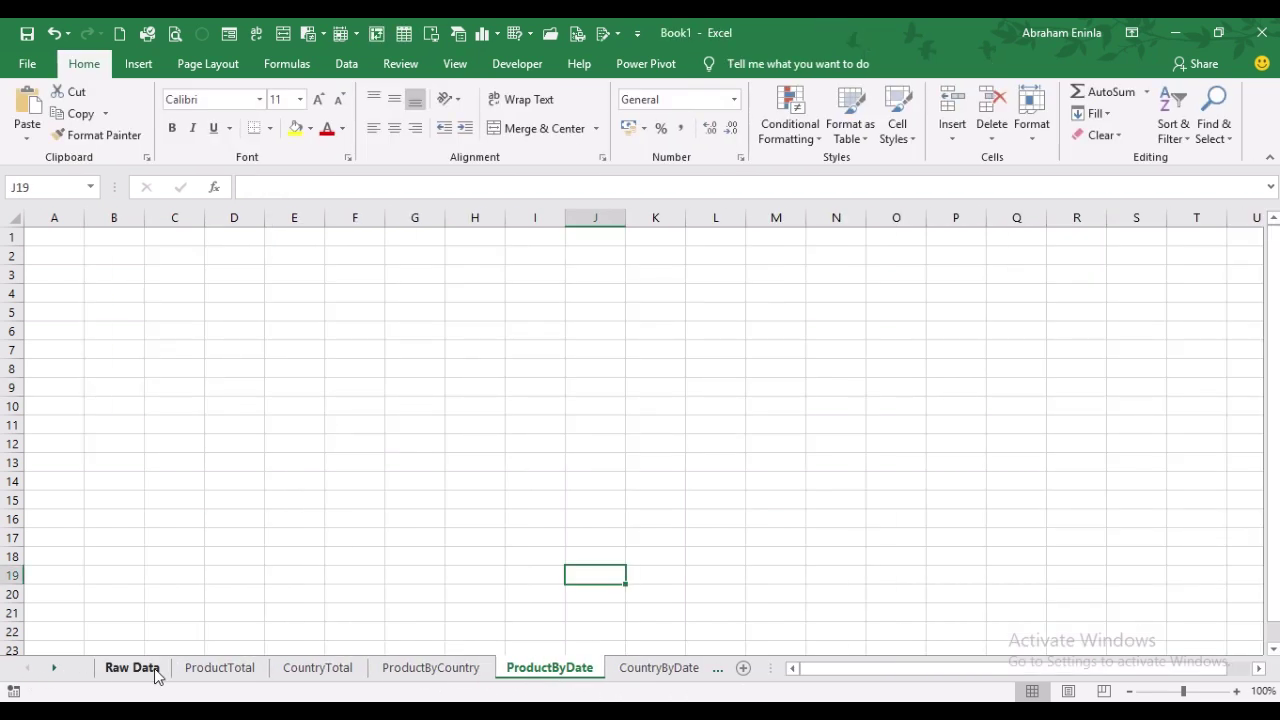
click(132, 668)
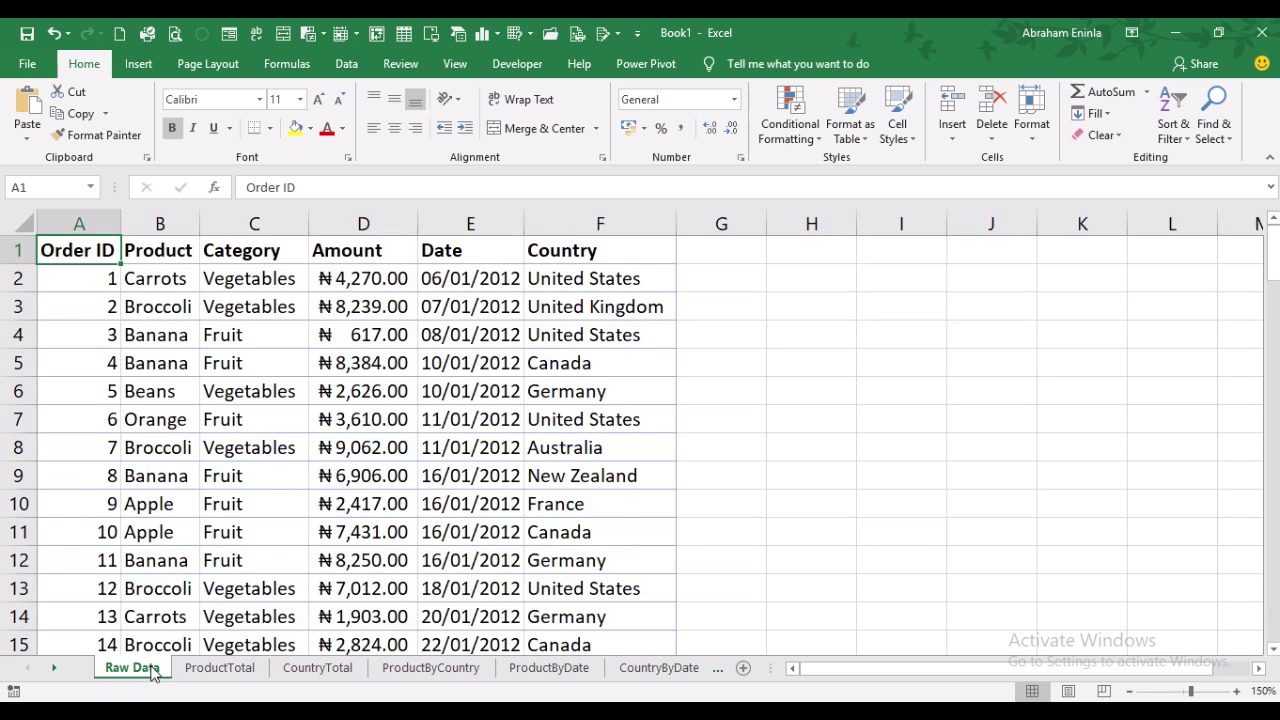
click(139, 64)
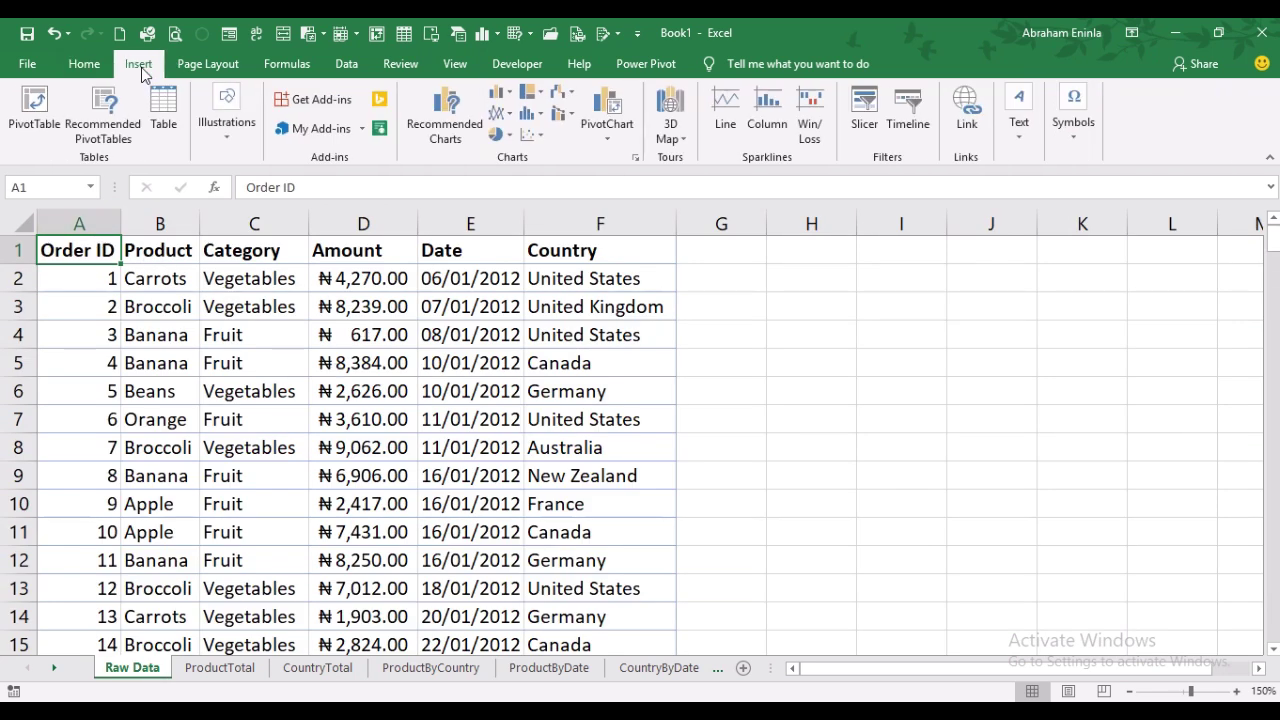
click(45, 122)
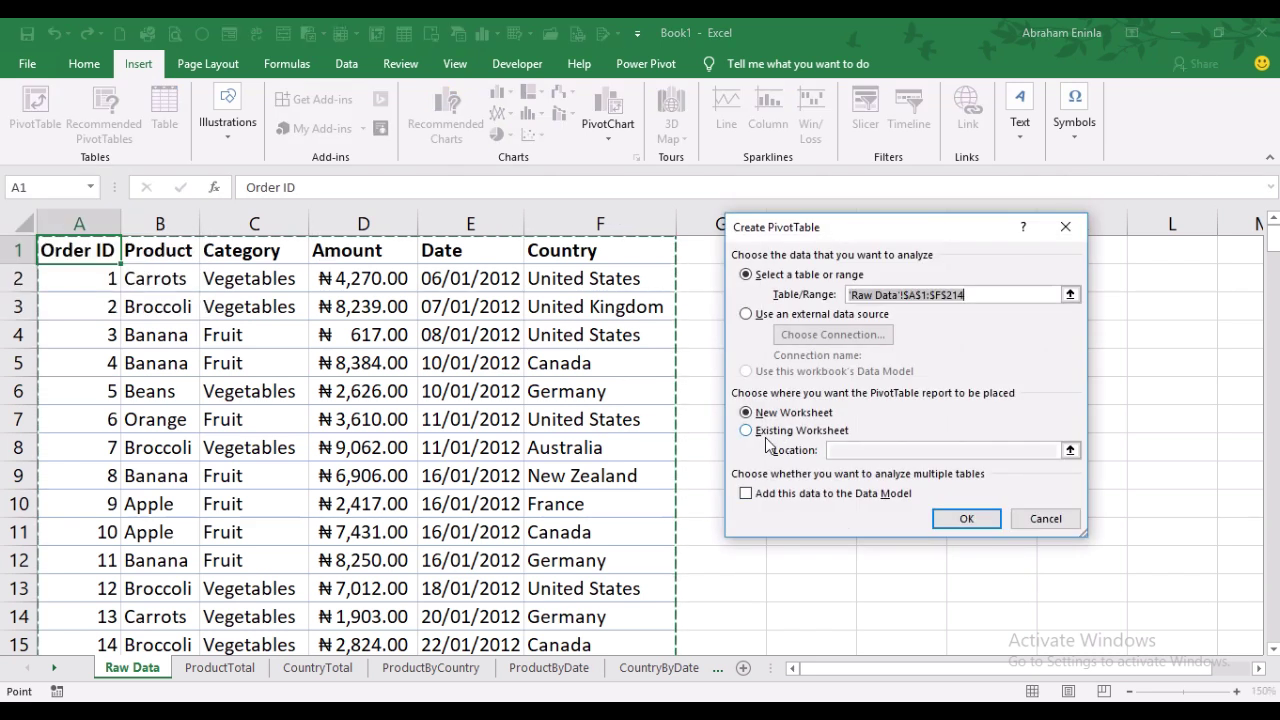
click(768, 432)
click(860, 452)
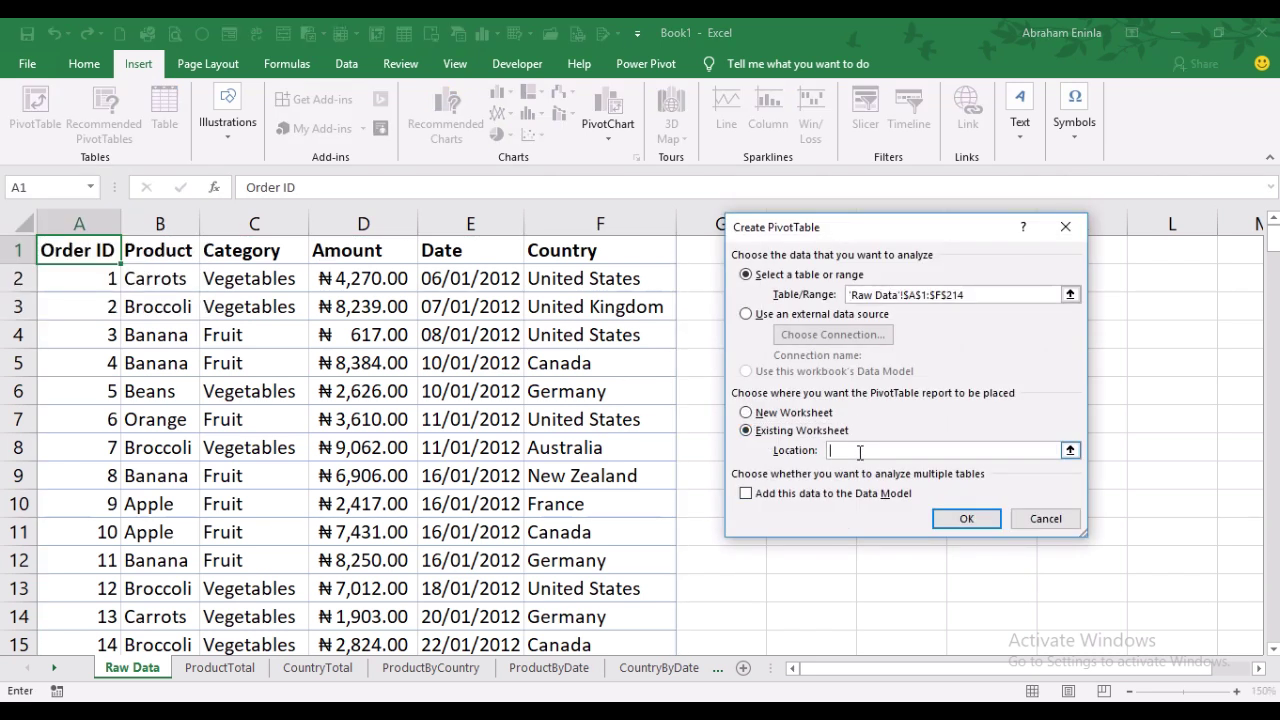
click(553, 669)
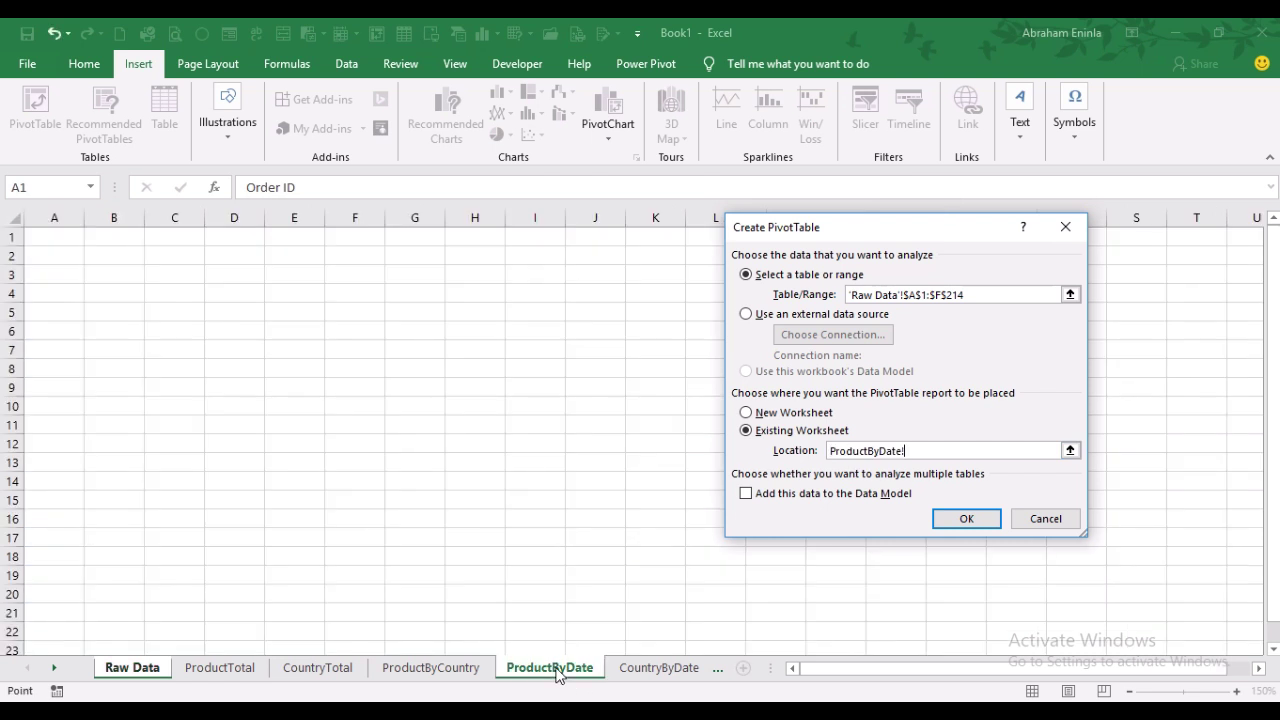
click(115, 261)
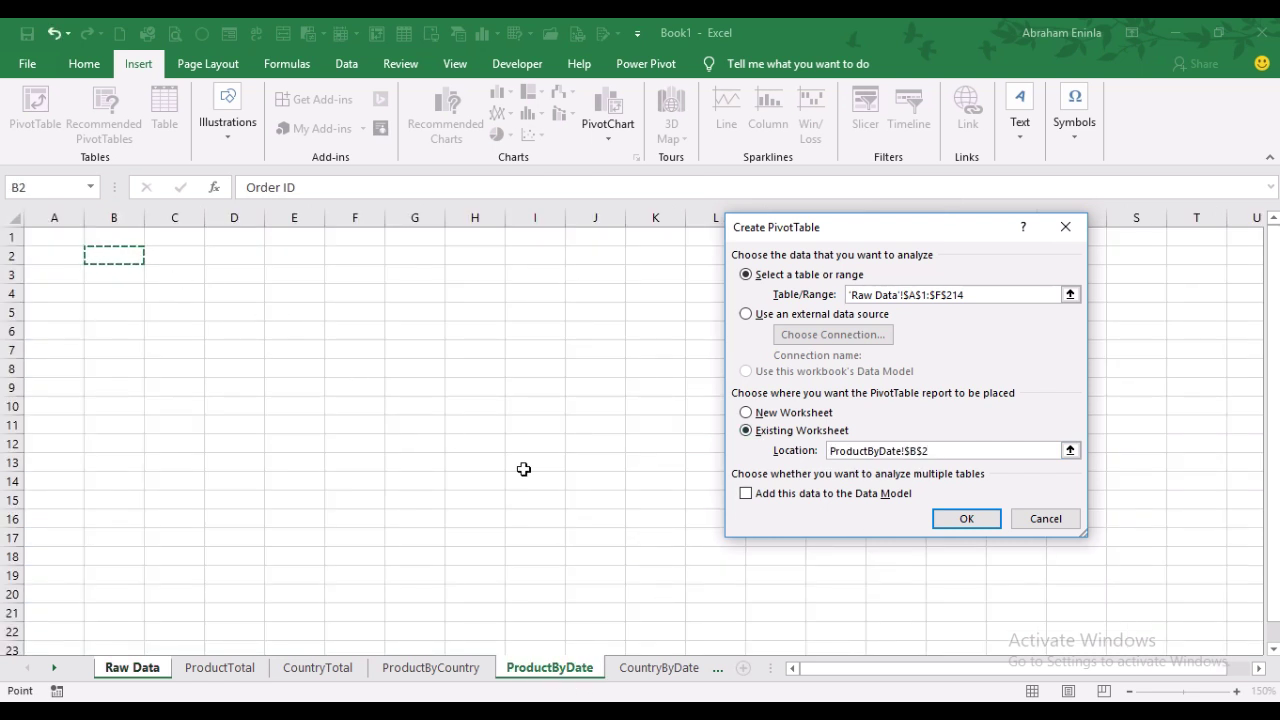
click(940, 520)
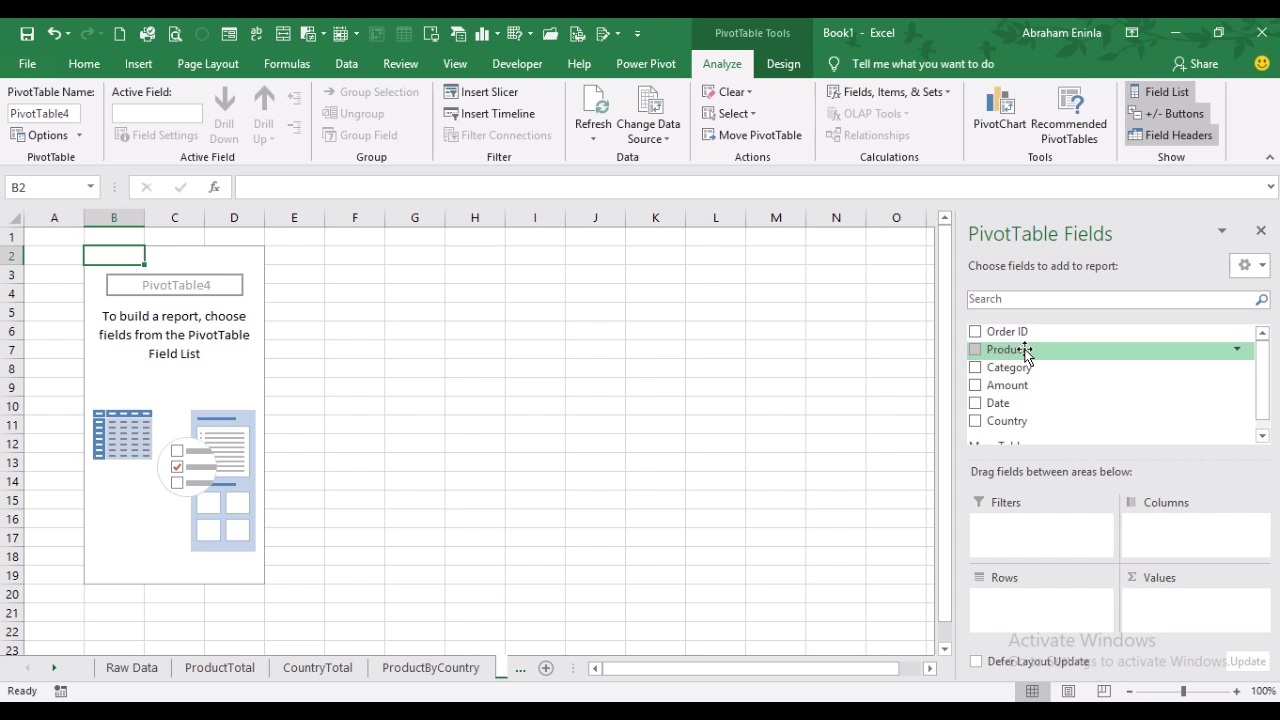
Lay out the pivot table with Product as columns and Date as rows, and ungroup the months into individual dates.
drag(1025, 352, 1188, 533)
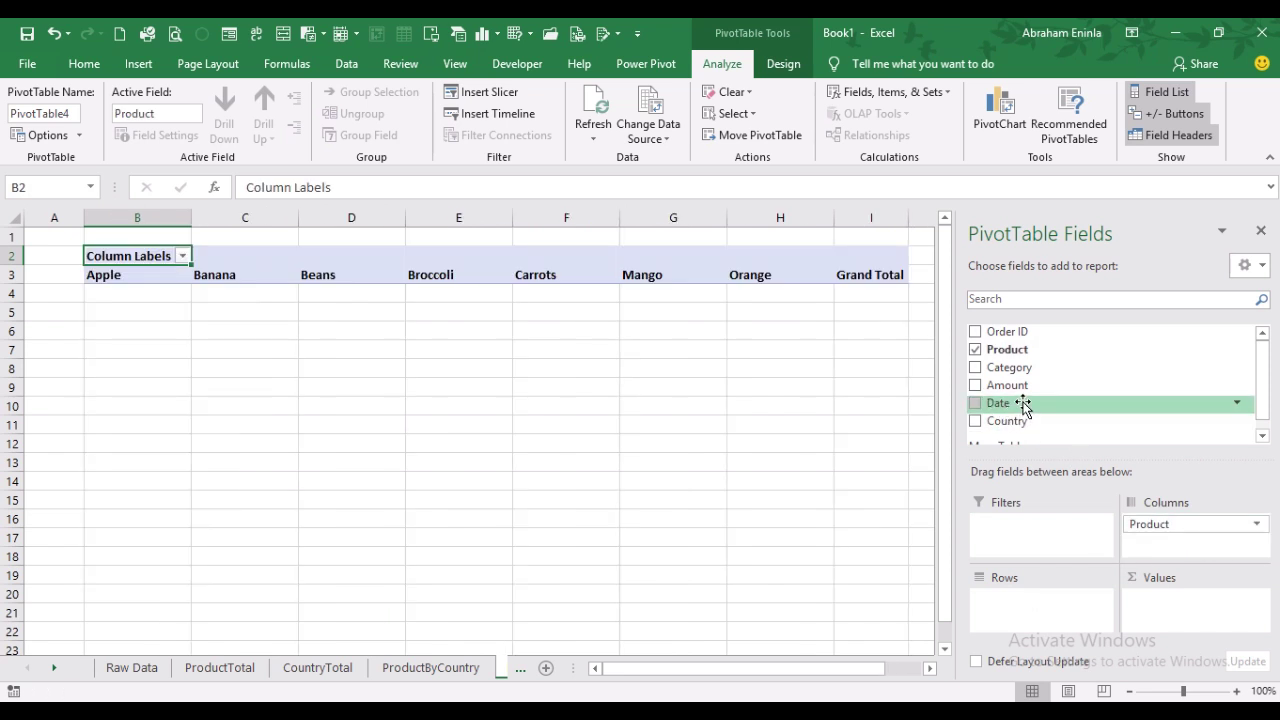
drag(1022, 404, 996, 597)
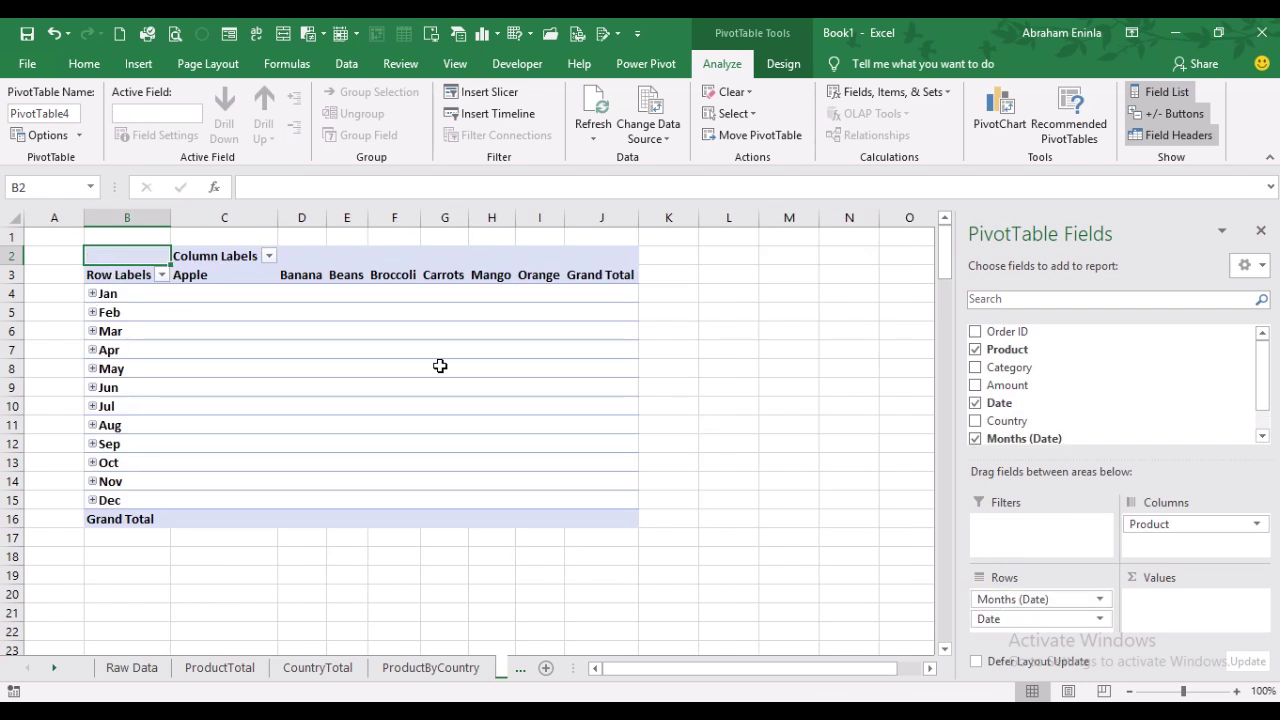
click(105, 353)
right_click(108, 354)
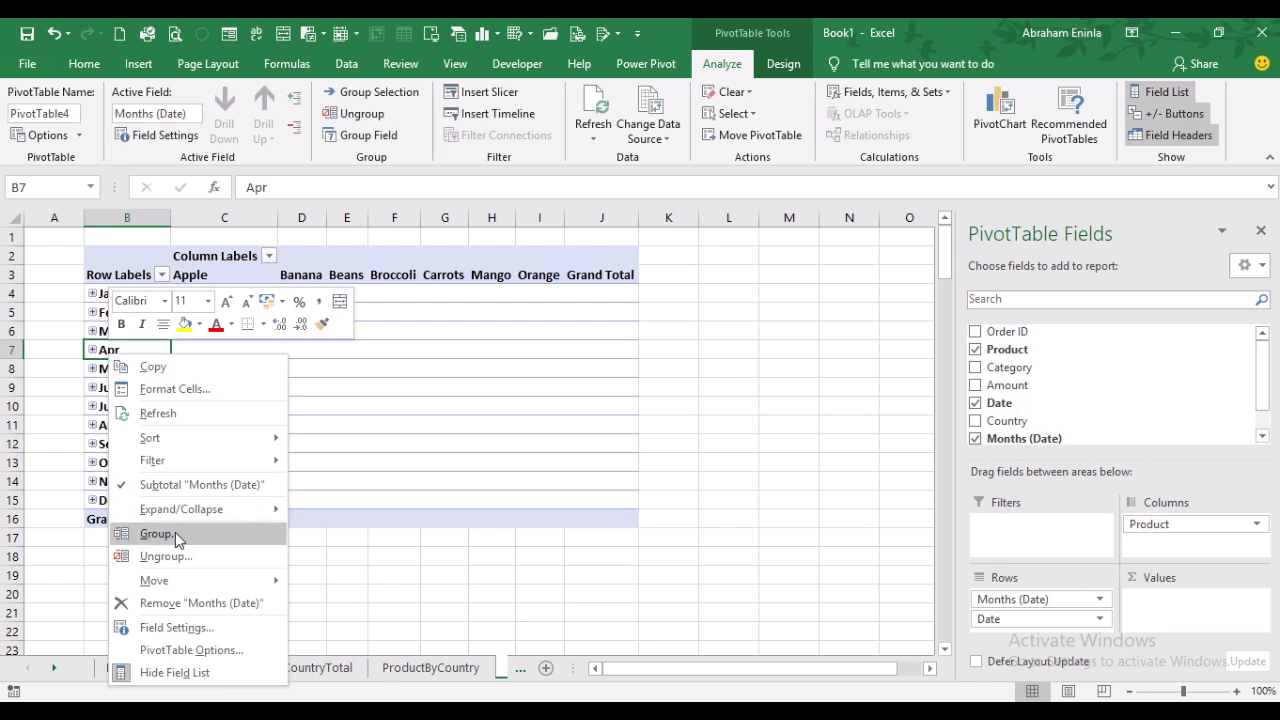
click(166, 556)
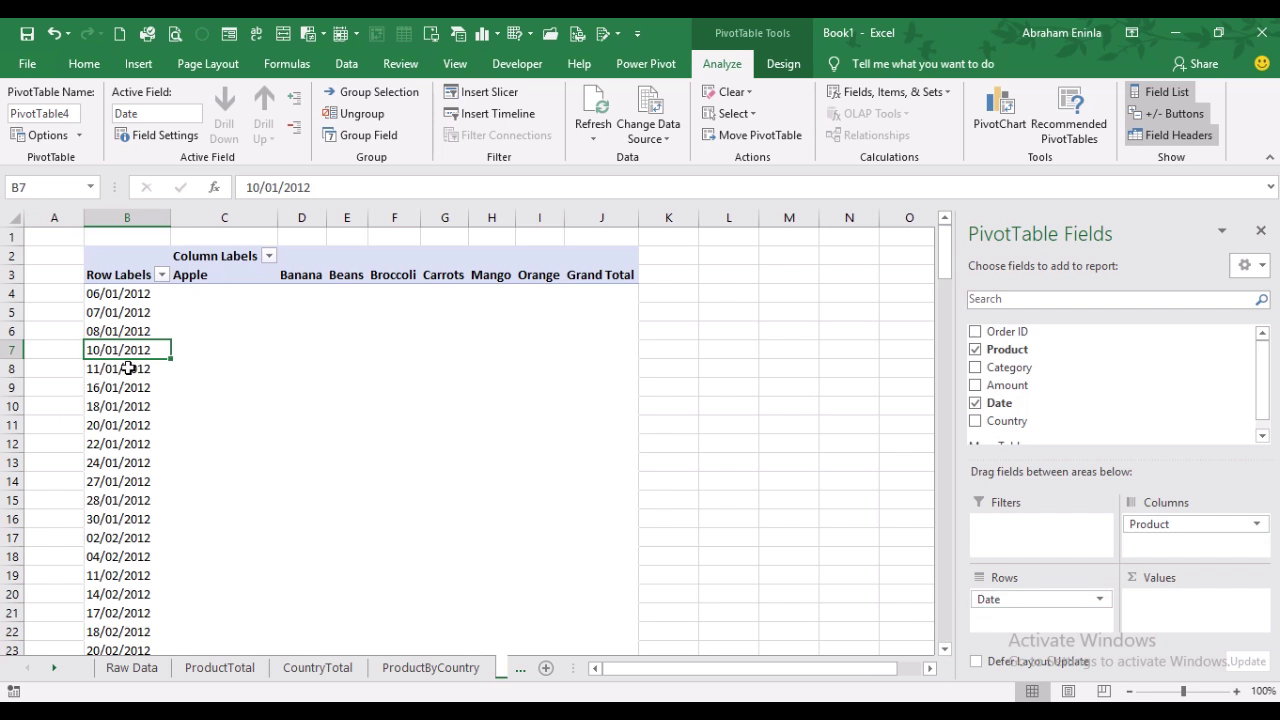
Look through the individual dates in the row labels from the first date down to the Grand Total row.
scroll(128, 368, down, 10)
scroll(133, 369, up, 10)
scroll(108, 388, down, 20)
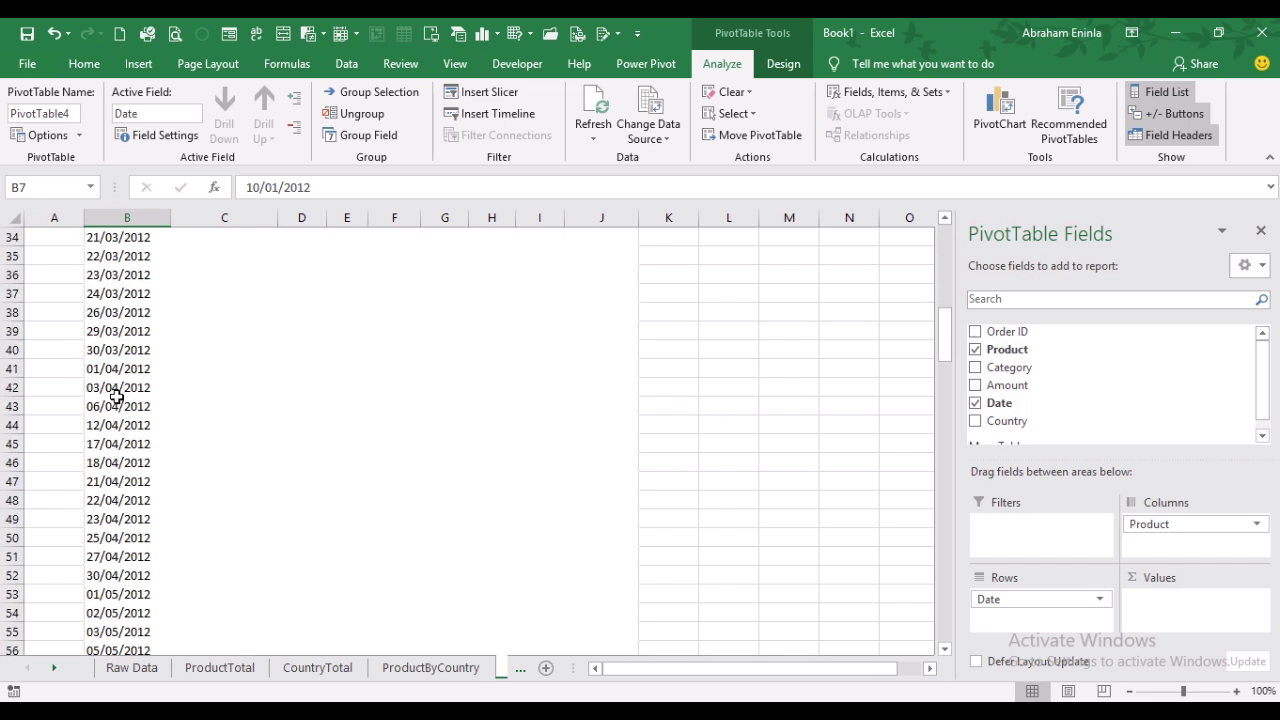
scroll(117, 410, down, 16)
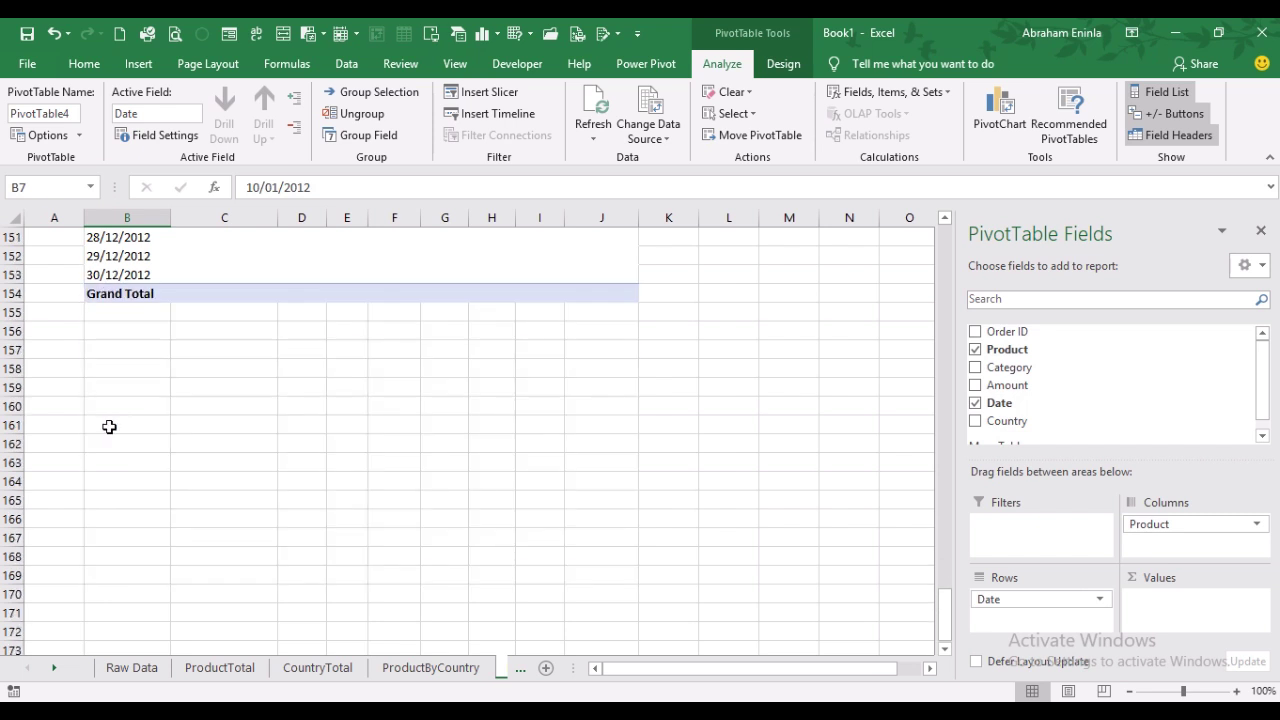
scroll(109, 426, up, 20)
scroll(110, 410, up, 20)
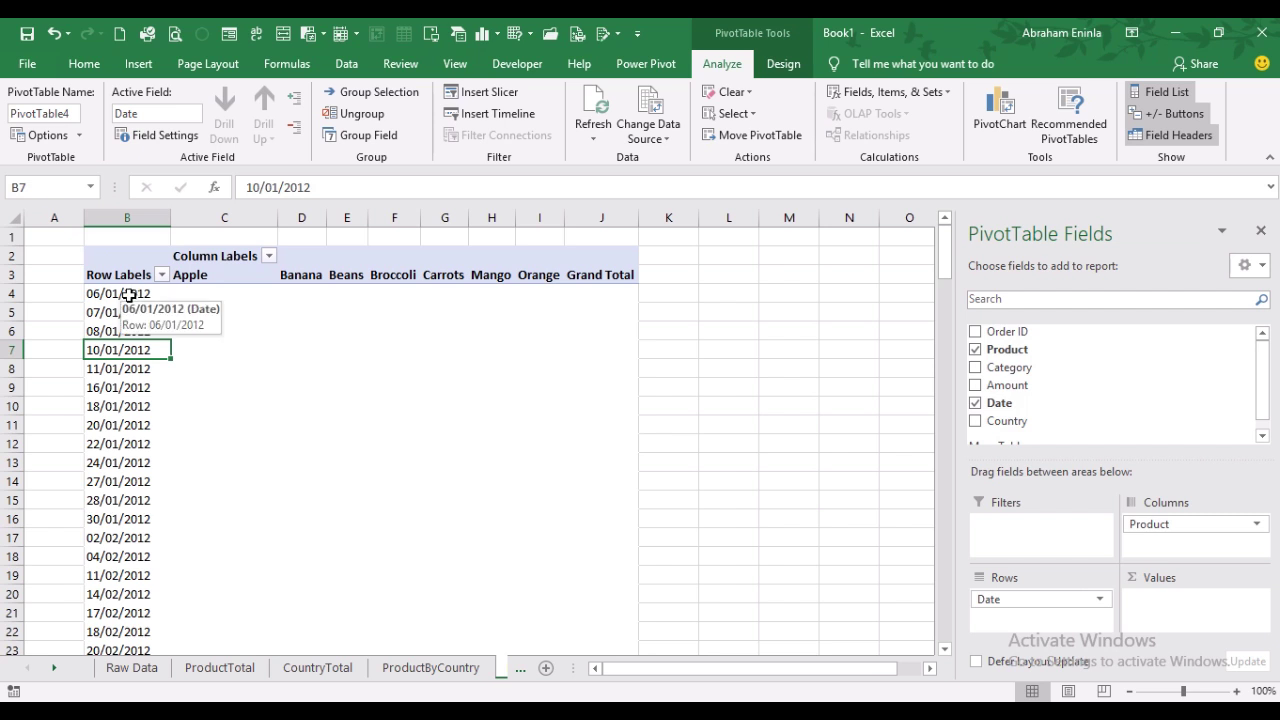
scroll(120, 510, down, 10)
scroll(122, 508, down, 20)
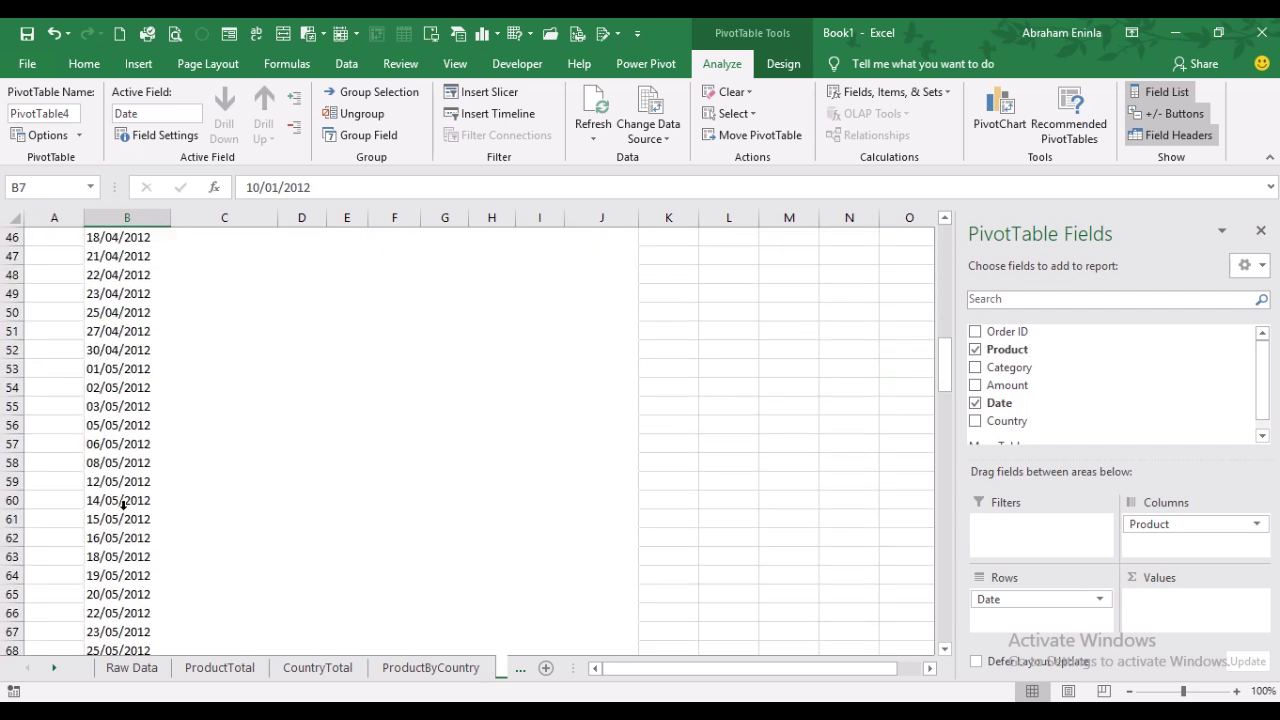
scroll(120, 508, down, 10)
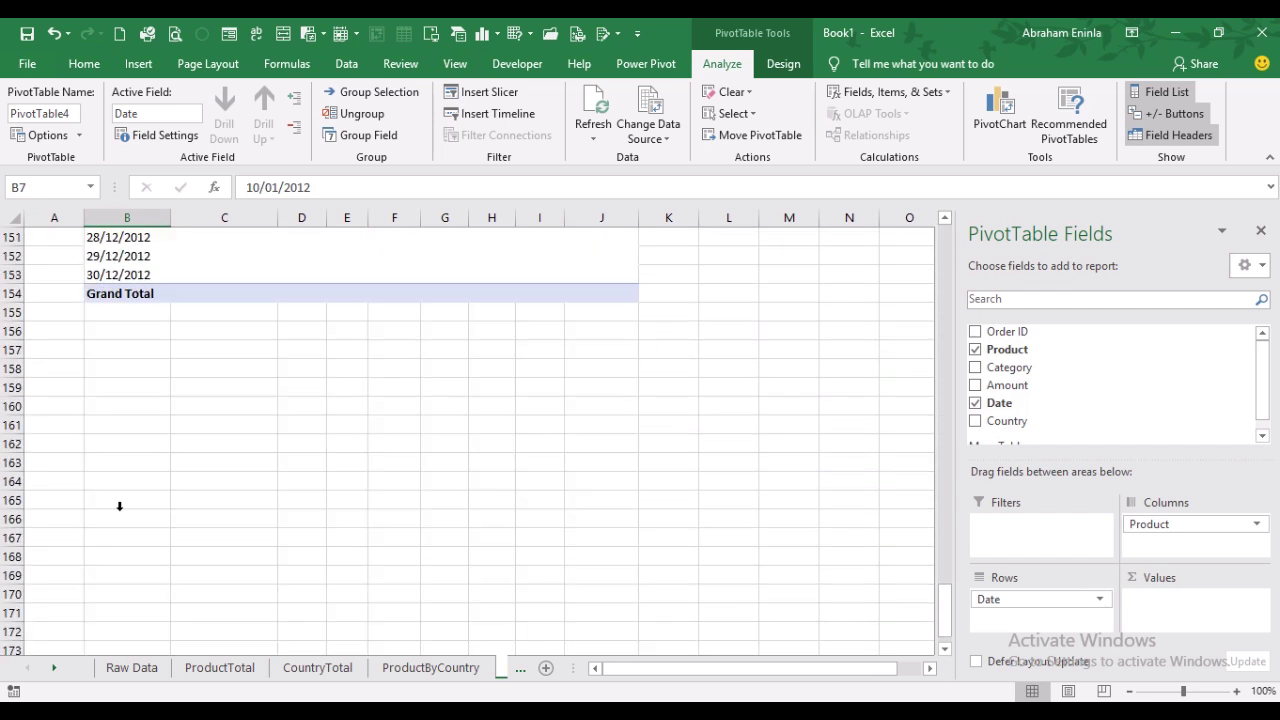
scroll(122, 495, up, 20)
scroll(124, 478, up, 20)
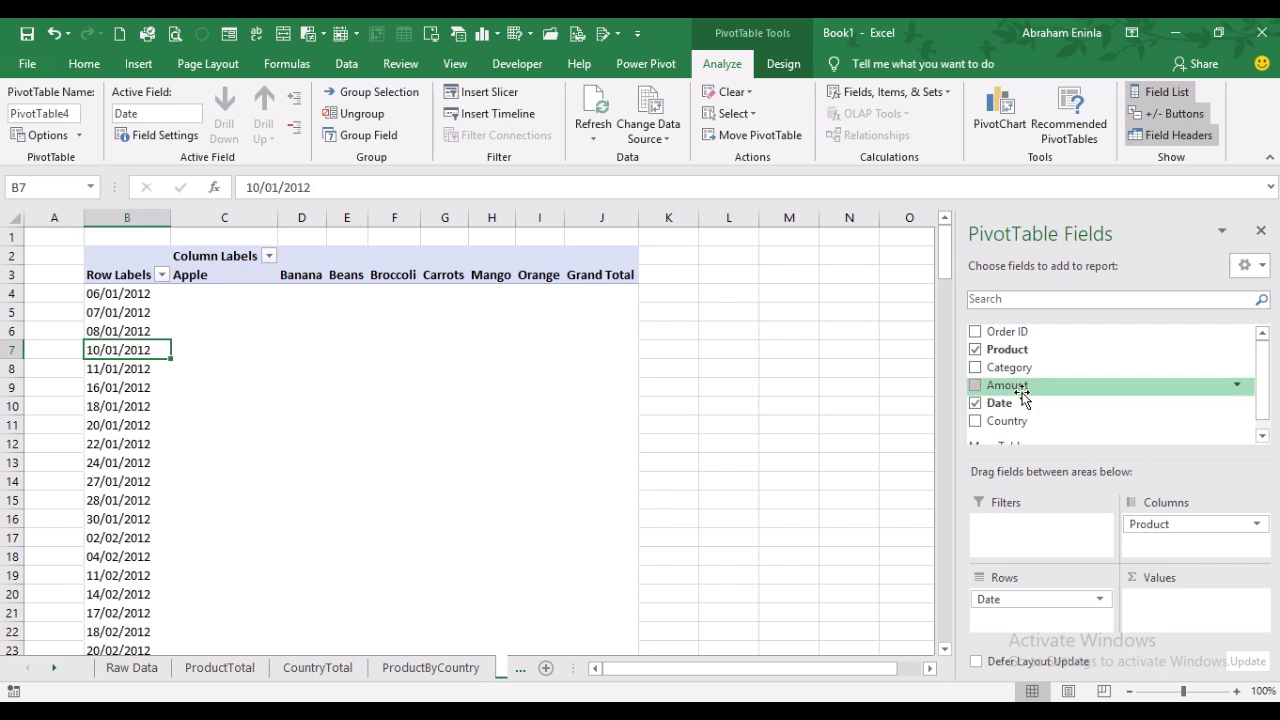
Add the Amount field to the pivot table as summed values.
drag(1008, 384, 1183, 625)
drag(1195, 612, 1195, 612)
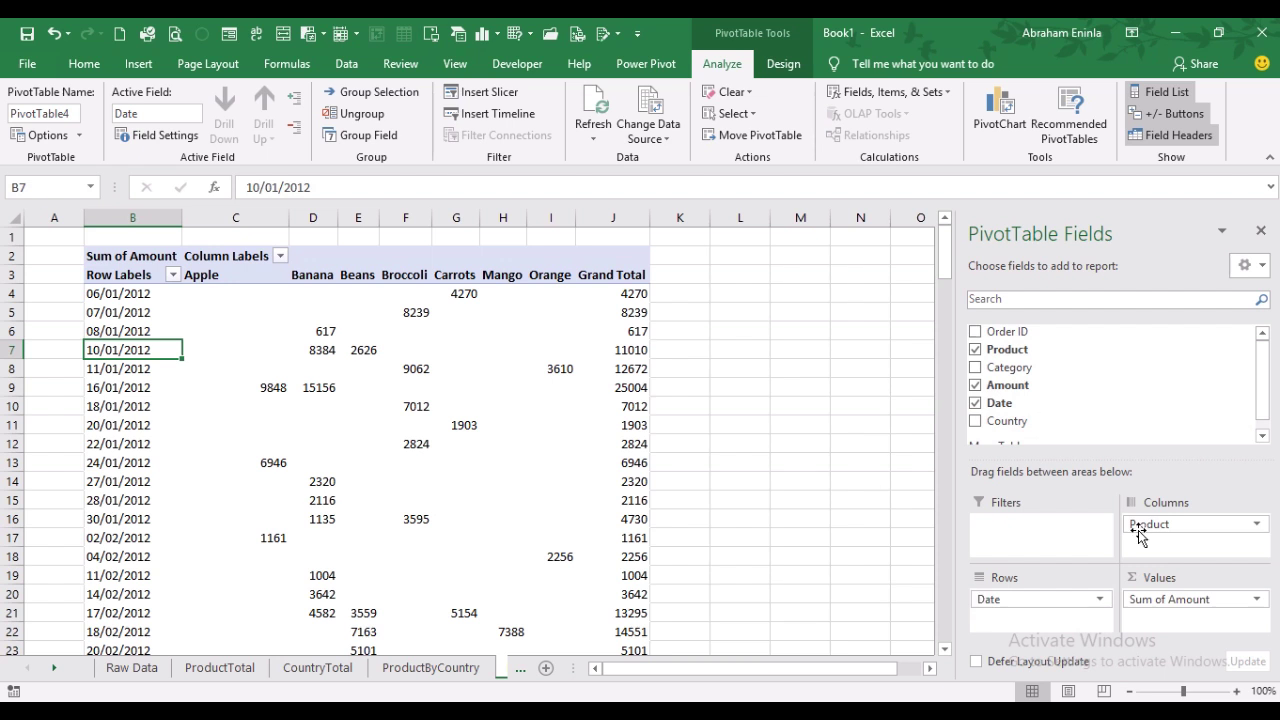
Group the dates in the row labels by Months and Quarters.
right_click(104, 406)
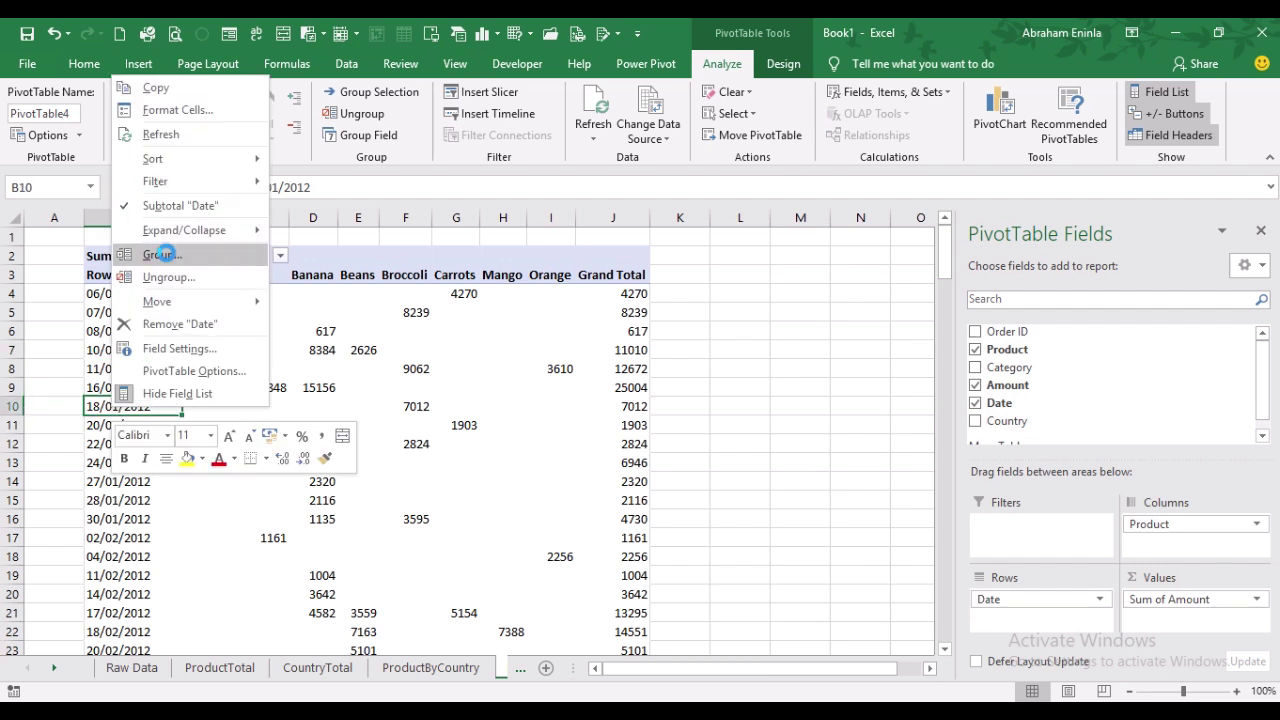
click(160, 255)
click(107, 286)
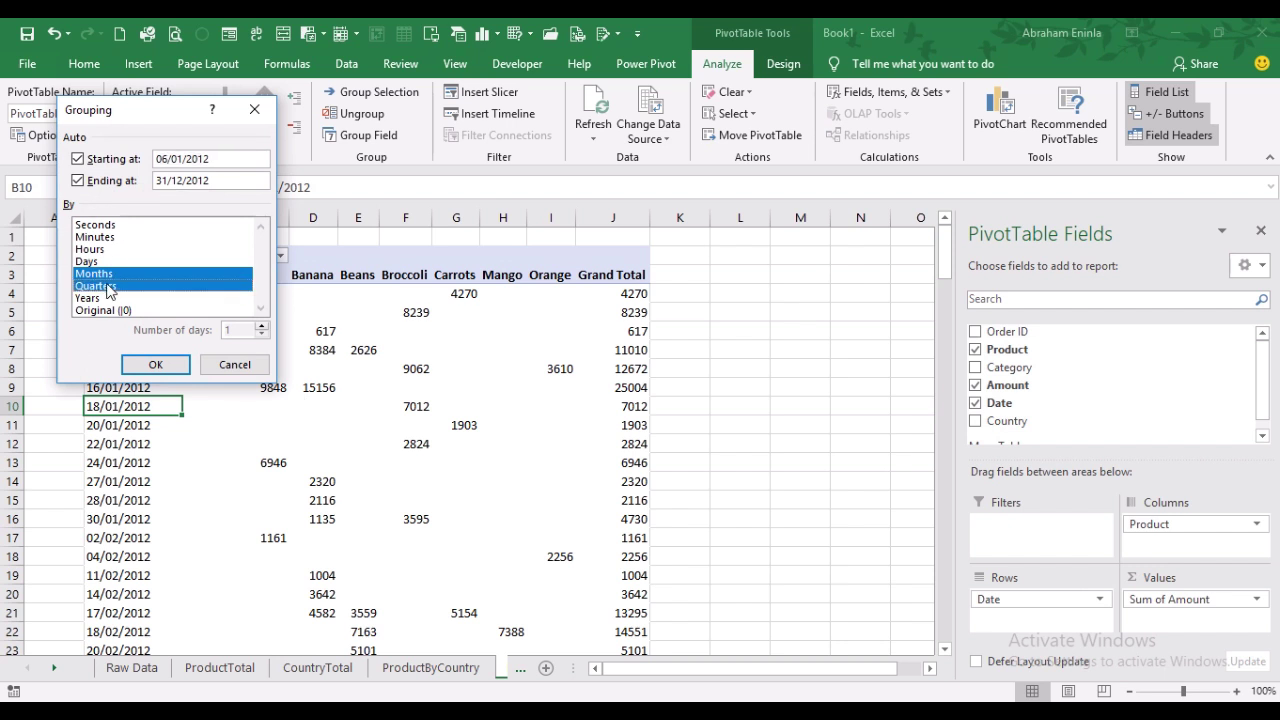
click(156, 366)
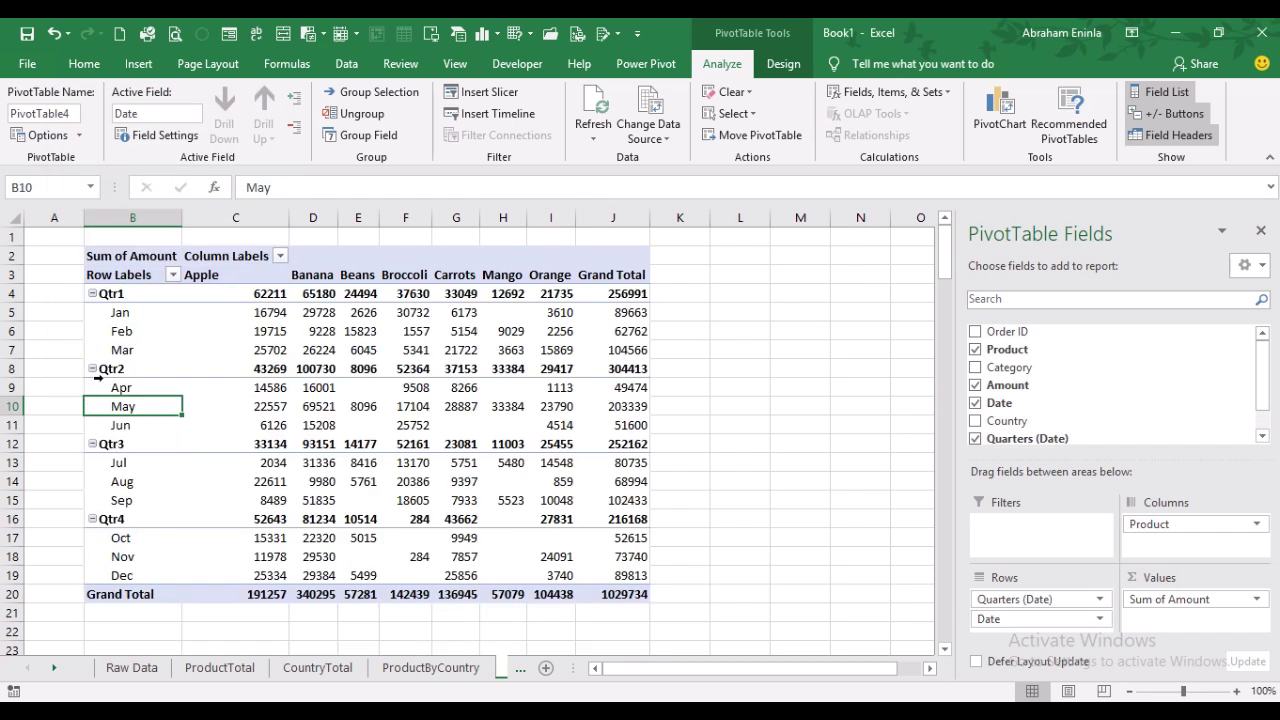
Ungroup the quarters and months, and regroup the row label dates by Days and Months.
click(108, 293)
right_click(110, 294)
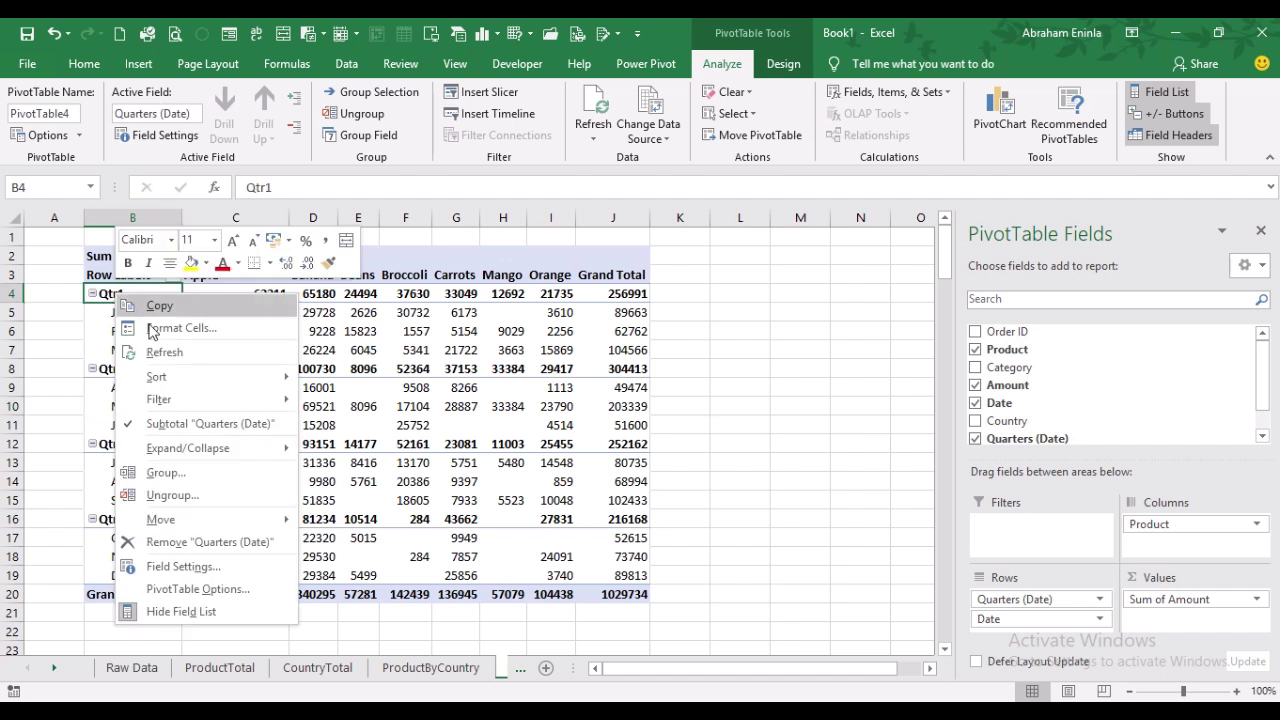
click(166, 494)
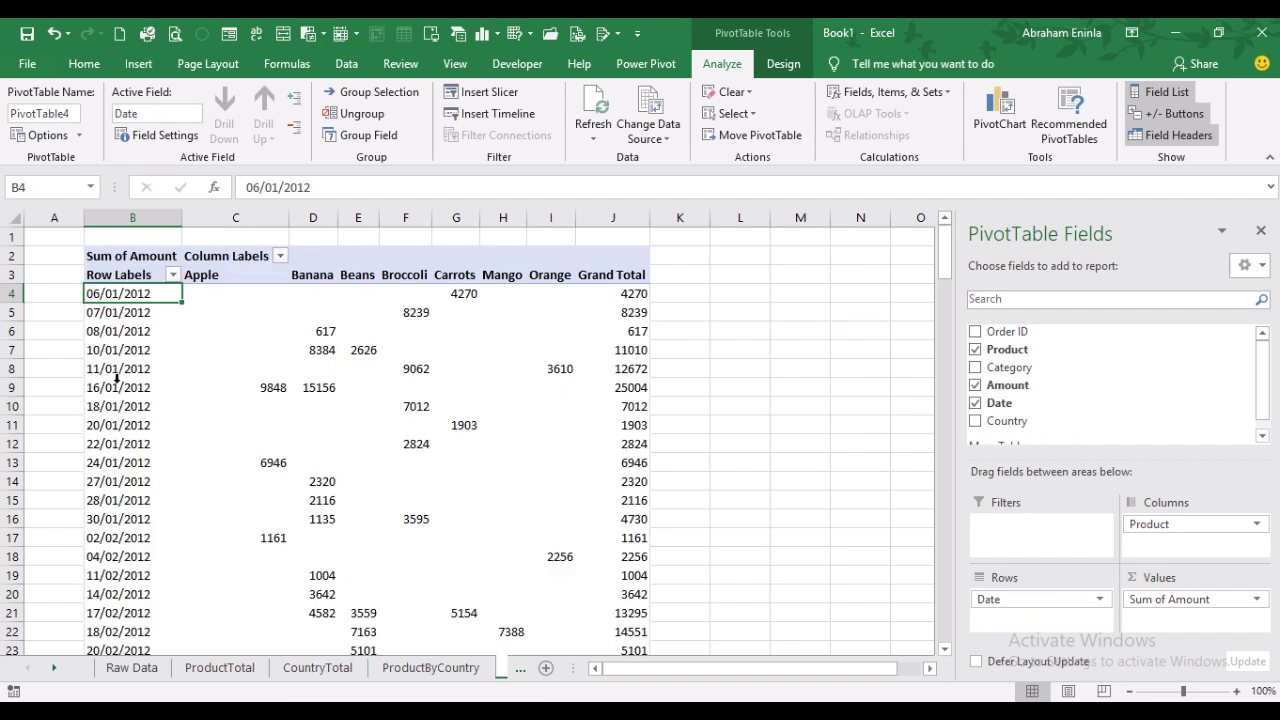
click(118, 388)
right_click(118, 388)
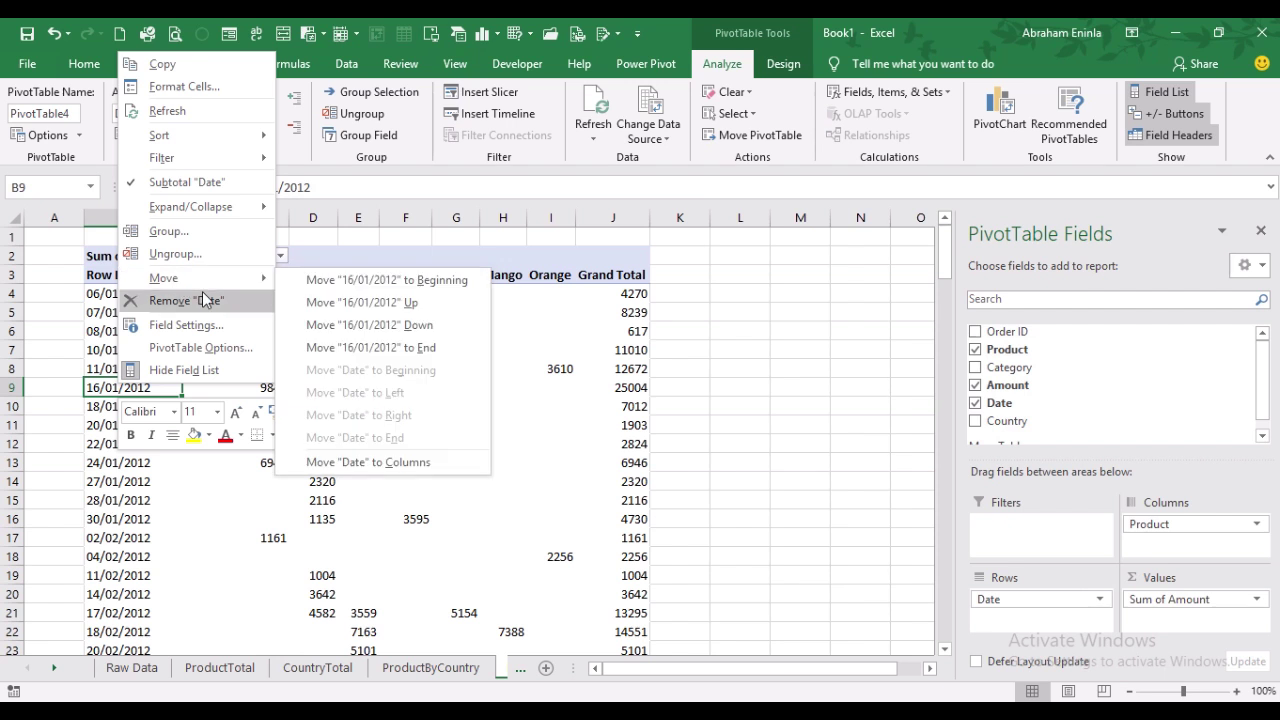
click(168, 231)
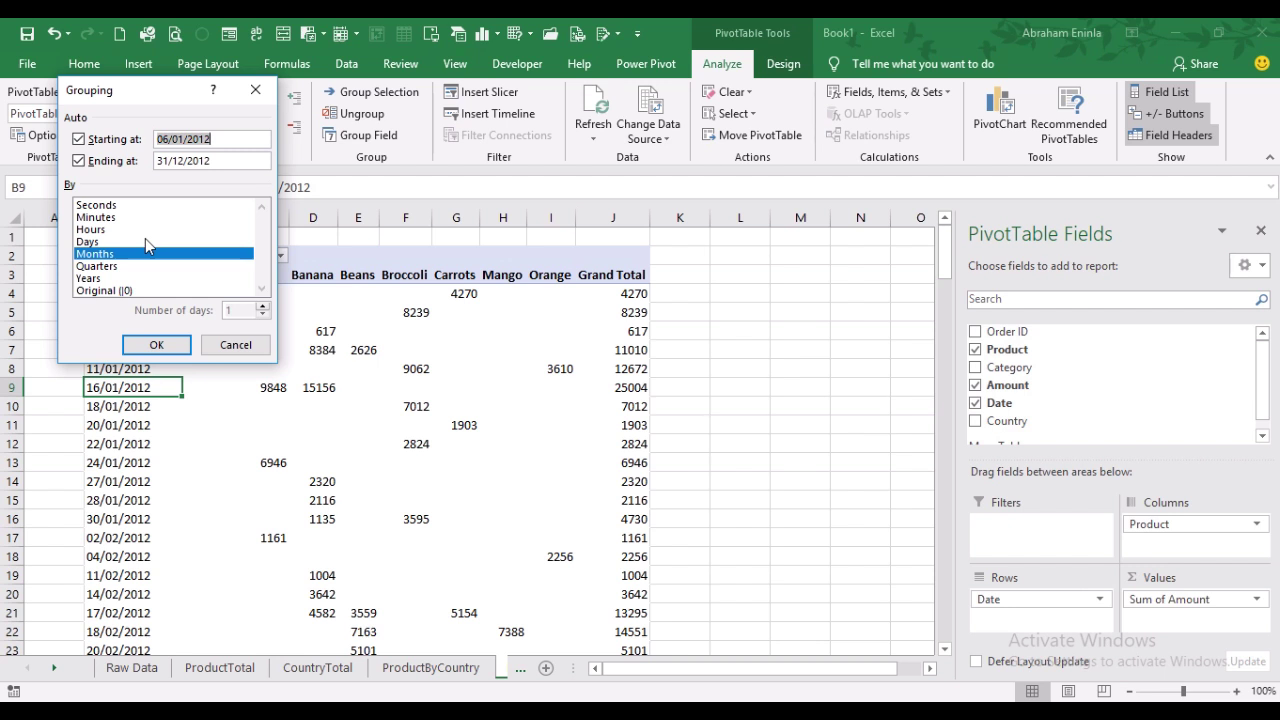
click(87, 247)
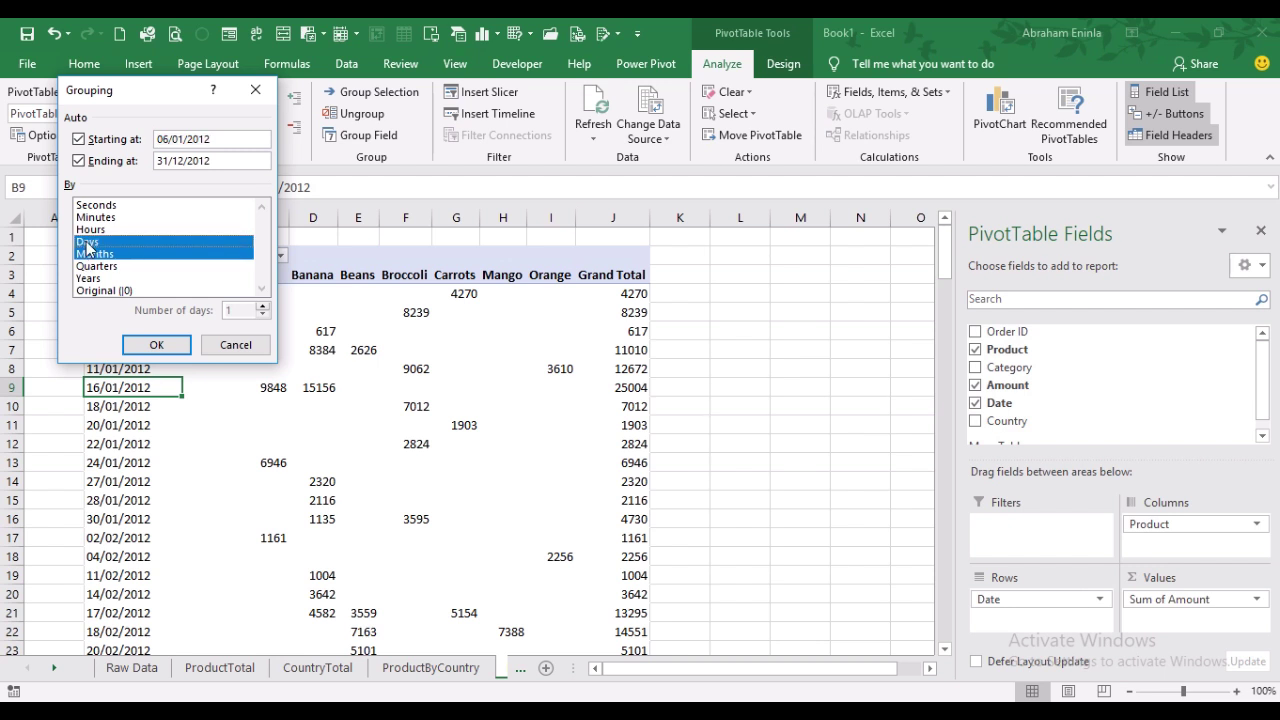
click(157, 345)
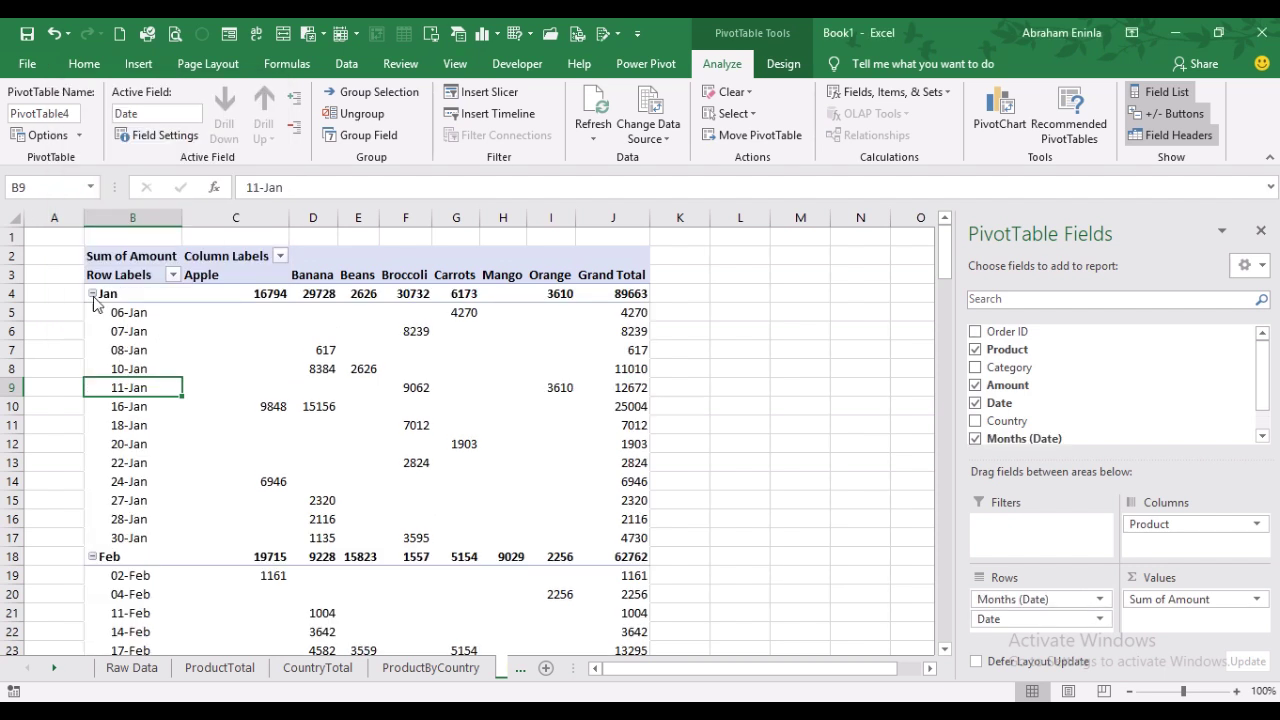
Ungroup the months and days, and regroup the row label dates by Months and Original.
right_click(104, 293)
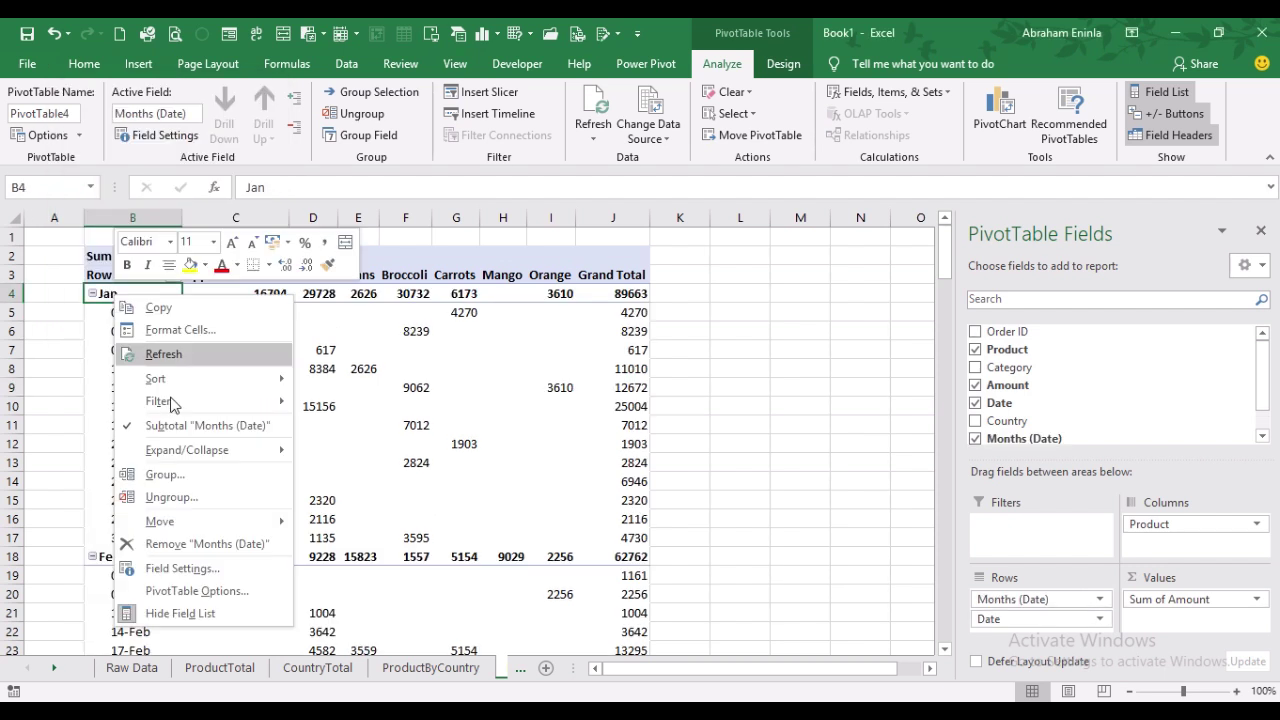
click(165, 497)
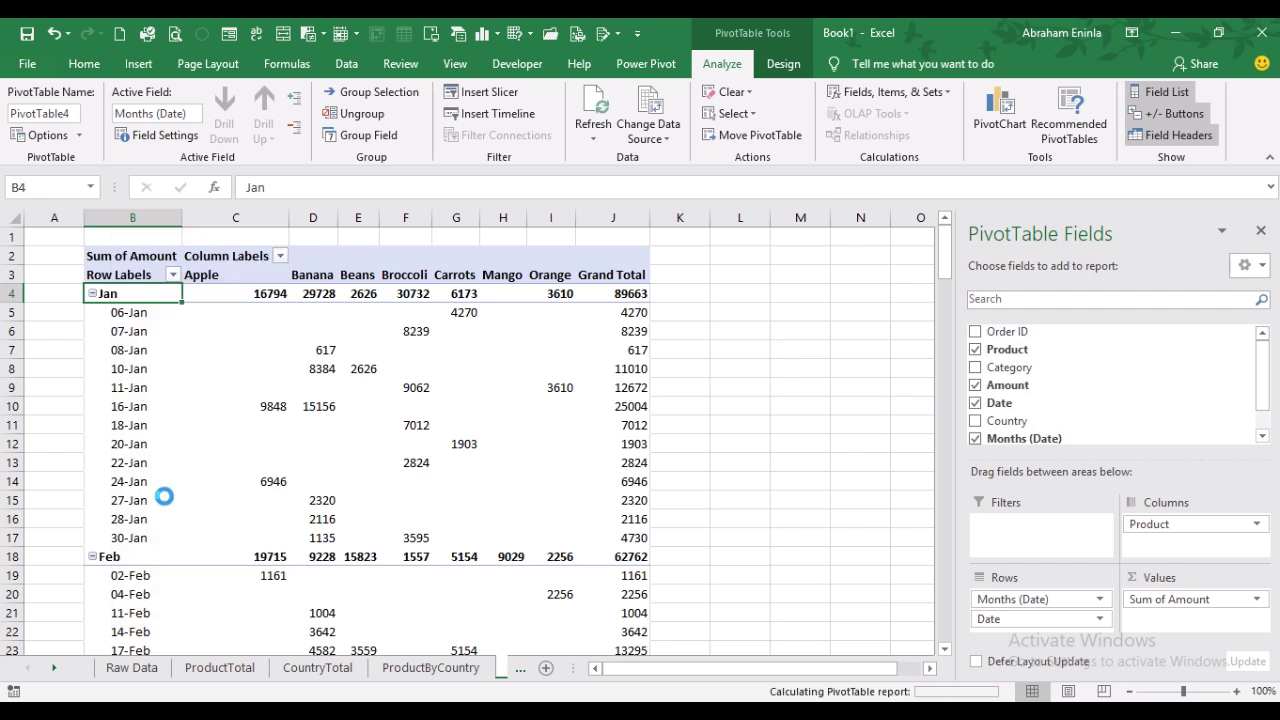
right_click(102, 333)
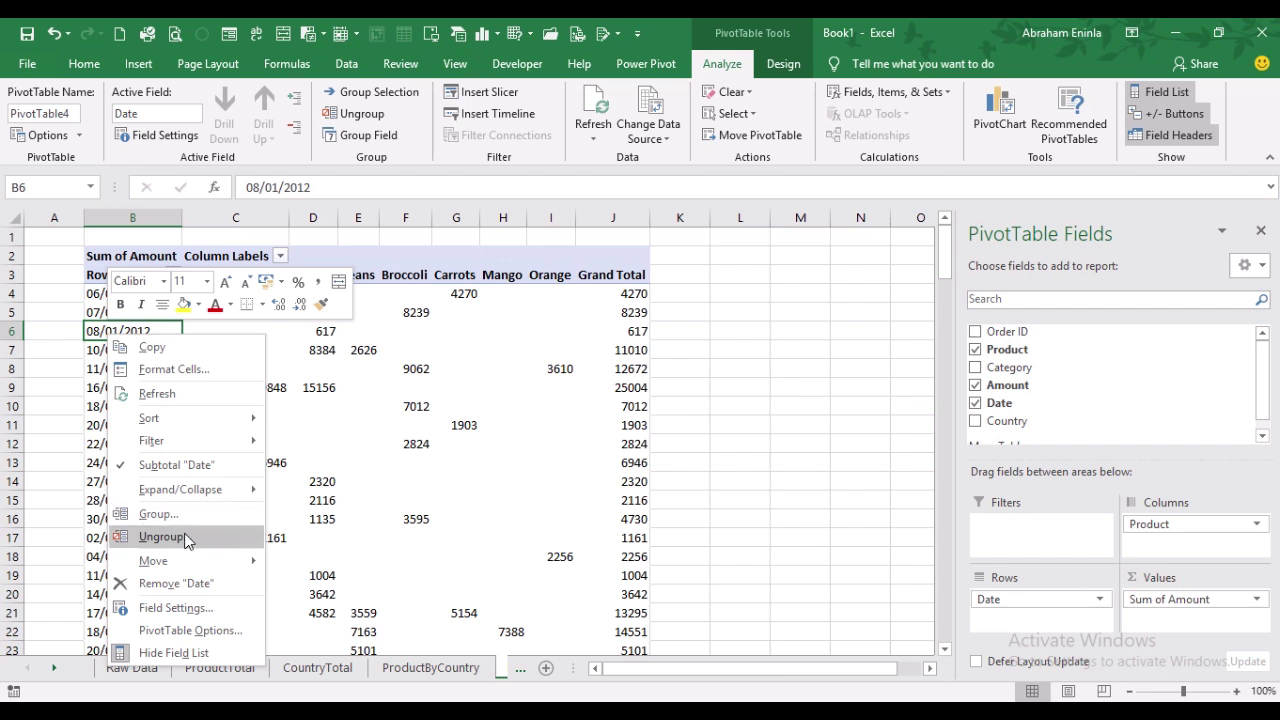
click(168, 513)
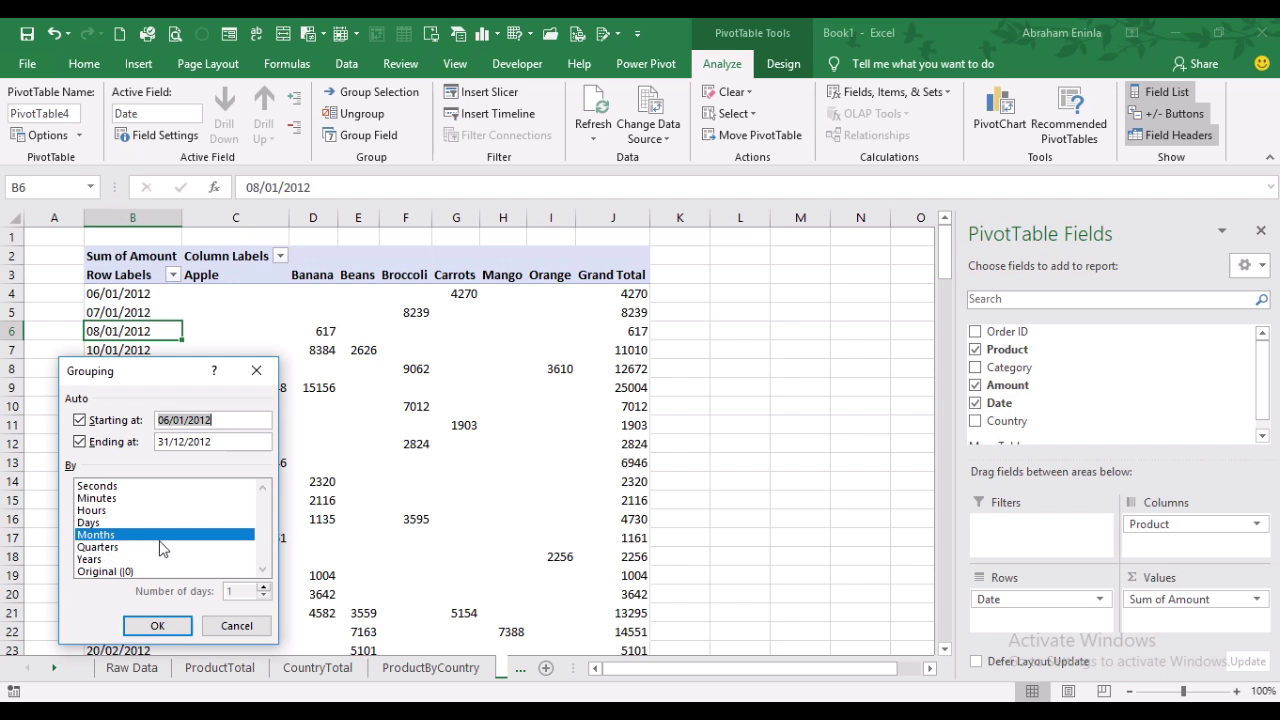
click(104, 572)
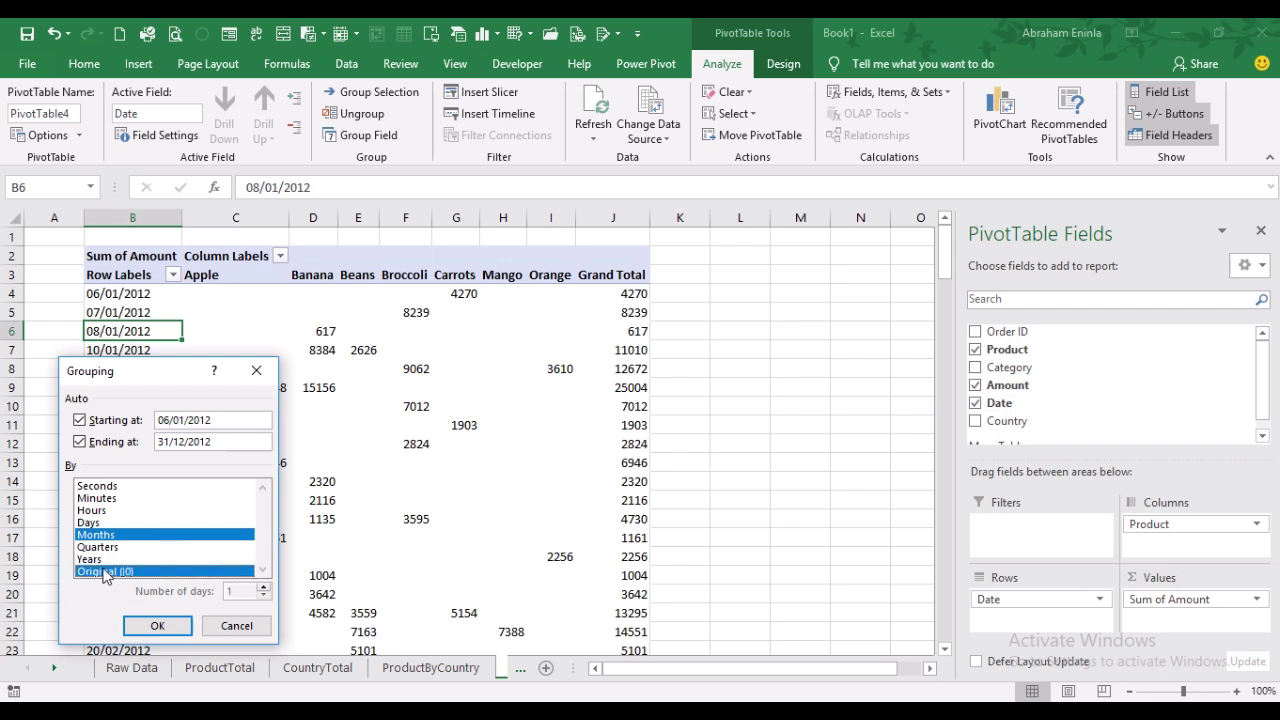
click(157, 625)
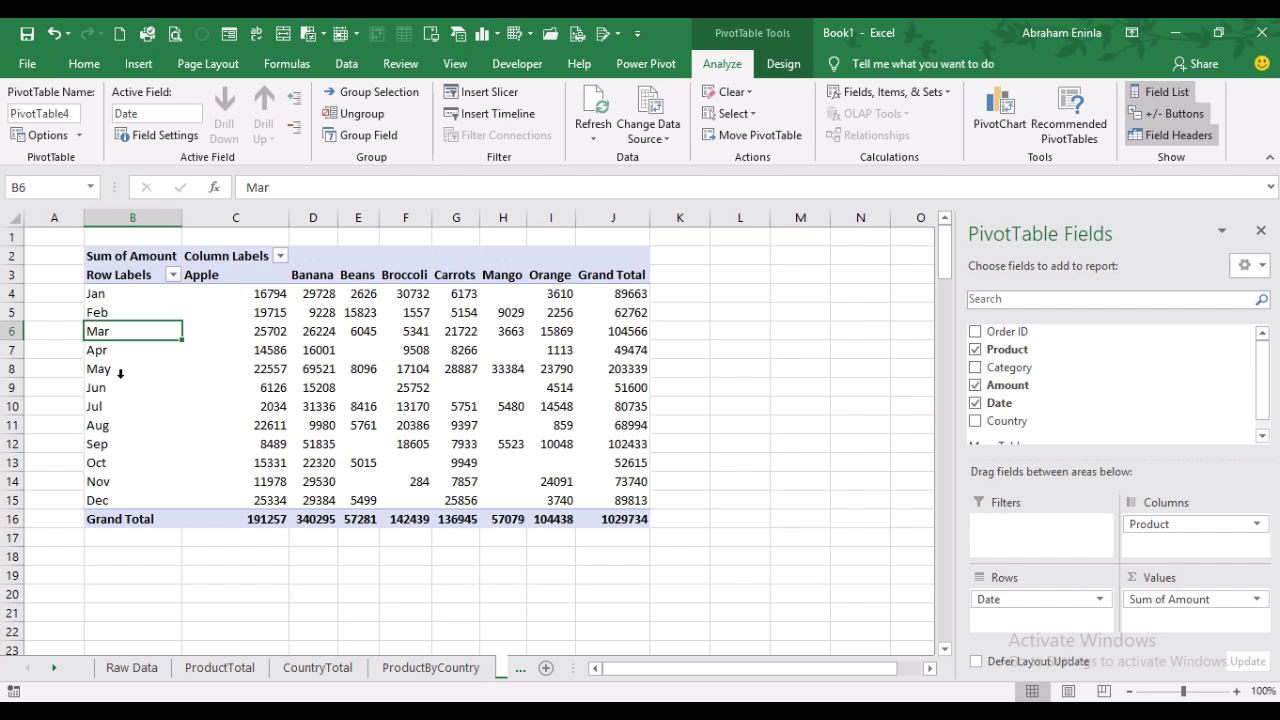
Ungroup the month rows of the pivot table back into individual dates.
click(92, 368)
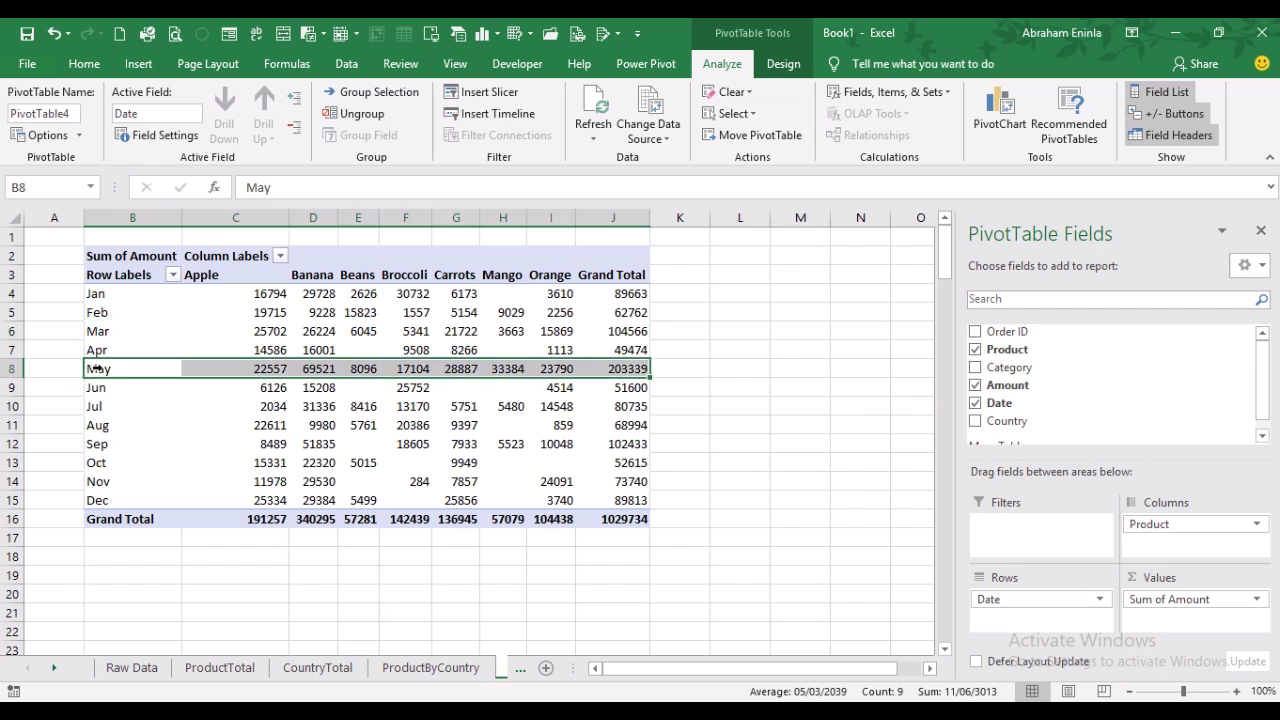
right_click(92, 368)
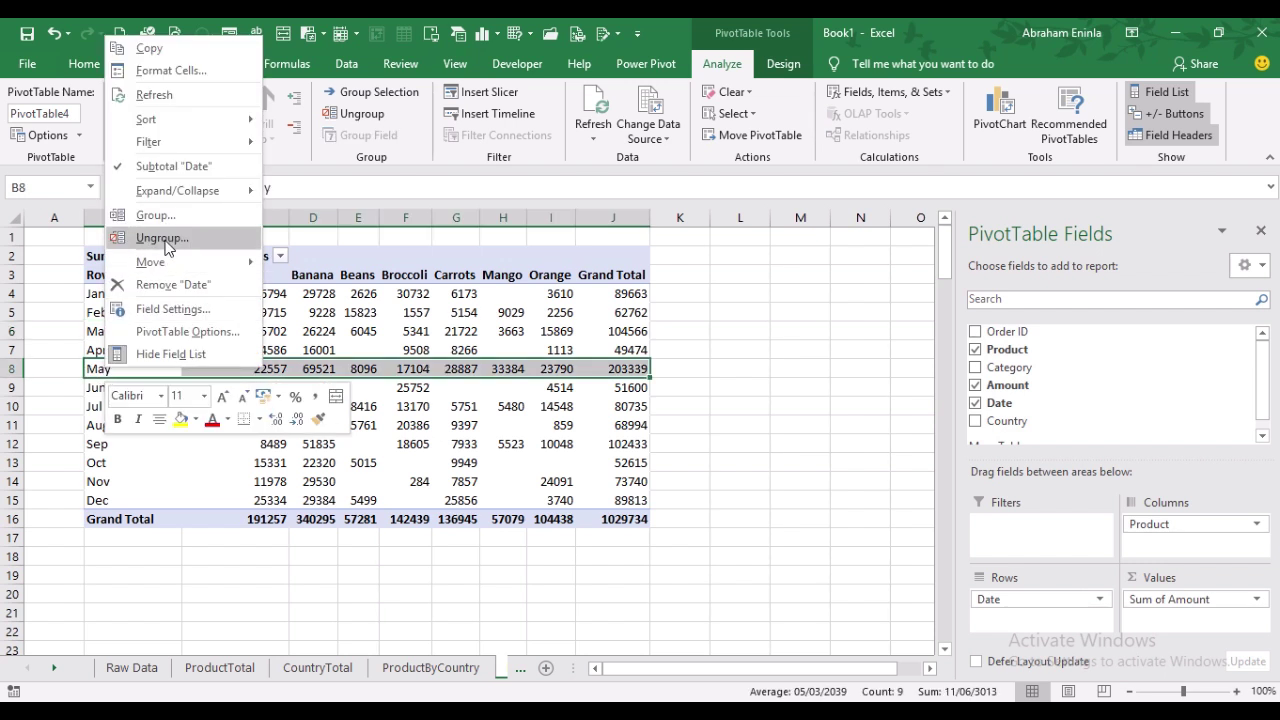
click(163, 238)
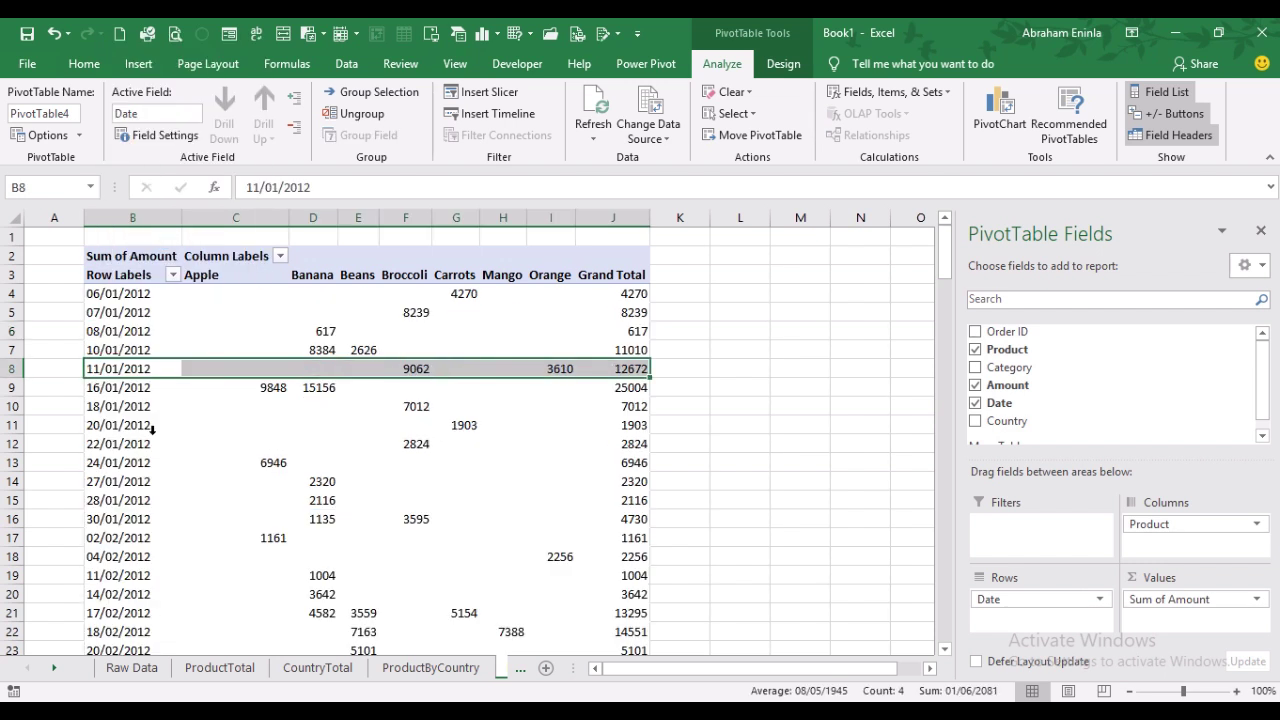
Group the row label dates by Original only, with Months deselected.
click(97, 425)
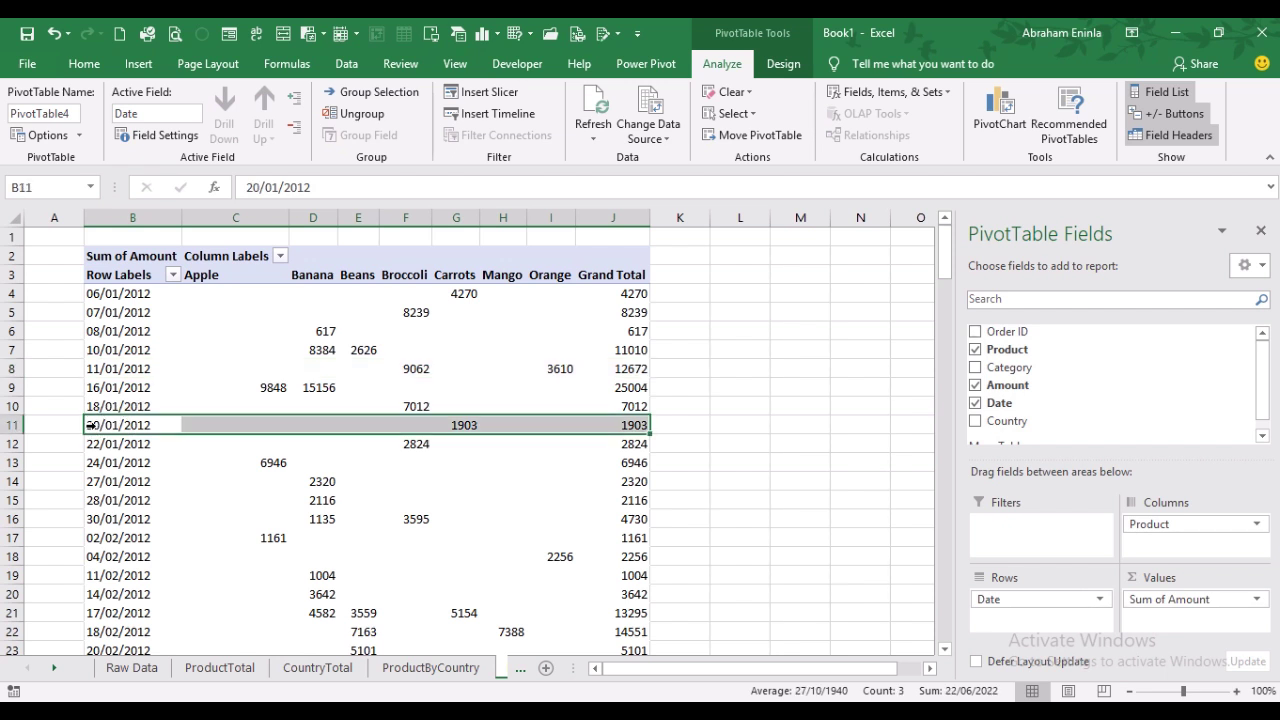
right_click(91, 425)
mouse_move(151, 325)
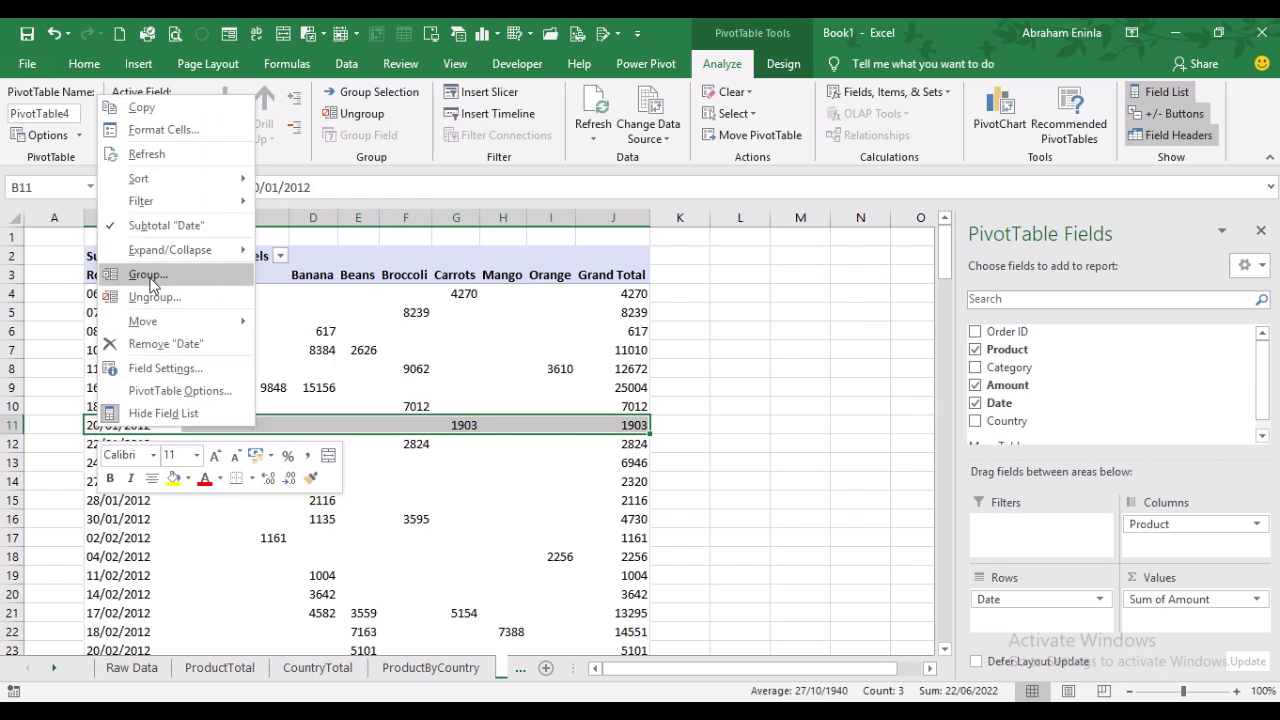
click(150, 280)
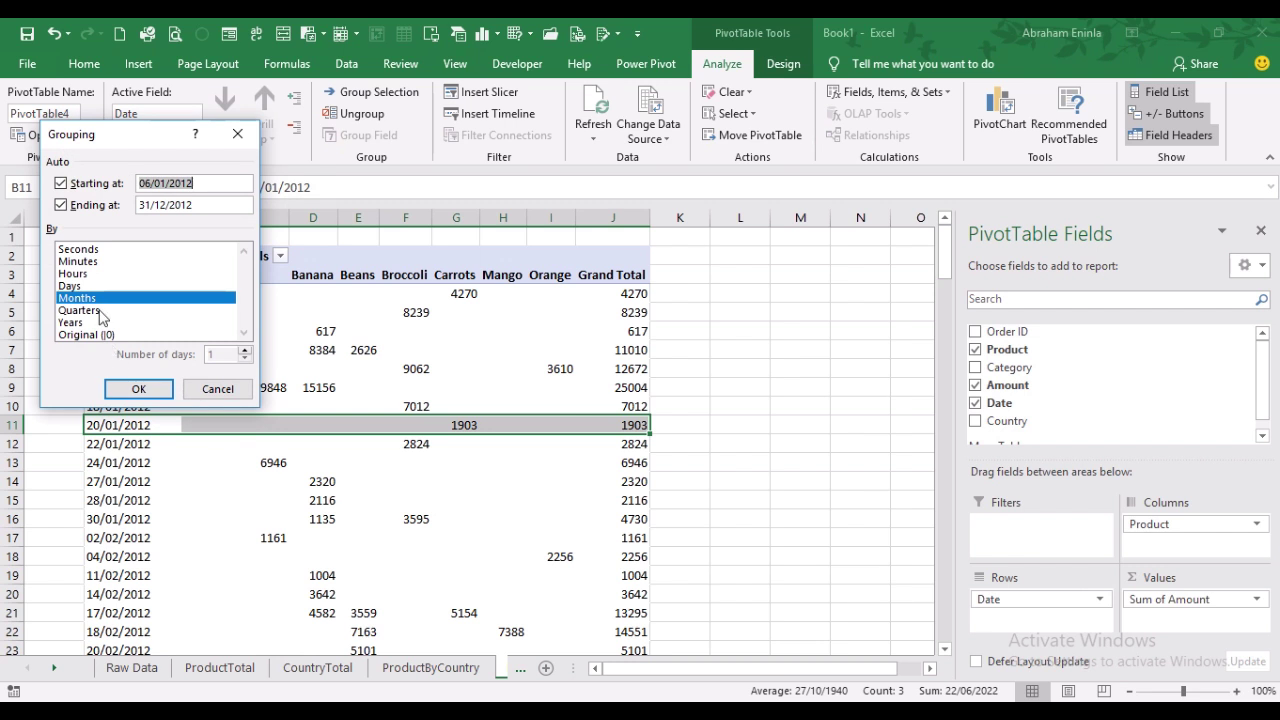
click(97, 334)
click(97, 299)
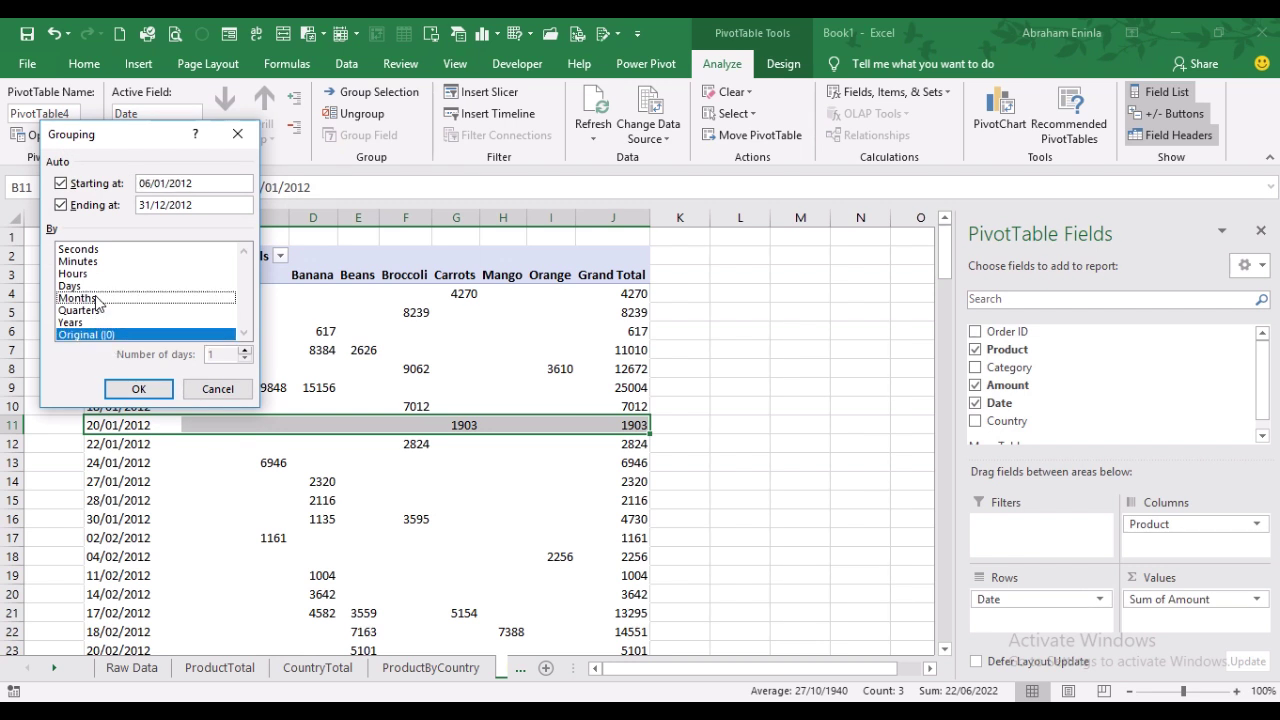
click(138, 389)
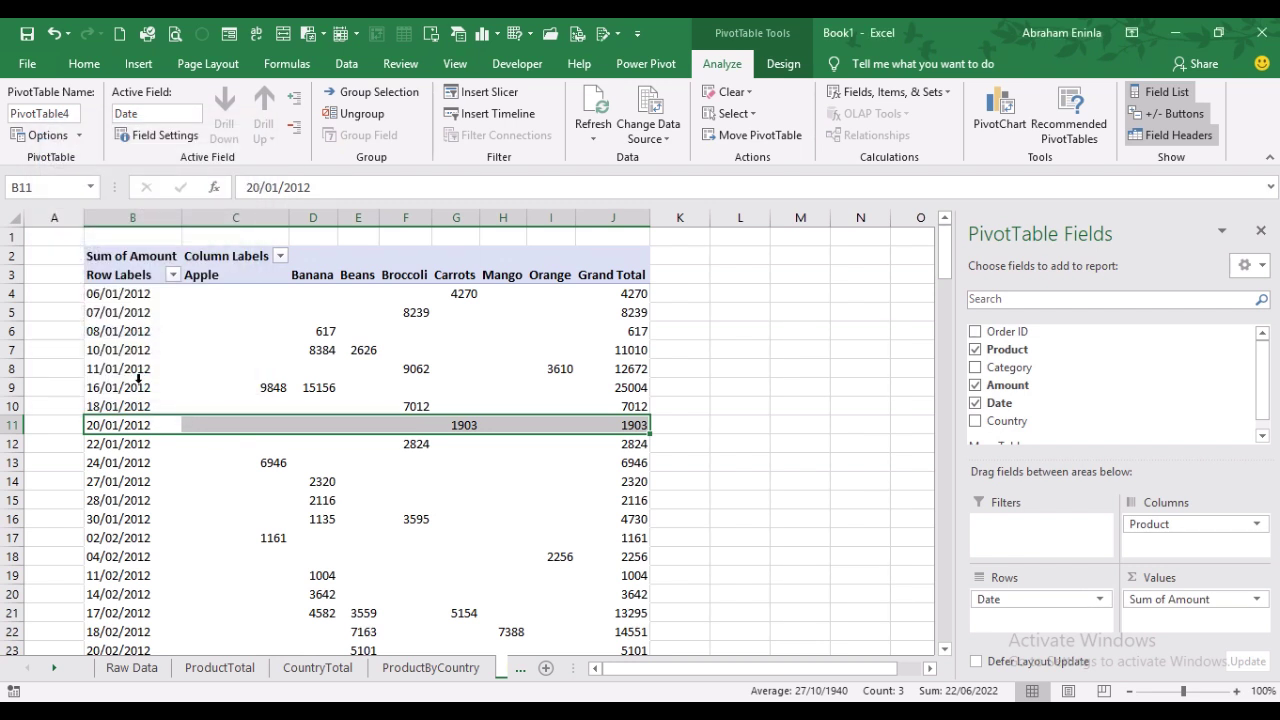
click(104, 346)
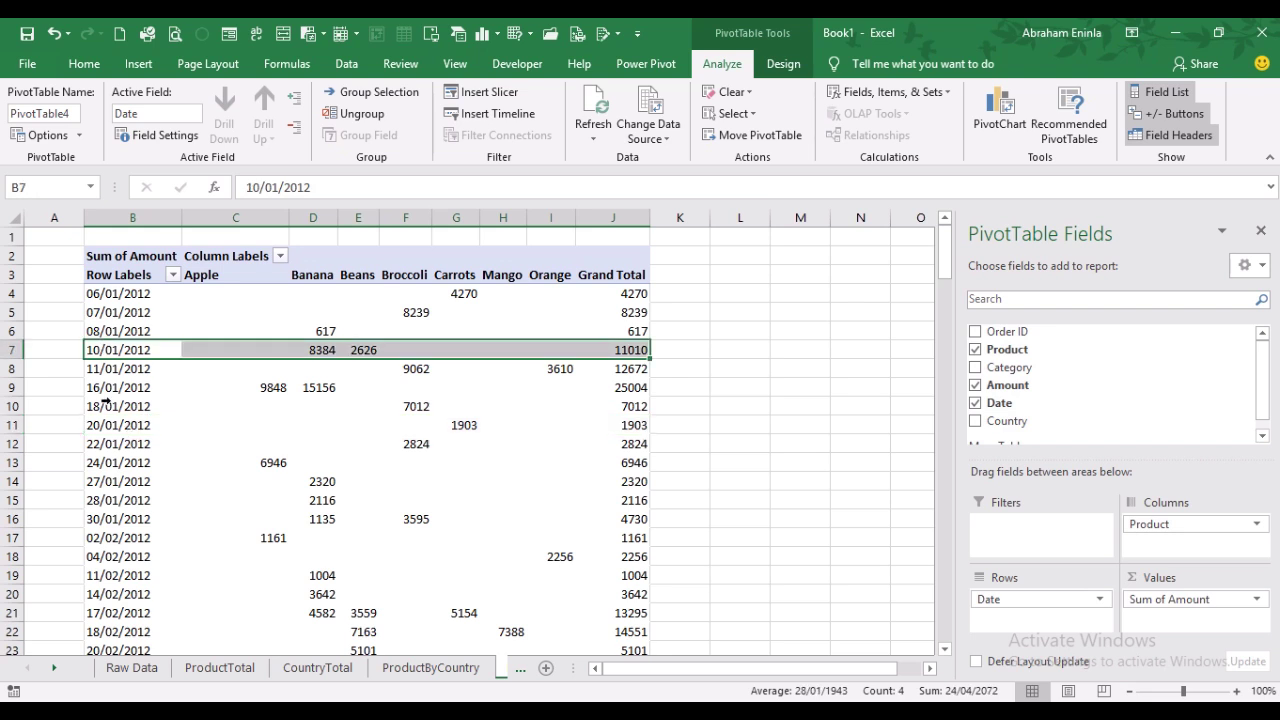
Group the row label dates of the ProductByDate pivot table by Months.
scroll(122, 407, down, 20)
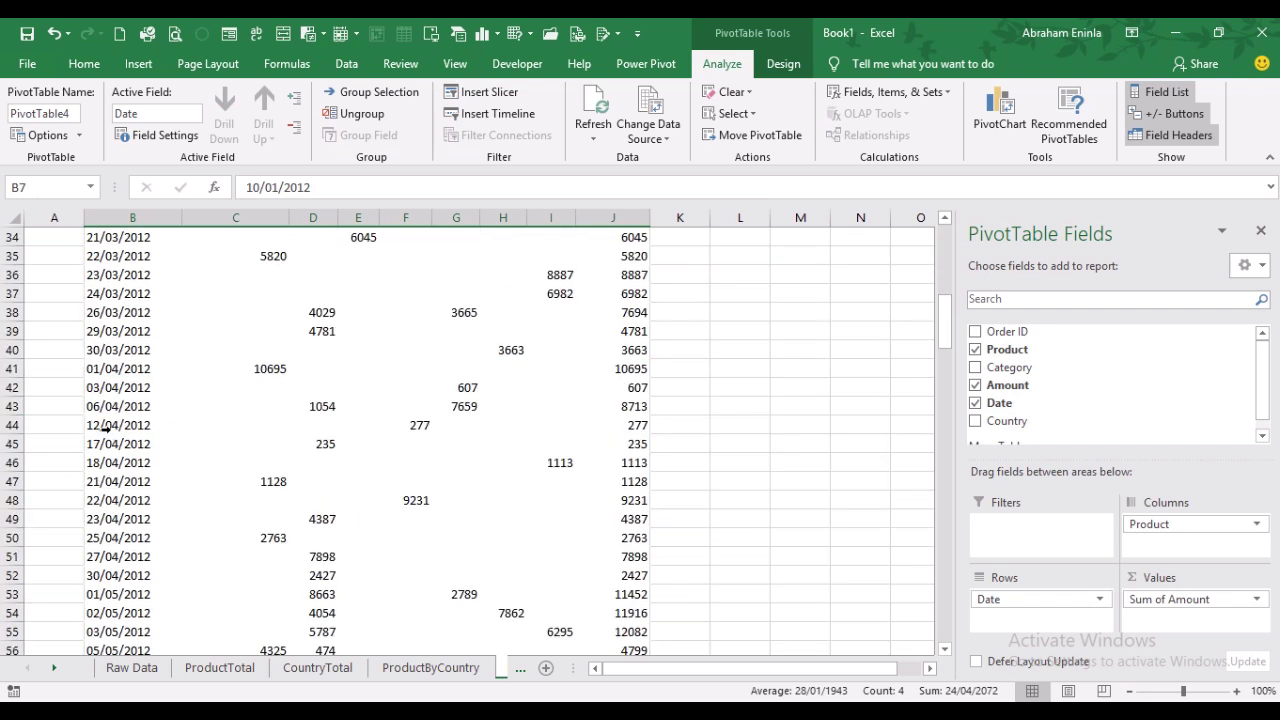
scroll(106, 443, up, 20)
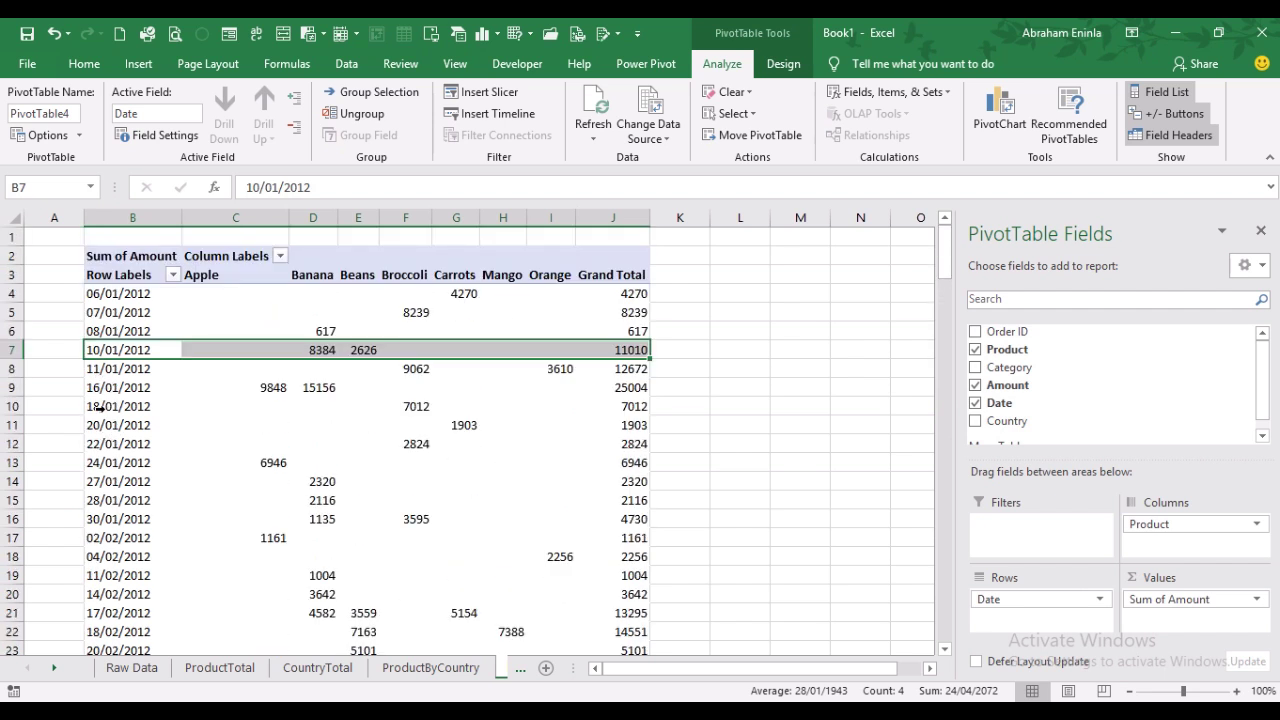
right_click(104, 408)
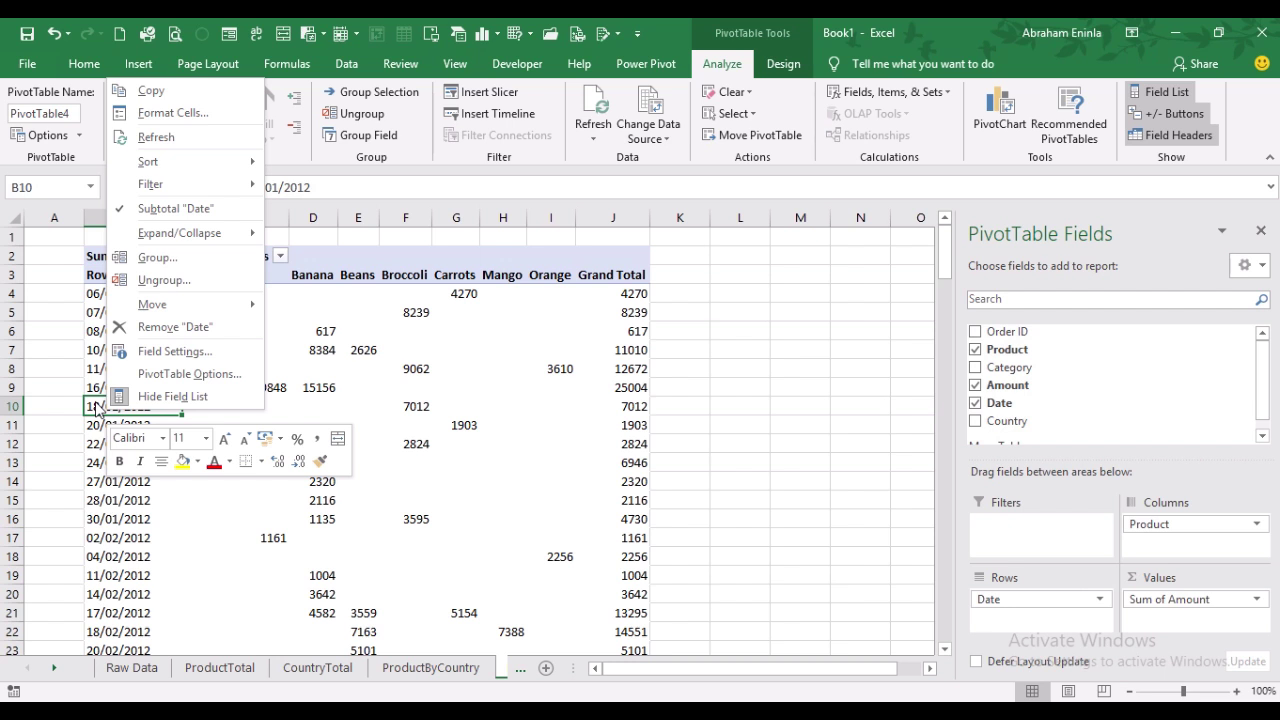
key(Escape)
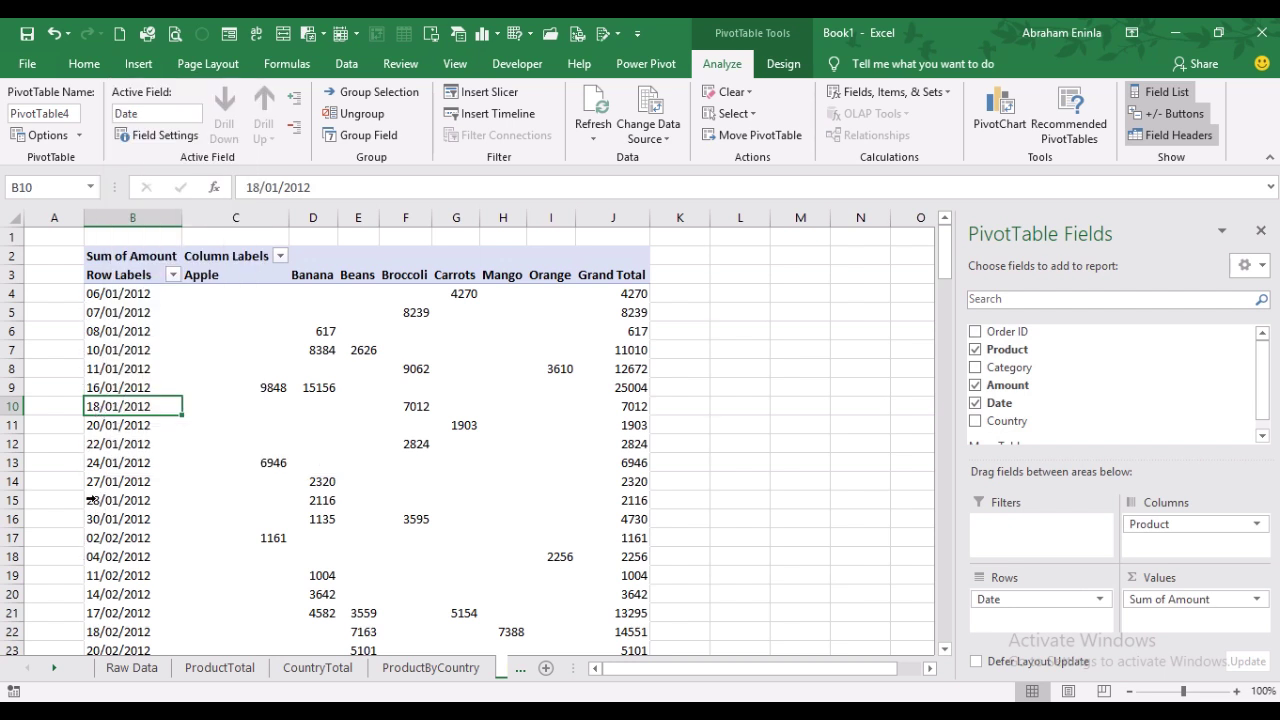
right_click(97, 407)
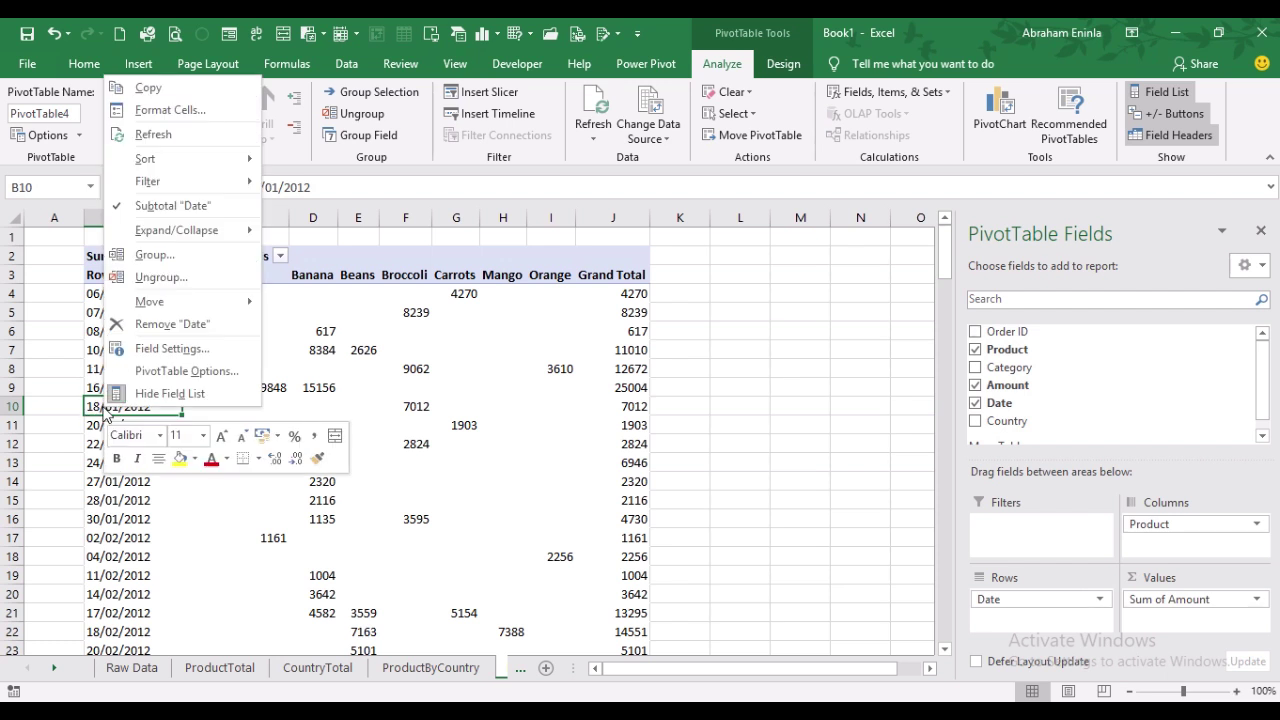
click(157, 257)
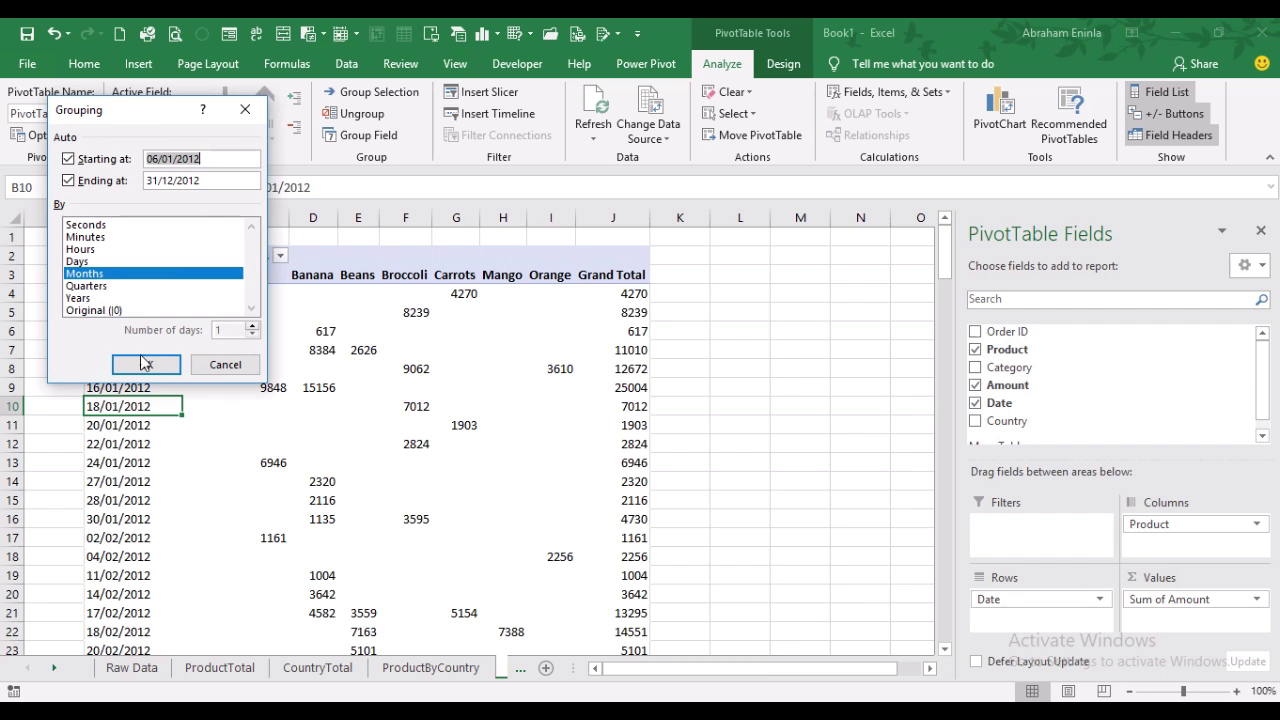
click(146, 365)
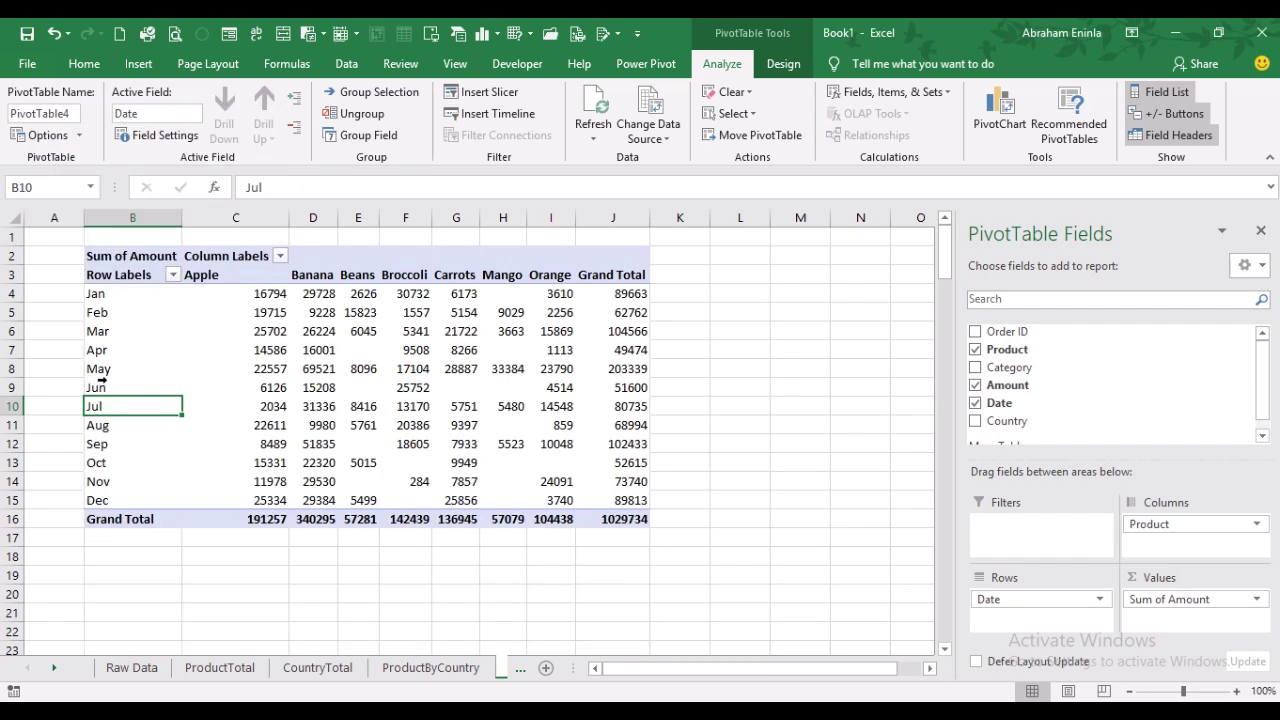
Regroup the month rows by Quarters only, with Months deselected.
right_click(99, 407)
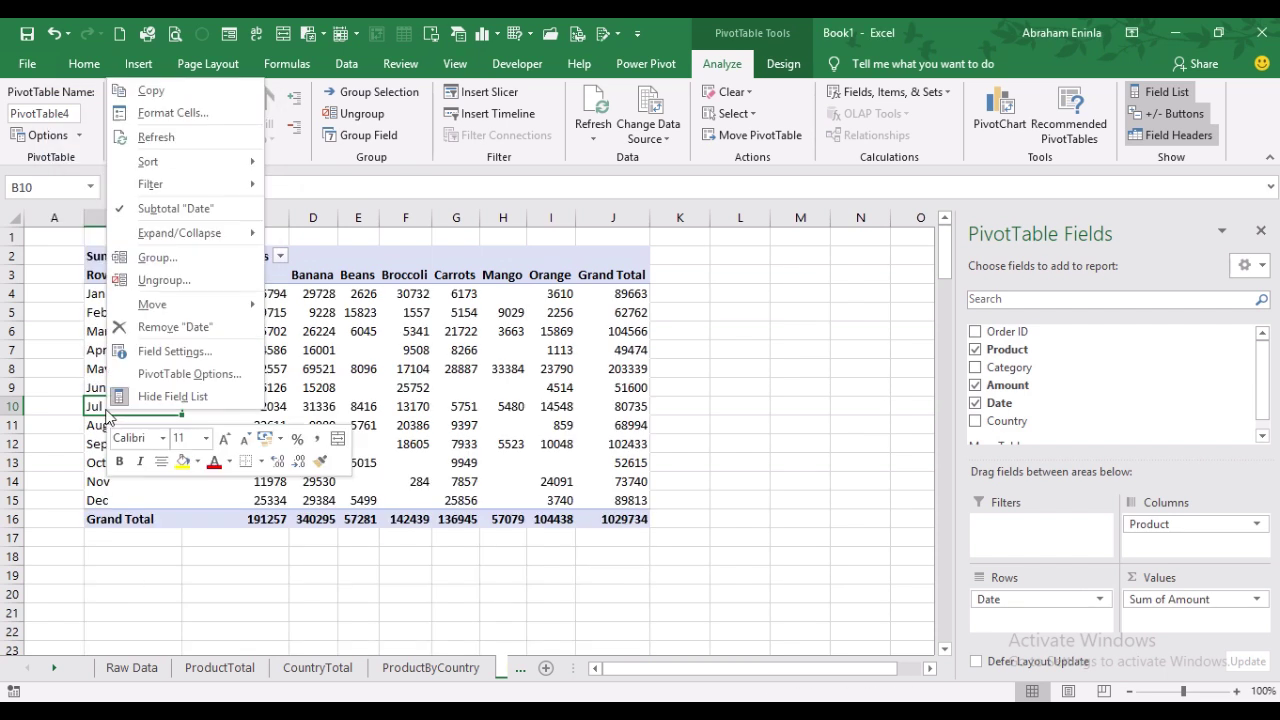
click(162, 257)
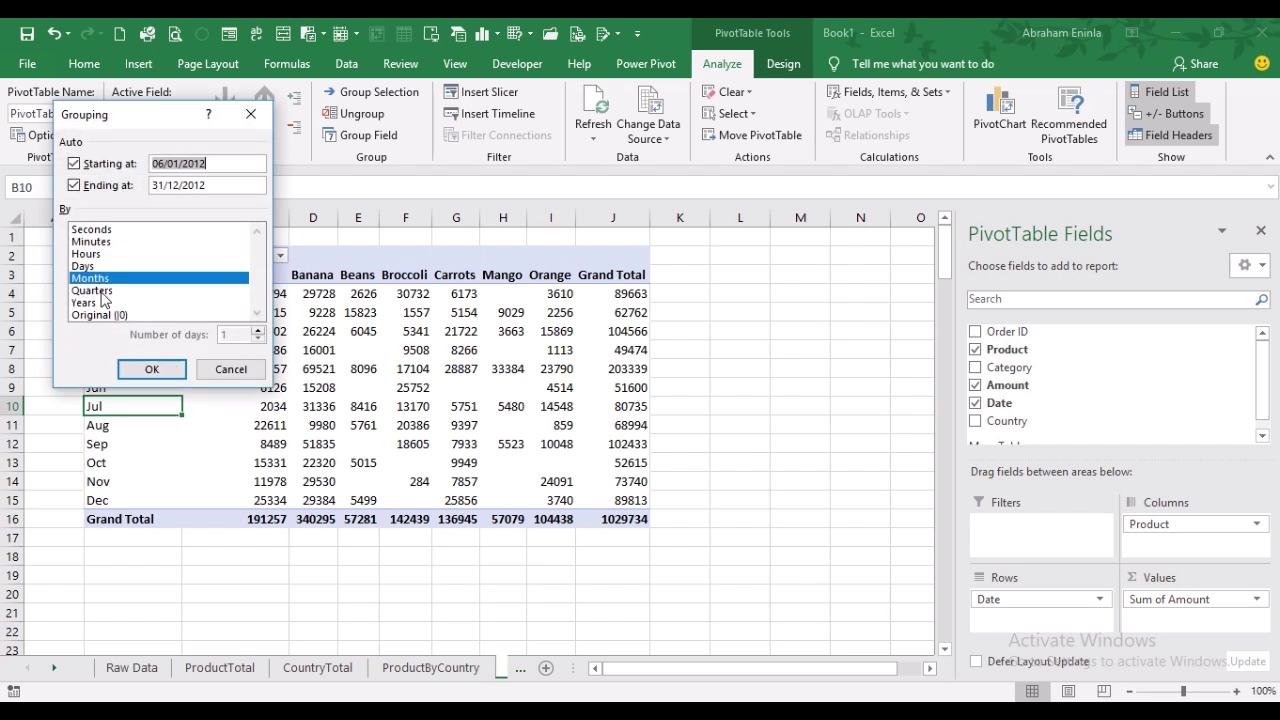
click(106, 289)
click(106, 279)
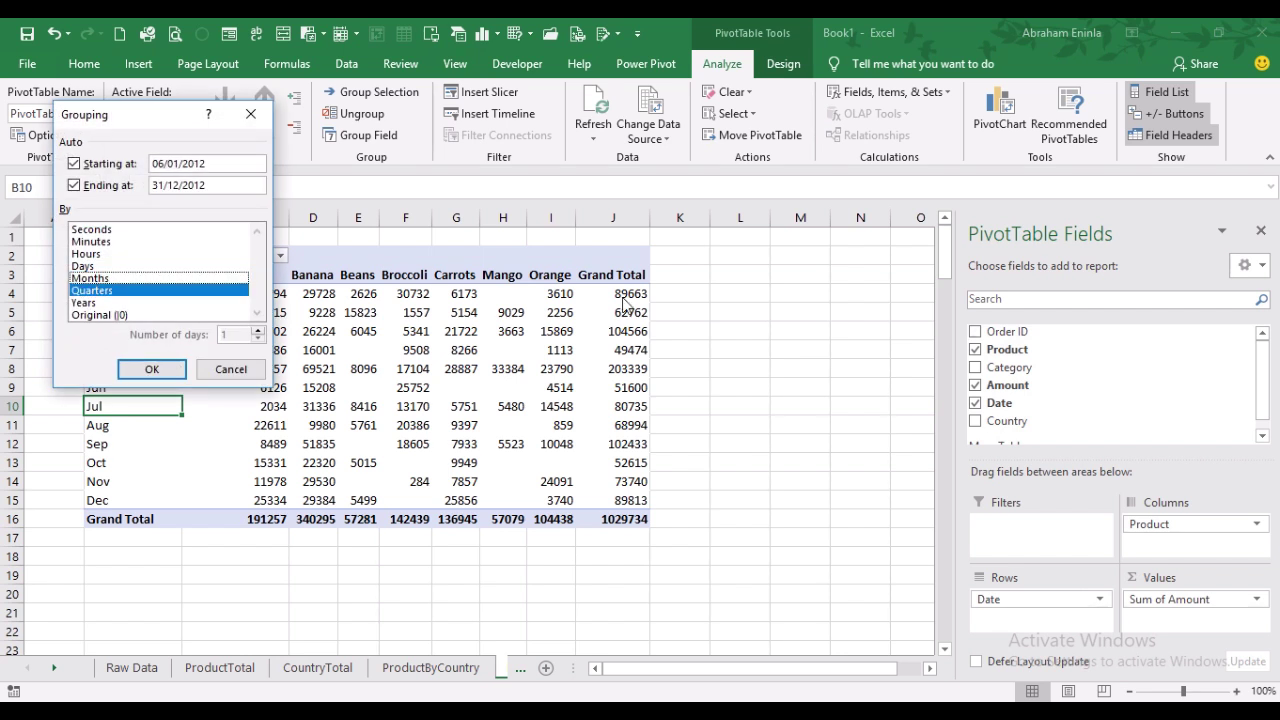
click(151, 369)
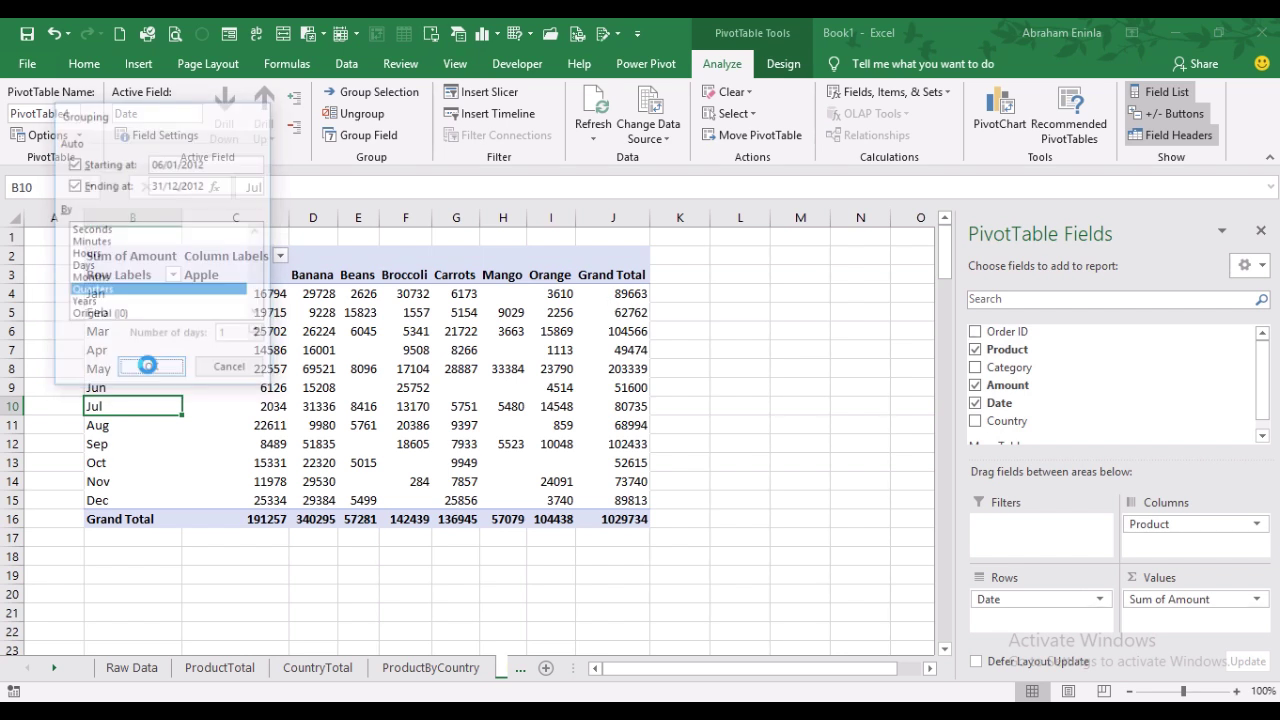
click(105, 314)
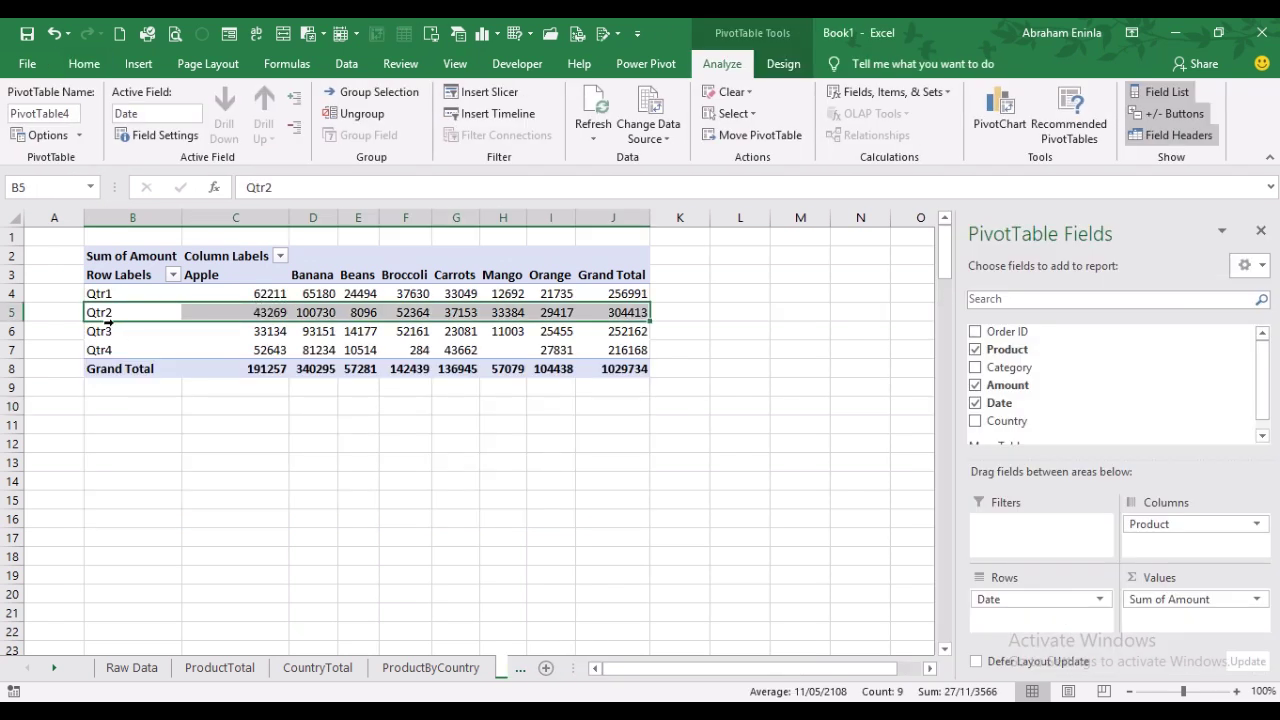
Insert a PivotTable from the Raw Data range A1:F214 at cell B2 of the existing CountryByDate sheet.
click(447, 670)
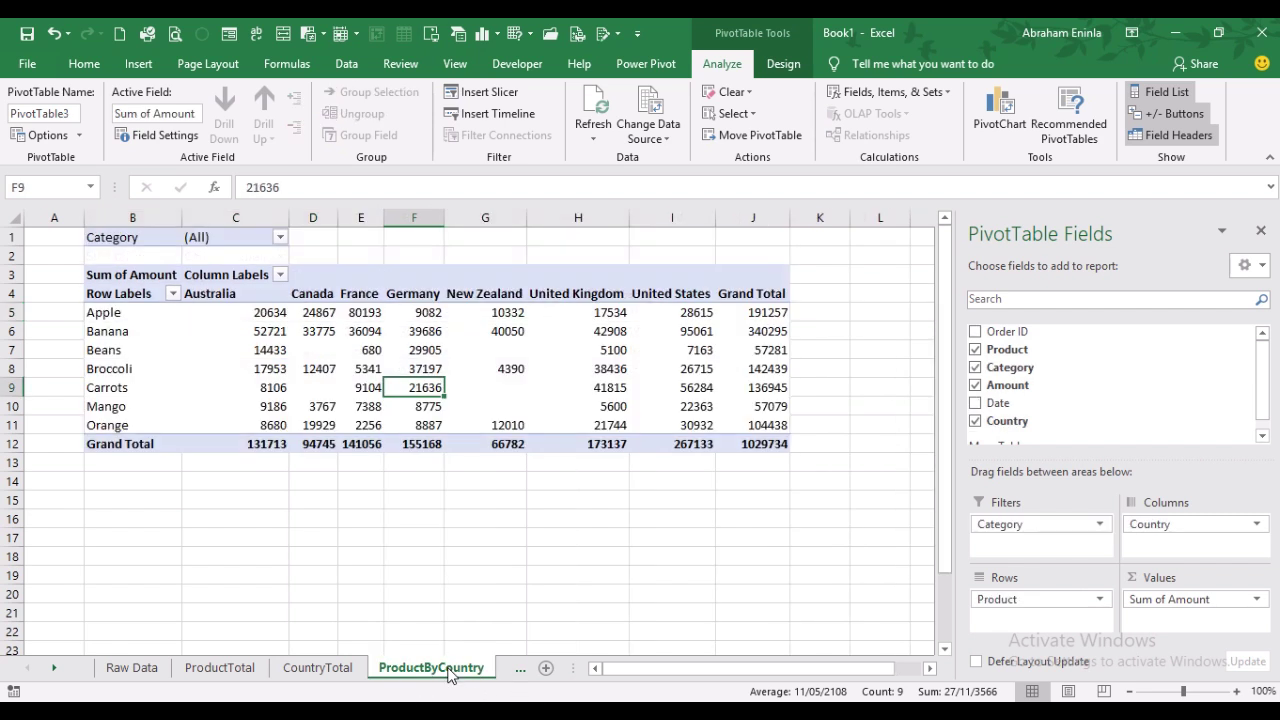
click(503, 676)
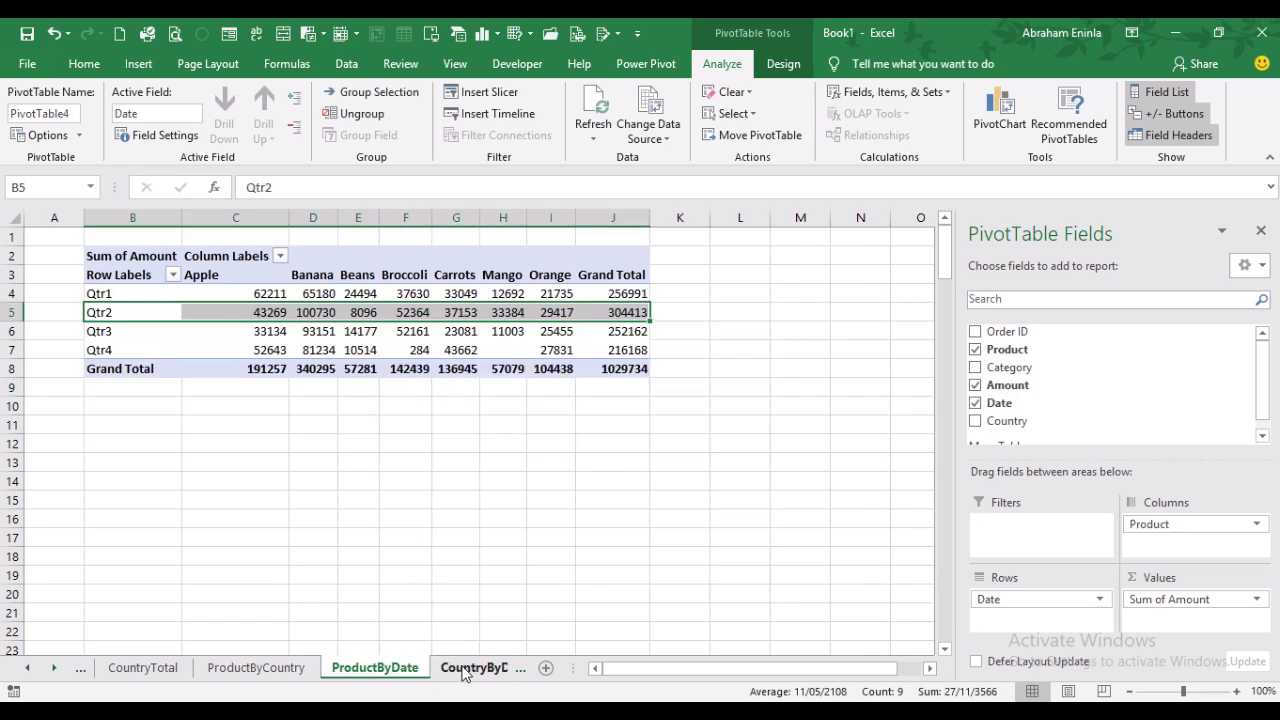
click(468, 668)
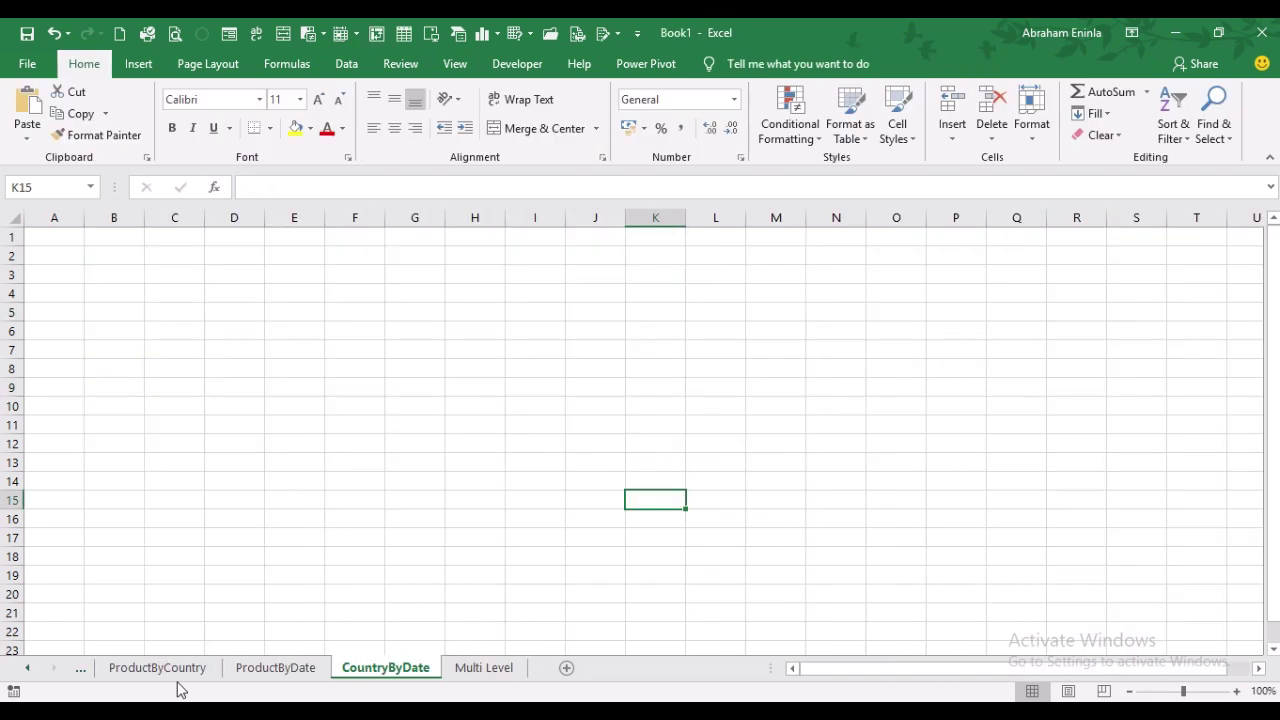
click(28, 670)
click(125, 670)
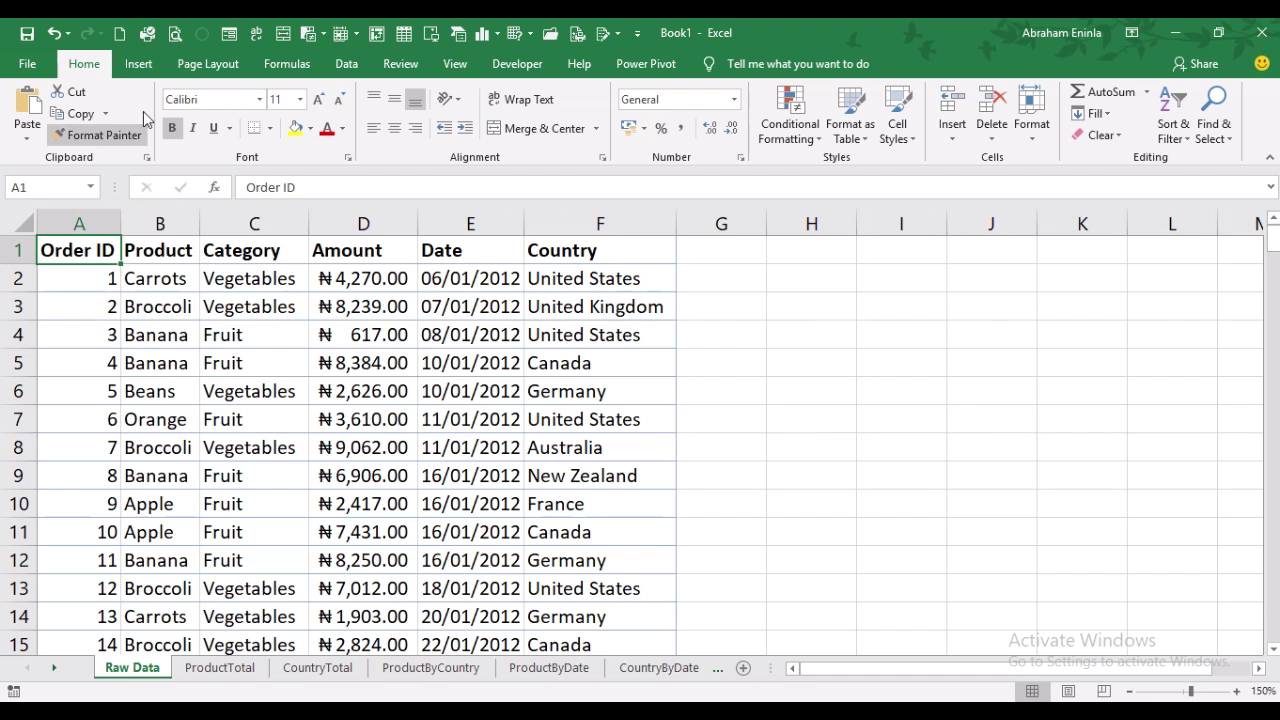
click(139, 63)
click(36, 110)
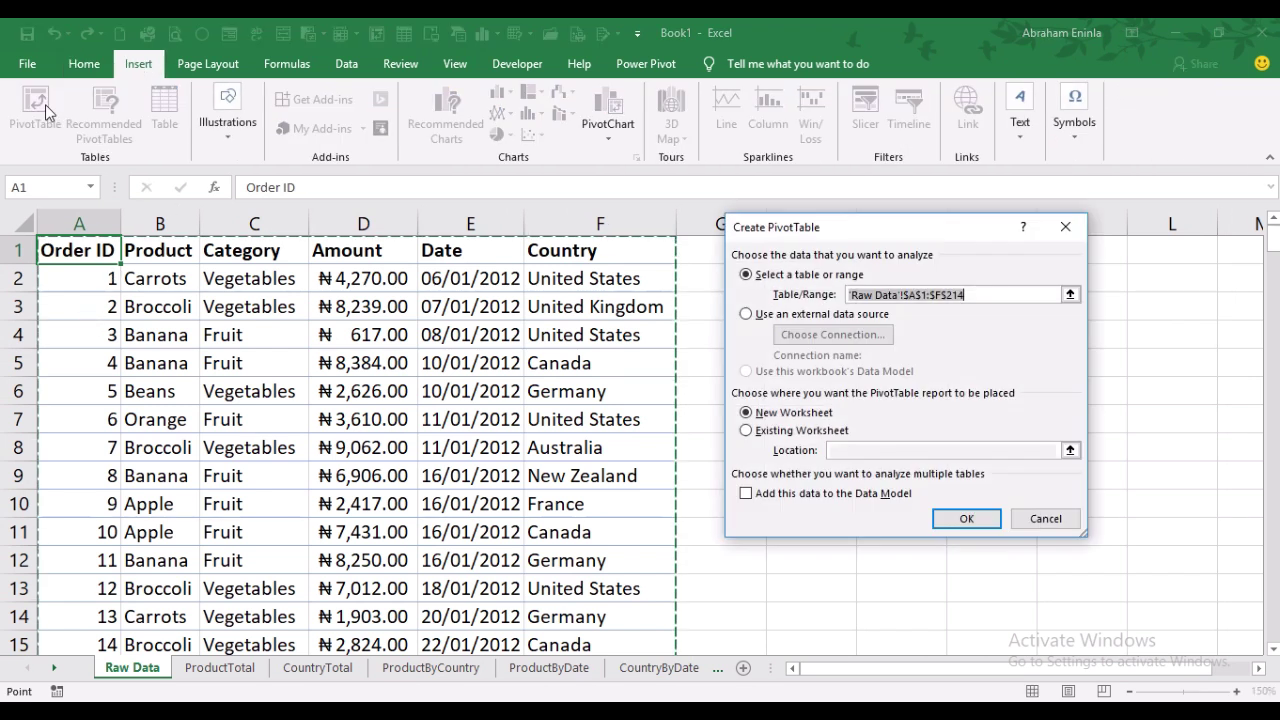
click(746, 430)
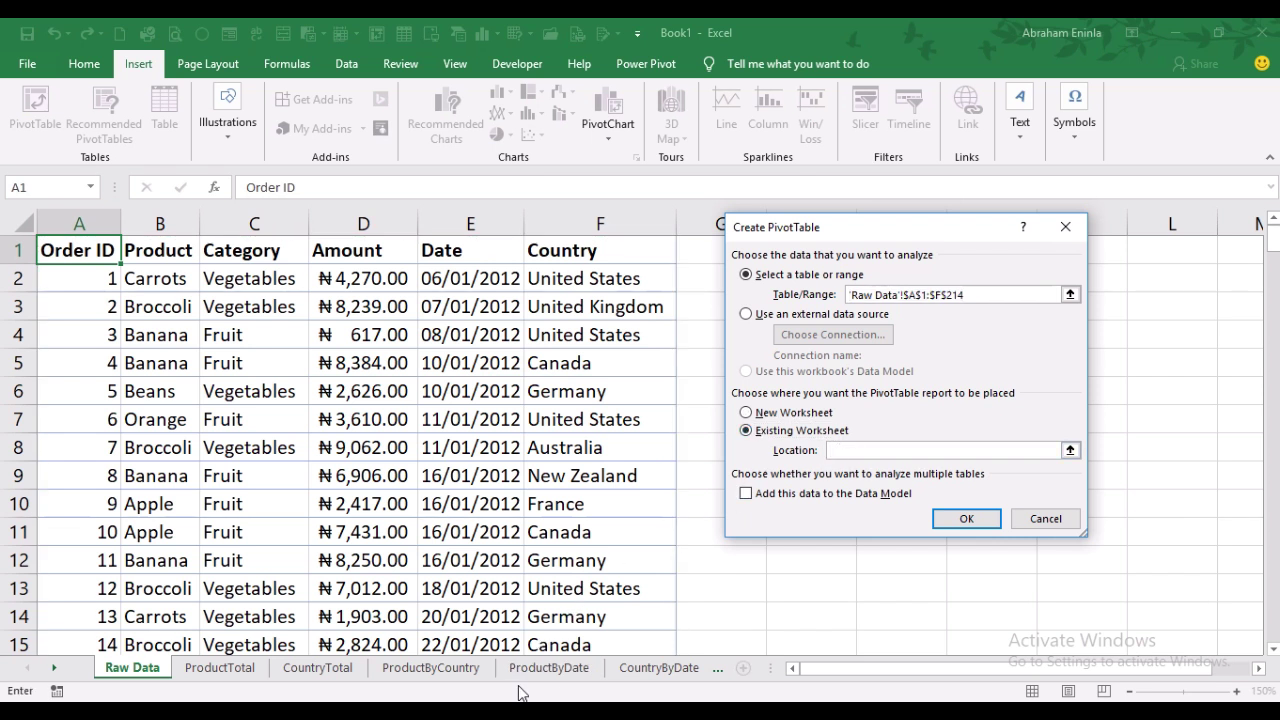
click(661, 668)
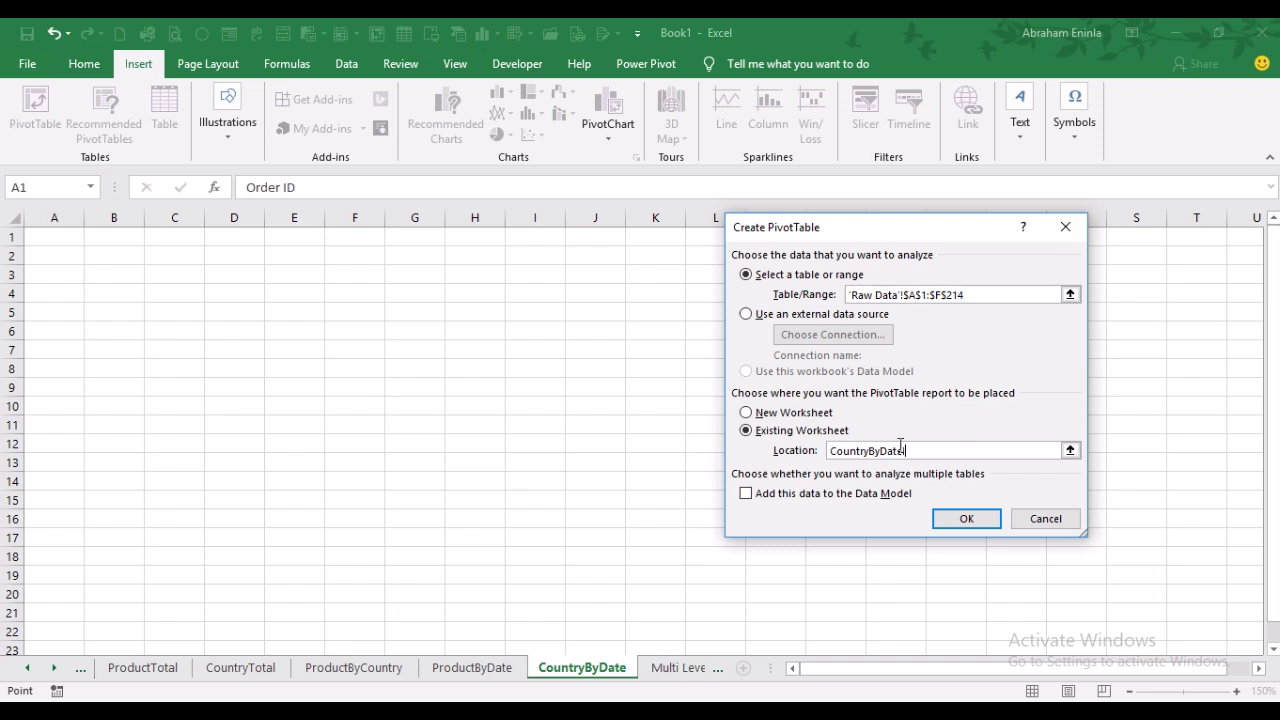
click(109, 258)
click(964, 518)
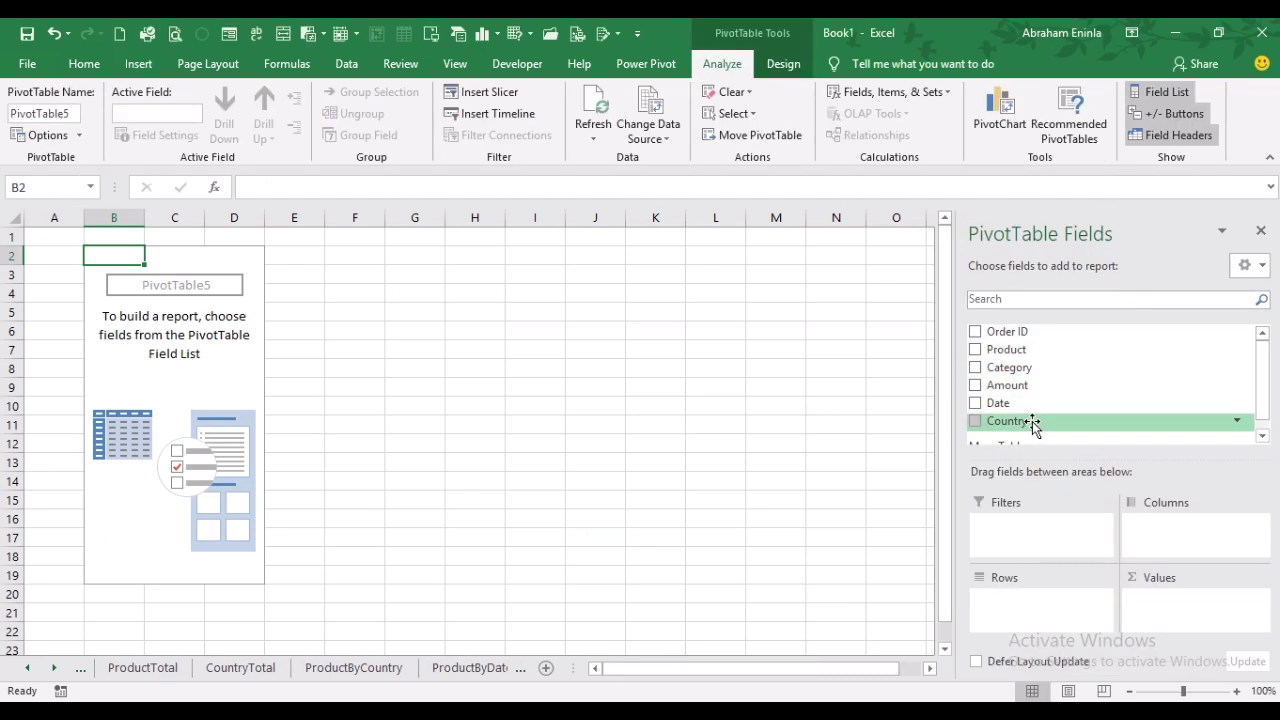
Place Country in the columns and Date in the rows of the CountryByDate pivot table.
drag(1033, 424, 1175, 530)
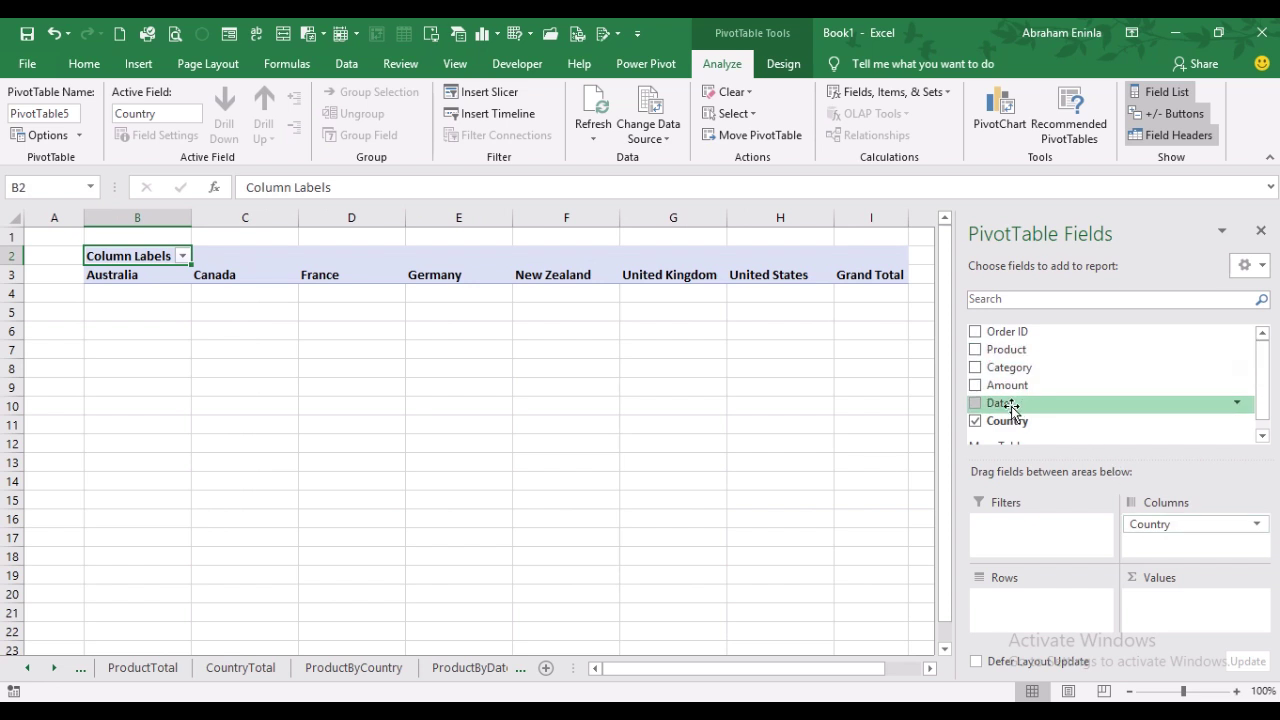
drag(1010, 403, 1035, 600)
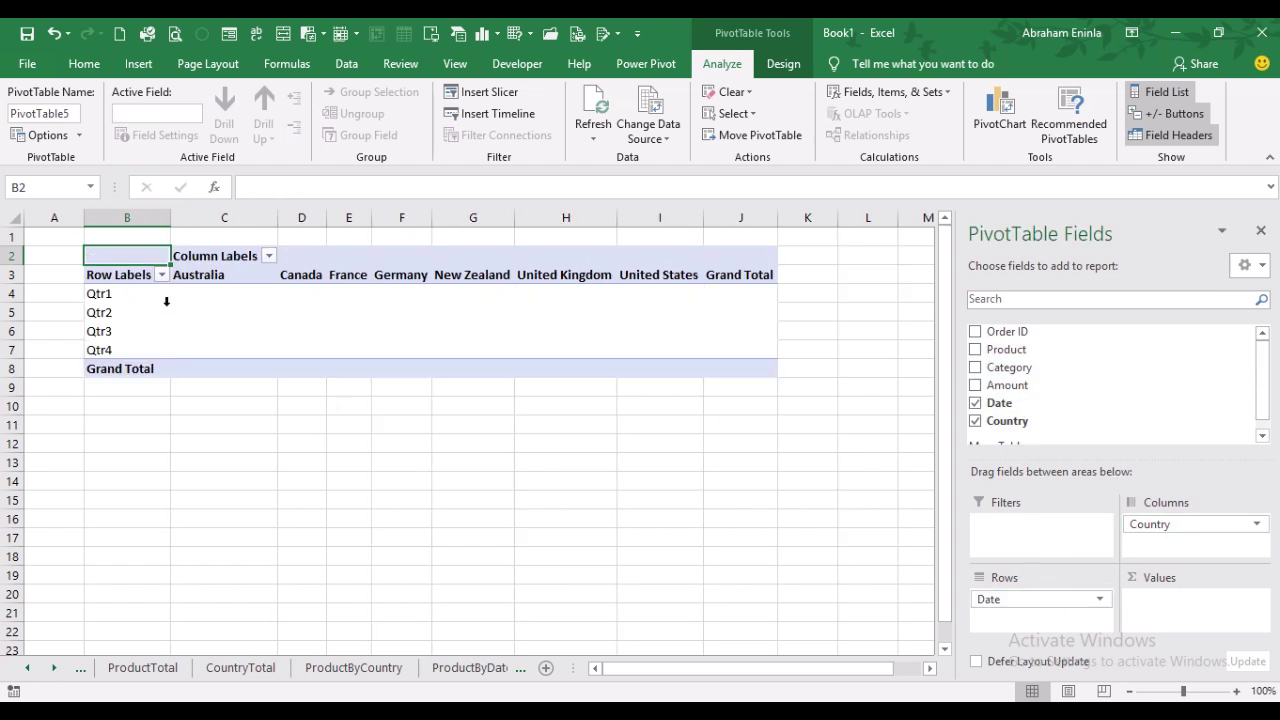
Ungroup the quarter rows of the ProductByDate pivot table back into individual dates.
click(470, 667)
click(478, 668)
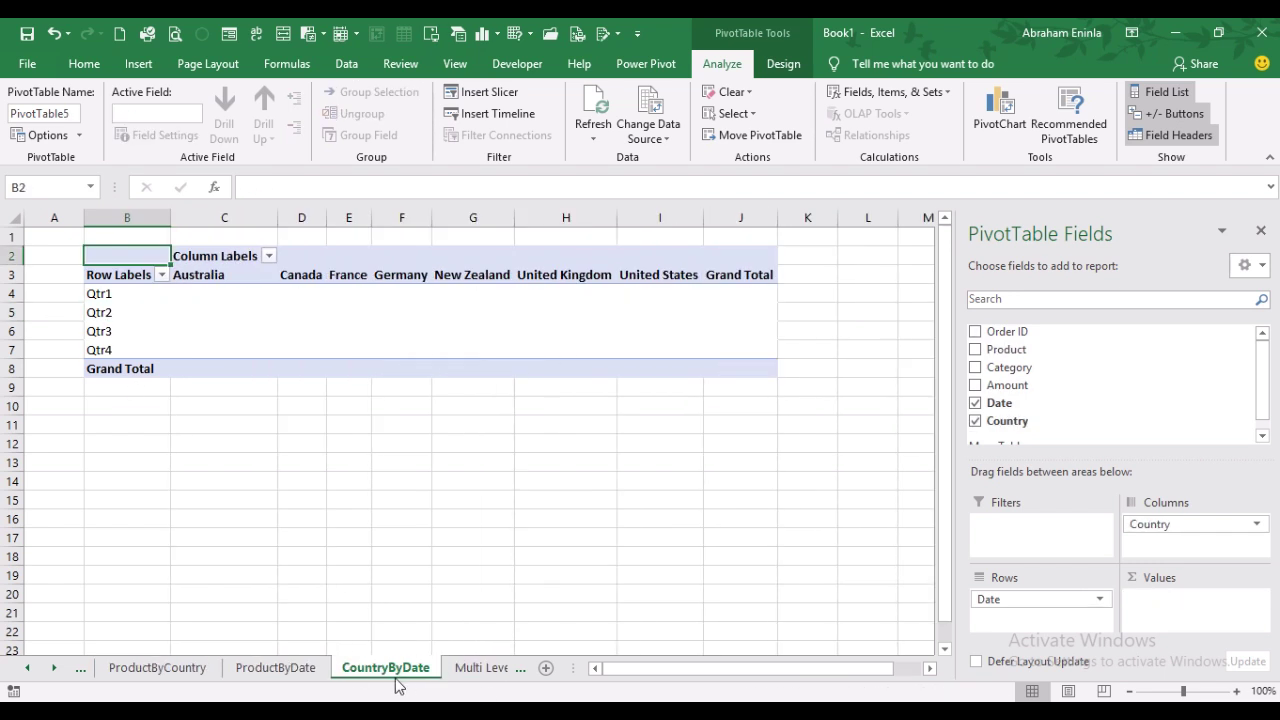
click(300, 668)
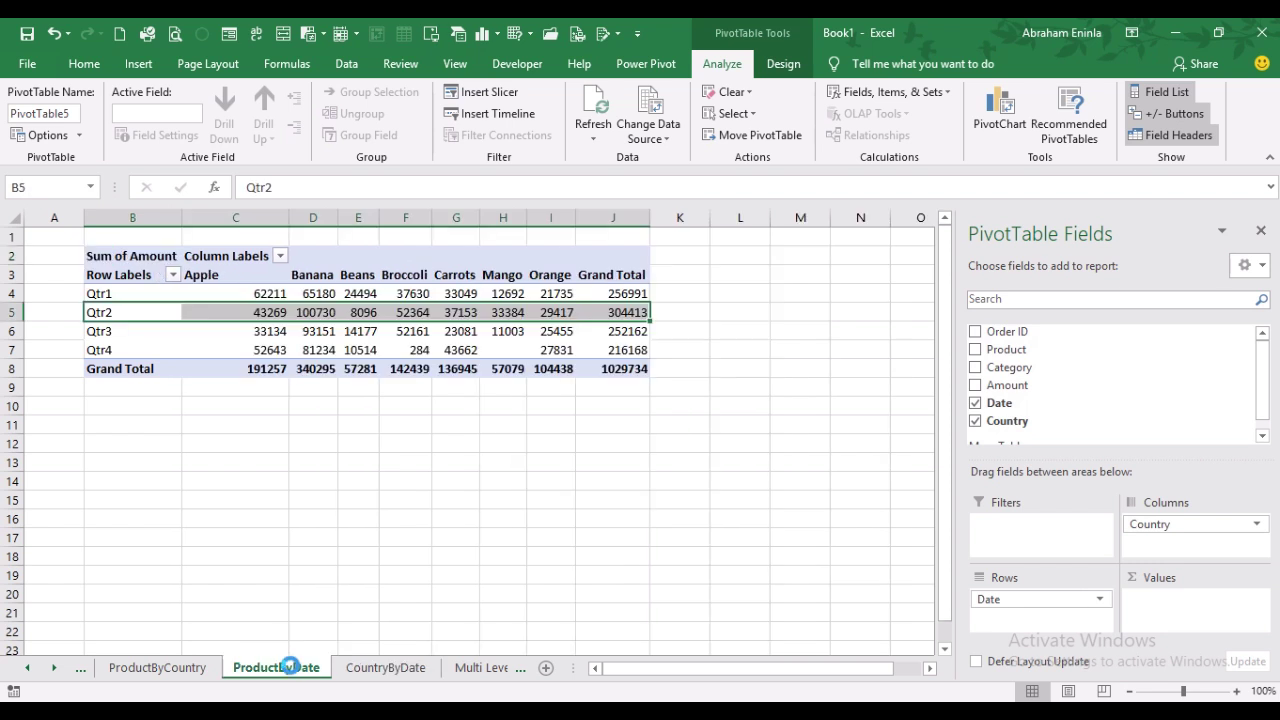
right_click(97, 312)
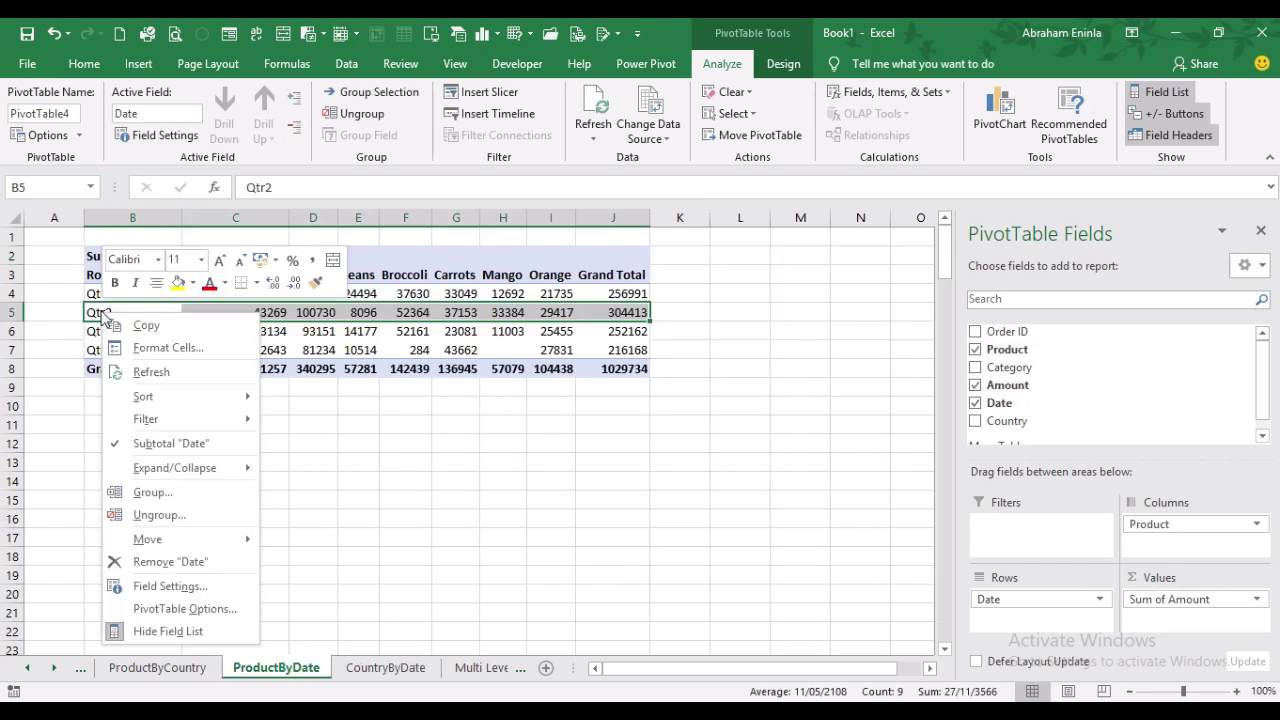
click(159, 511)
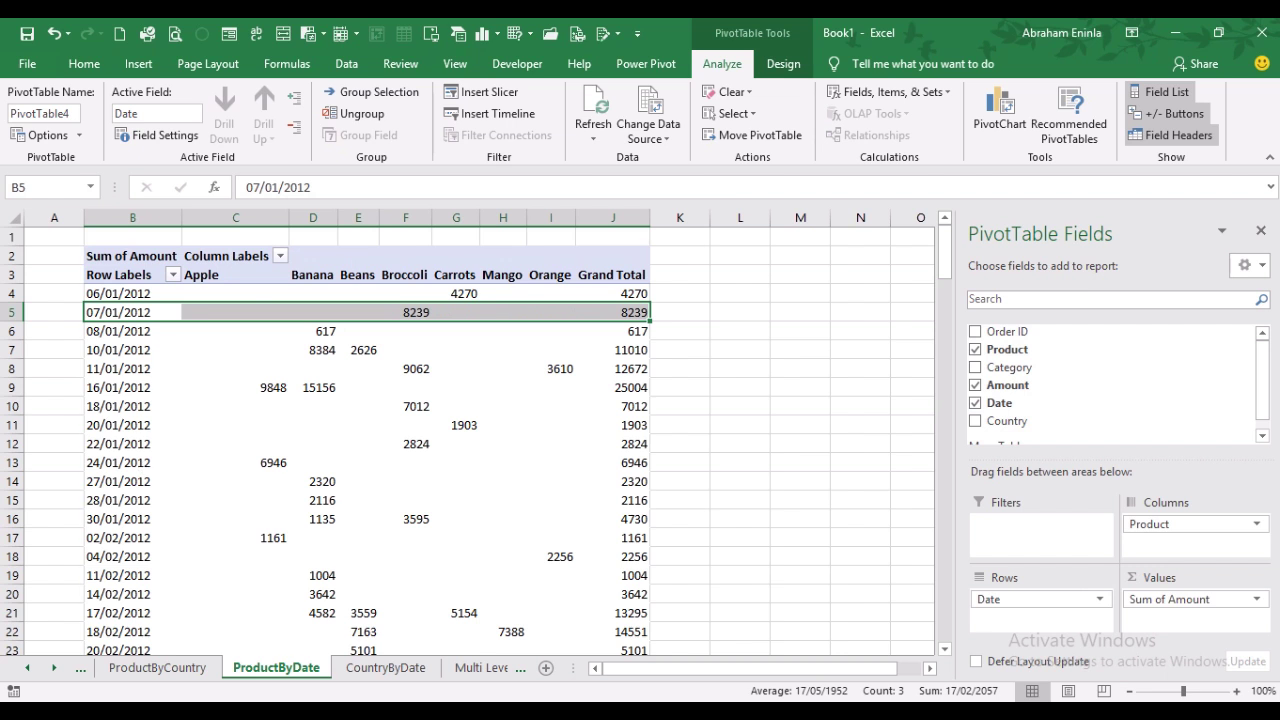
Add Amount to the values of the CountryByDate pivot table and group its row label dates by Months.
click(398, 668)
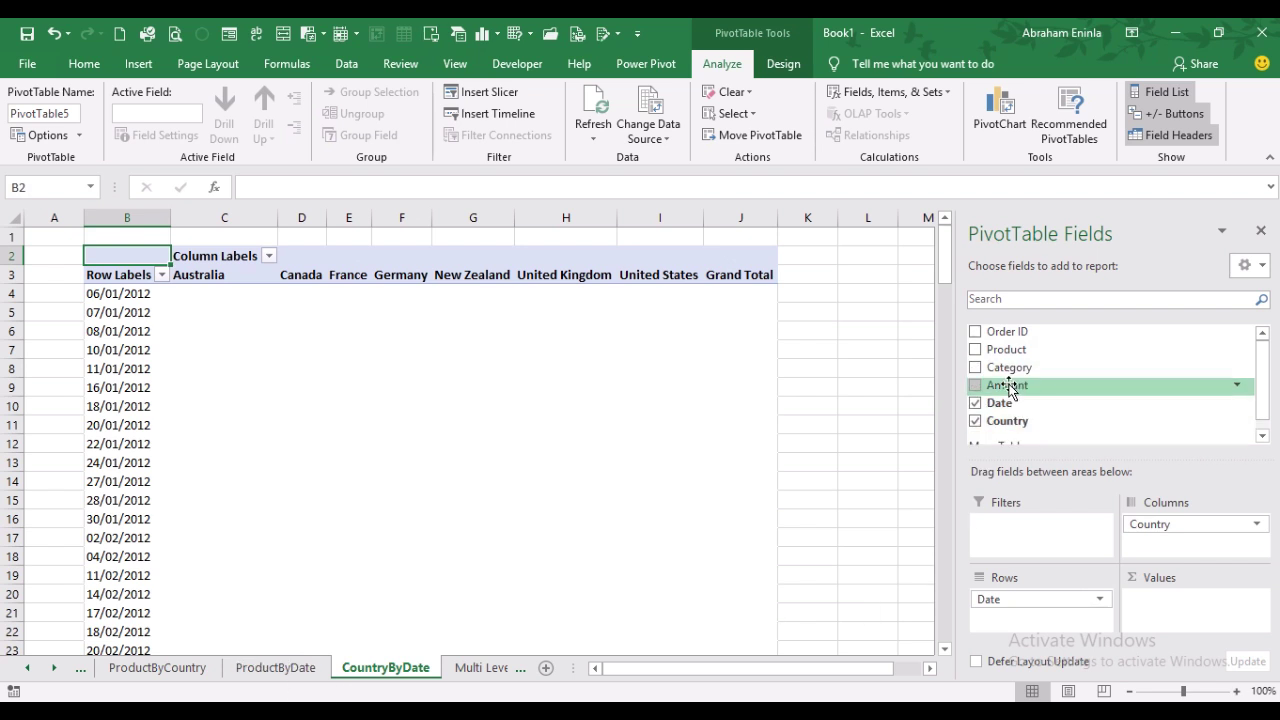
drag(1008, 385, 1180, 604)
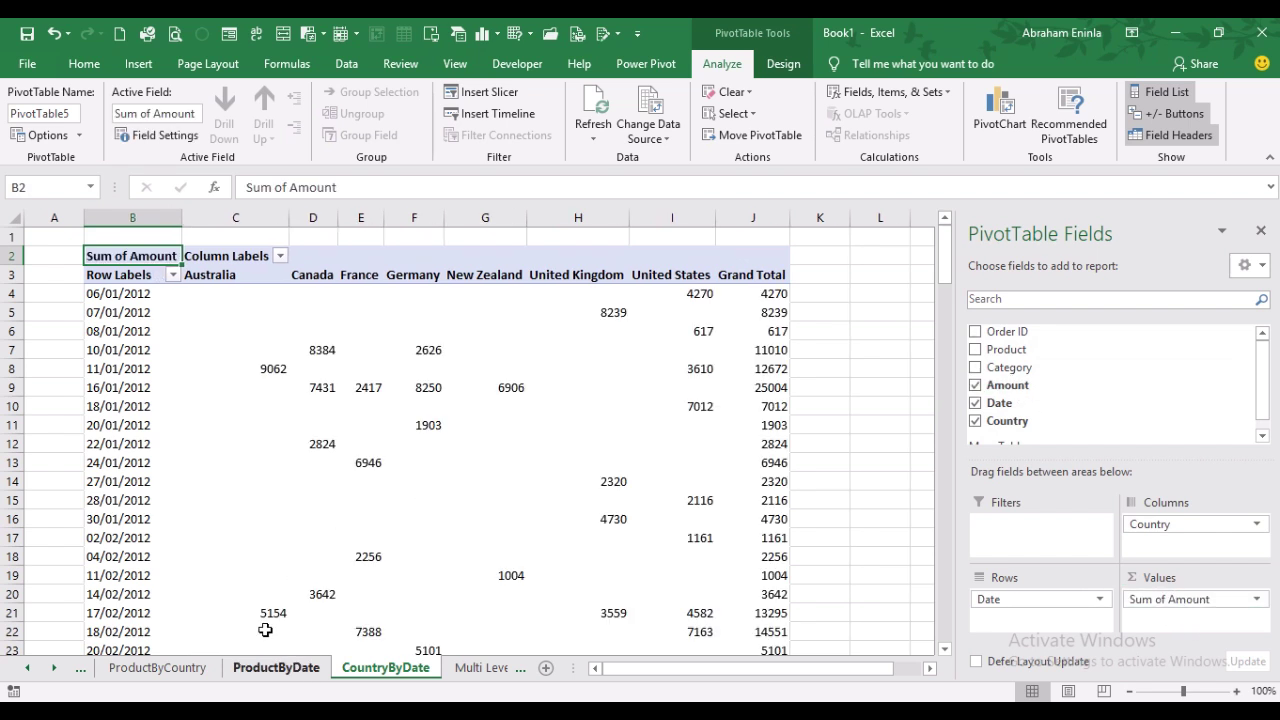
right_click(105, 369)
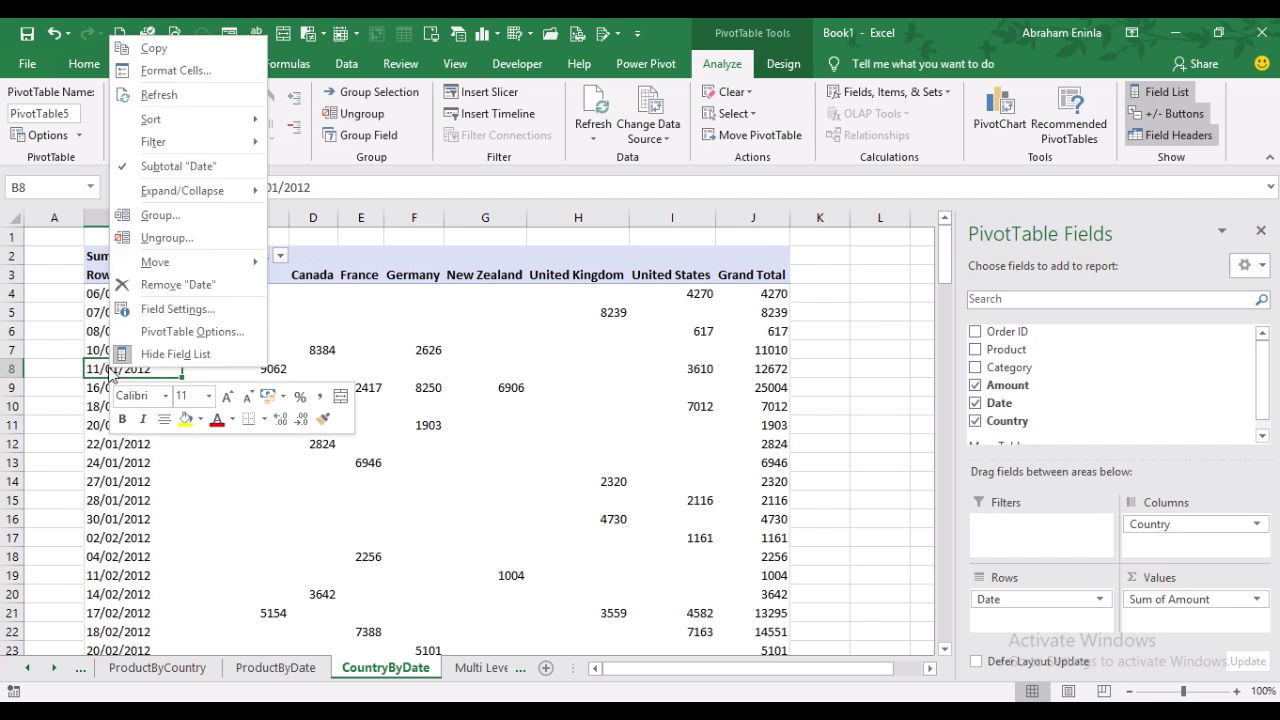
click(160, 215)
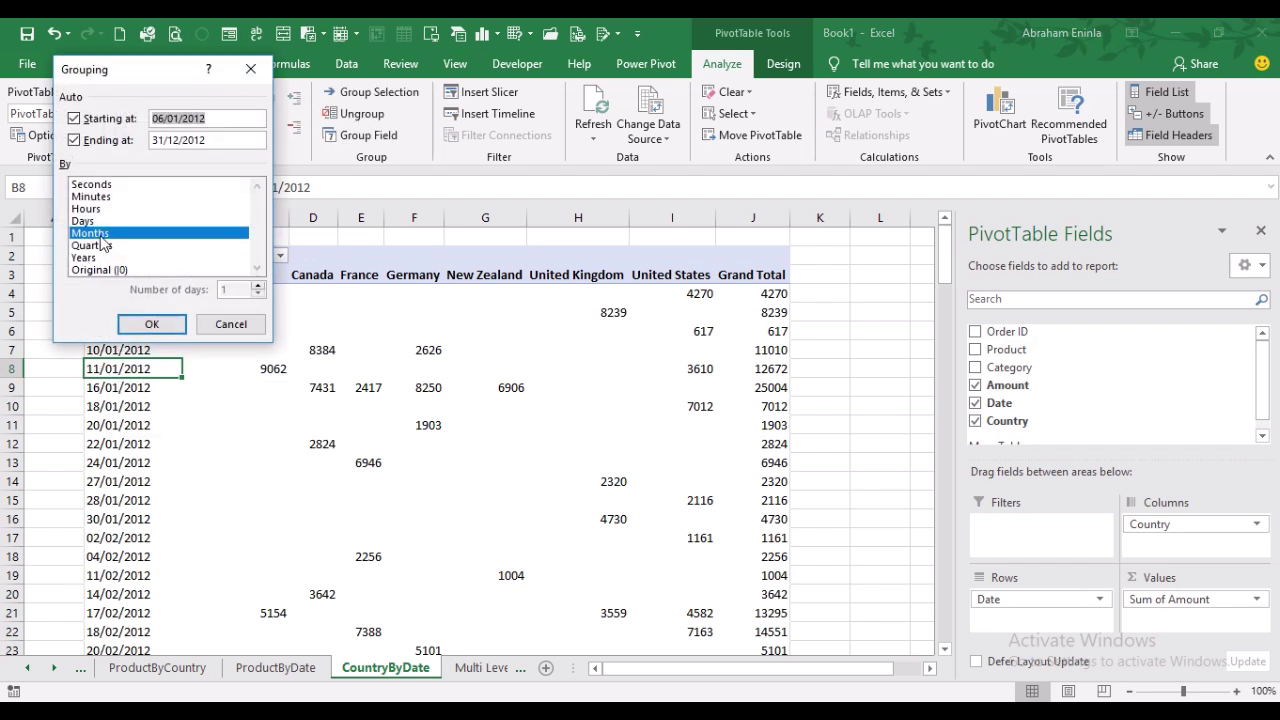
click(152, 324)
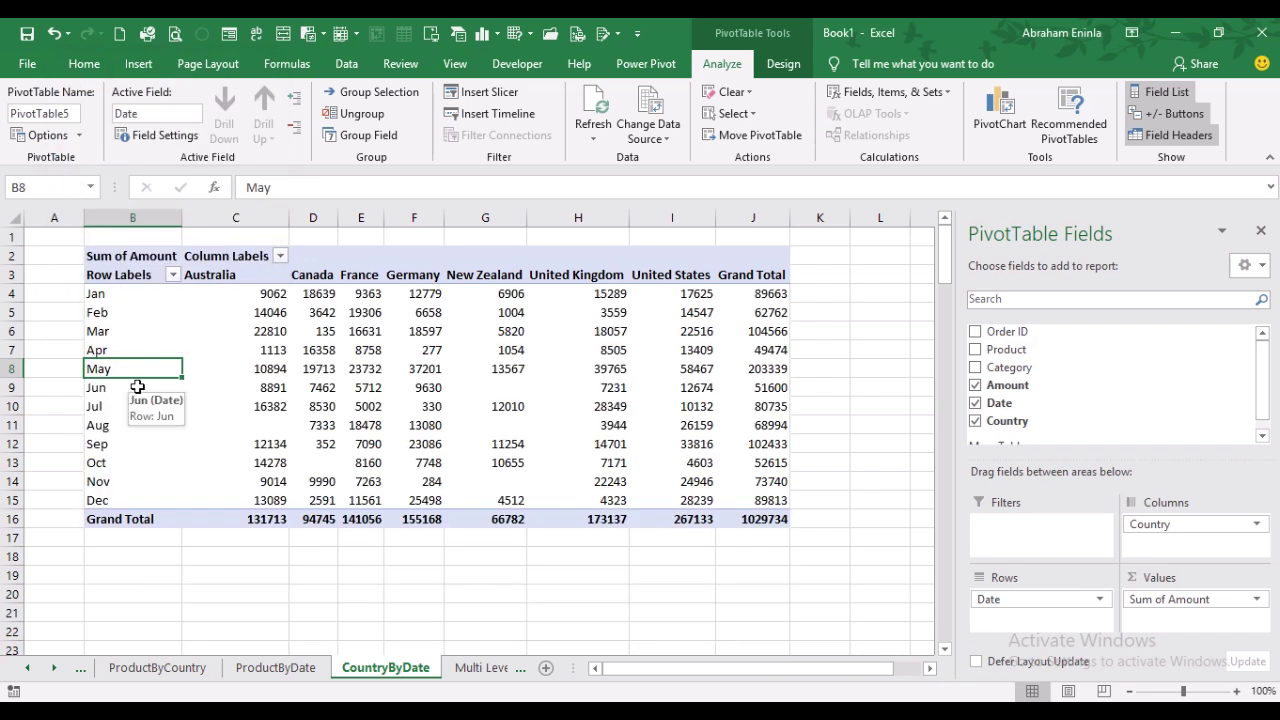
Regroup the row label dates of the CountryByDate pivot table by Quarters instead of Months.
click(285, 668)
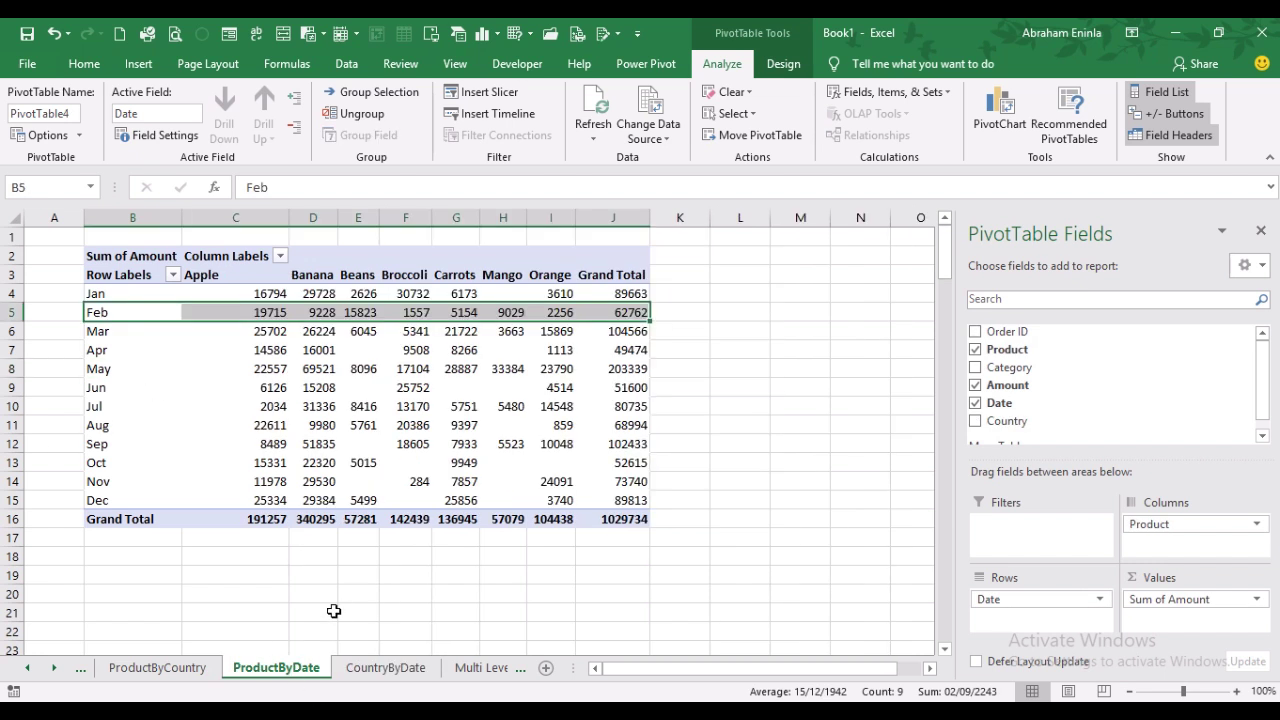
click(385, 668)
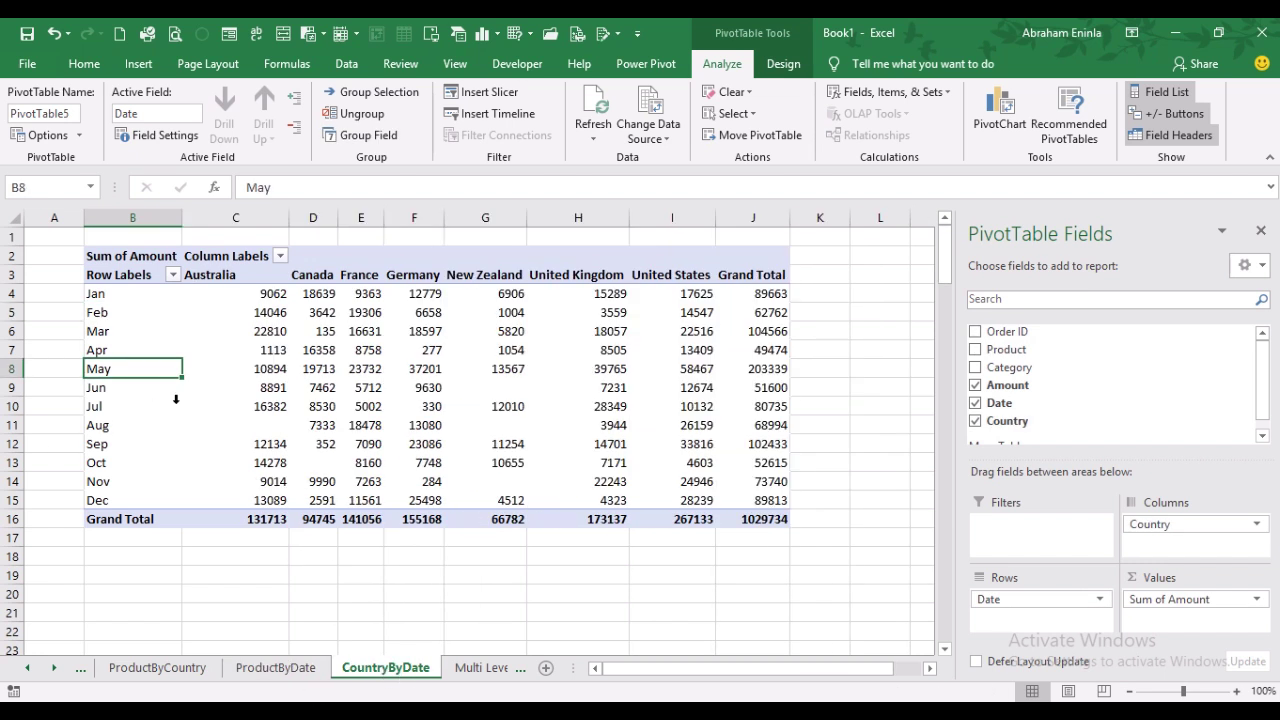
right_click(104, 376)
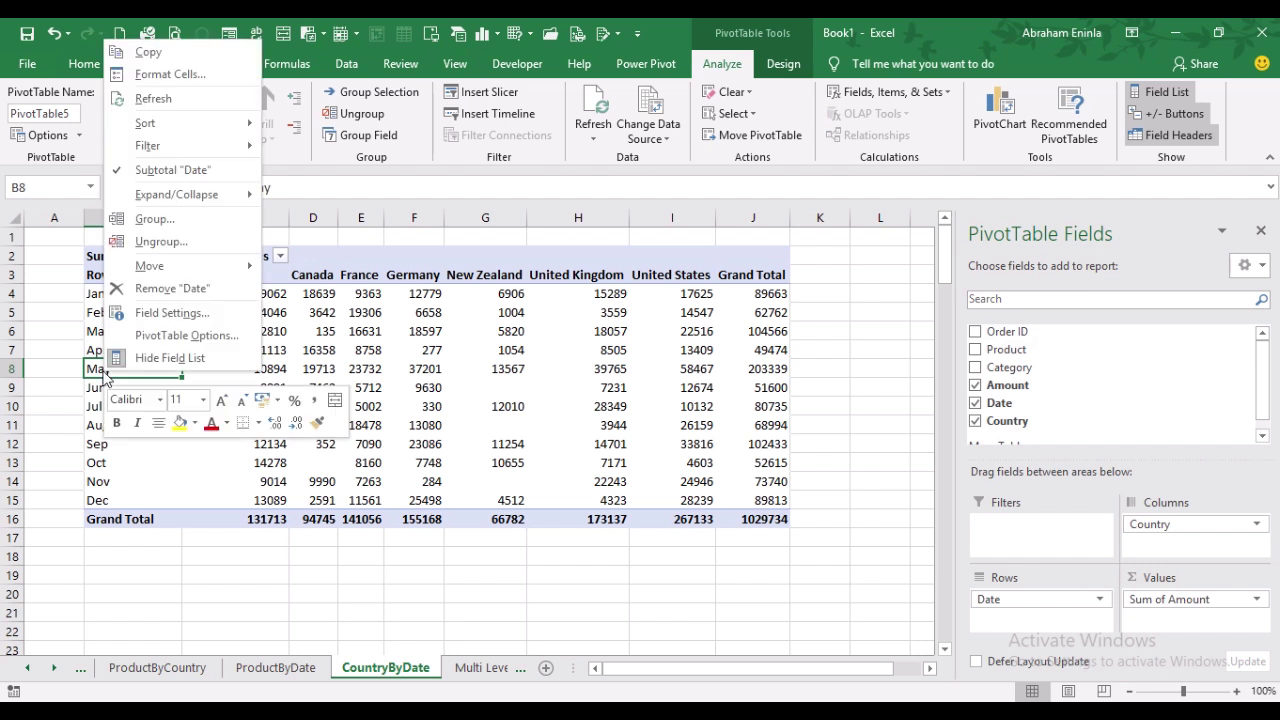
click(162, 218)
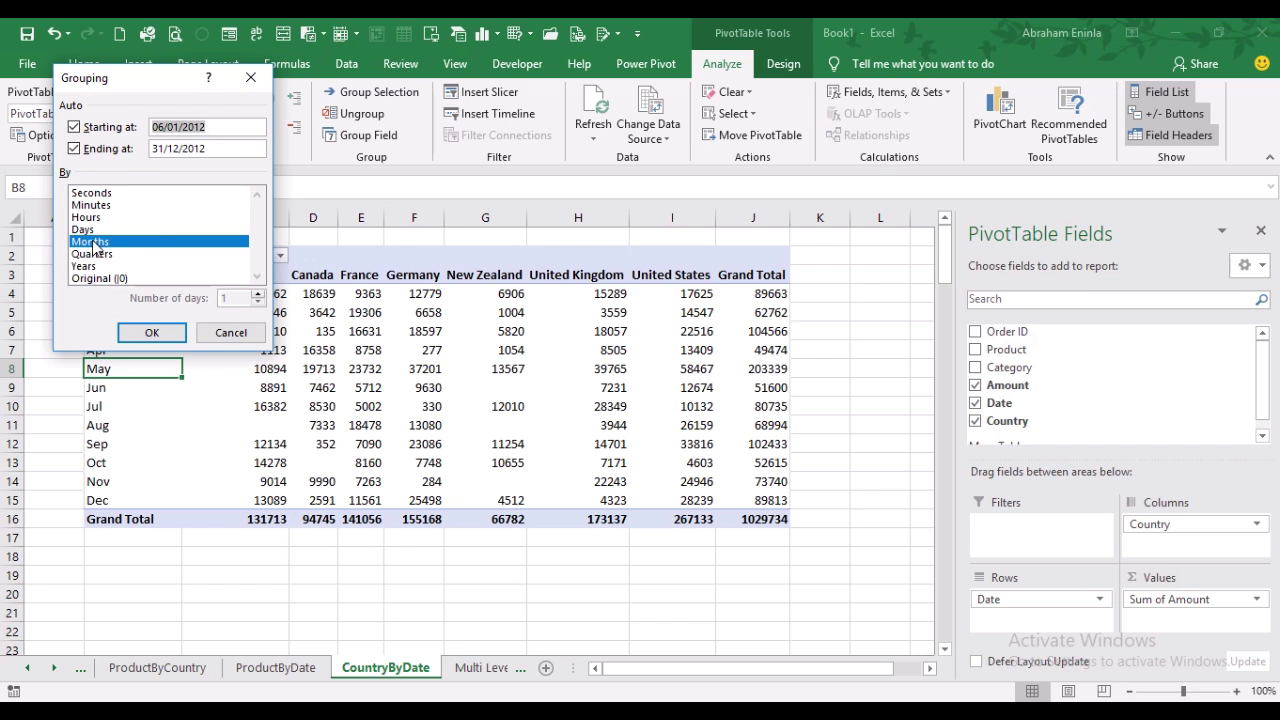
click(93, 243)
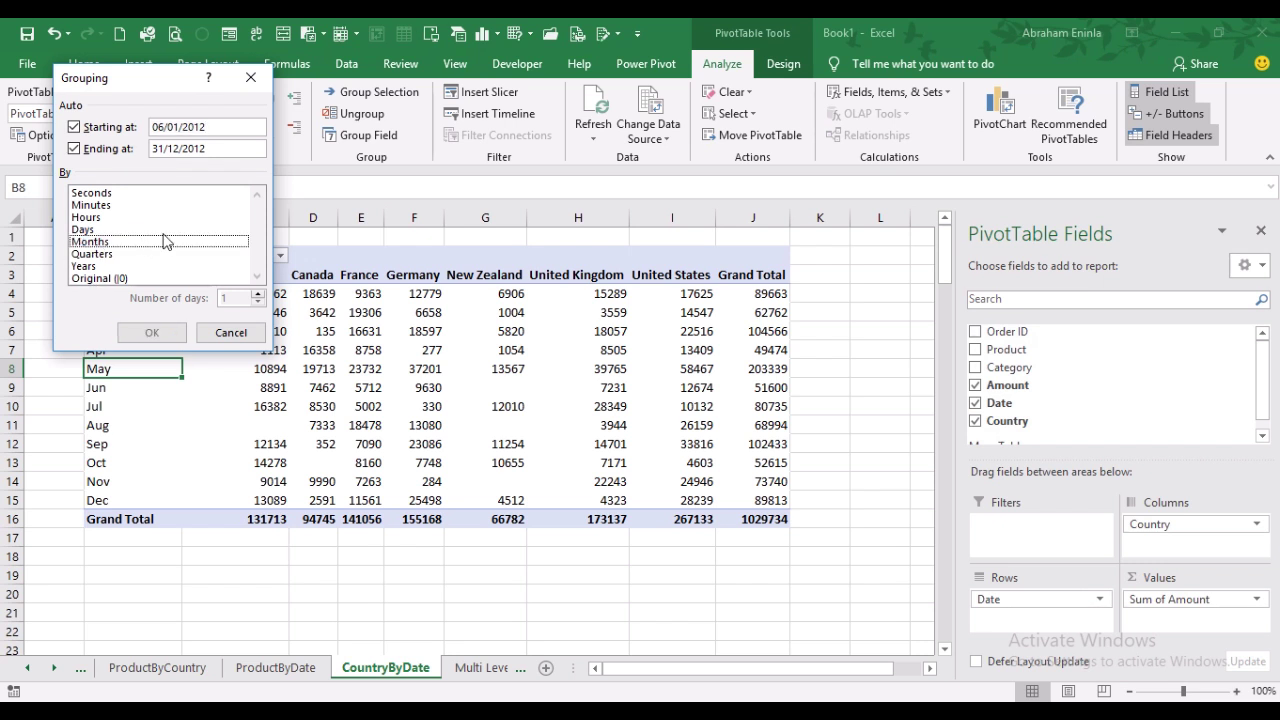
click(92, 254)
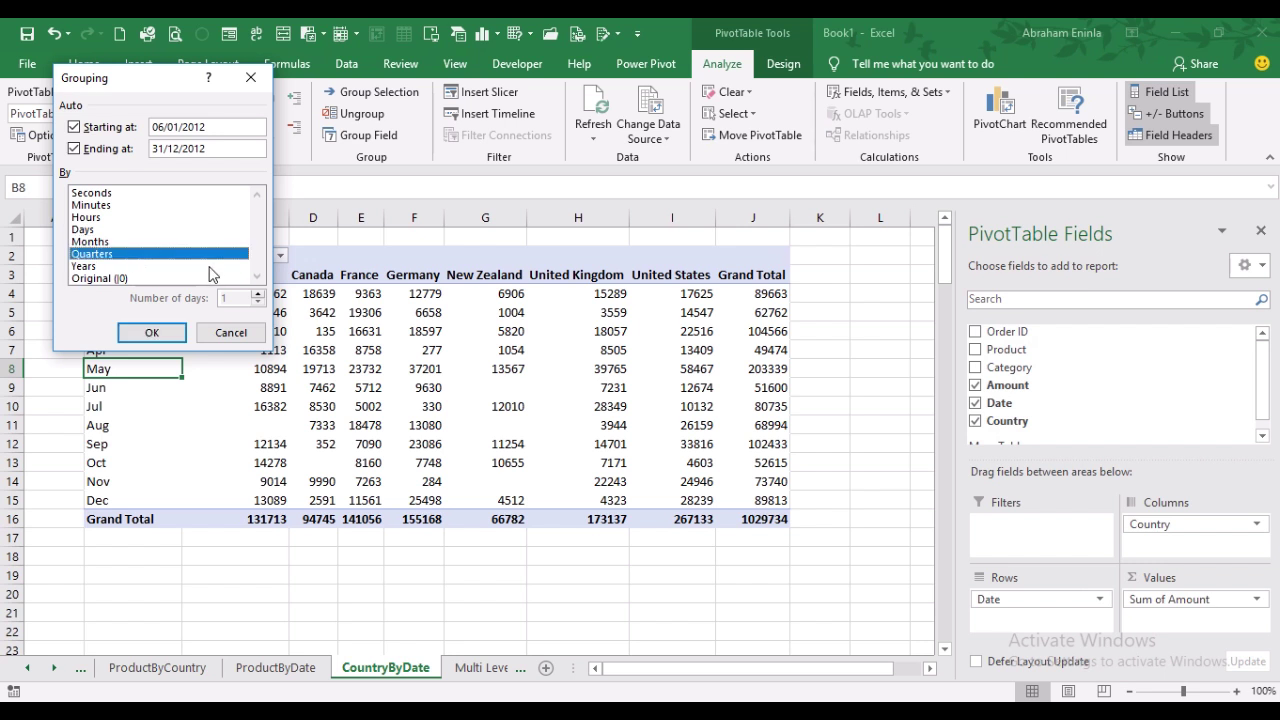
click(140, 335)
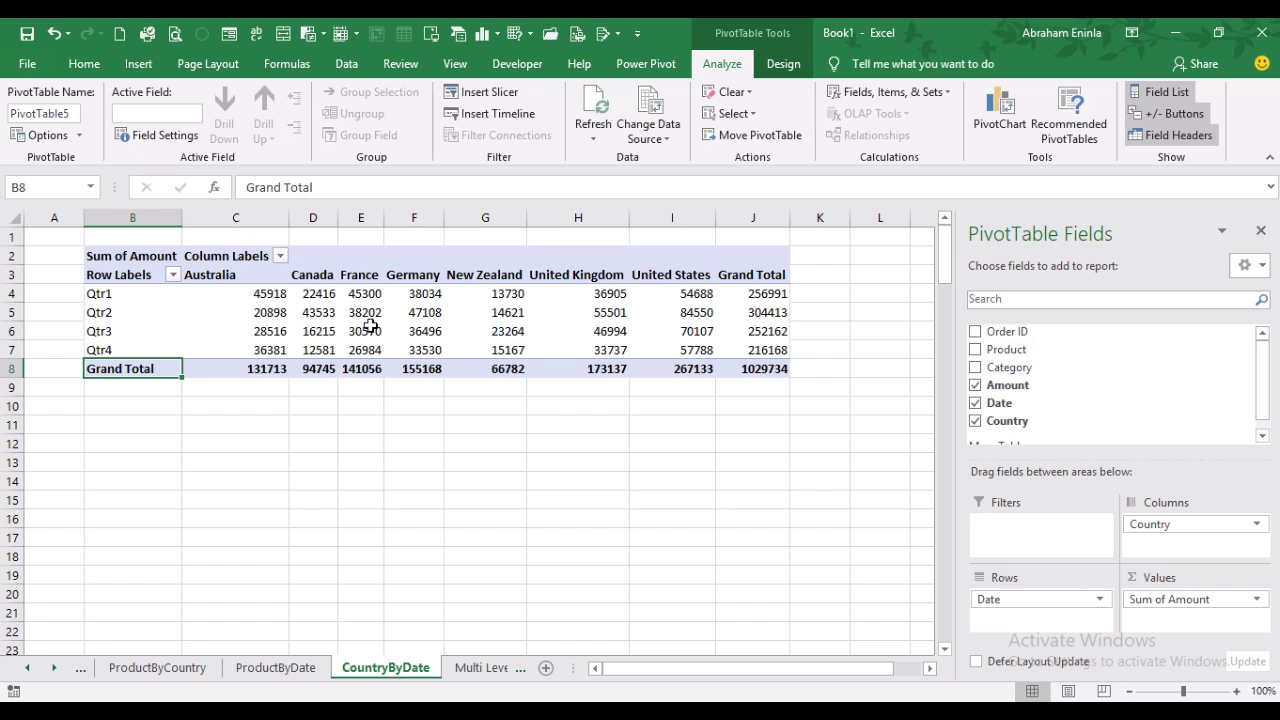
Insert a Clustered Column PivotChart based on the CountryByDate pivot table.
click(257, 318)
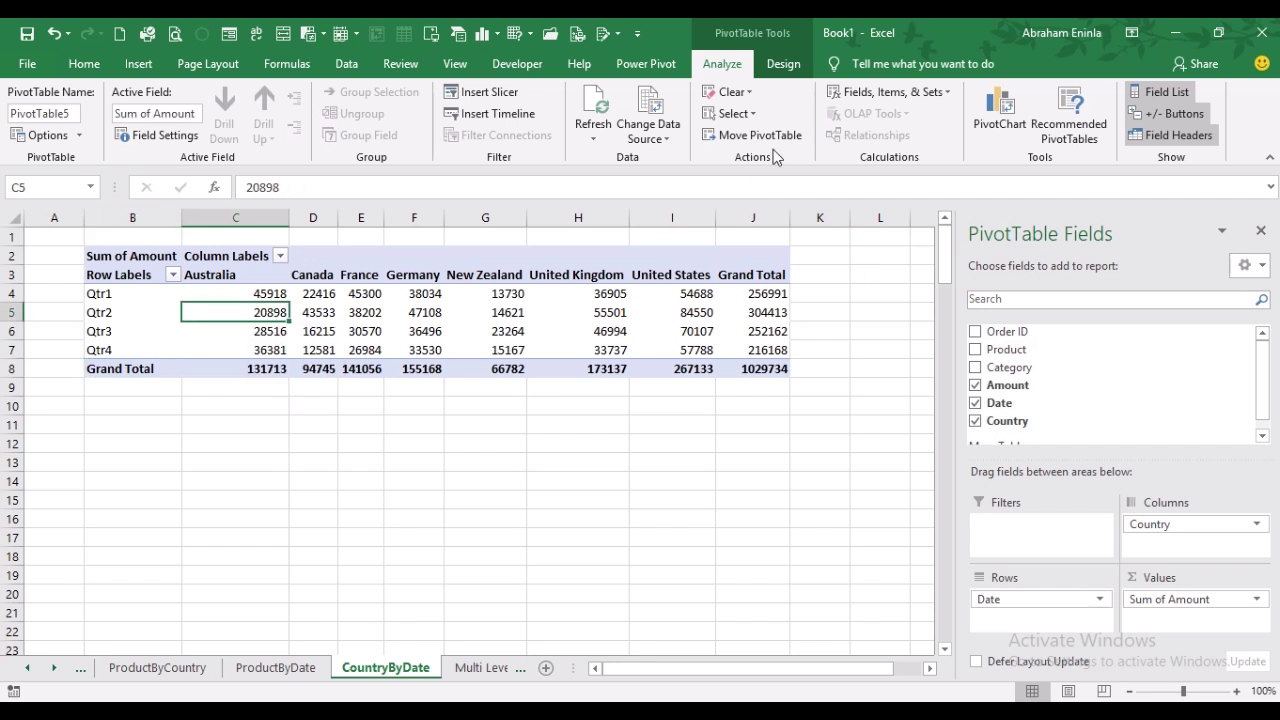
click(321, 310)
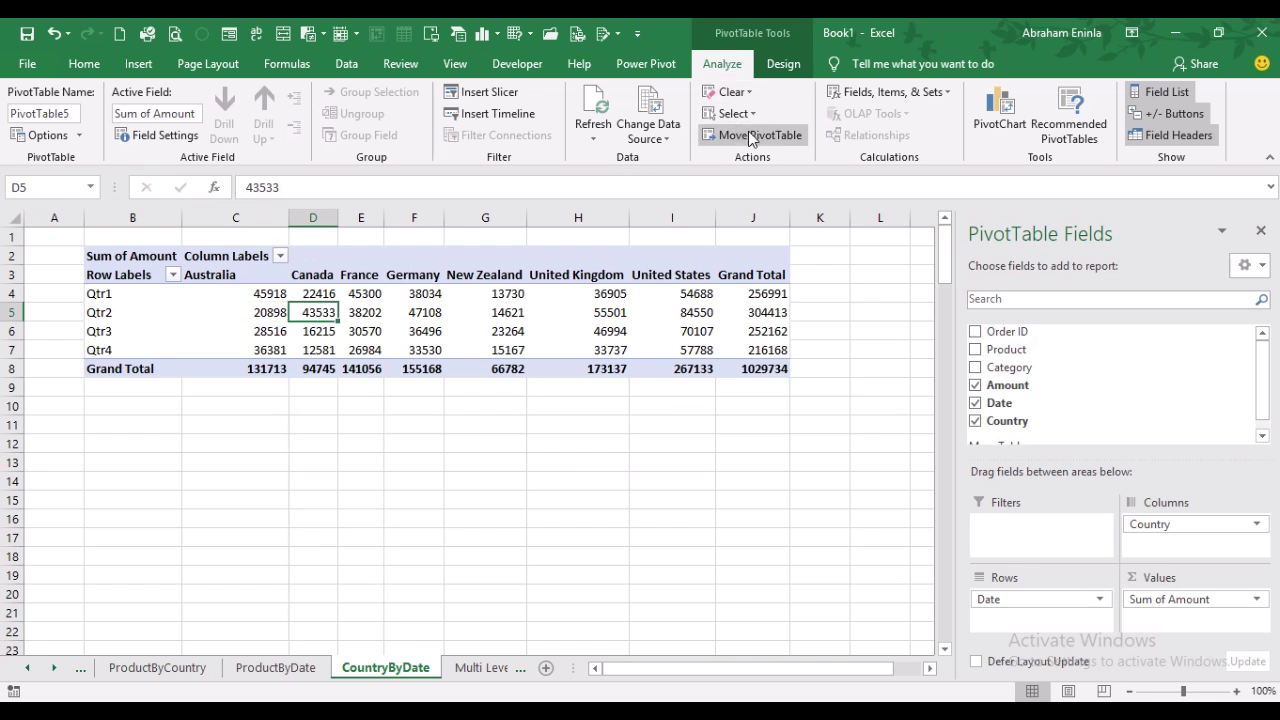
click(998, 122)
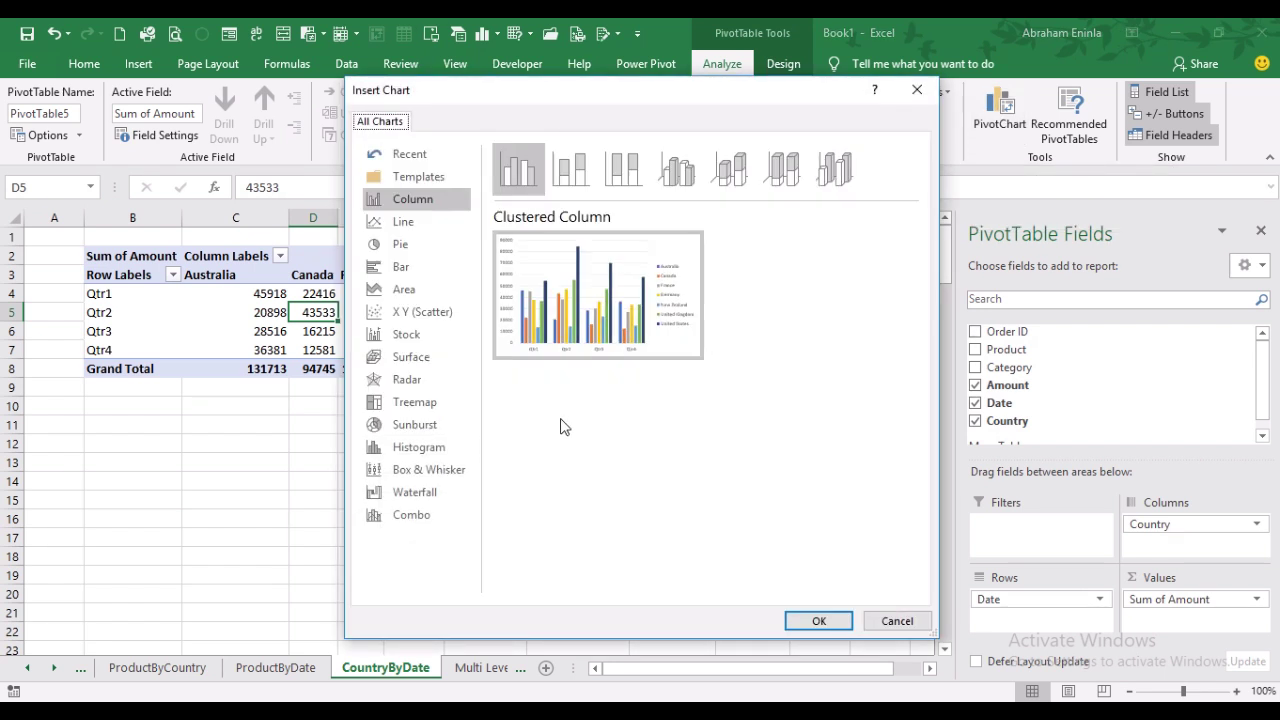
mouse_move(606, 320)
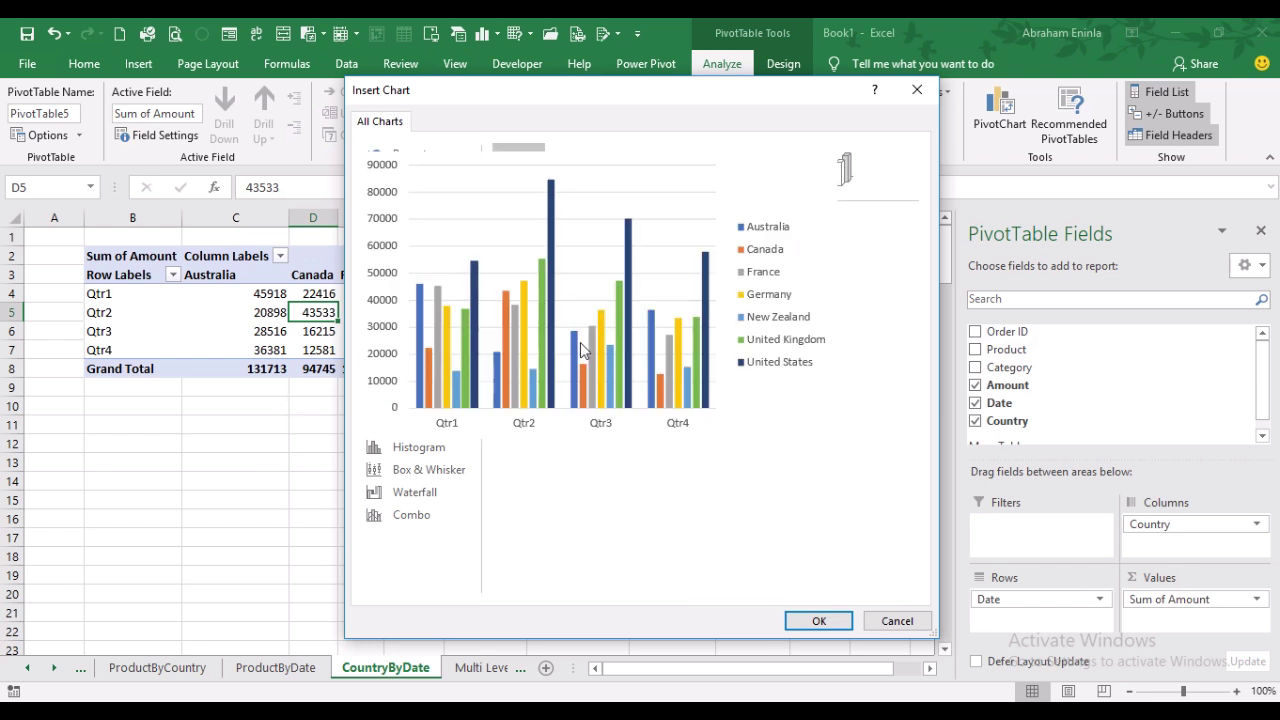
click(818, 621)
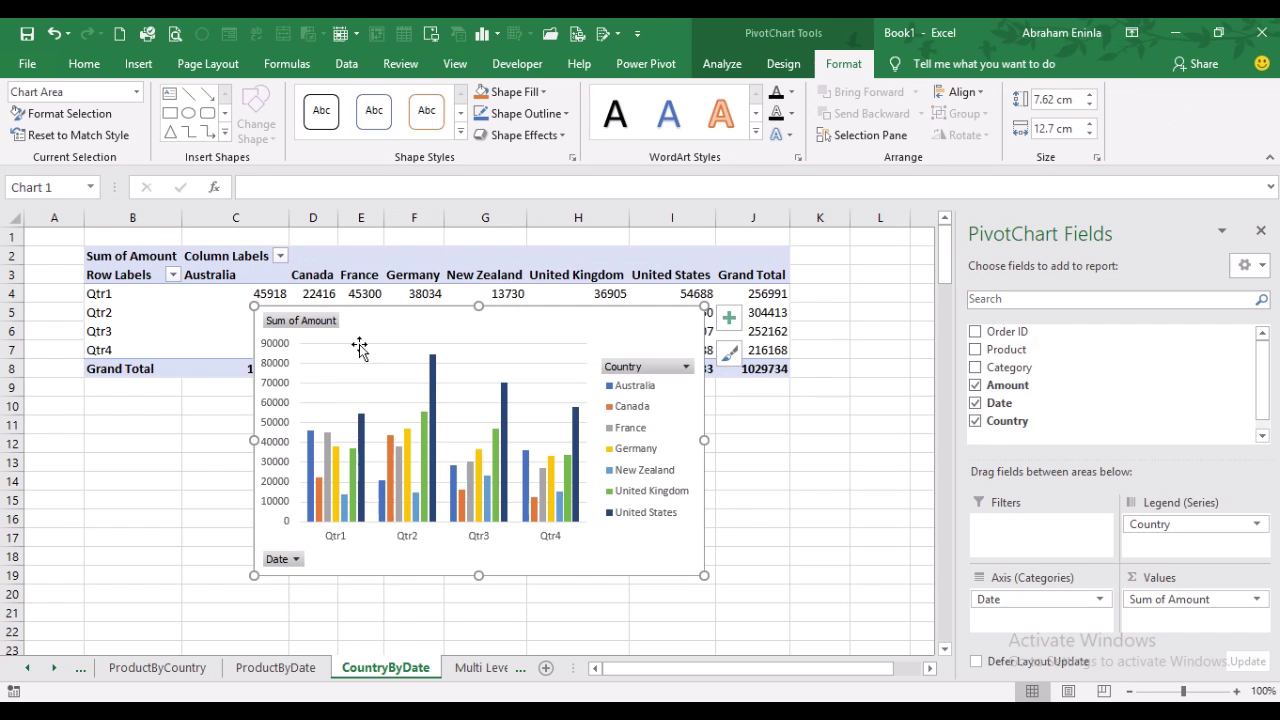
Move the PivotChart directly beneath the pivot table and enlarge it to about 19.95 cm wide and 9.38 cm high.
mouse_move(366, 323)
mouse_down()
mouse_move(171, 429)
mouse_move(199, 400)
mouse_up()
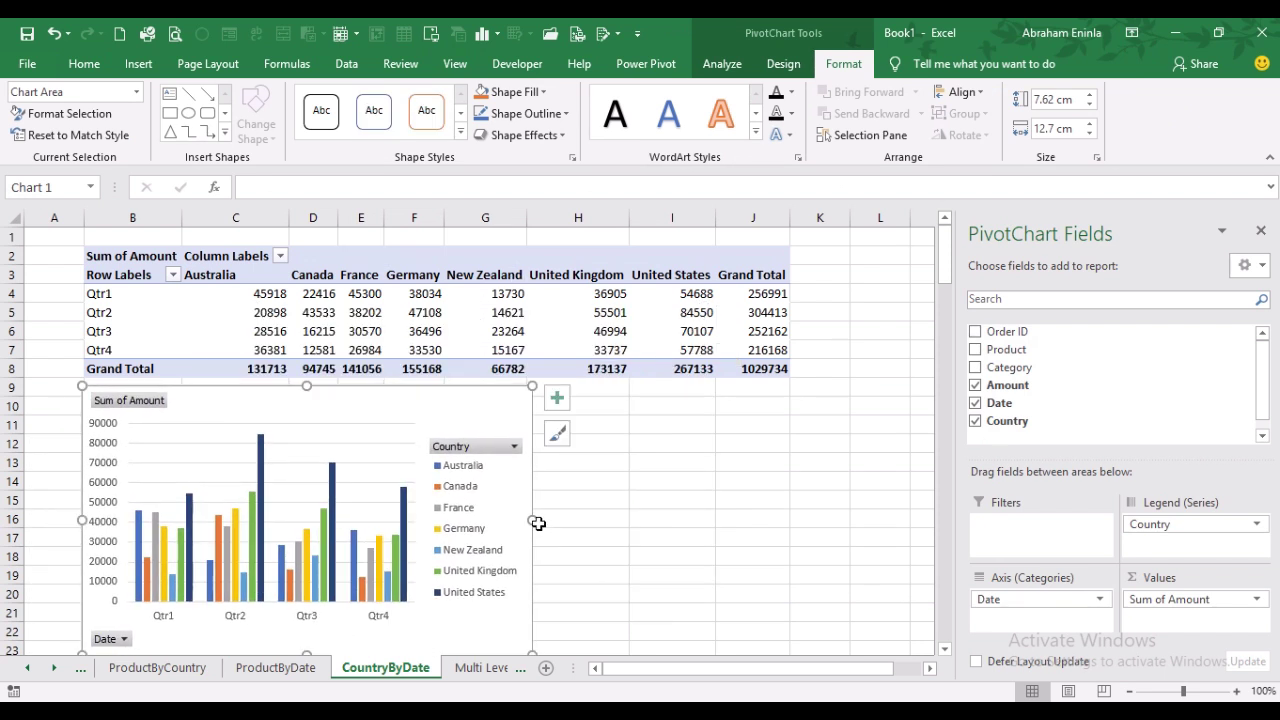
drag(533, 520, 790, 537)
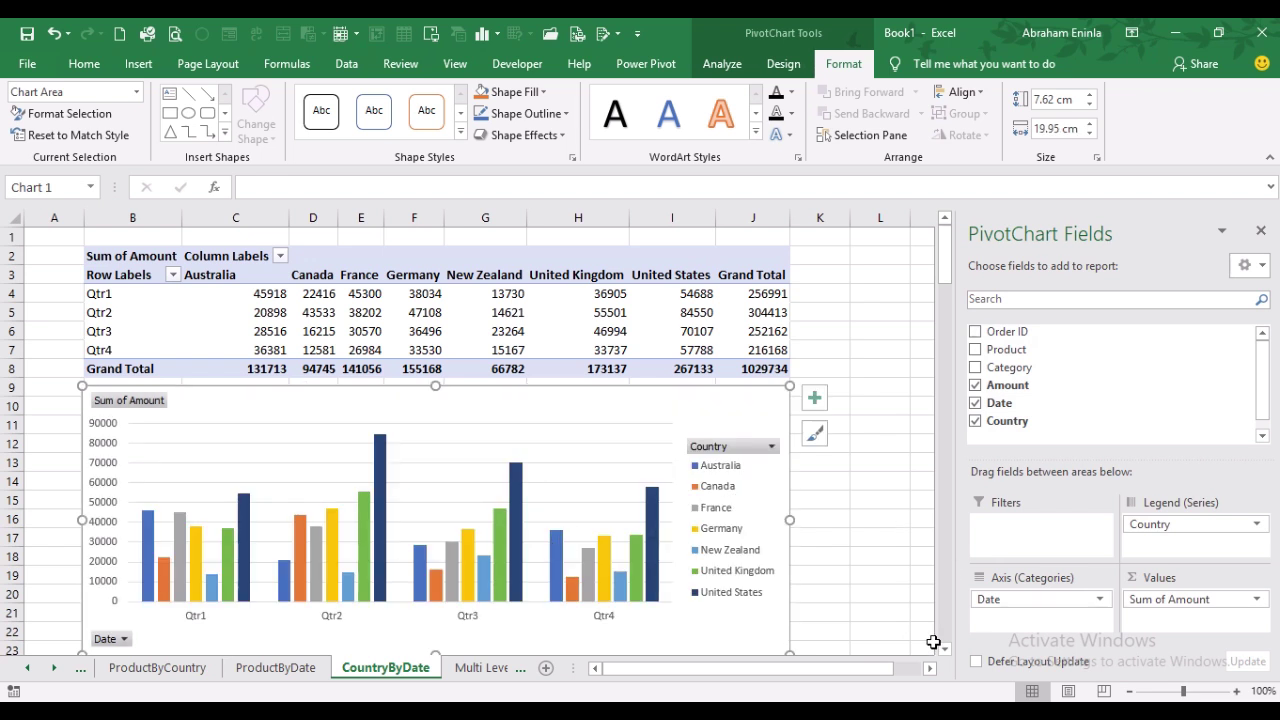
click(946, 651)
click(946, 651)
click(946, 651)
click(946, 651)
click(946, 651)
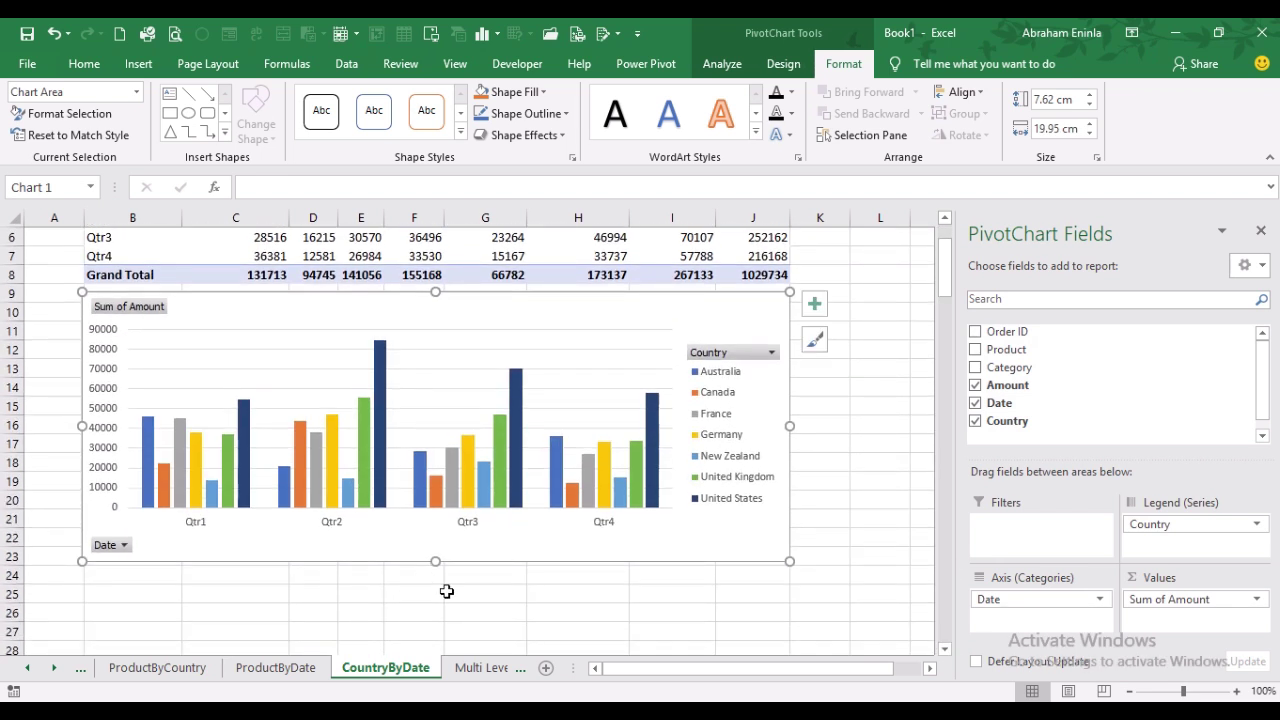
drag(437, 563, 432, 610)
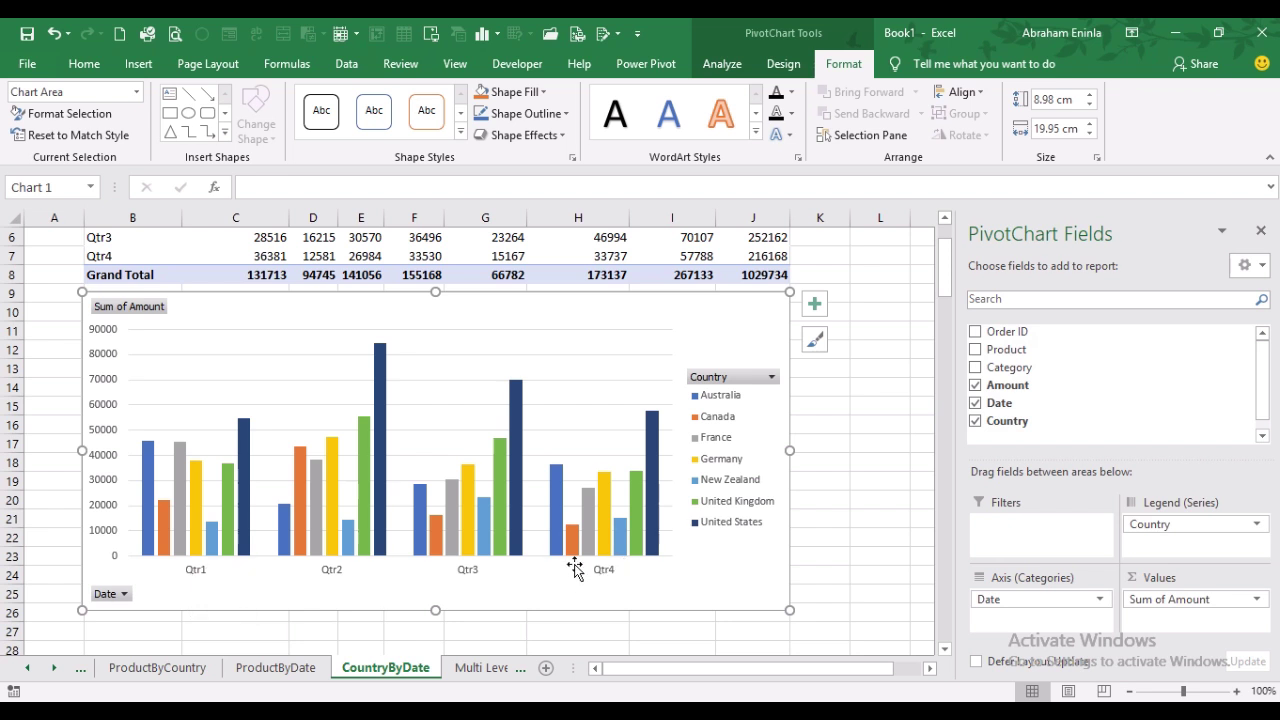
drag(440, 610, 437, 624)
scroll(404, 428, up, 2)
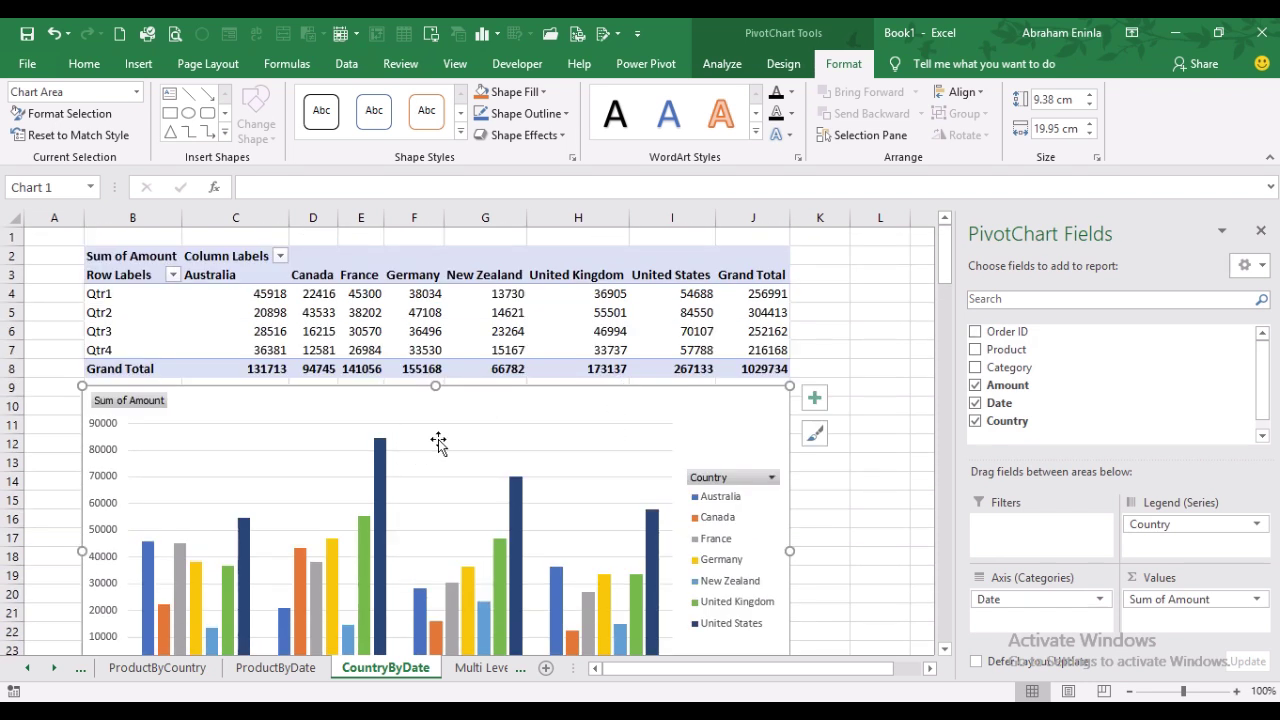
Filter the PivotChart's Country field to show only Australia, Canada, France and Germany.
scroll(437, 440, down, 2)
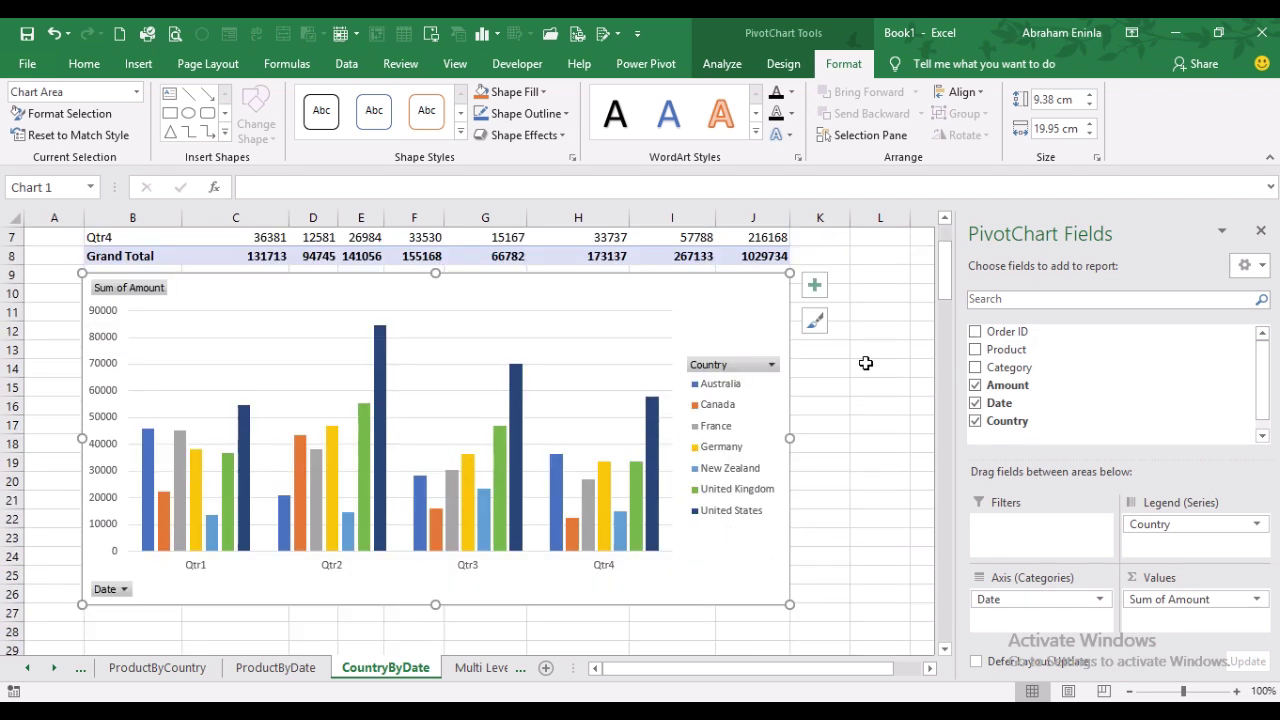
click(773, 364)
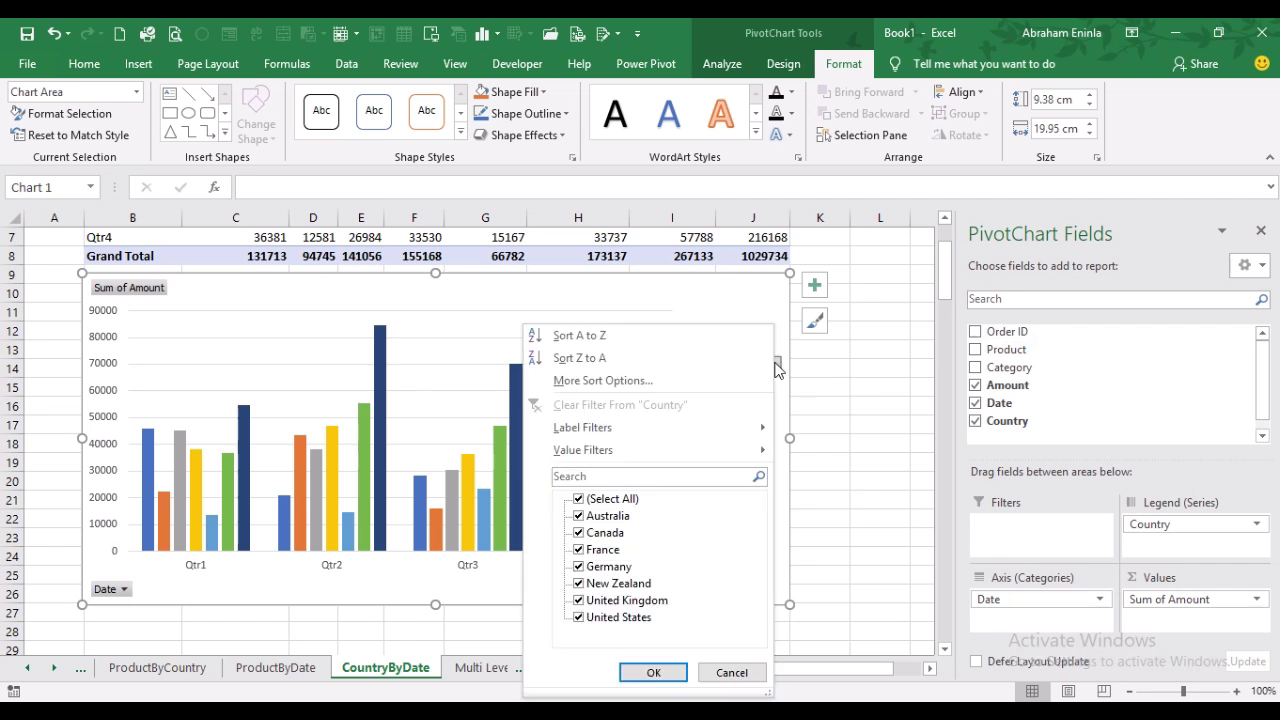
click(778, 366)
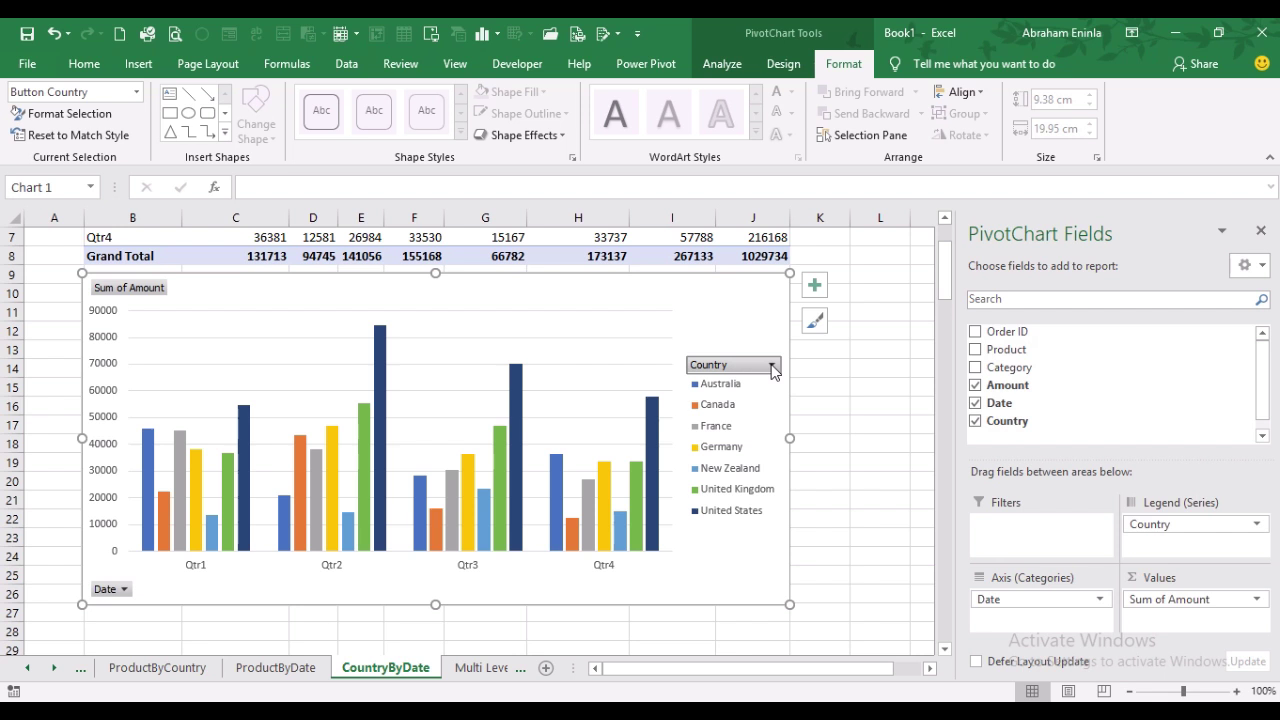
click(773, 366)
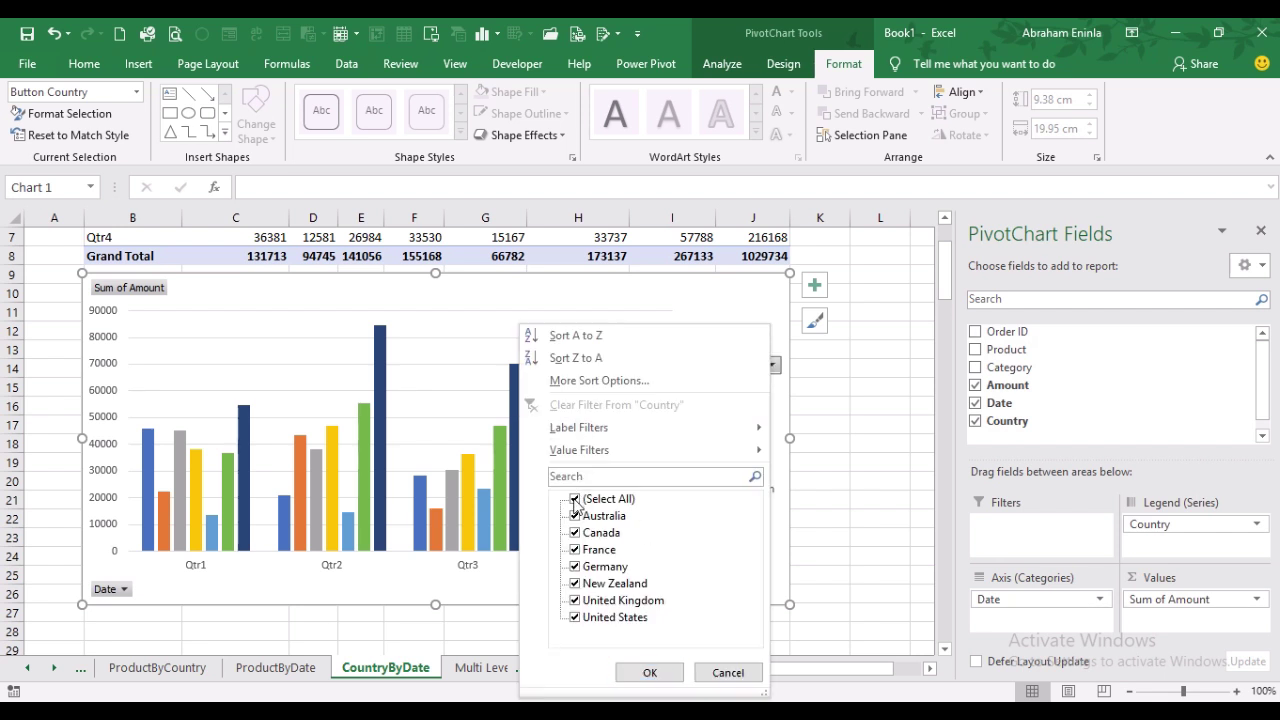
click(575, 500)
click(575, 516)
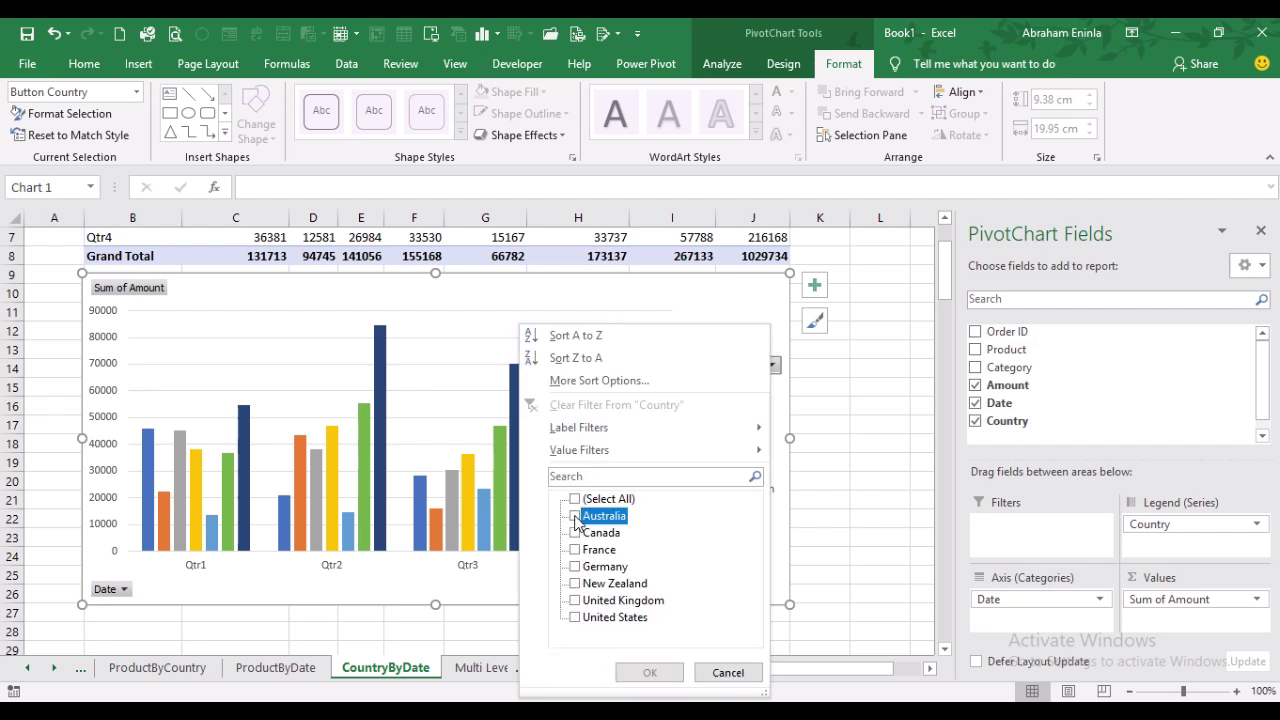
click(575, 533)
click(575, 550)
click(575, 567)
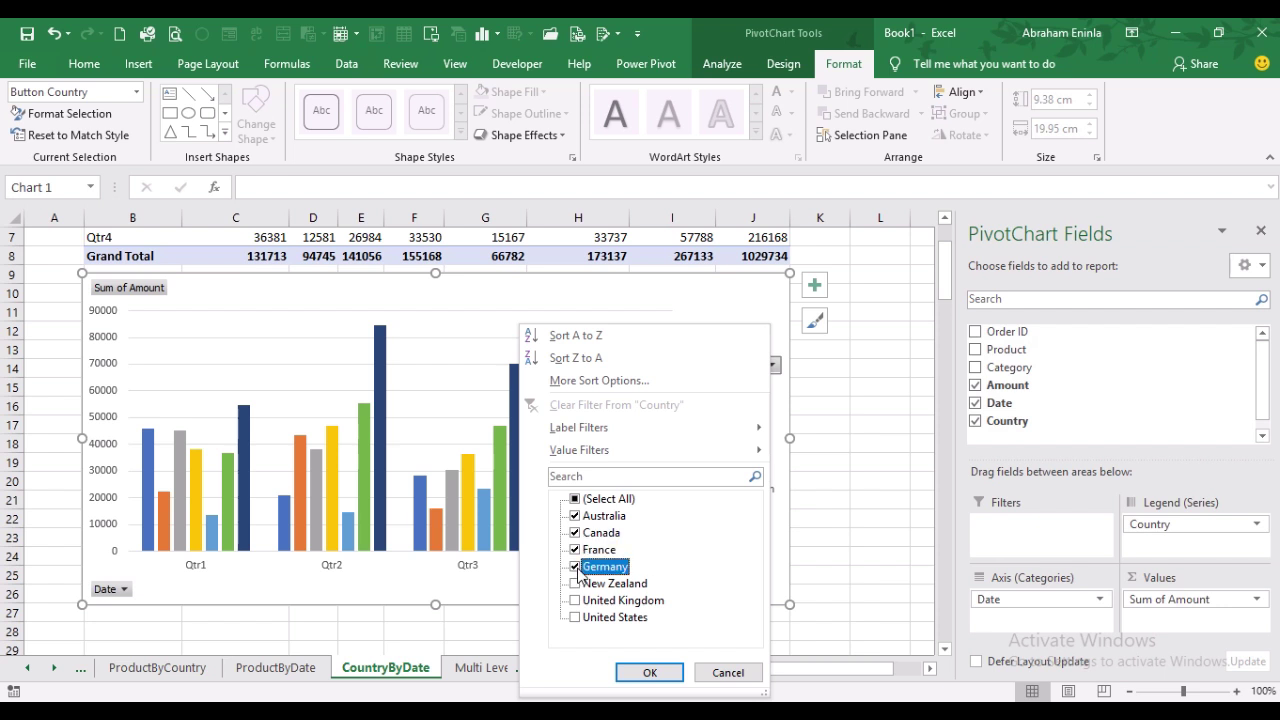
click(650, 672)
scroll(400, 420, up, 1)
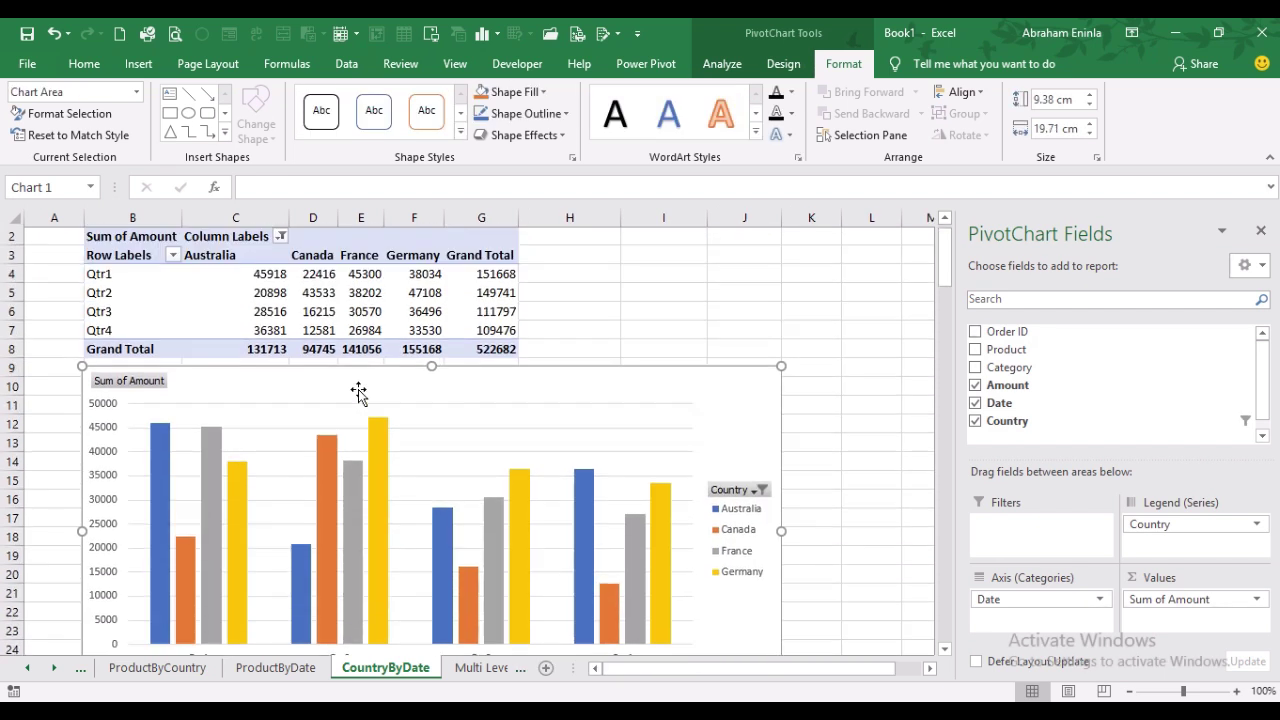
Filter the PivotChart's Date field to show only Qtr1 and Qtr2.
scroll(509, 491, down, 3)
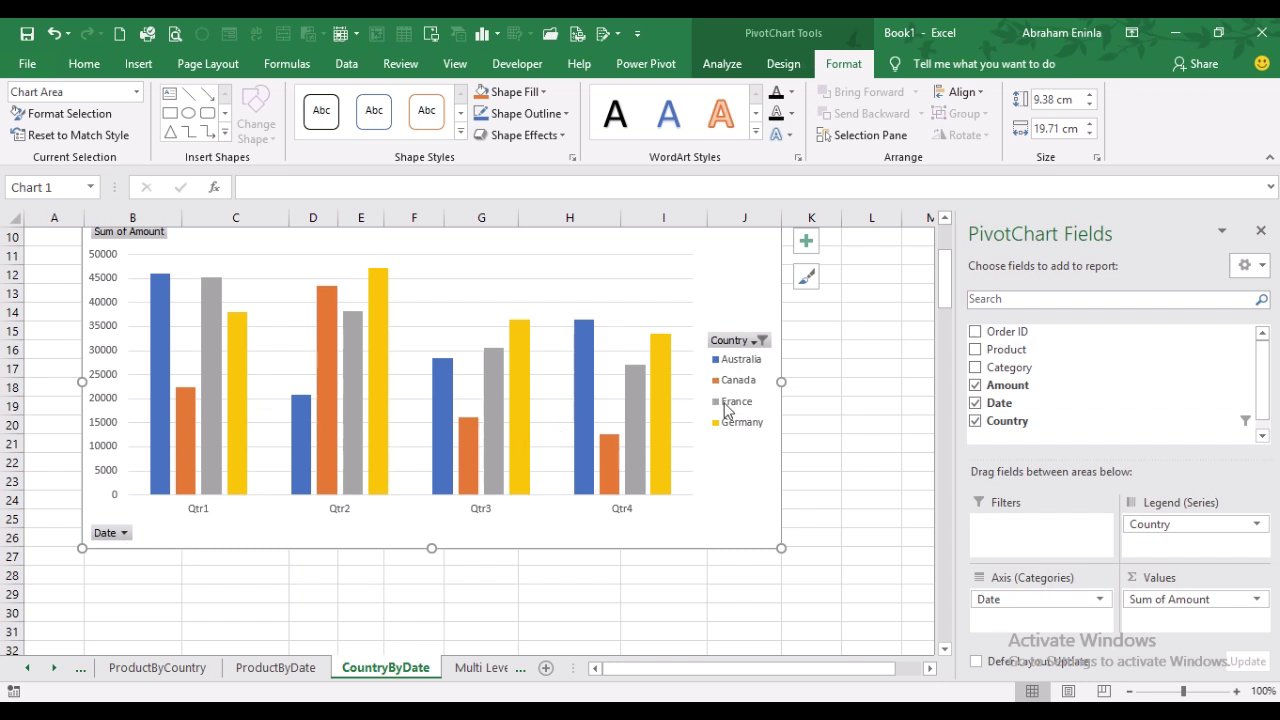
click(124, 534)
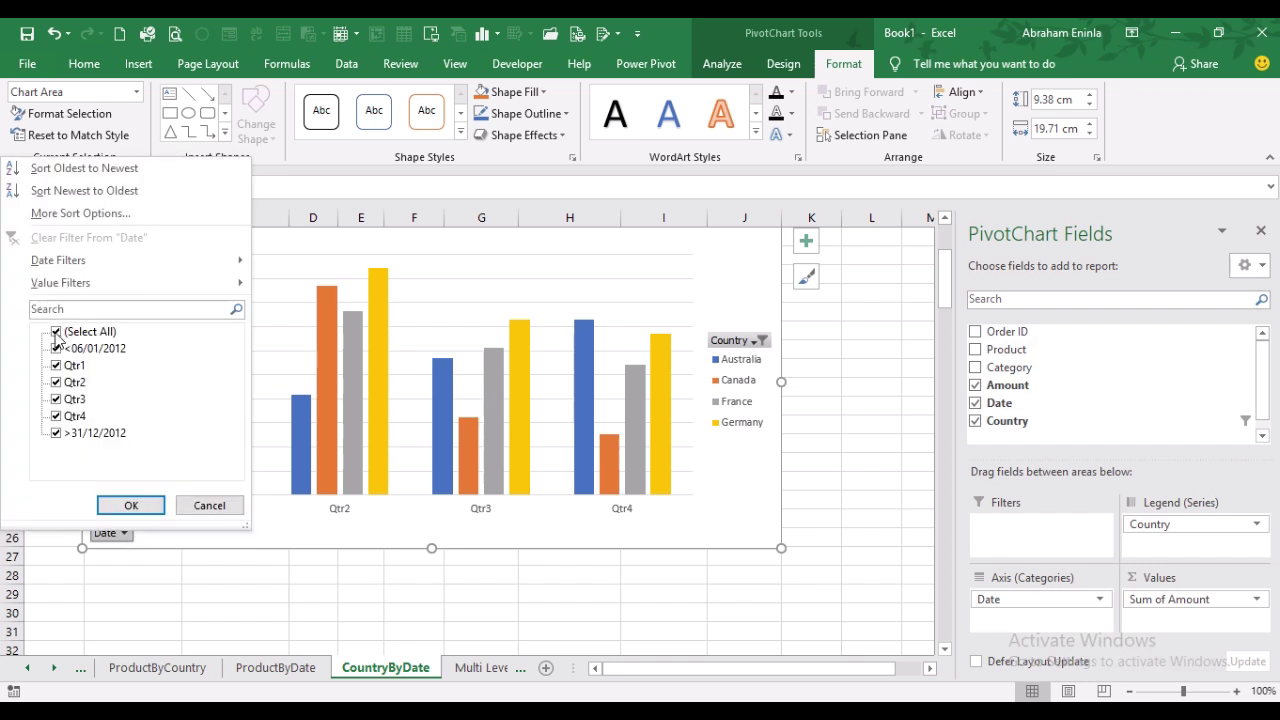
click(56, 333)
click(56, 365)
click(56, 382)
click(128, 507)
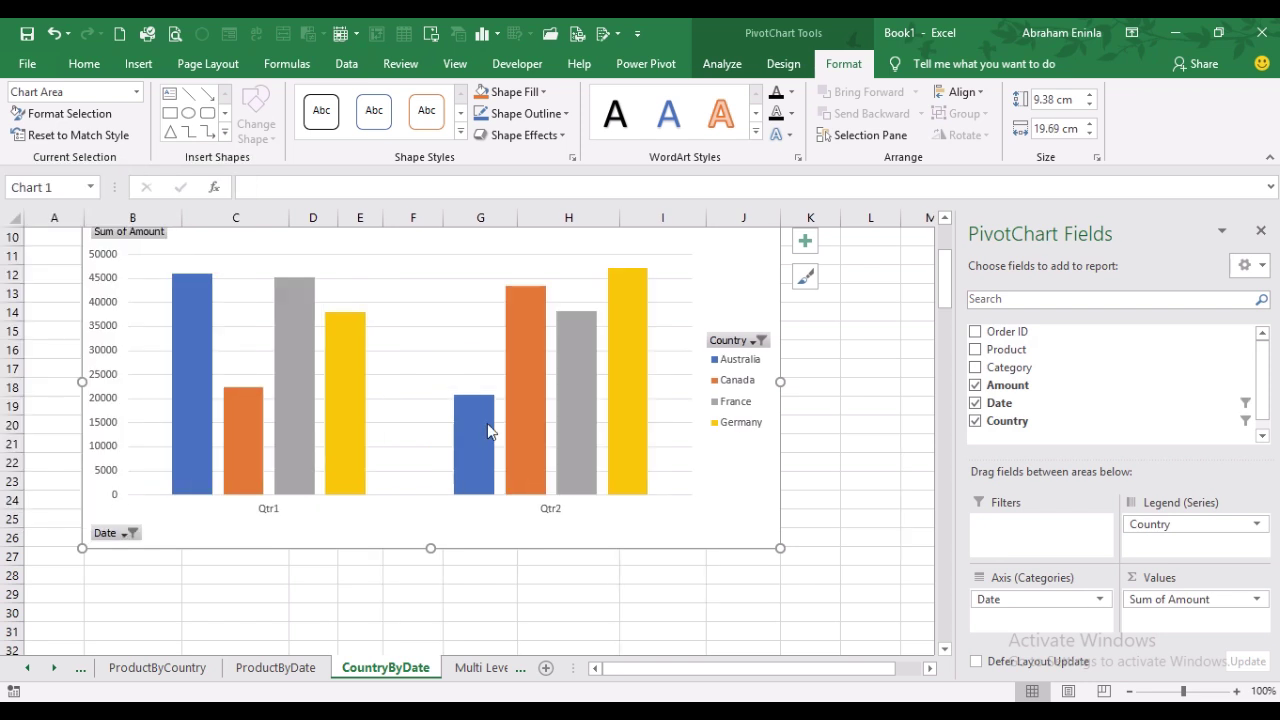
scroll(358, 442, up, 3)
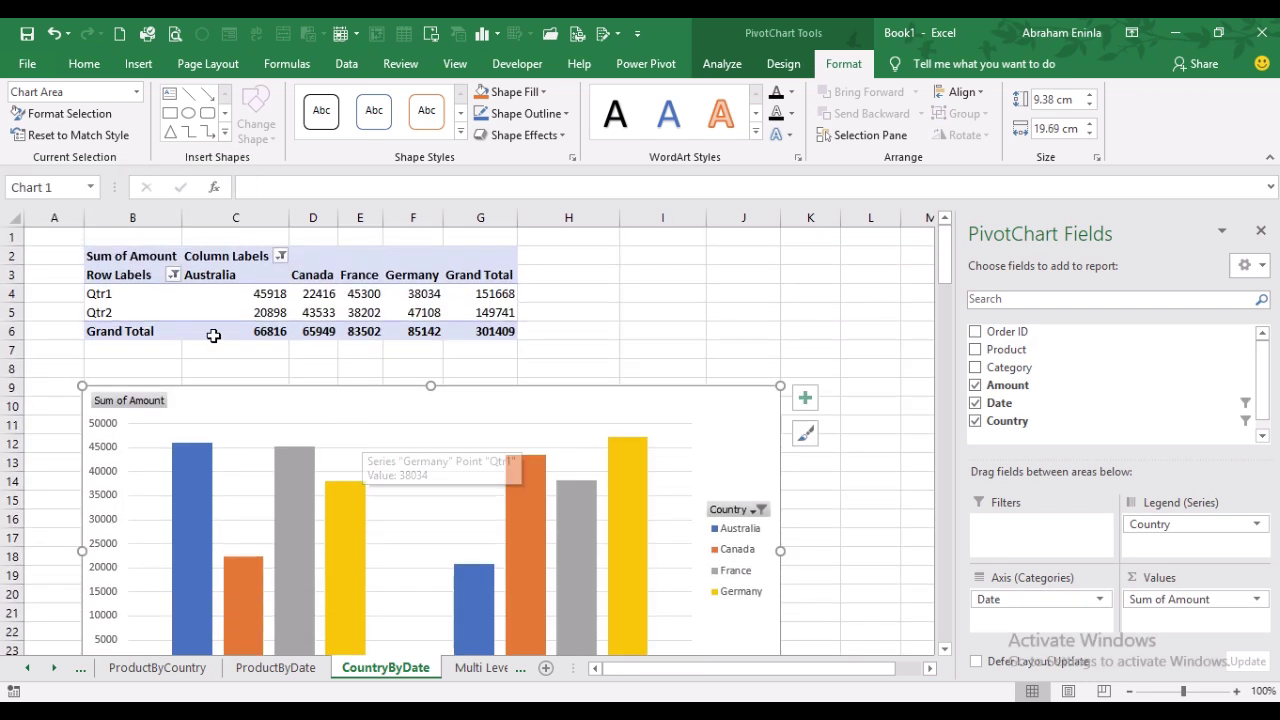
scroll(383, 374, down, 1)
scroll(383, 374, up, 1)
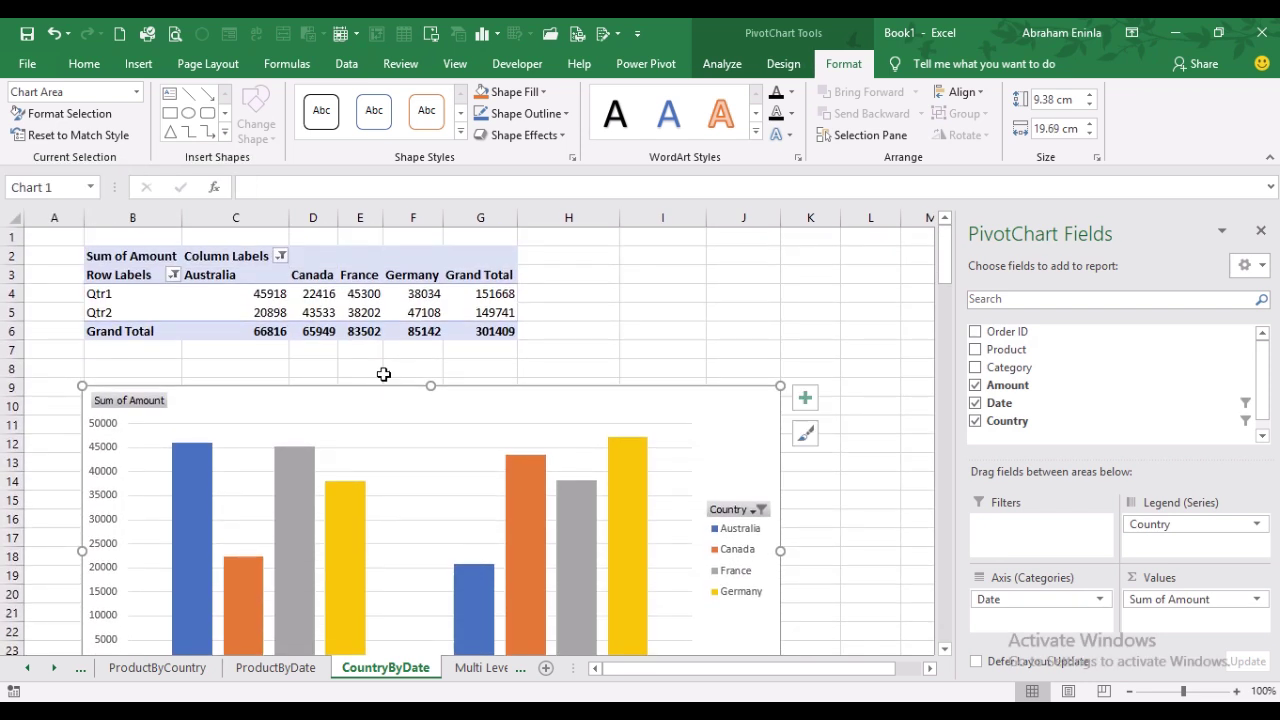
Clear the Country and Date filters from the PivotChart.
click(761, 511)
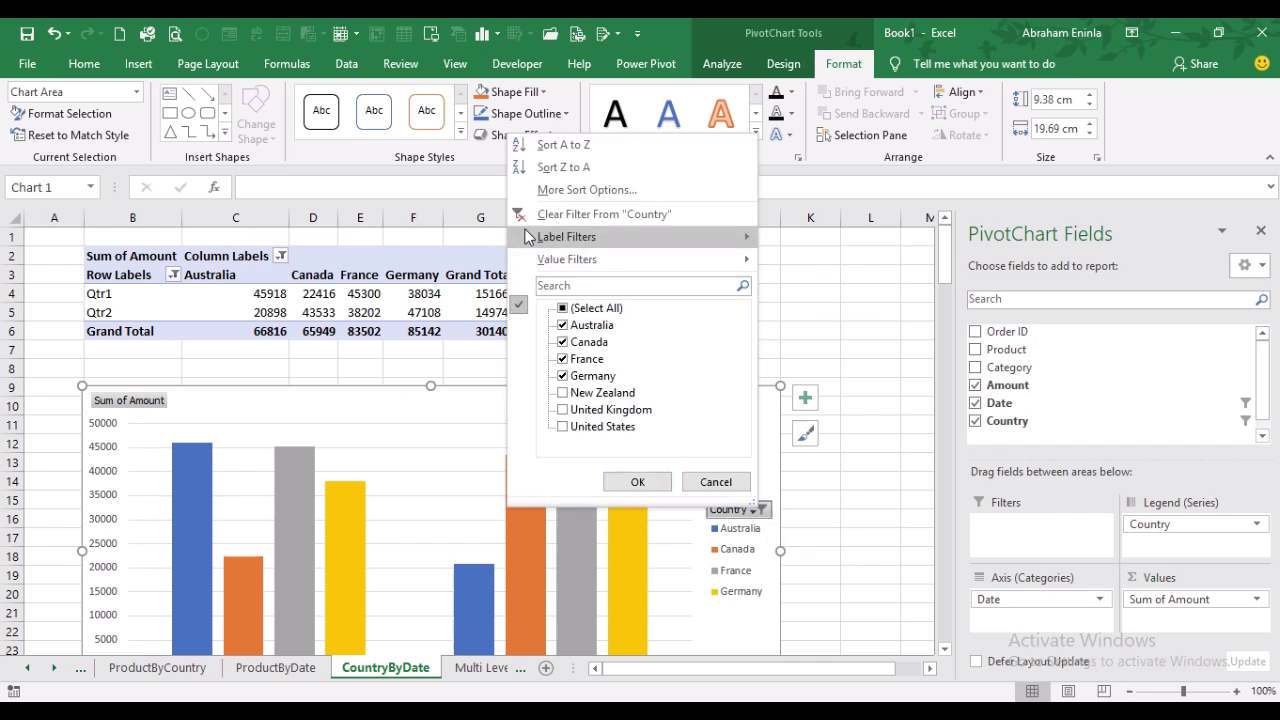
click(621, 215)
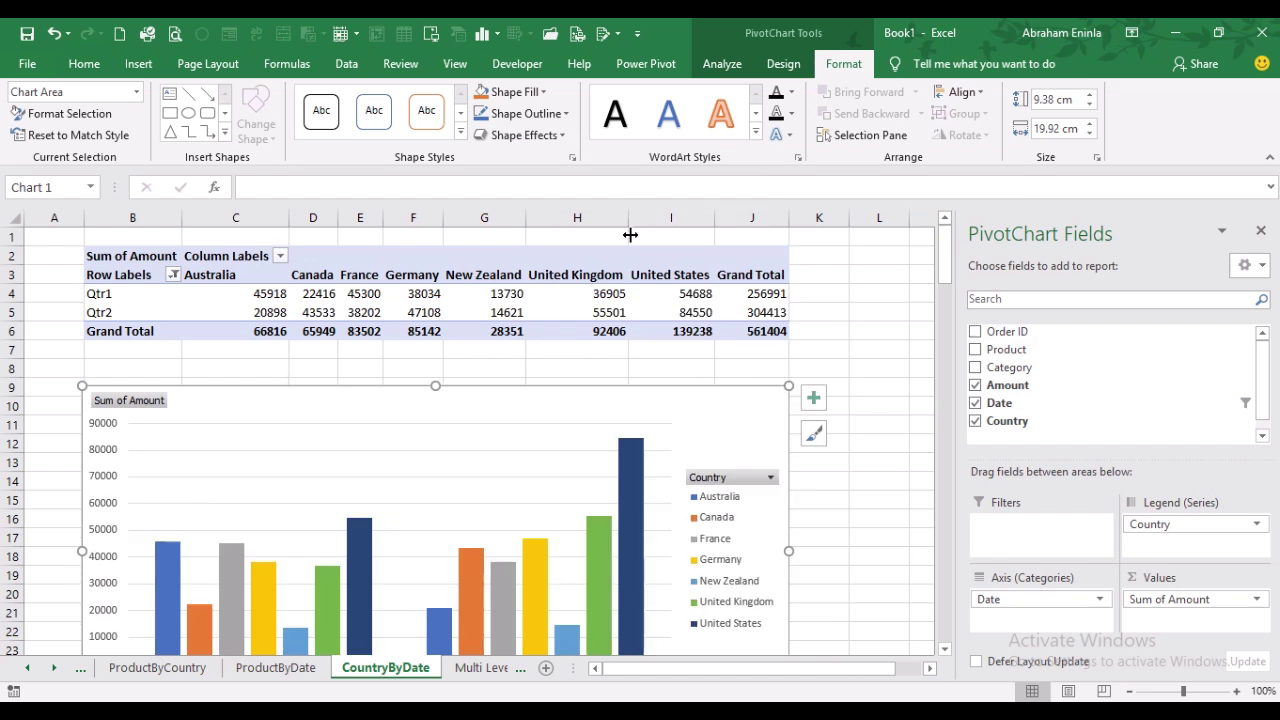
scroll(296, 508, down, 4)
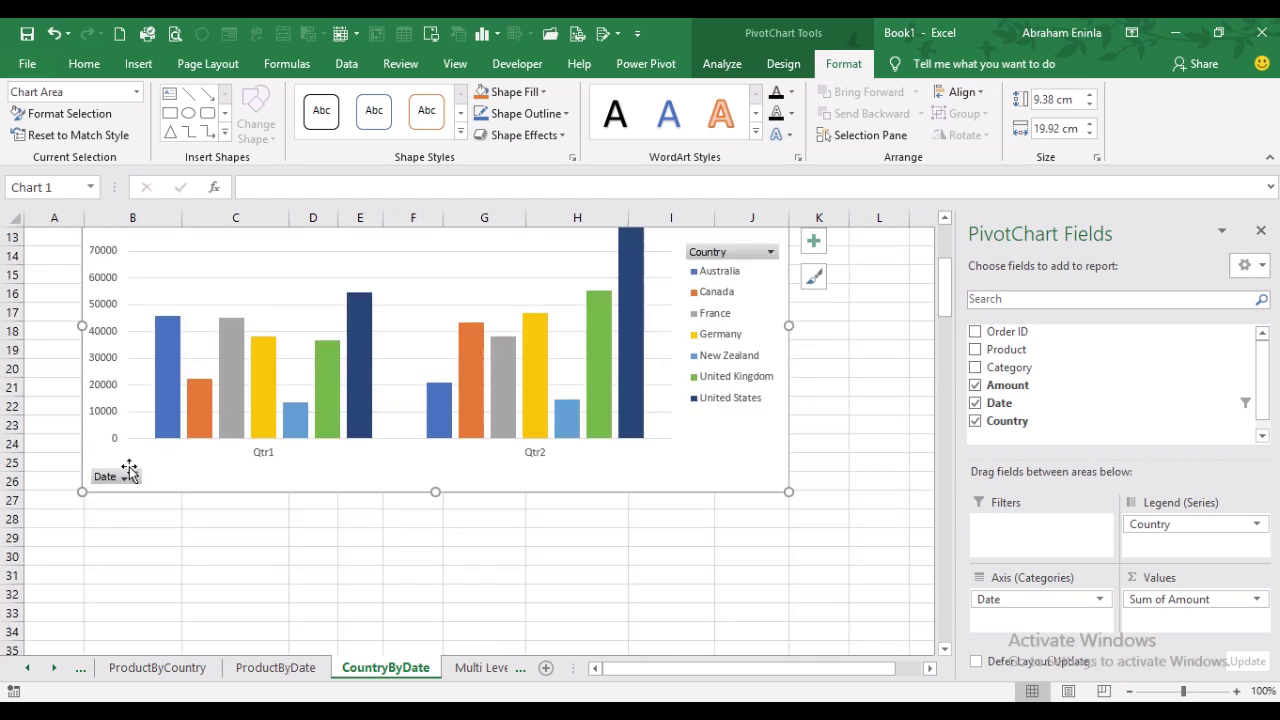
click(130, 478)
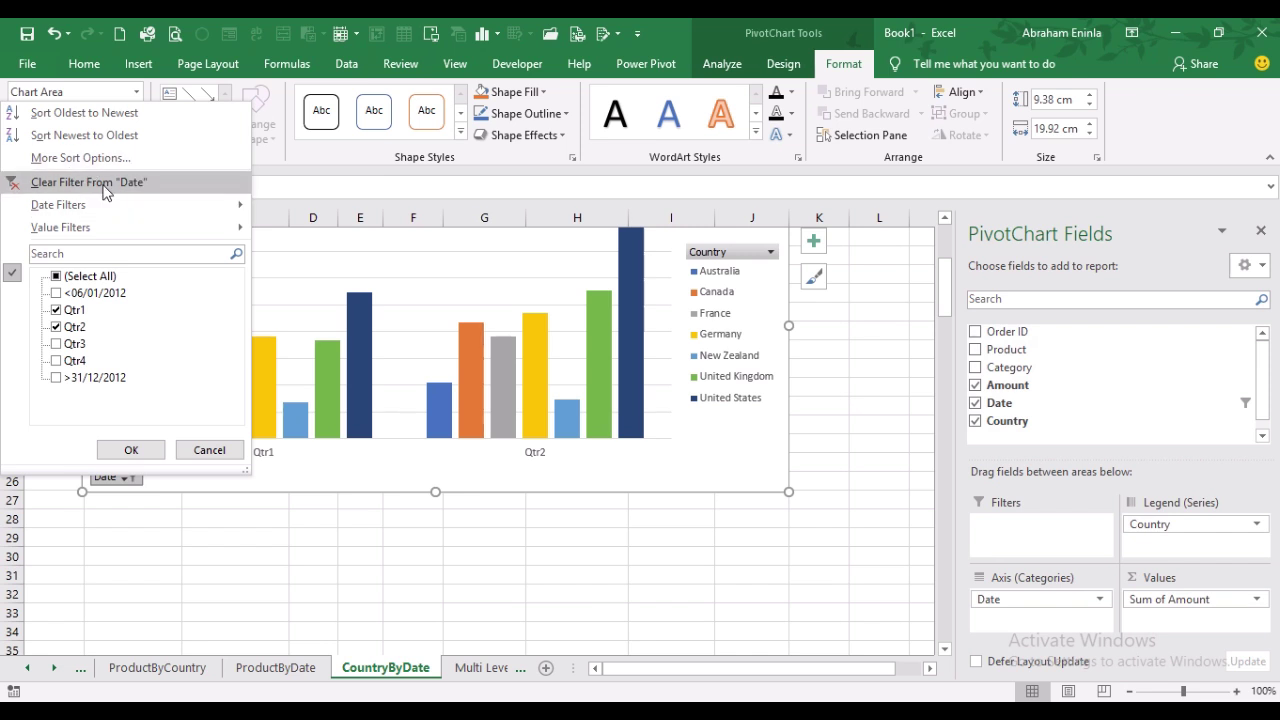
click(145, 182)
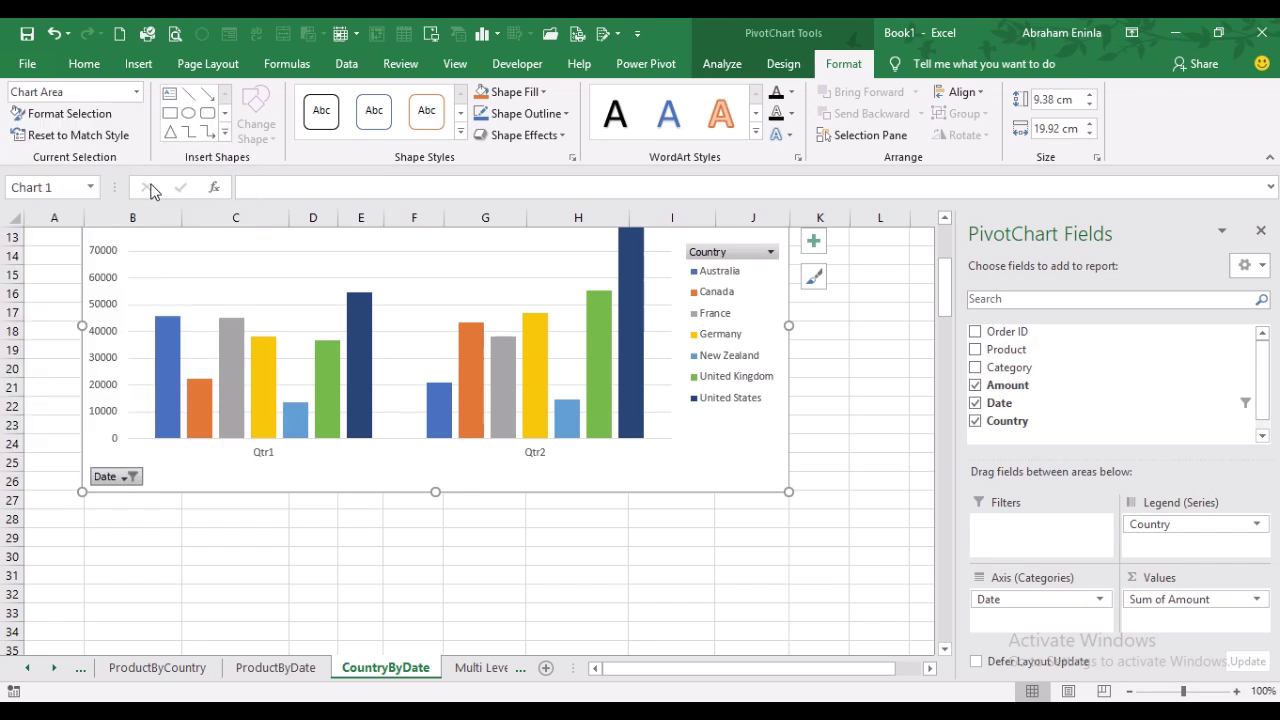
scroll(543, 480, up, 3)
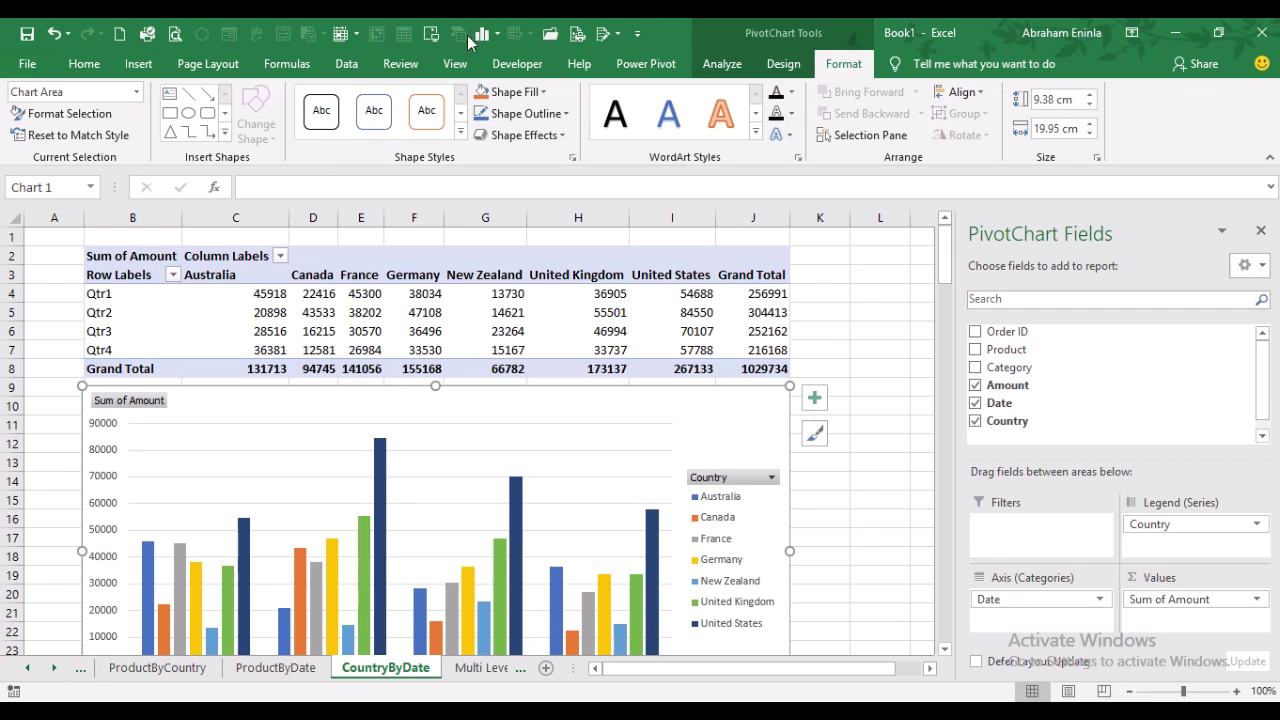
Create a pivot table from the Raw Data range A1:F214 on the existing Multi Level sheet at cell B2.
mouse_move(475, 42)
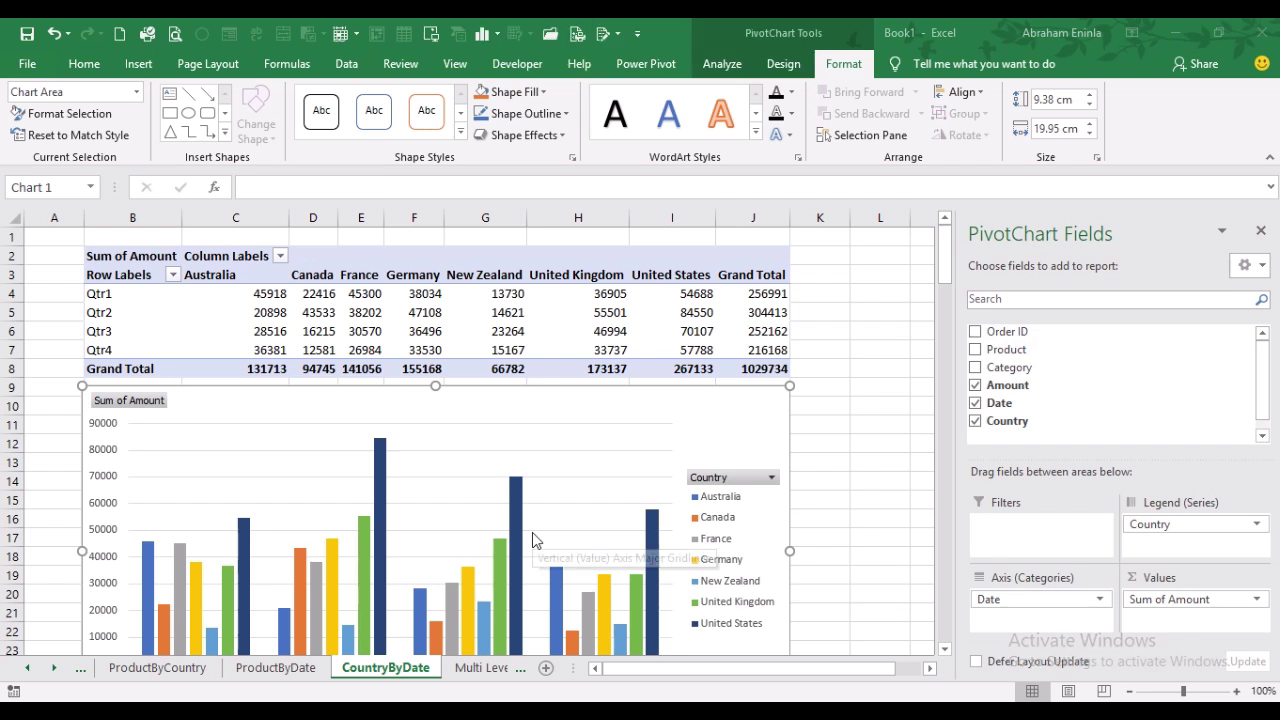
click(467, 668)
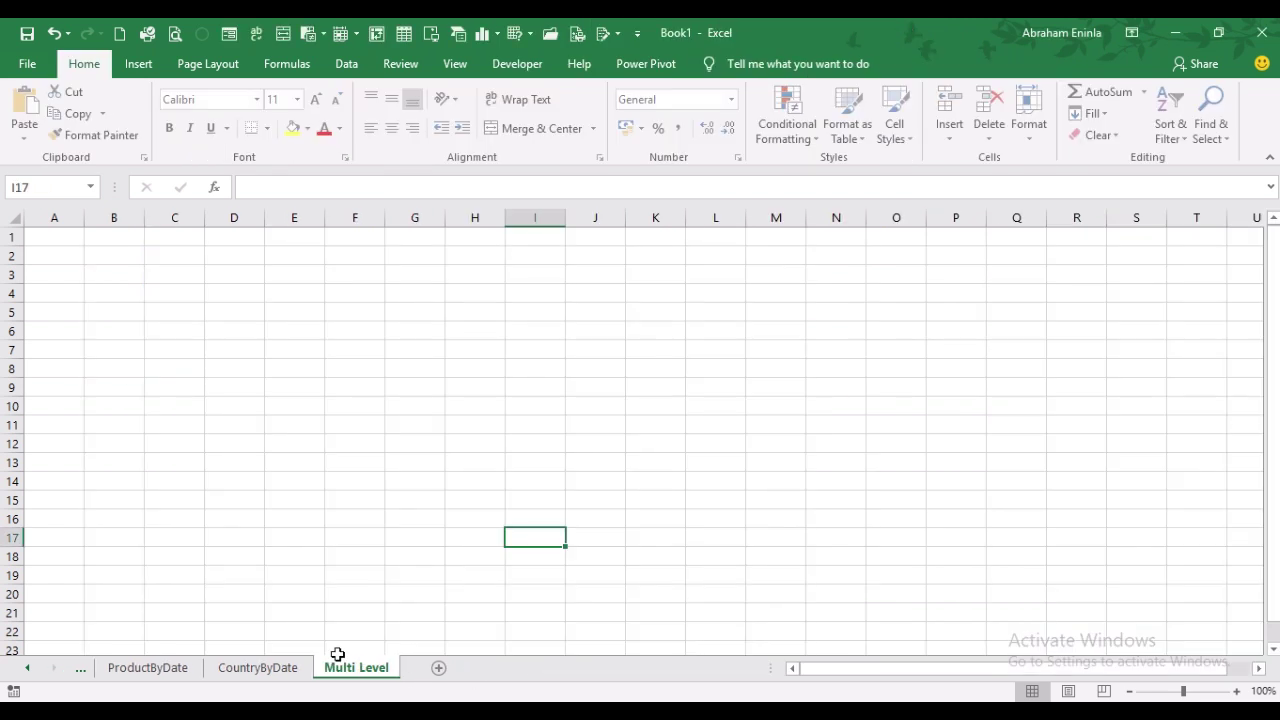
click(29, 668)
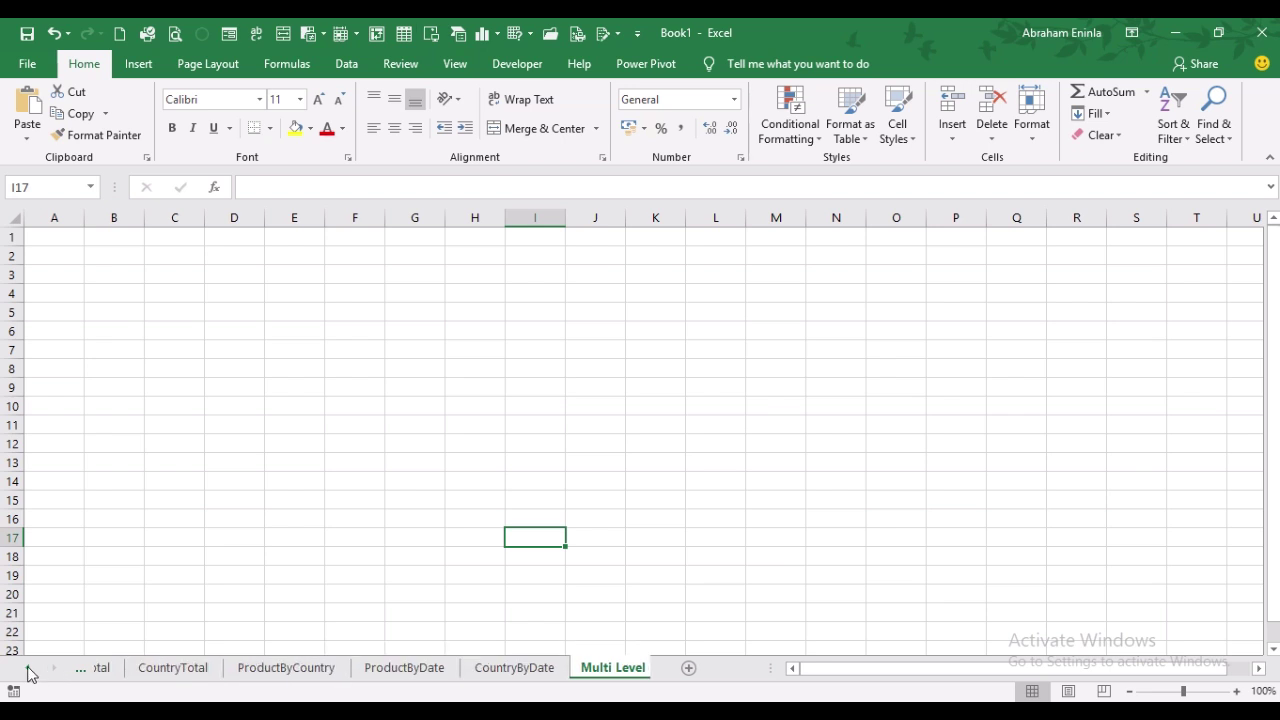
click(143, 677)
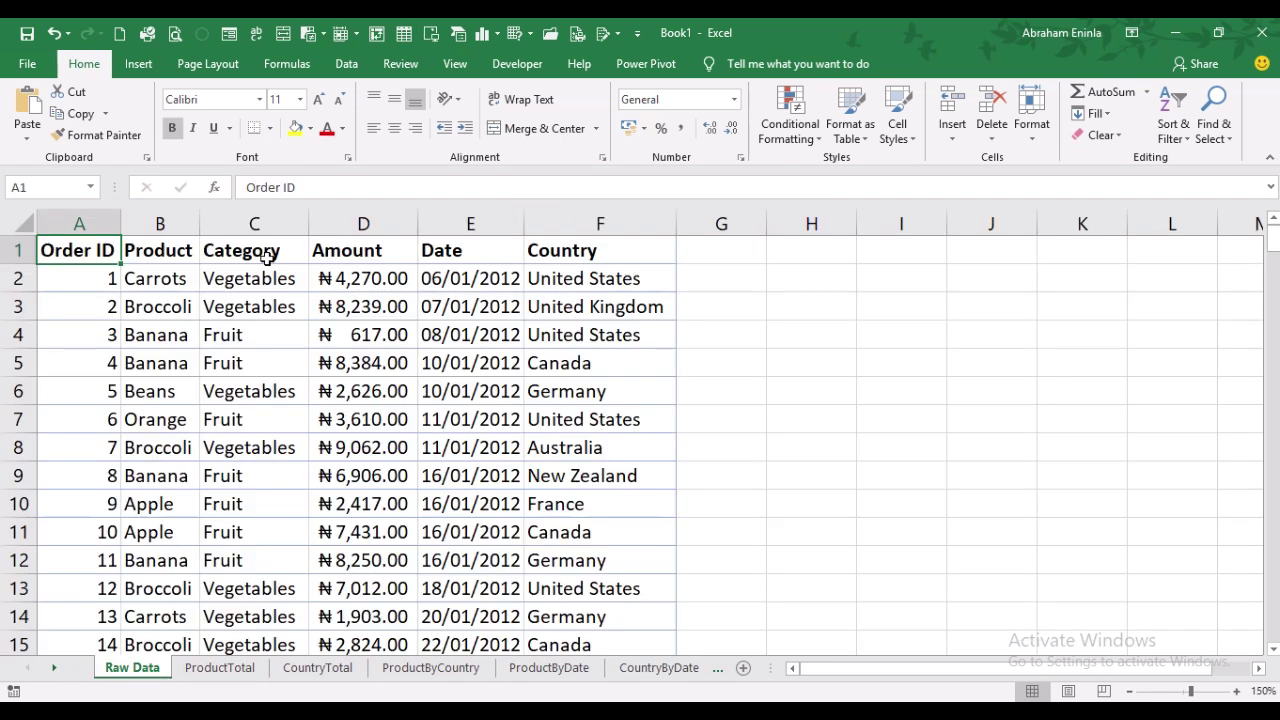
click(143, 66)
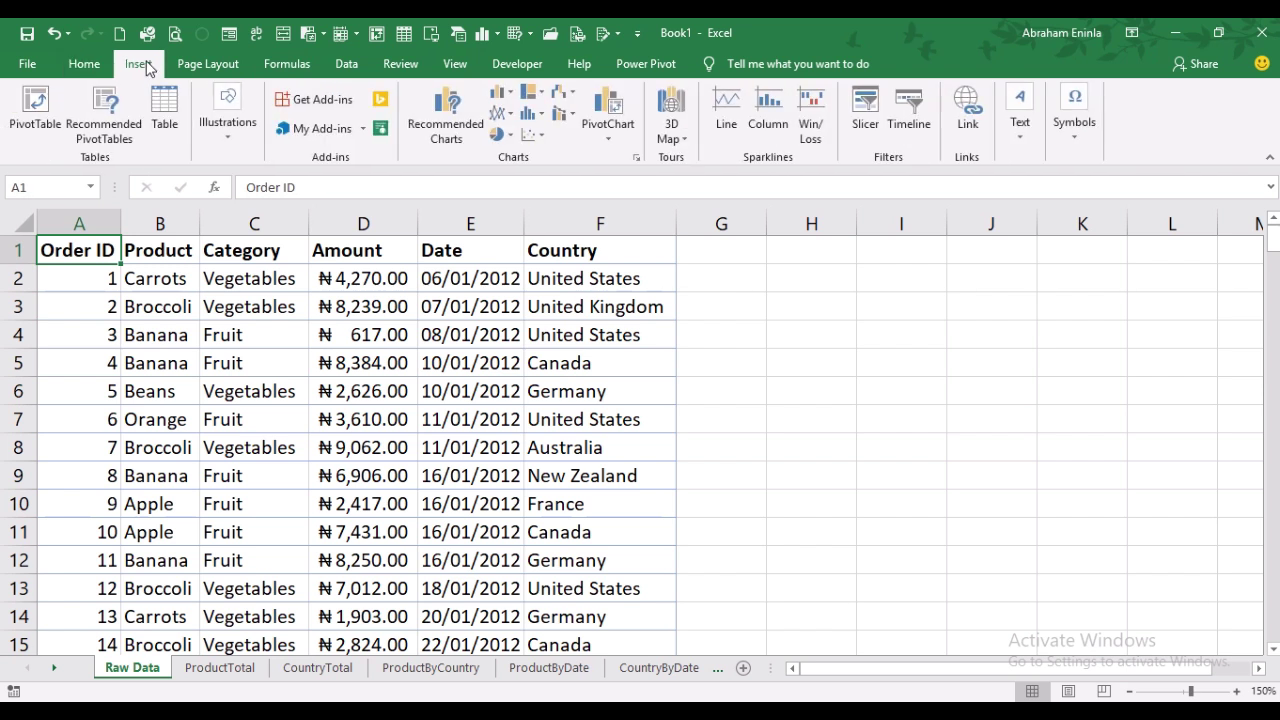
click(38, 120)
click(746, 430)
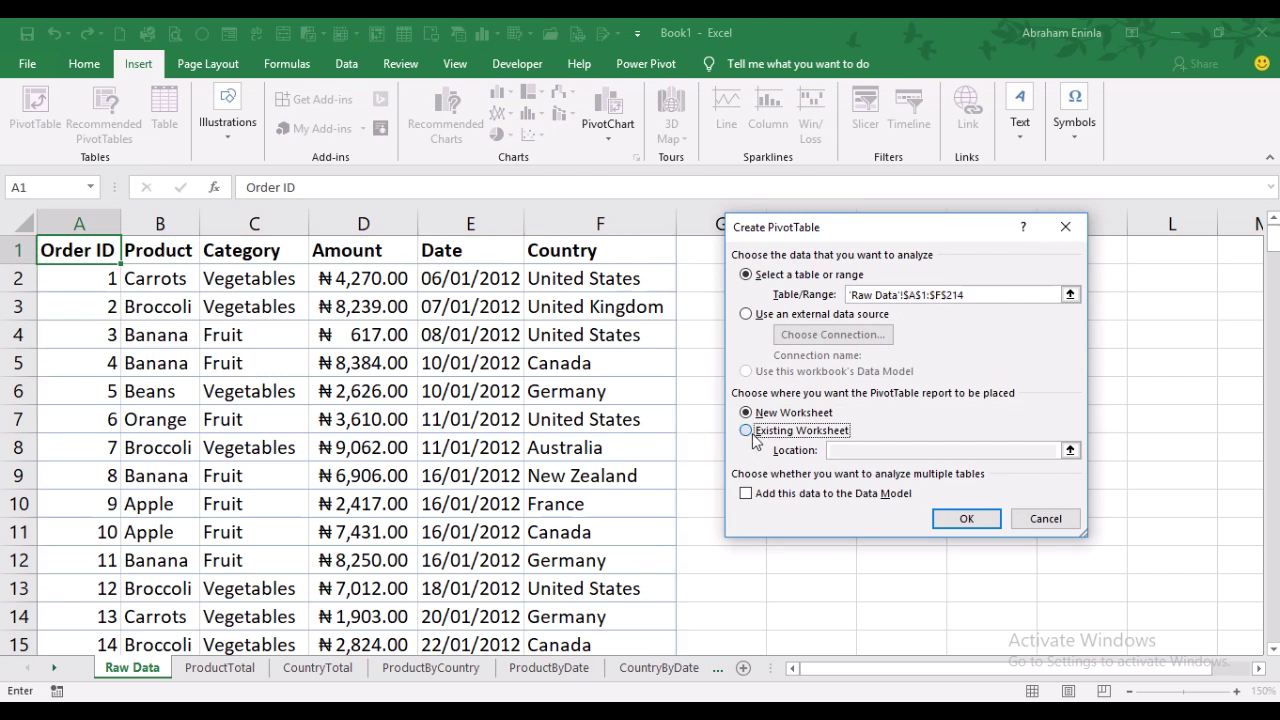
click(851, 450)
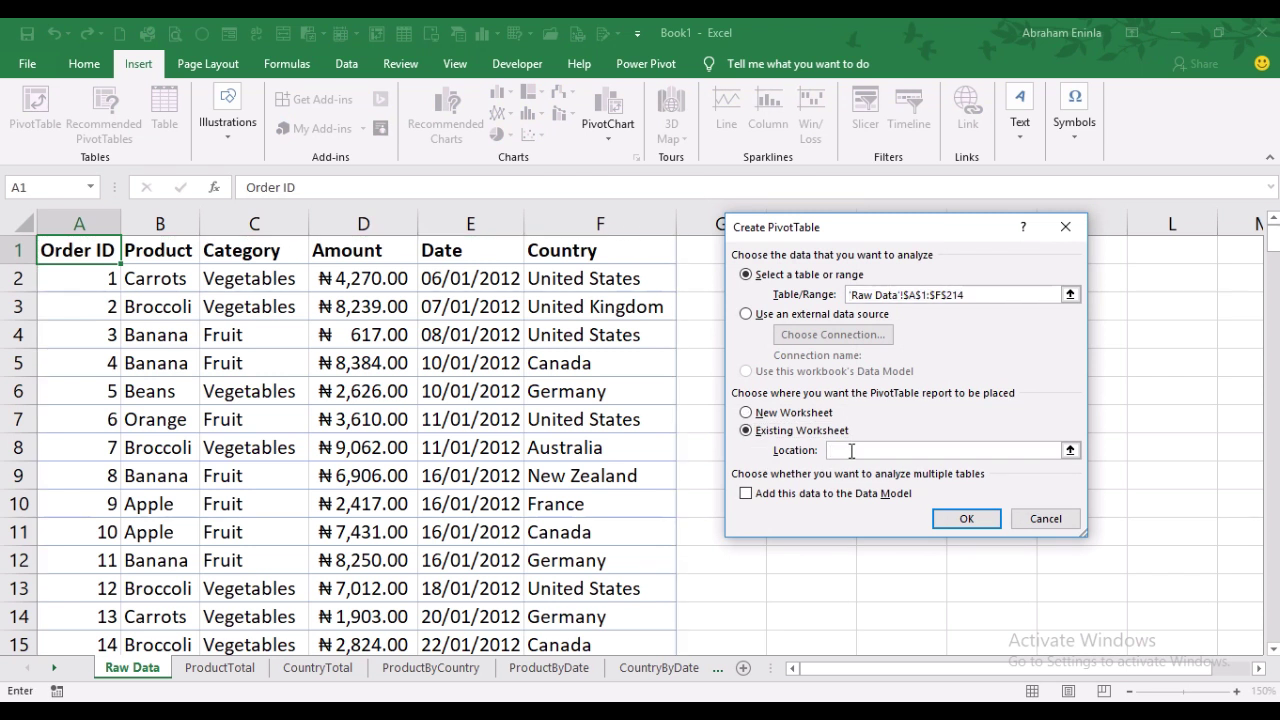
click(55, 668)
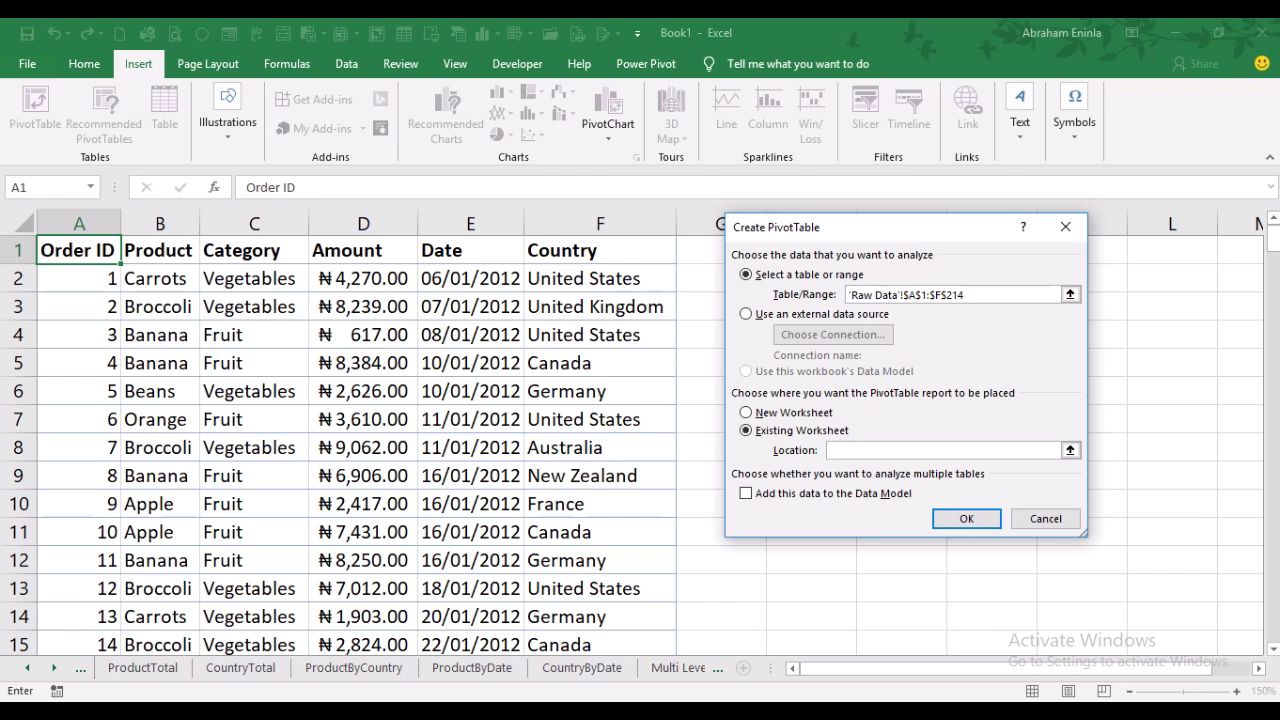
click(676, 668)
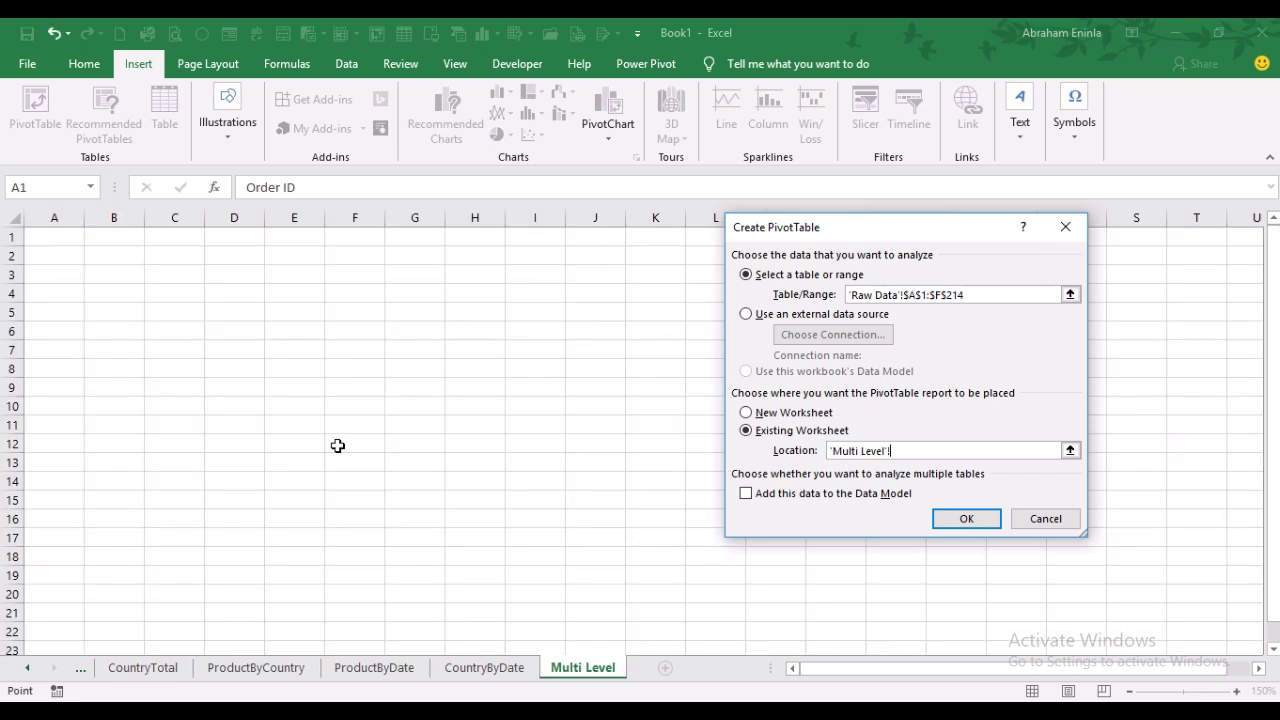
click(100, 257)
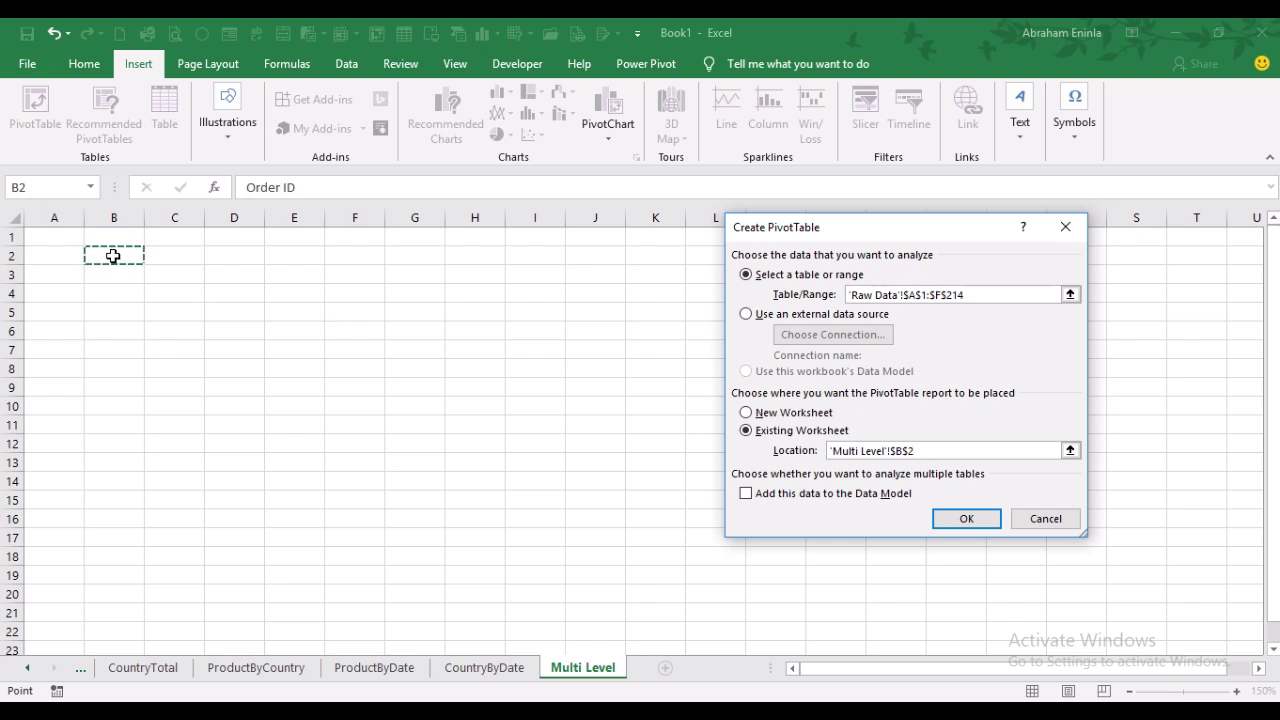
click(966, 518)
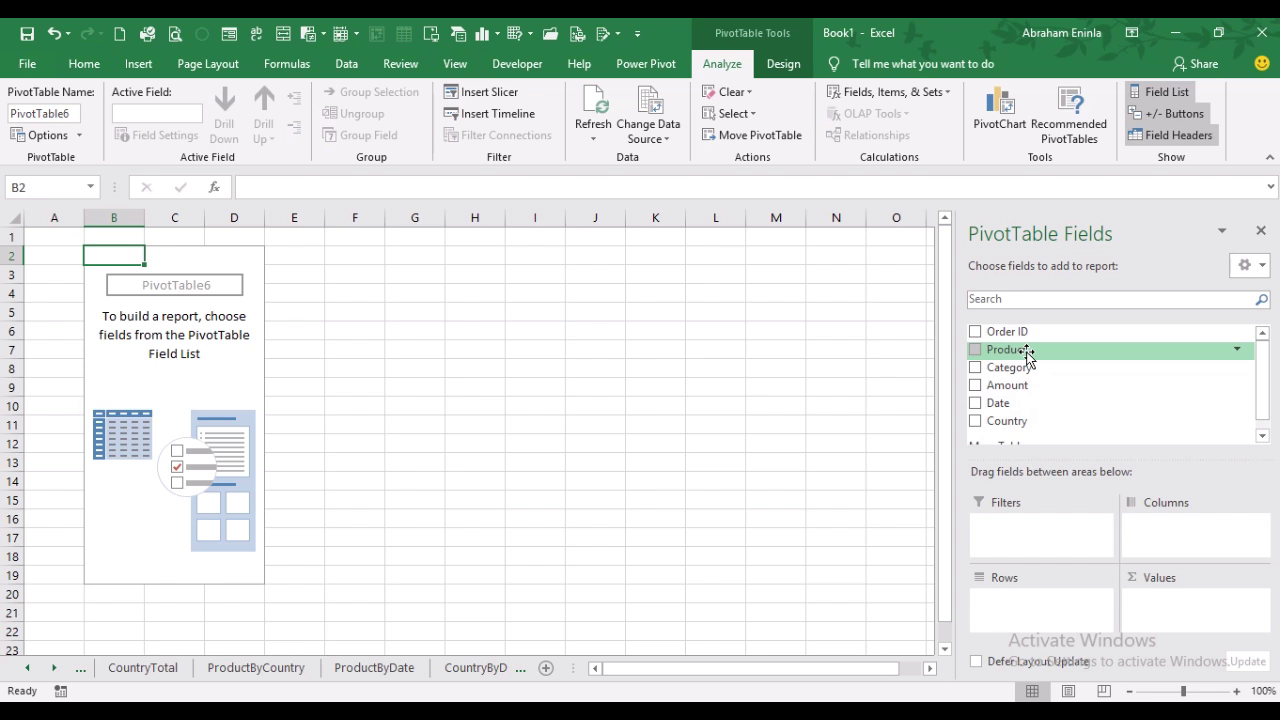
Lay out the pivot table with Category as filter, Country then Product as rows, Date as columns and Sum of Amount as values.
drag(1026, 367, 1026, 520)
drag(1025, 533, 1027, 532)
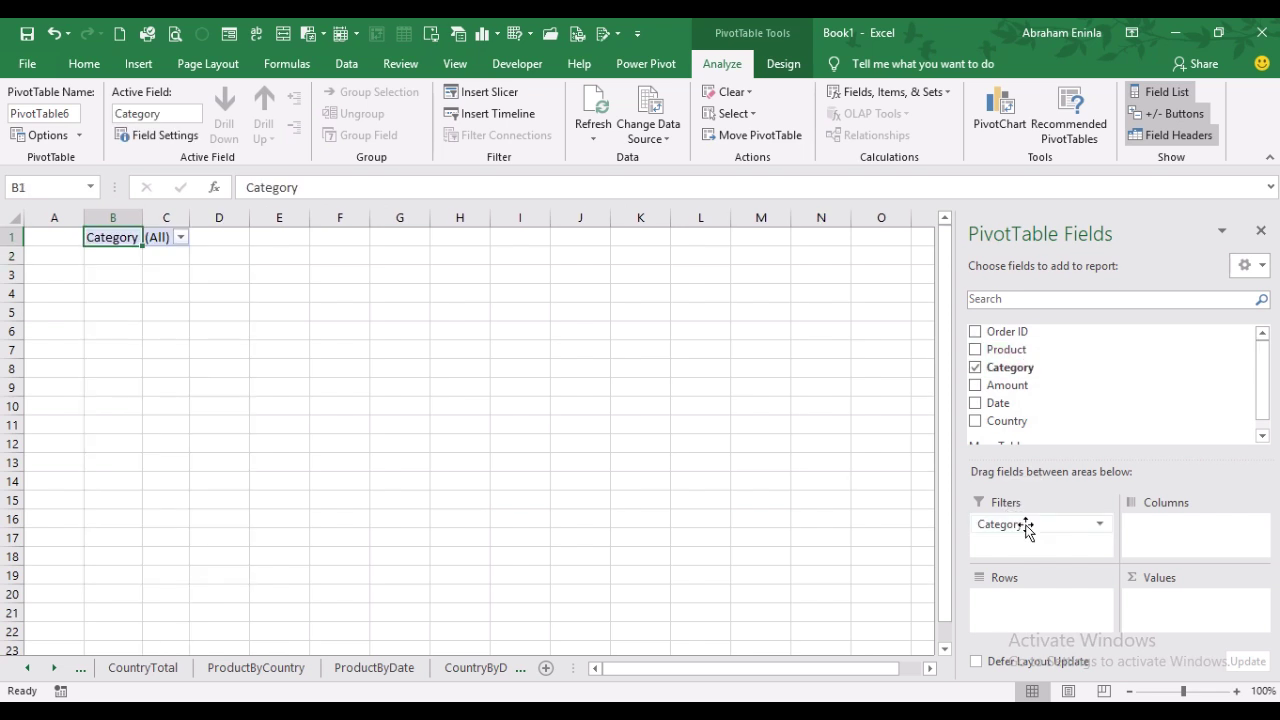
drag(1028, 382, 1190, 605)
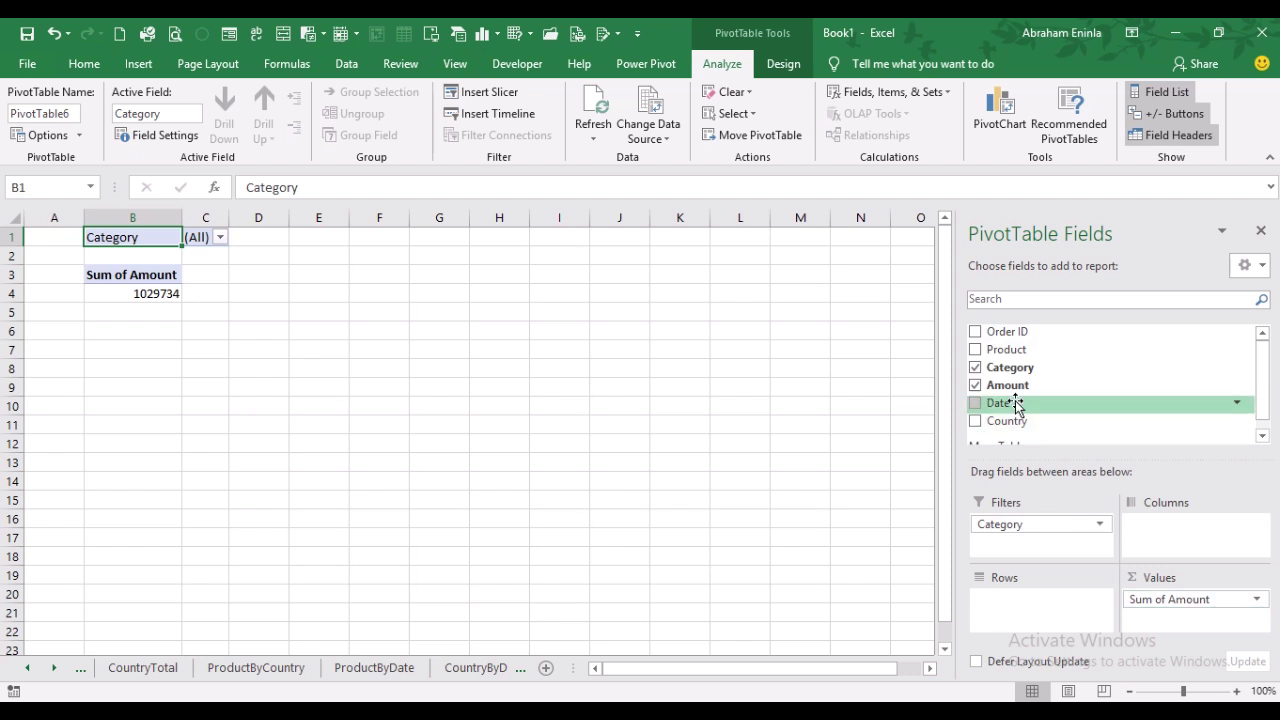
drag(1015, 424, 1025, 602)
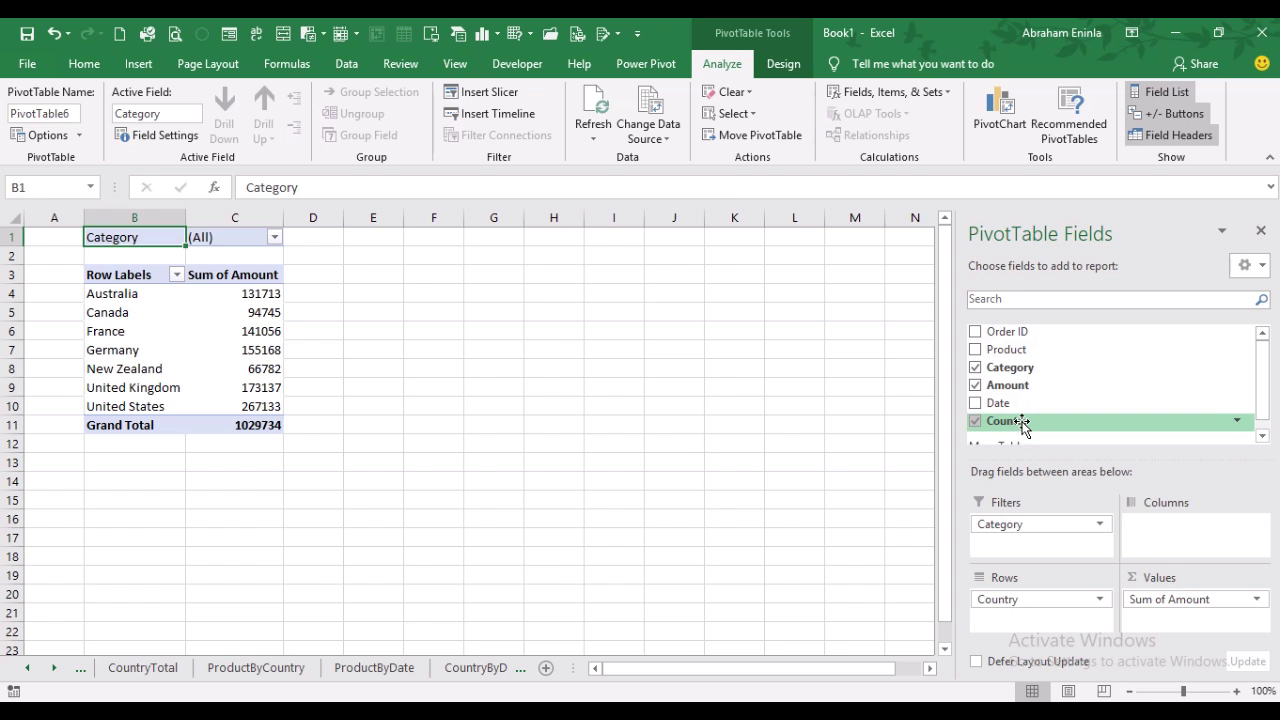
drag(1022, 424, 1022, 600)
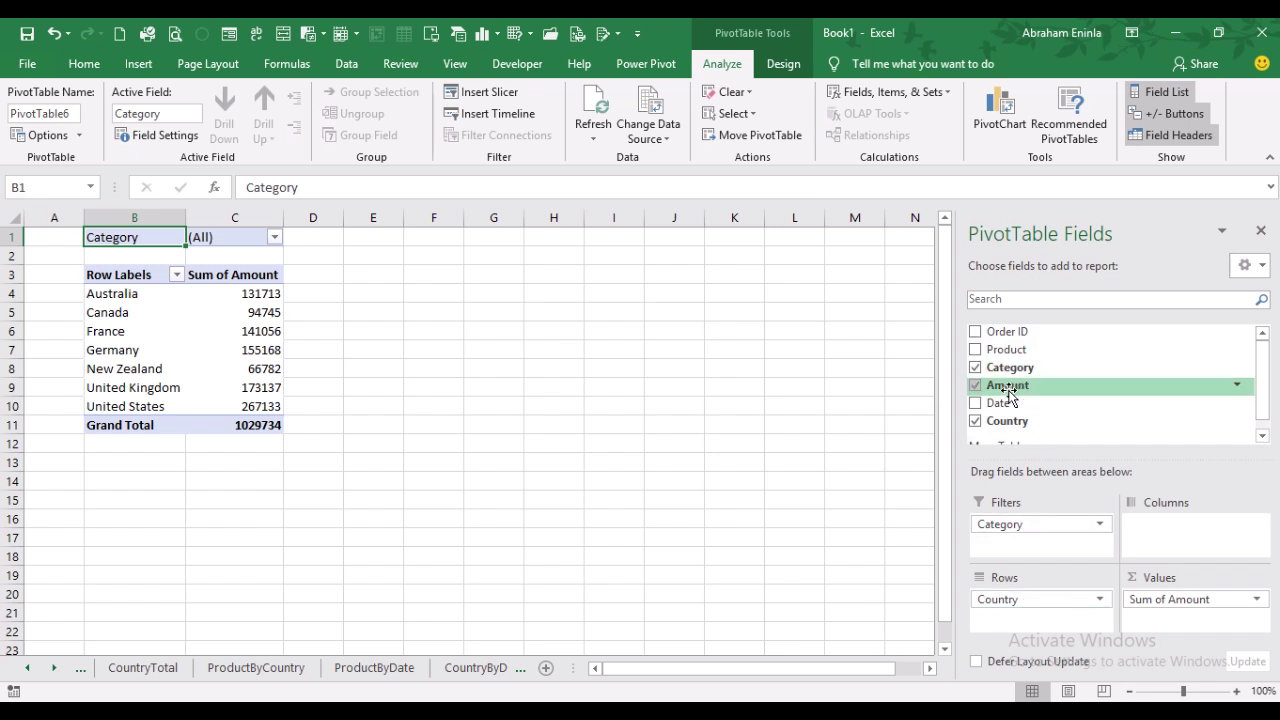
drag(1012, 350, 1015, 622)
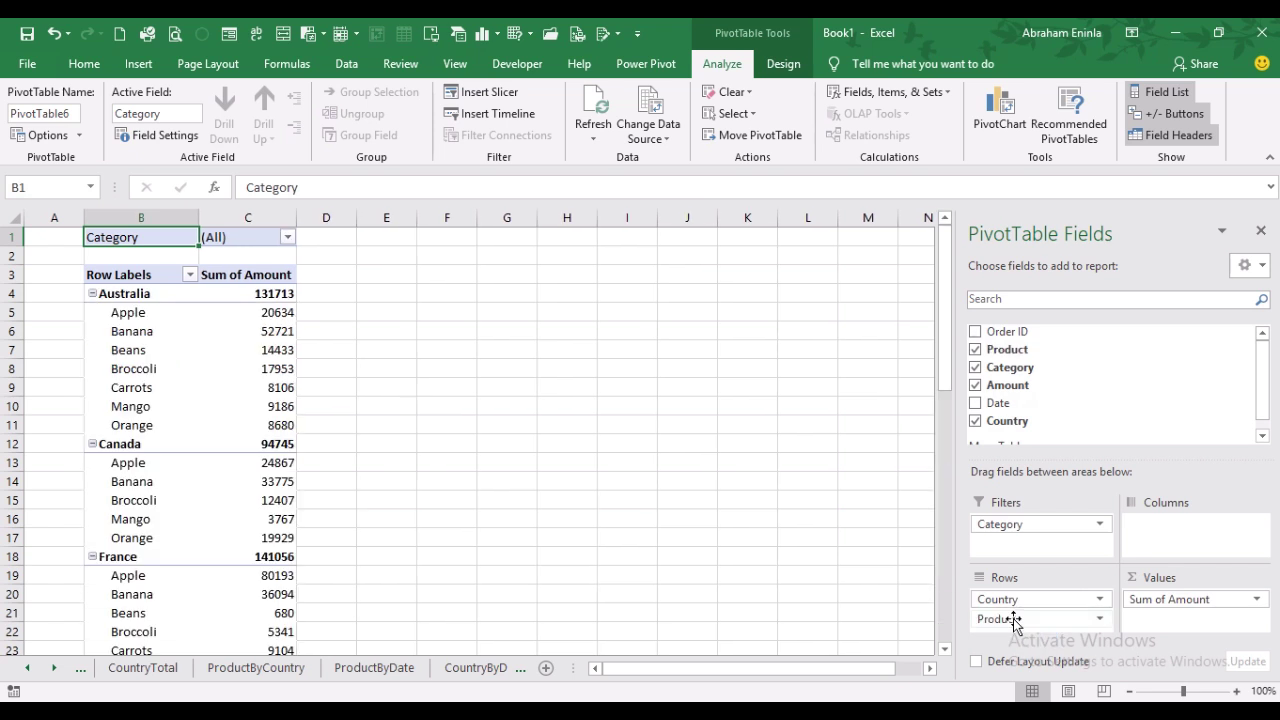
drag(1000, 404, 1173, 527)
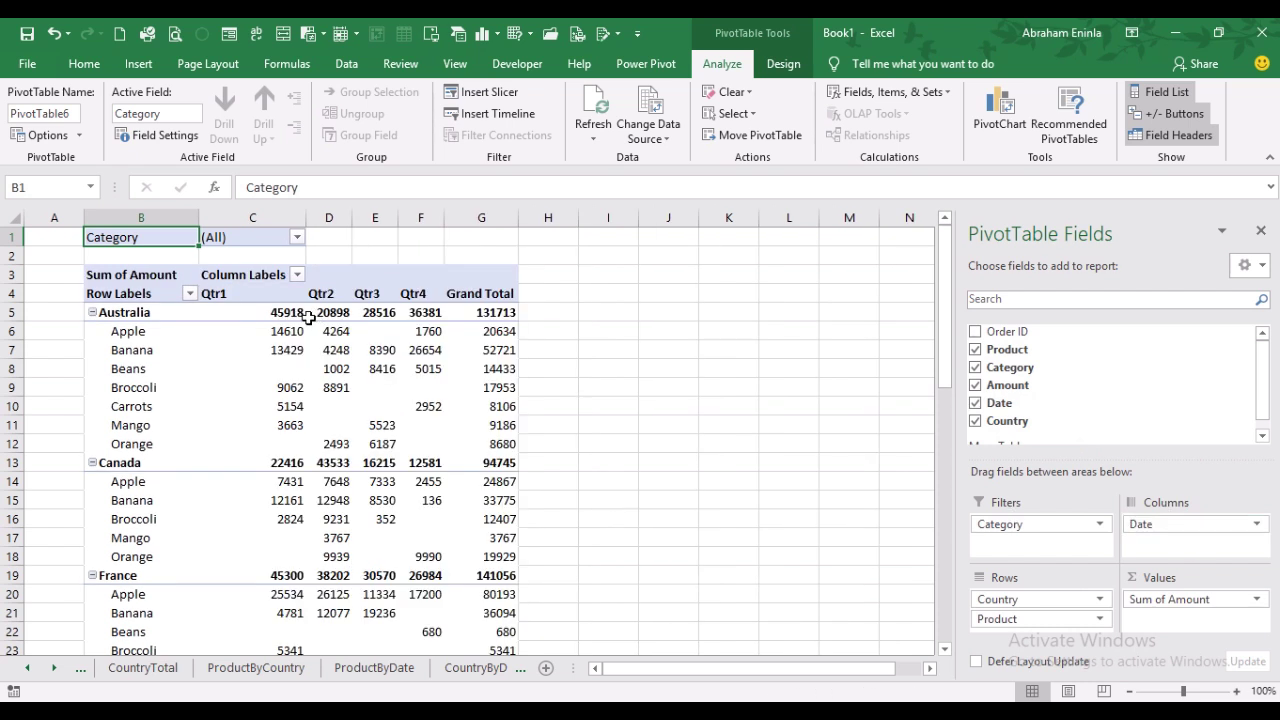
Examine the quarterly column headings Qtr1 to Qtr4 in the Multi Level pivot table.
mouse_move(369, 317)
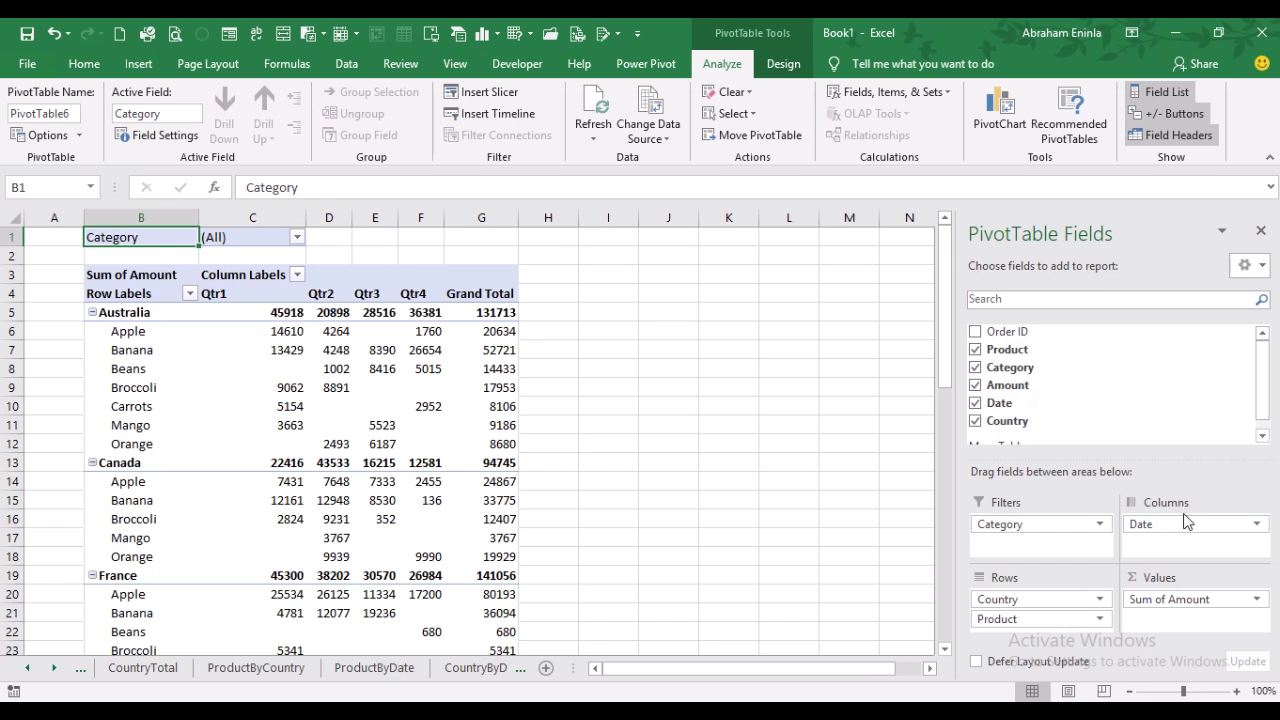
click(322, 293)
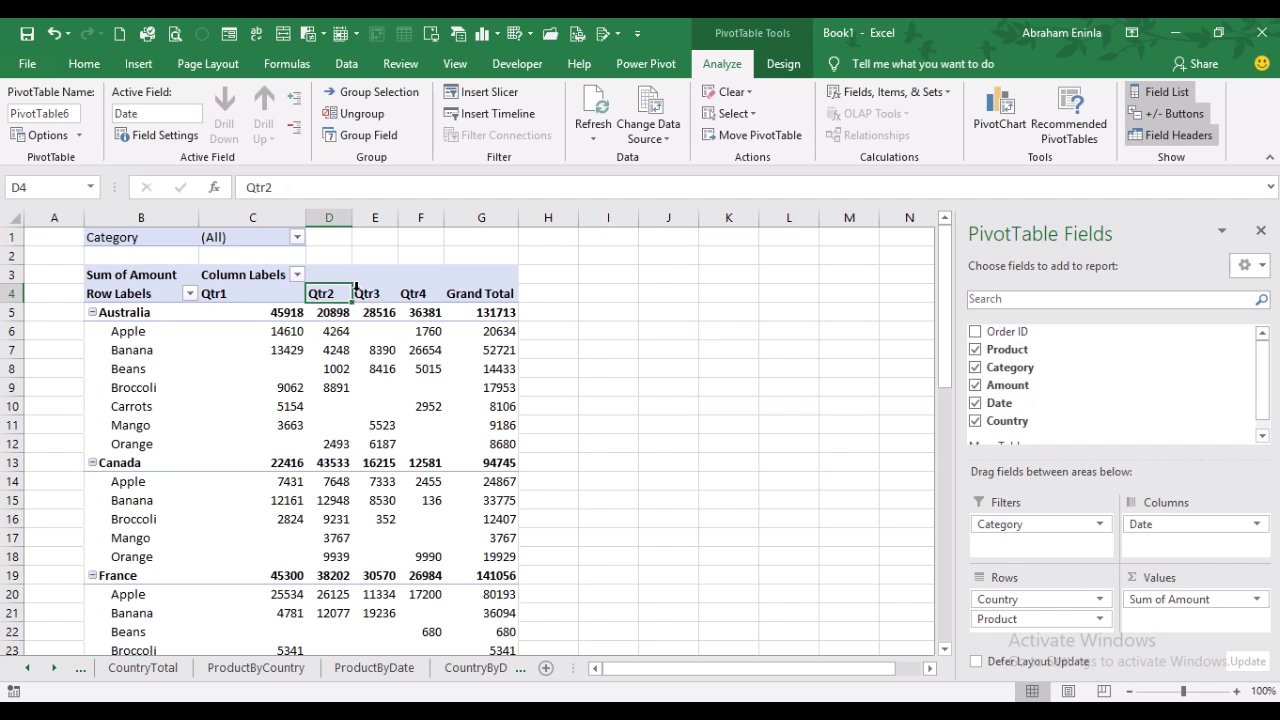
click(372, 293)
click(427, 292)
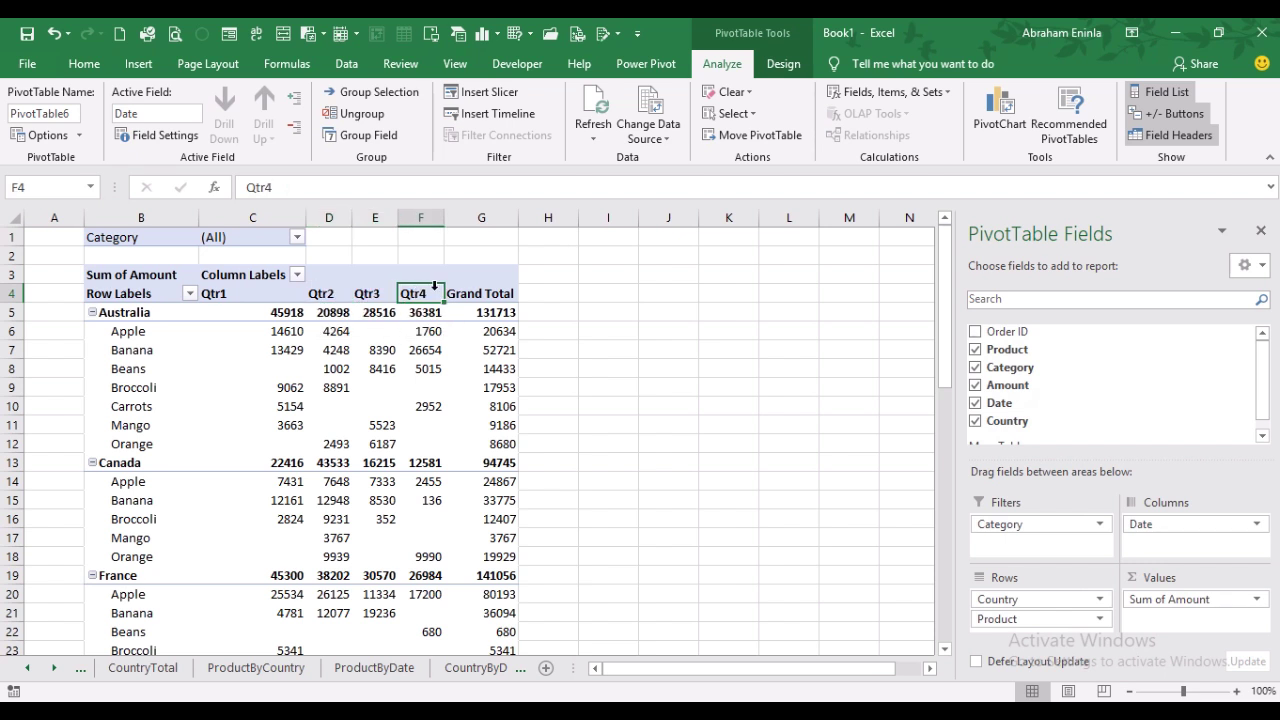
click(322, 294)
click(368, 293)
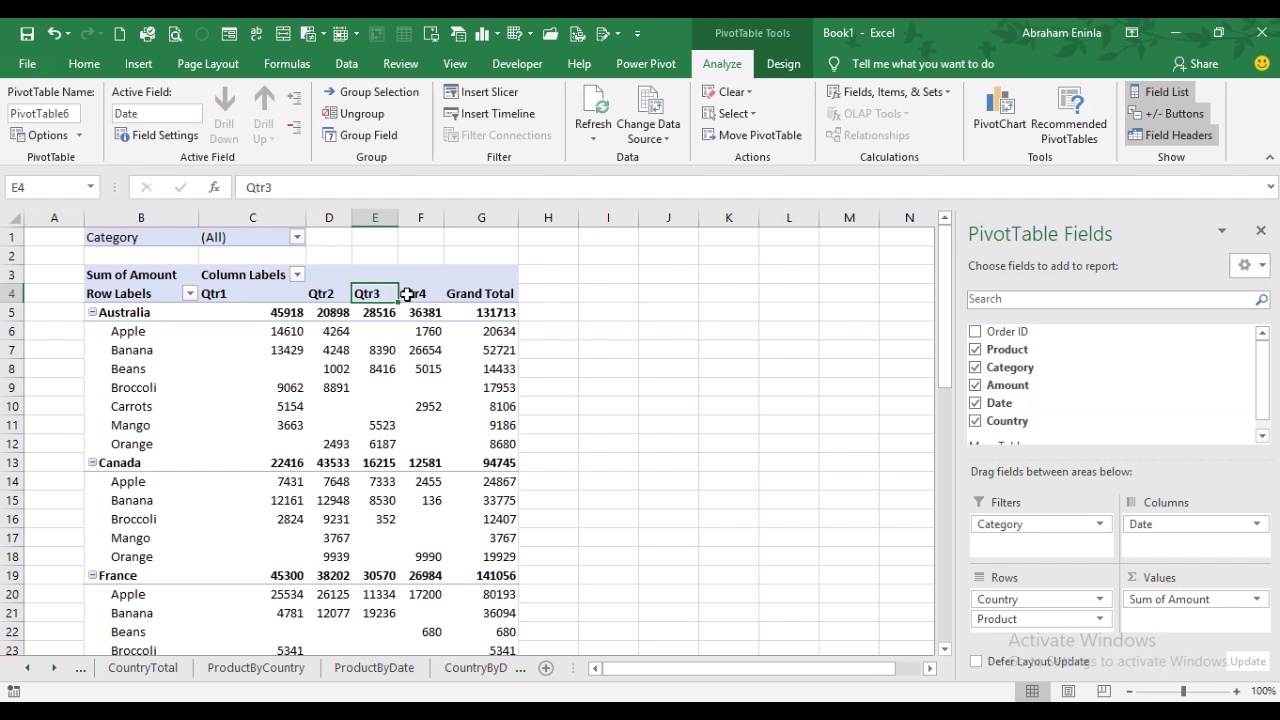
click(418, 293)
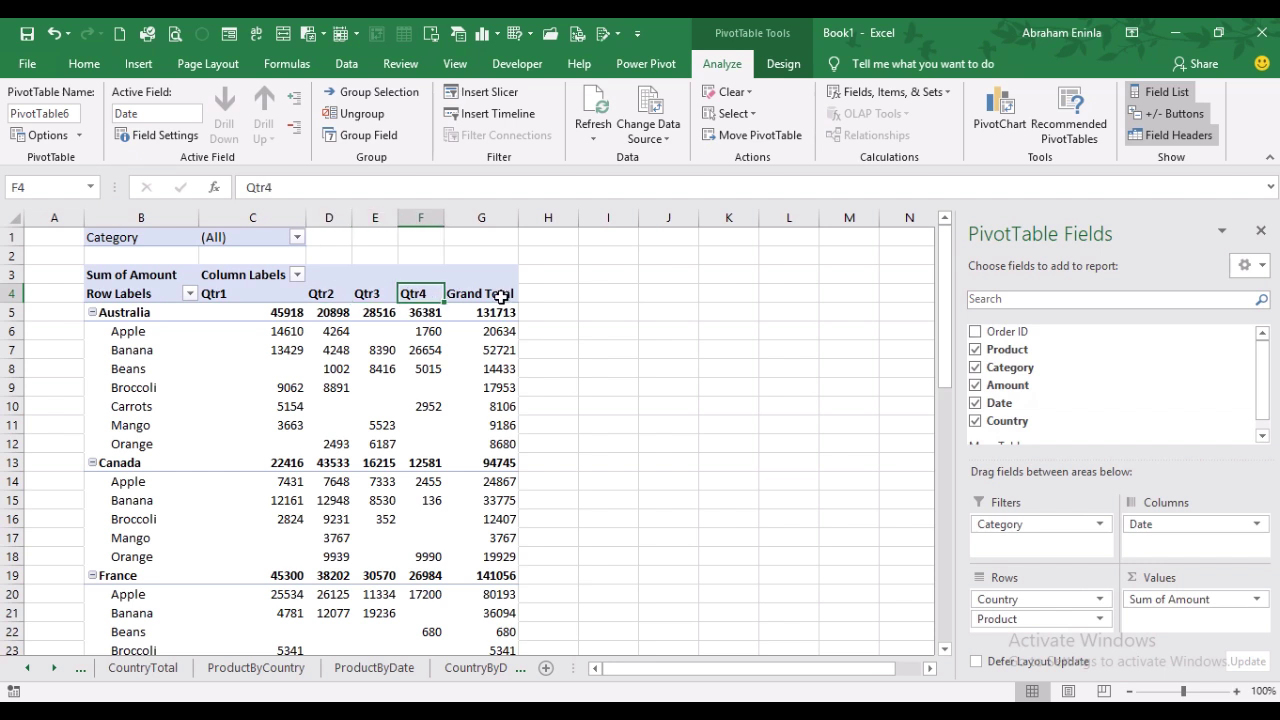
click(238, 293)
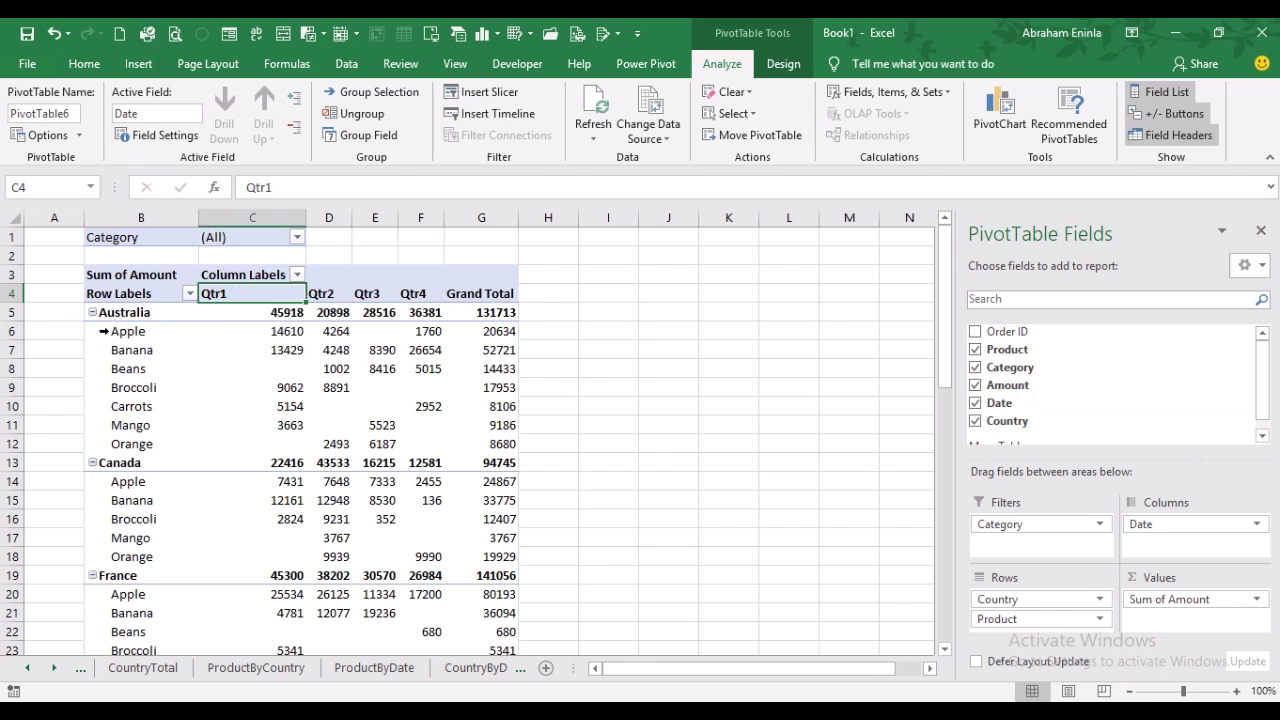
Examine the product rows nested under each country, from Australia down to the Grand Total row.
click(124, 312)
click(121, 348)
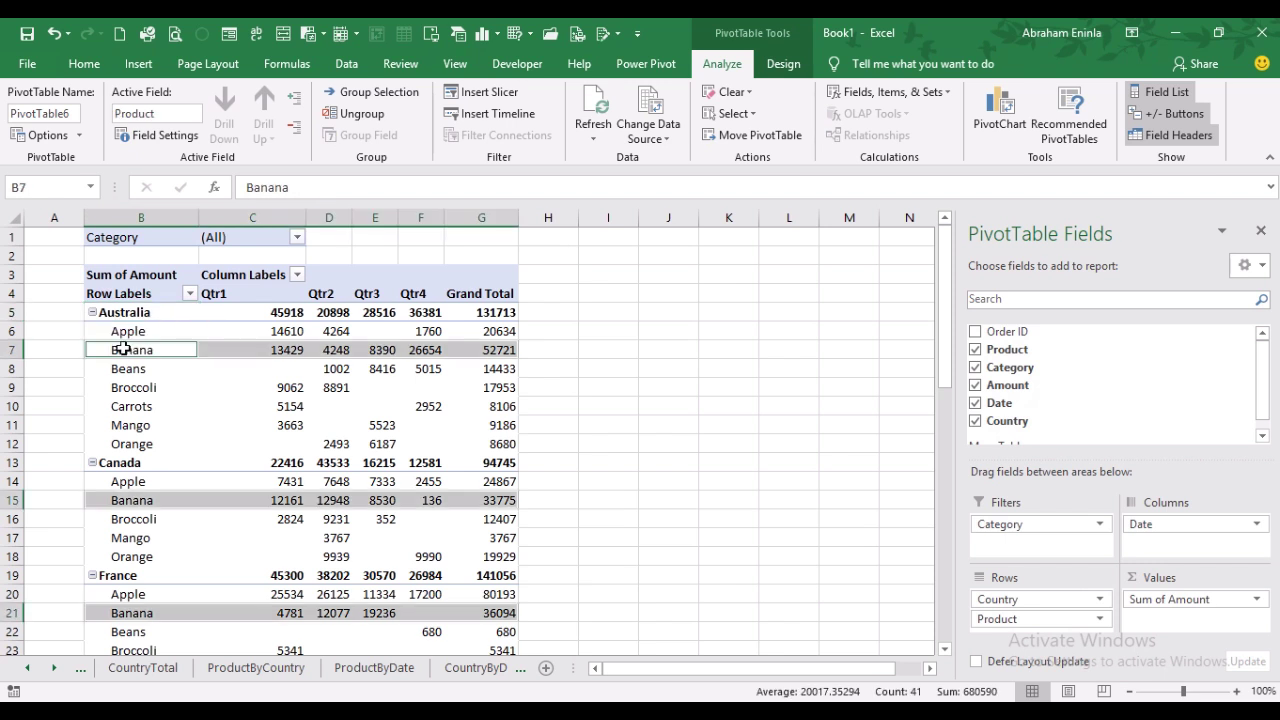
click(120, 383)
click(185, 369)
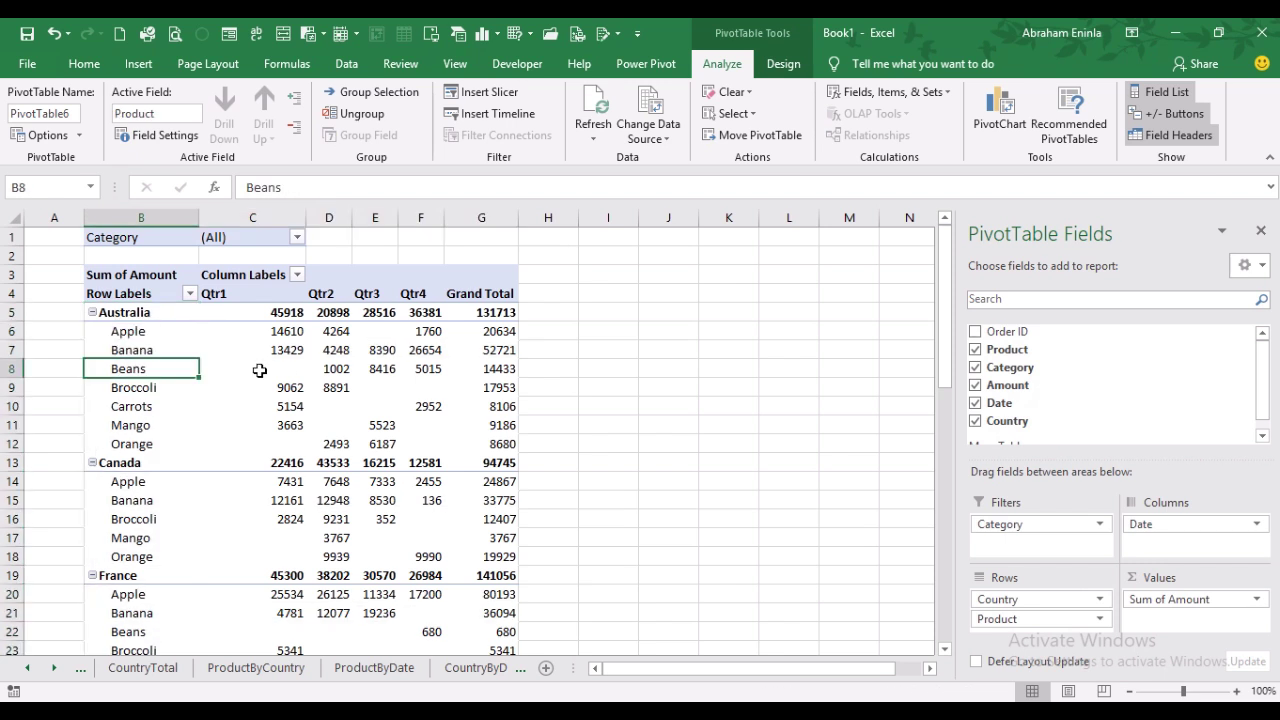
click(320, 369)
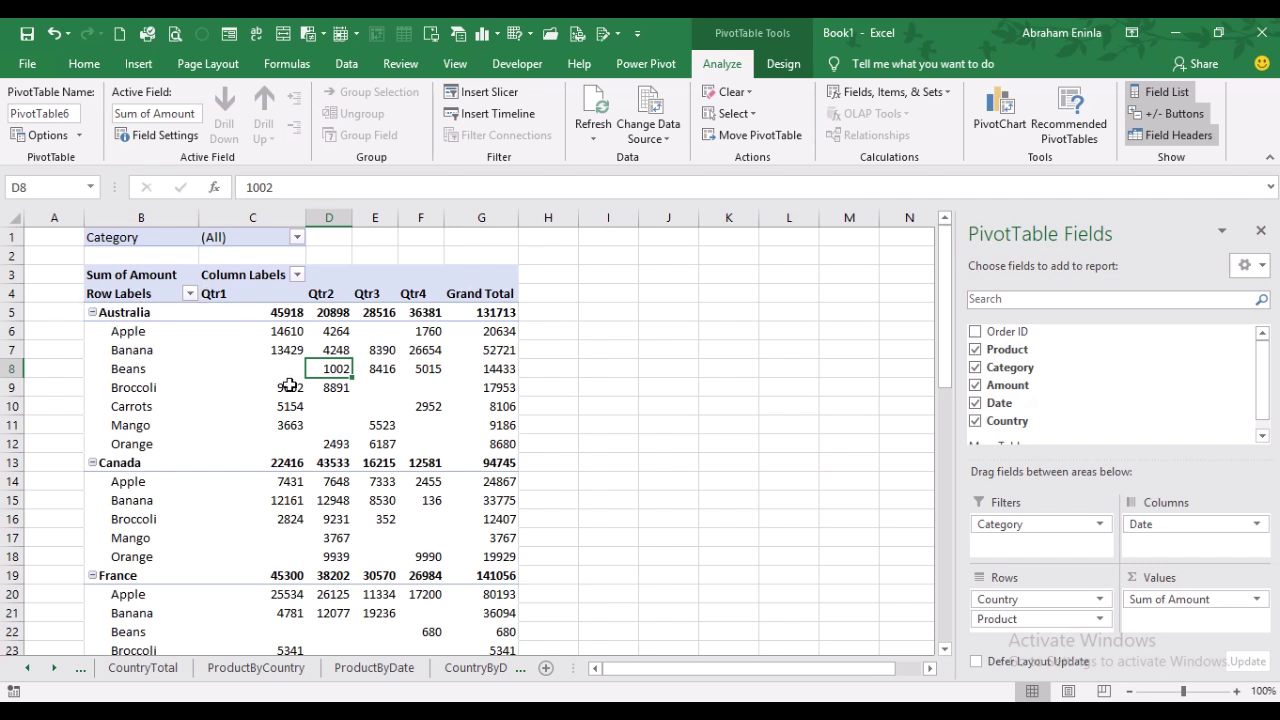
scroll(313, 517, down, 13)
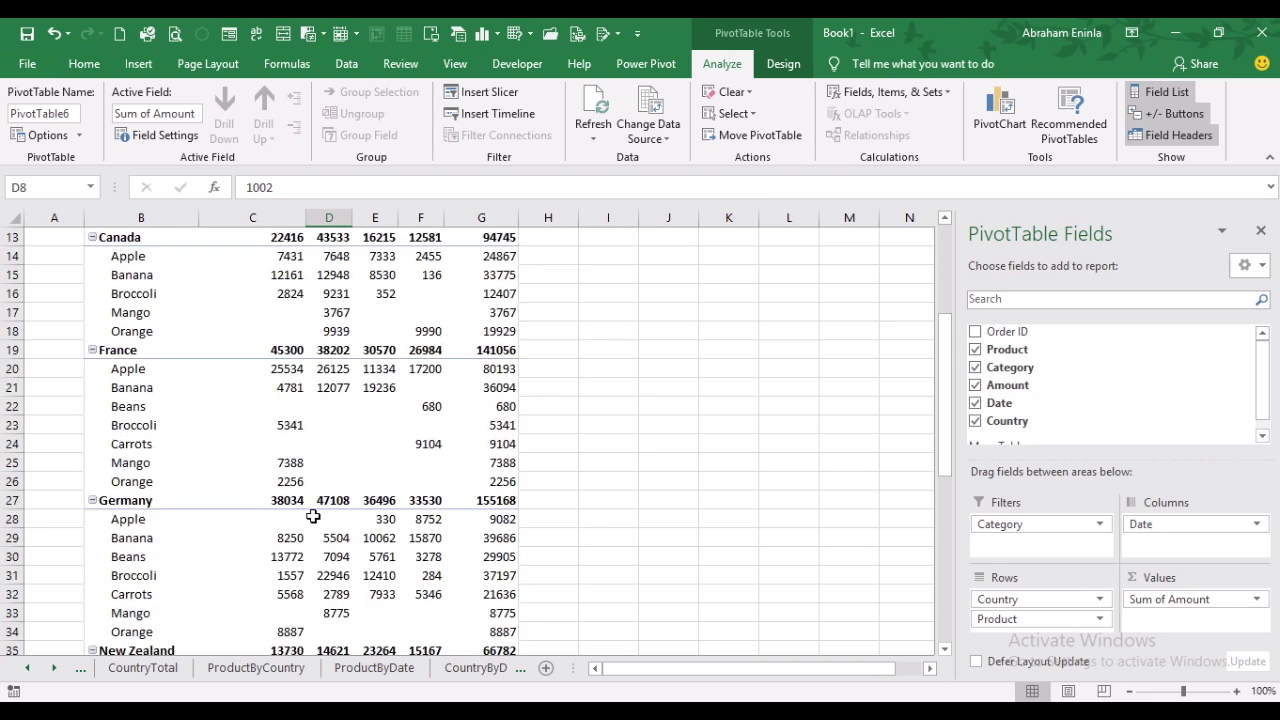
scroll(315, 516, up, 1)
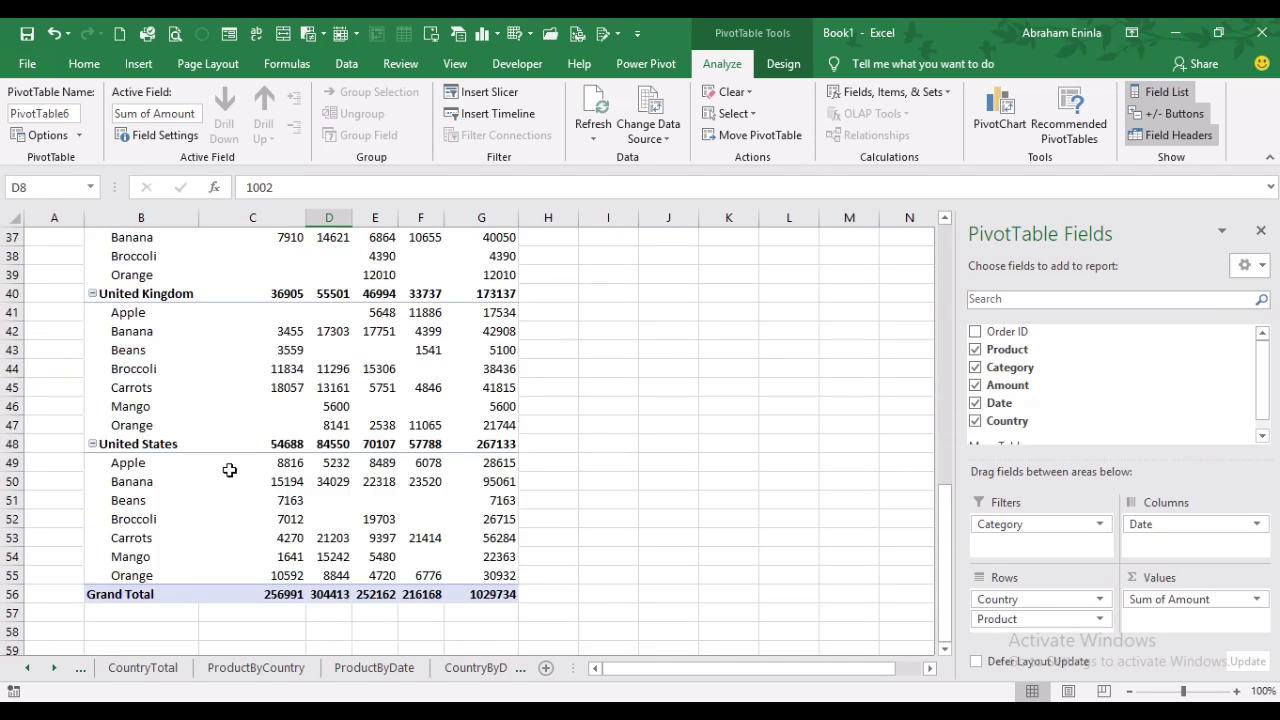
mouse_move(229, 470)
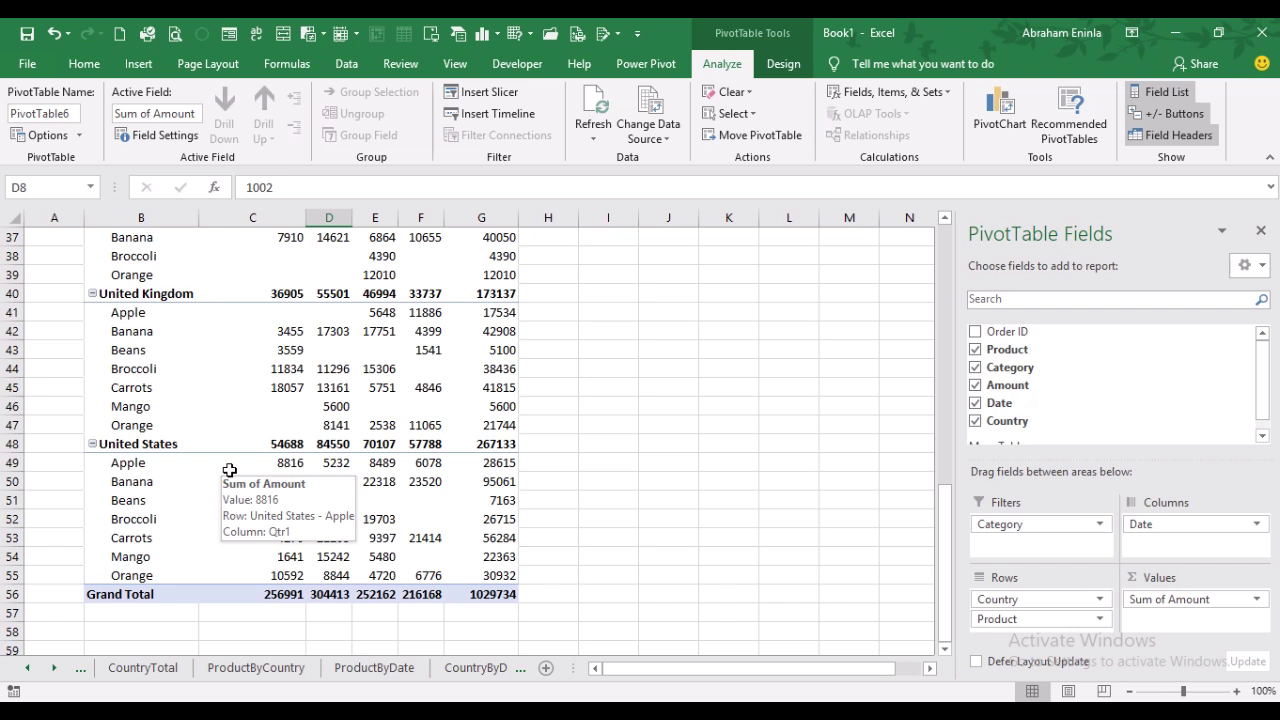
scroll(245, 485, up, 9)
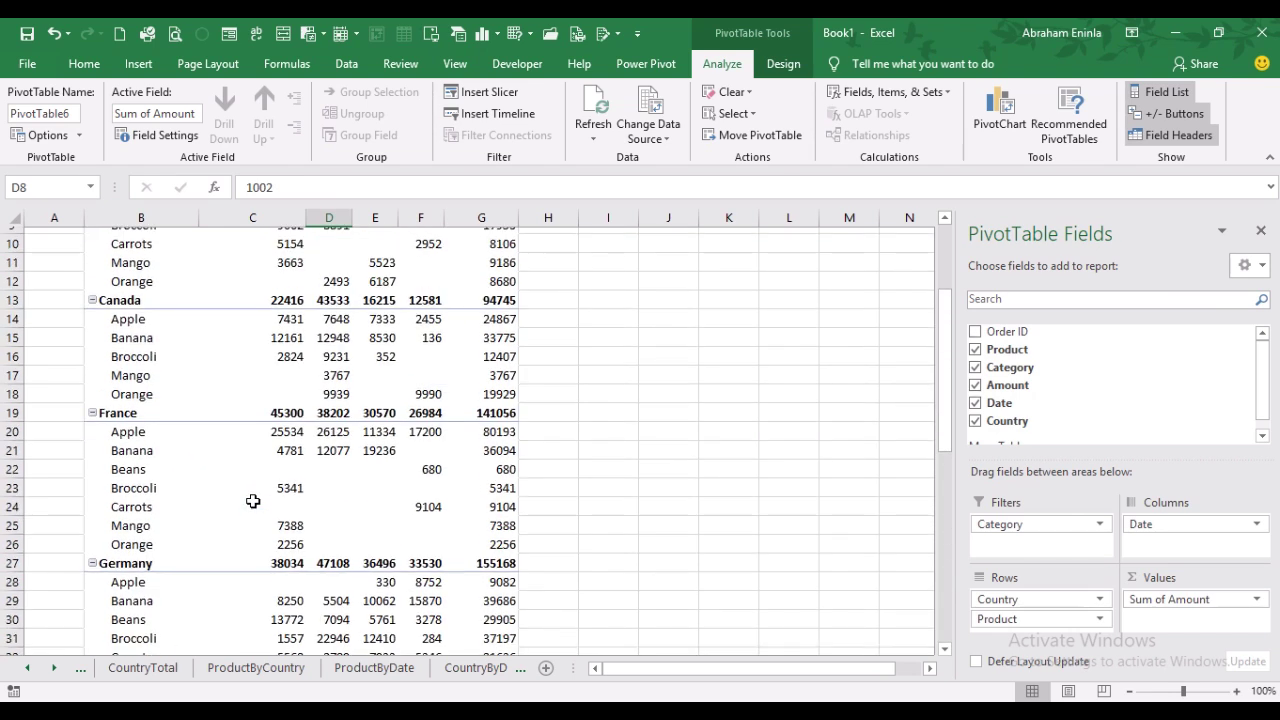
scroll(253, 501, up, 3)
mouse_move(288, 463)
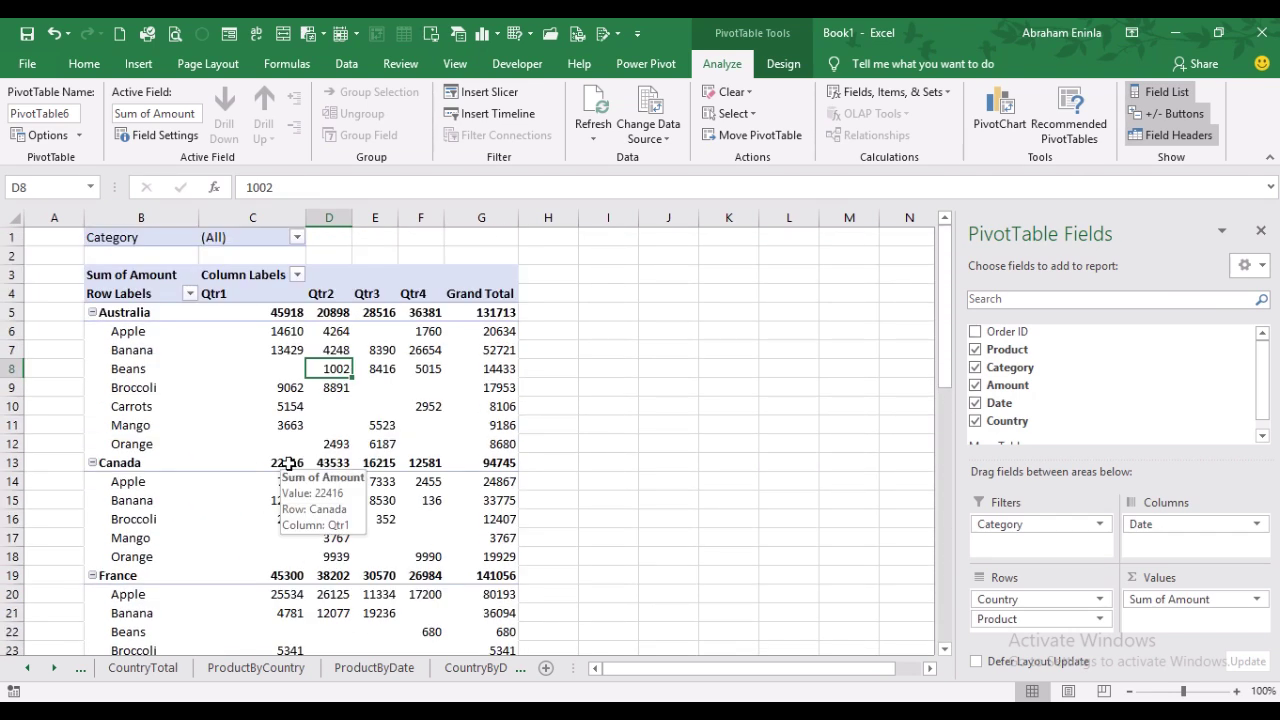
Examine individual product amounts for Australia and Canada across the quarter columns.
click(142, 355)
click(362, 402)
click(383, 444)
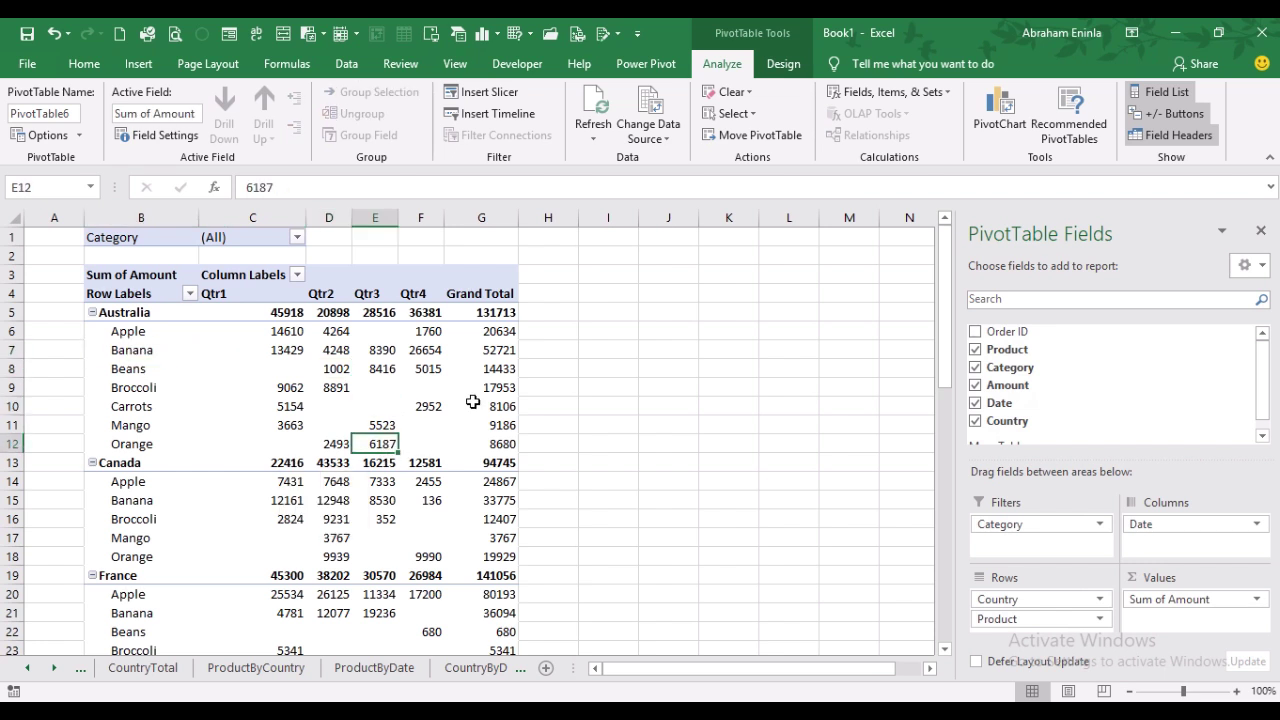
click(504, 401)
click(371, 505)
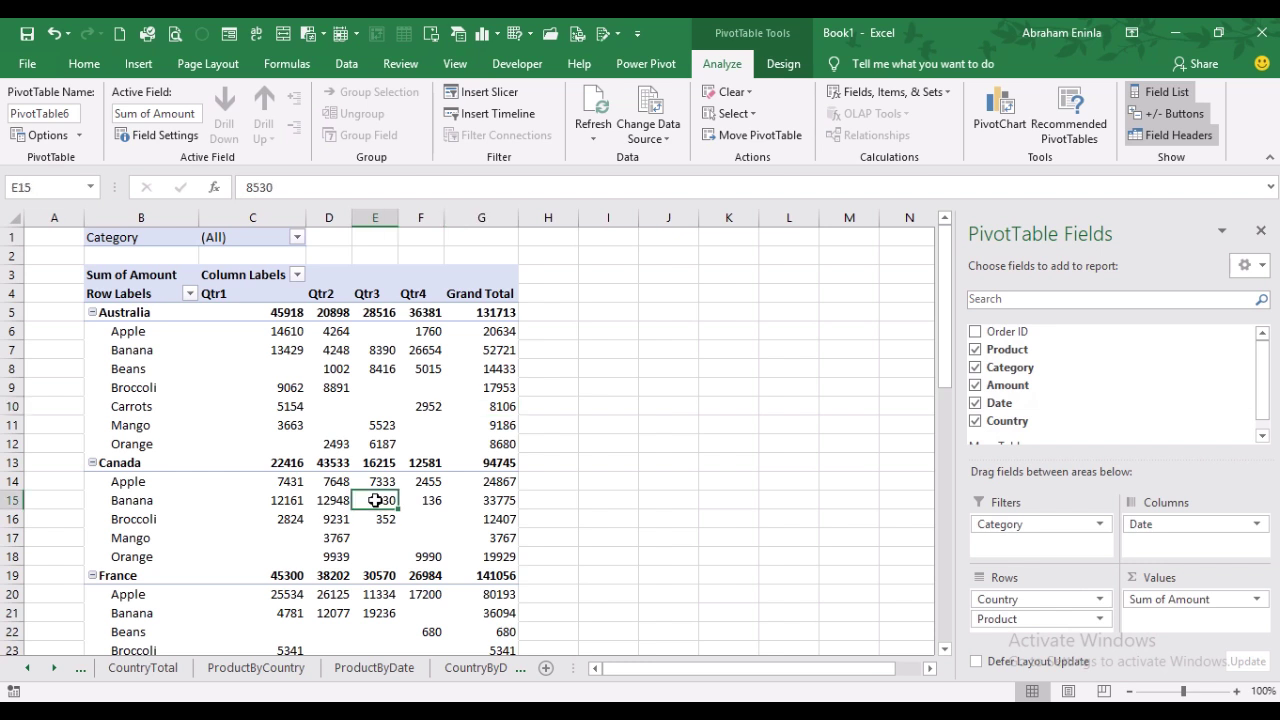
click(328, 503)
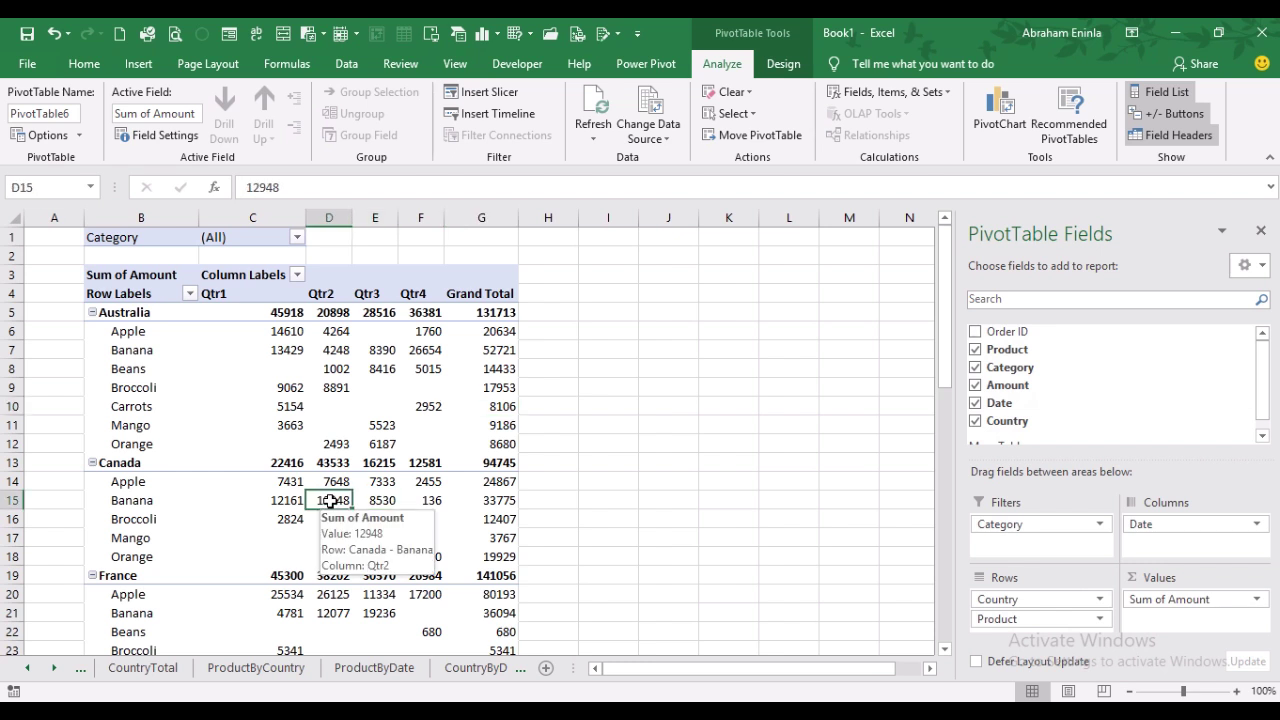
click(285, 500)
click(291, 524)
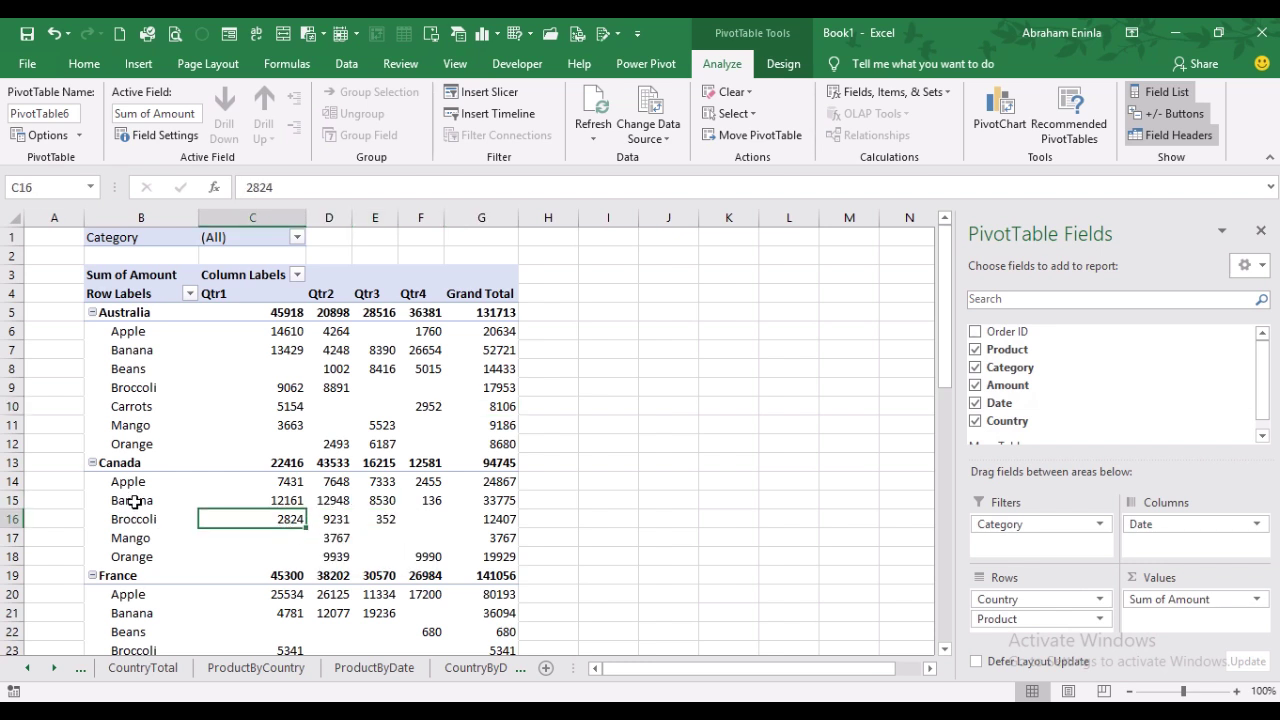
Examine the Banana and Broccoli rows under Canada in the Multi Level pivot table.
click(165, 500)
click(138, 524)
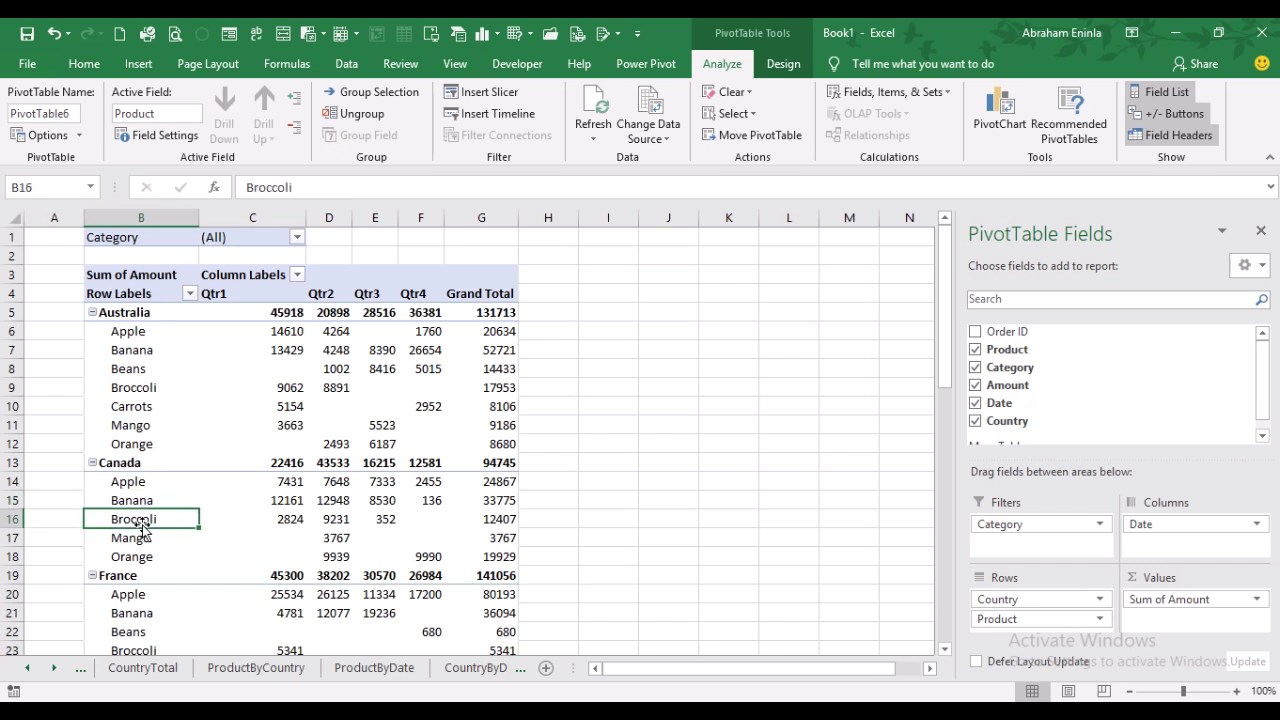
click(288, 503)
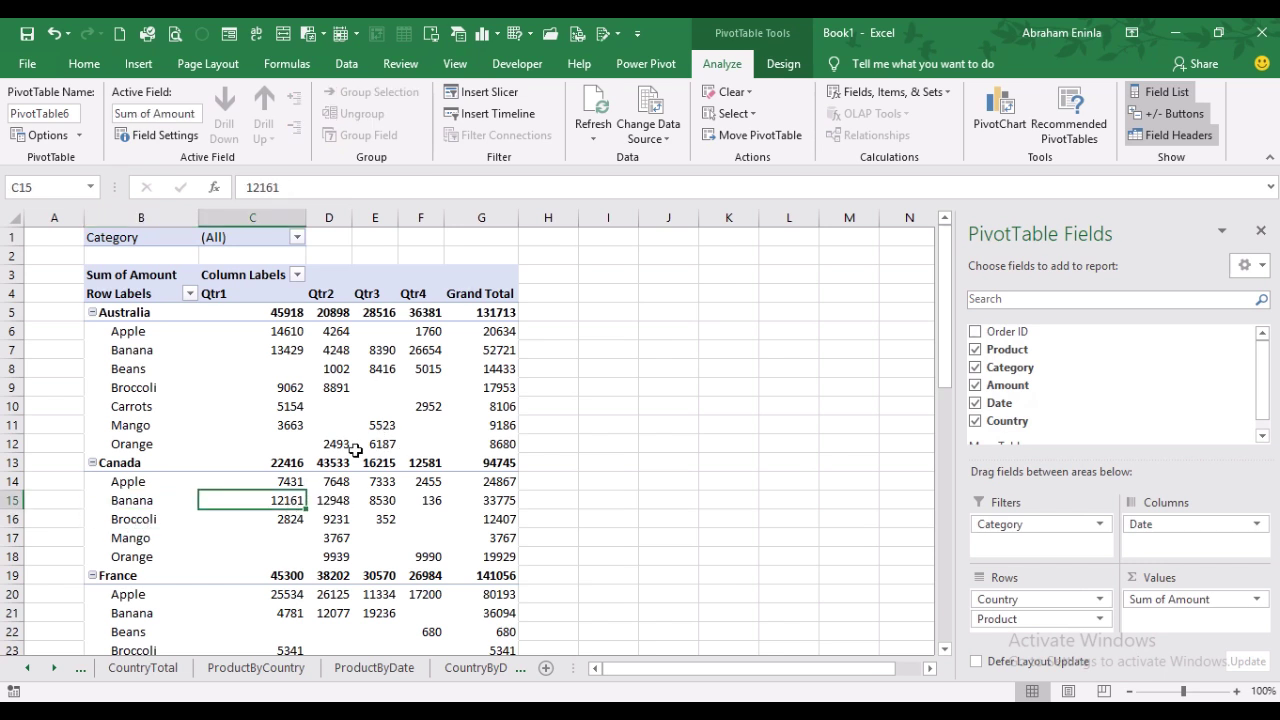
mouse_move(363, 448)
Review the CountryByDate and ProductByDate pivot reports, going backward from the Multi Level sheet.
click(478, 668)
click(466, 670)
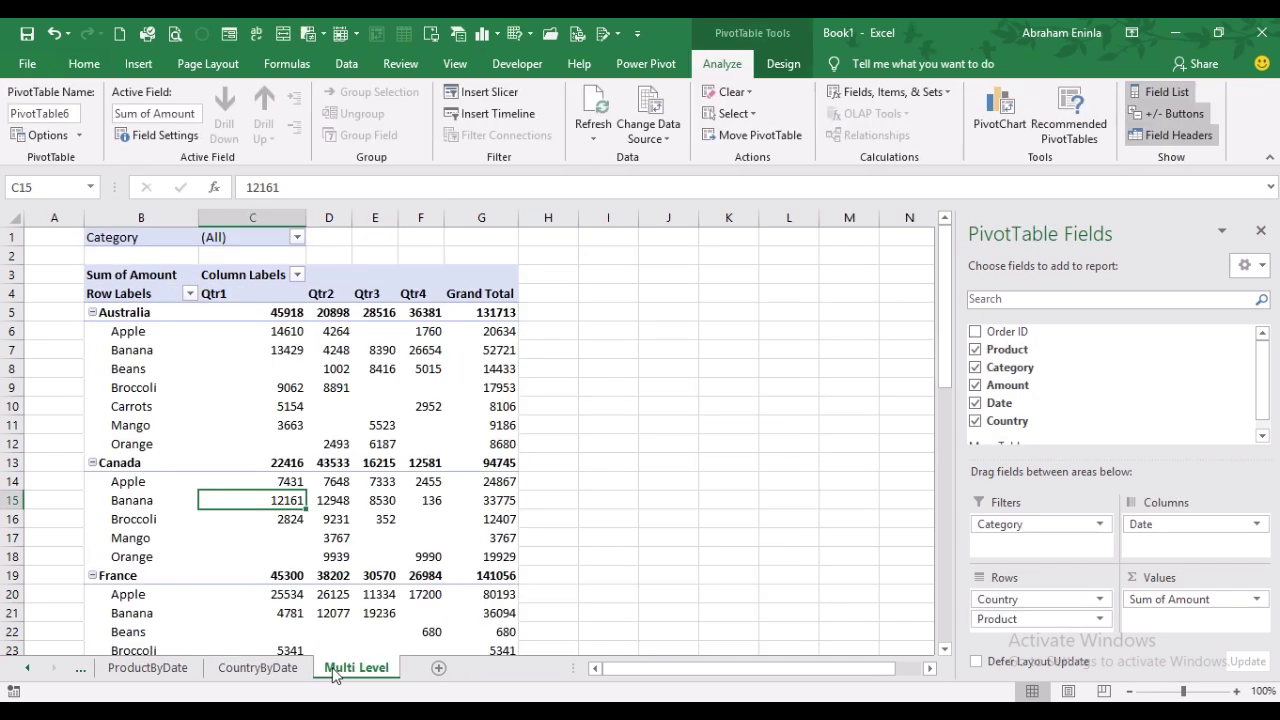
click(258, 668)
click(140, 668)
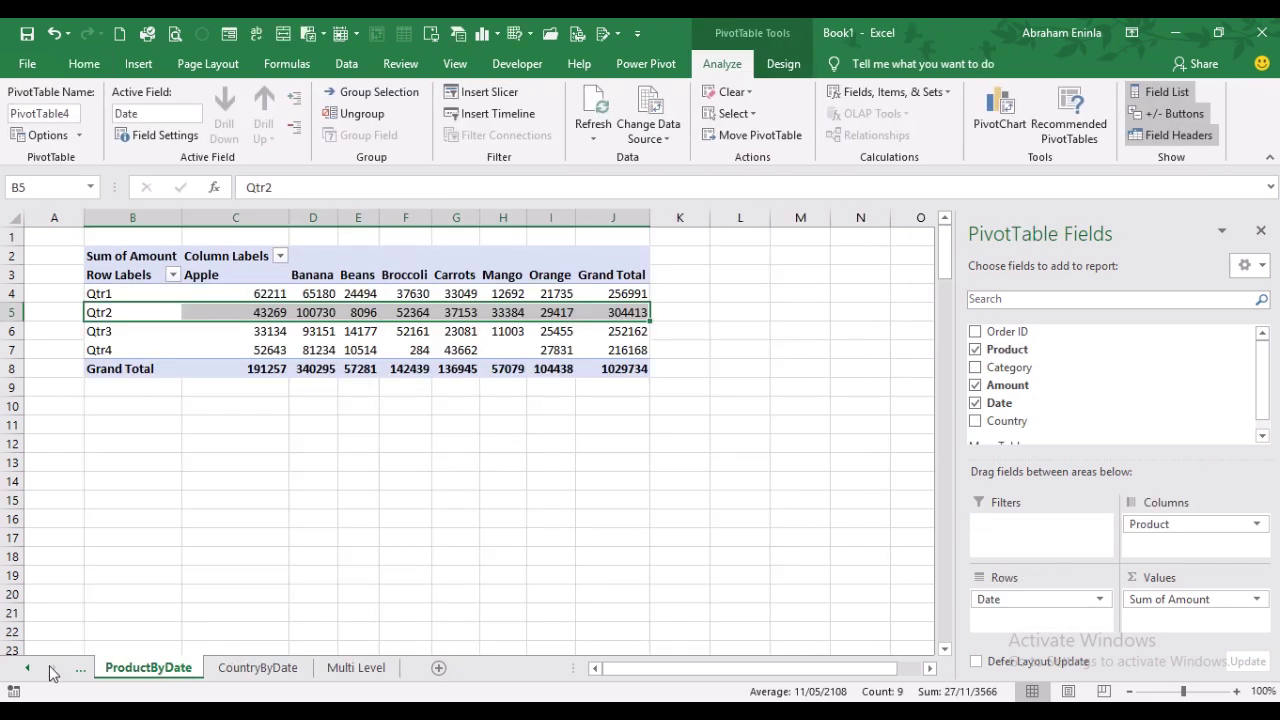
click(82, 669)
click(82, 669)
click(82, 669)
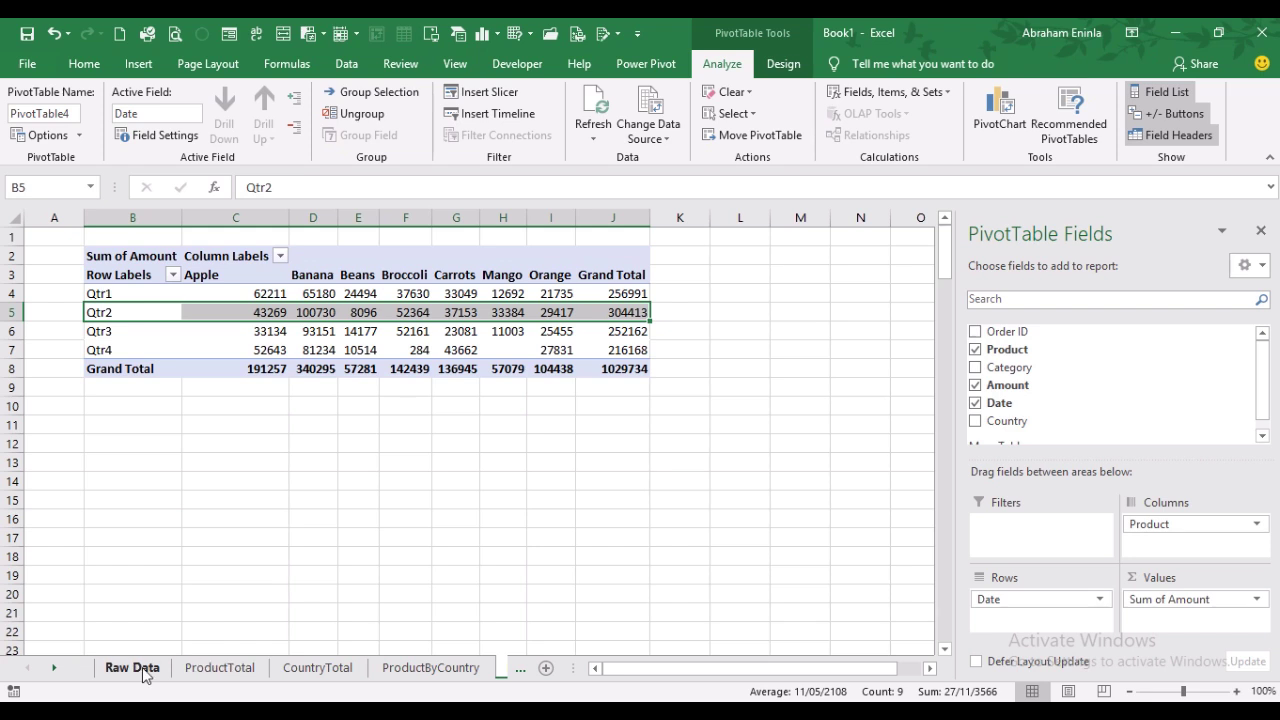
Review the Raw Data sheet and the ProductTotal and CountryTotal reports with their pivot charts.
click(129, 669)
click(203, 669)
click(340, 672)
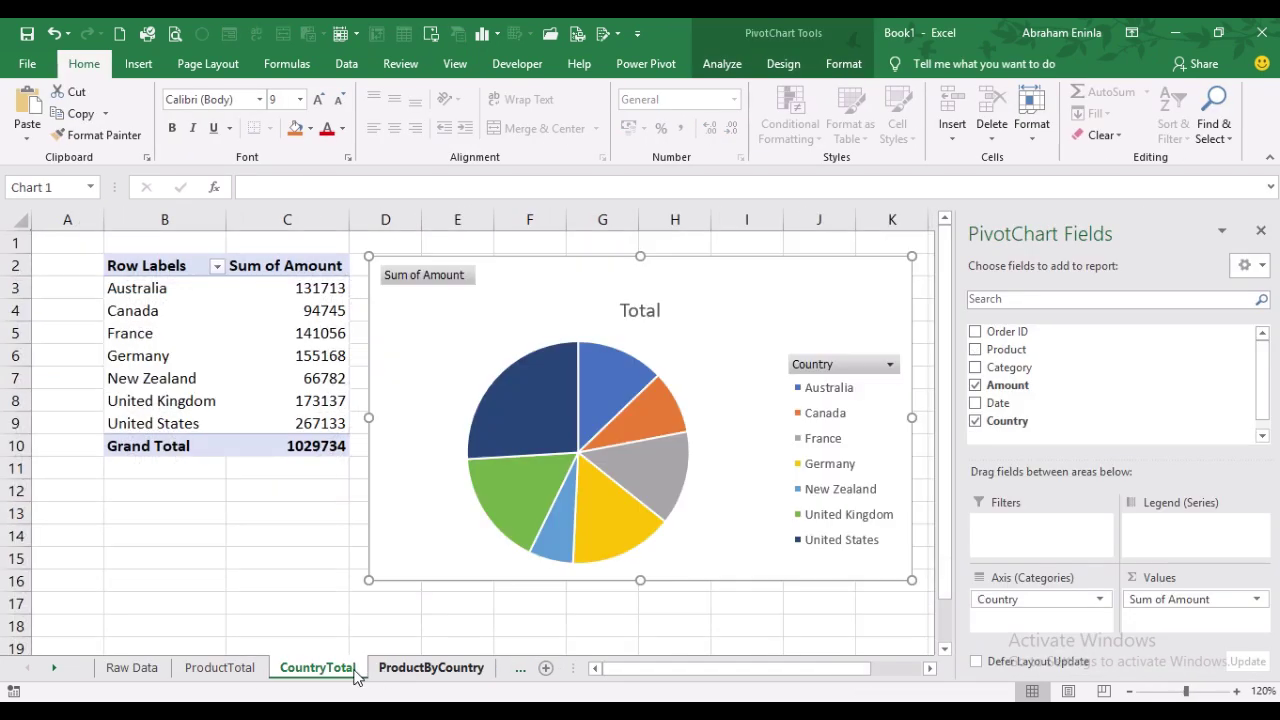
click(425, 670)
click(318, 669)
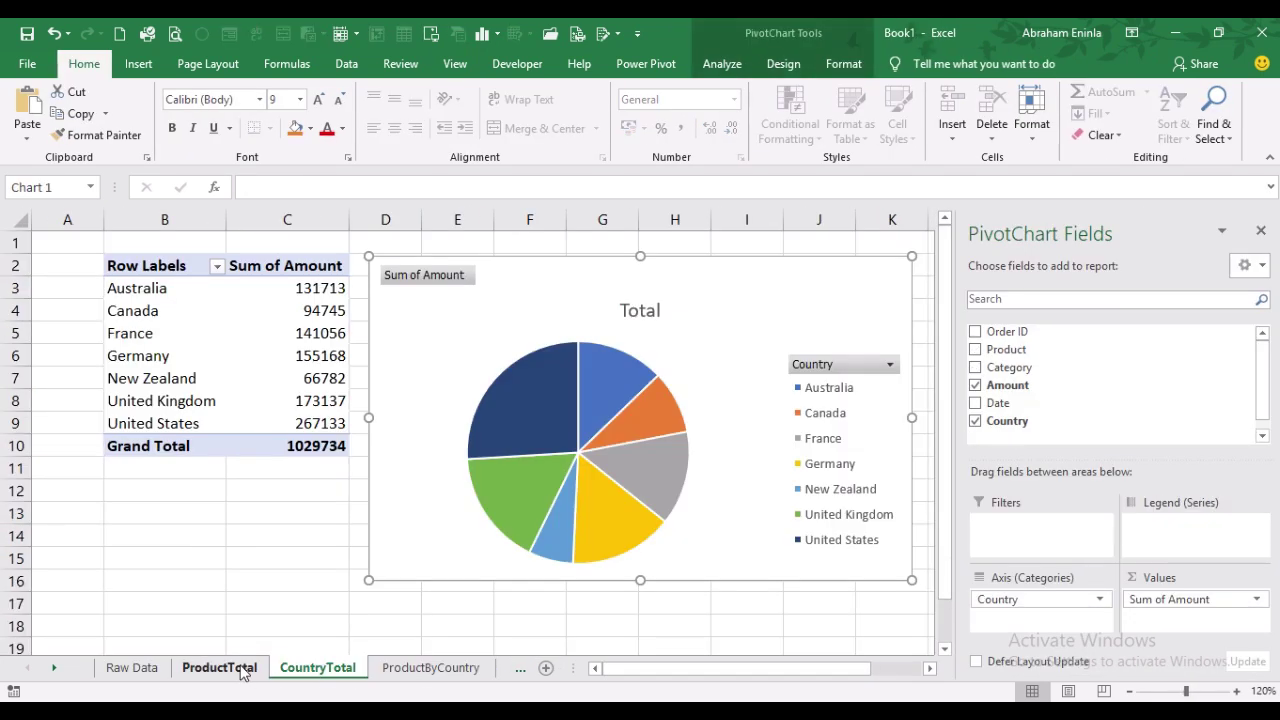
click(220, 668)
click(131, 669)
Review the reports from ProductByCountry through ProductByDate and CountryByDate to Multi Level.
click(401, 674)
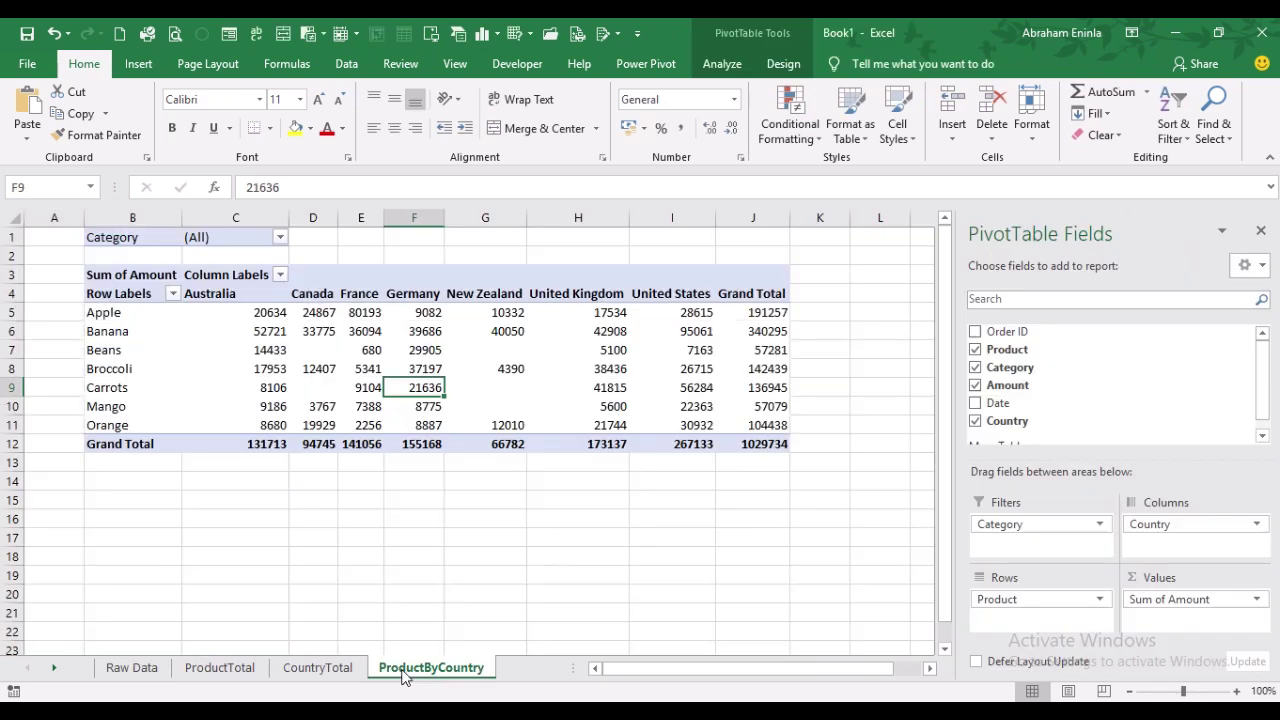
click(510, 672)
click(423, 672)
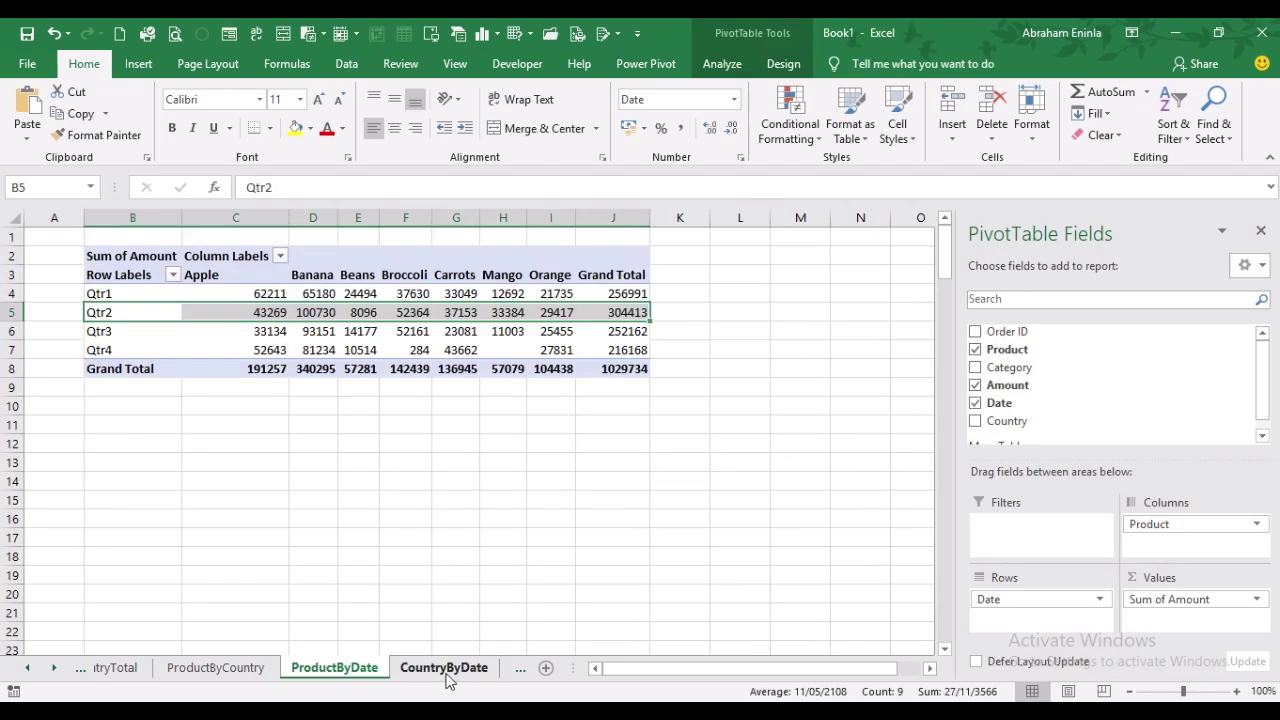
click(440, 672)
click(463, 672)
Go back through all the pivot reports from CountryByDate to ProductTotal and return to the Raw Data sheet.
click(259, 668)
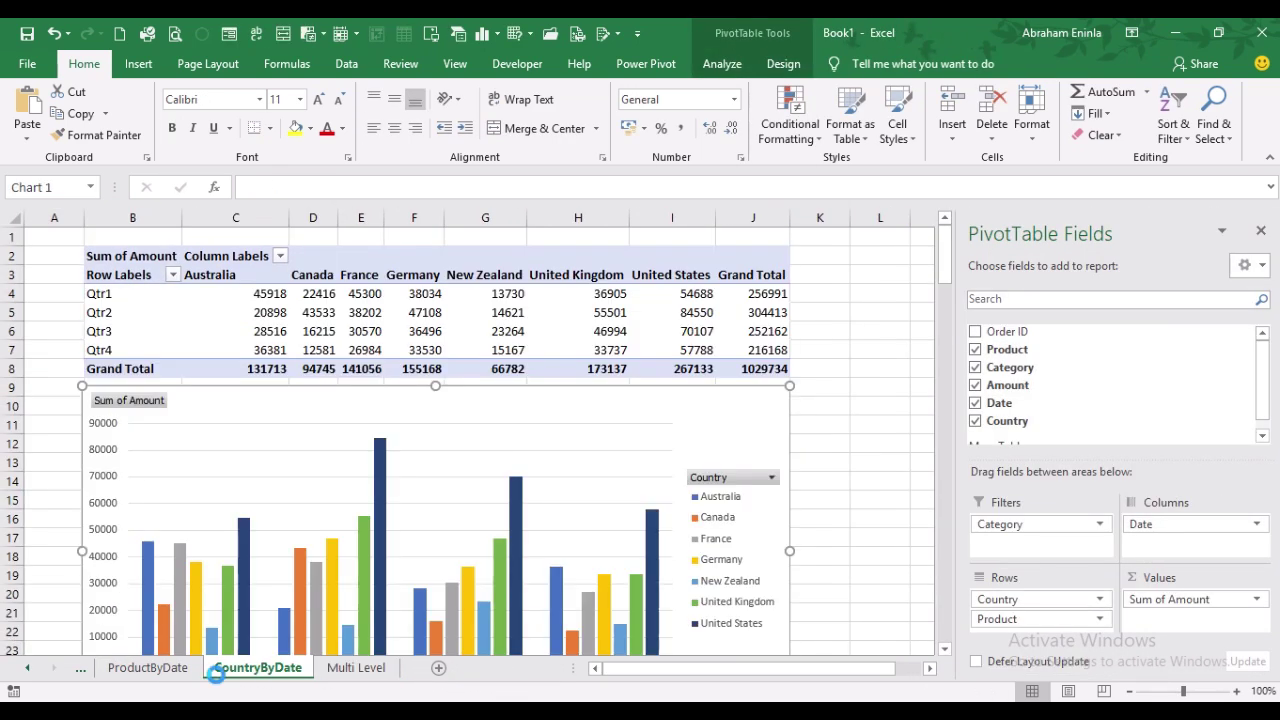
click(149, 668)
click(30, 670)
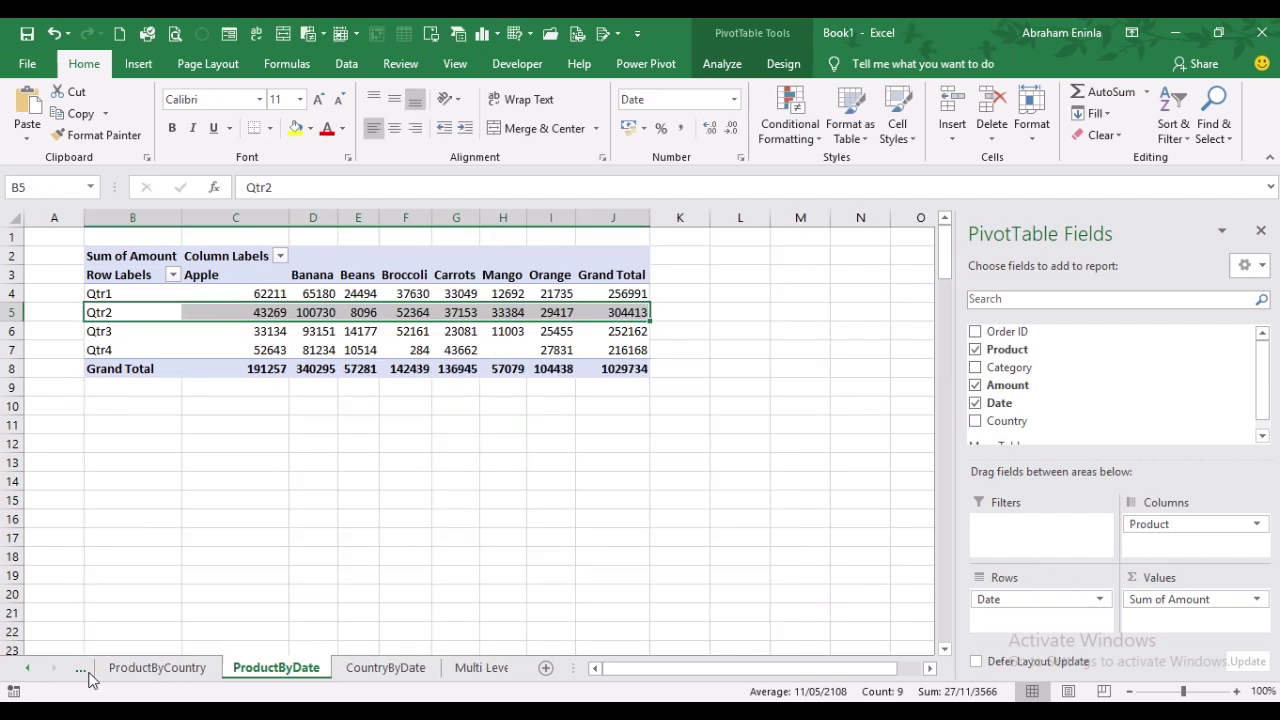
click(120, 672)
click(33, 672)
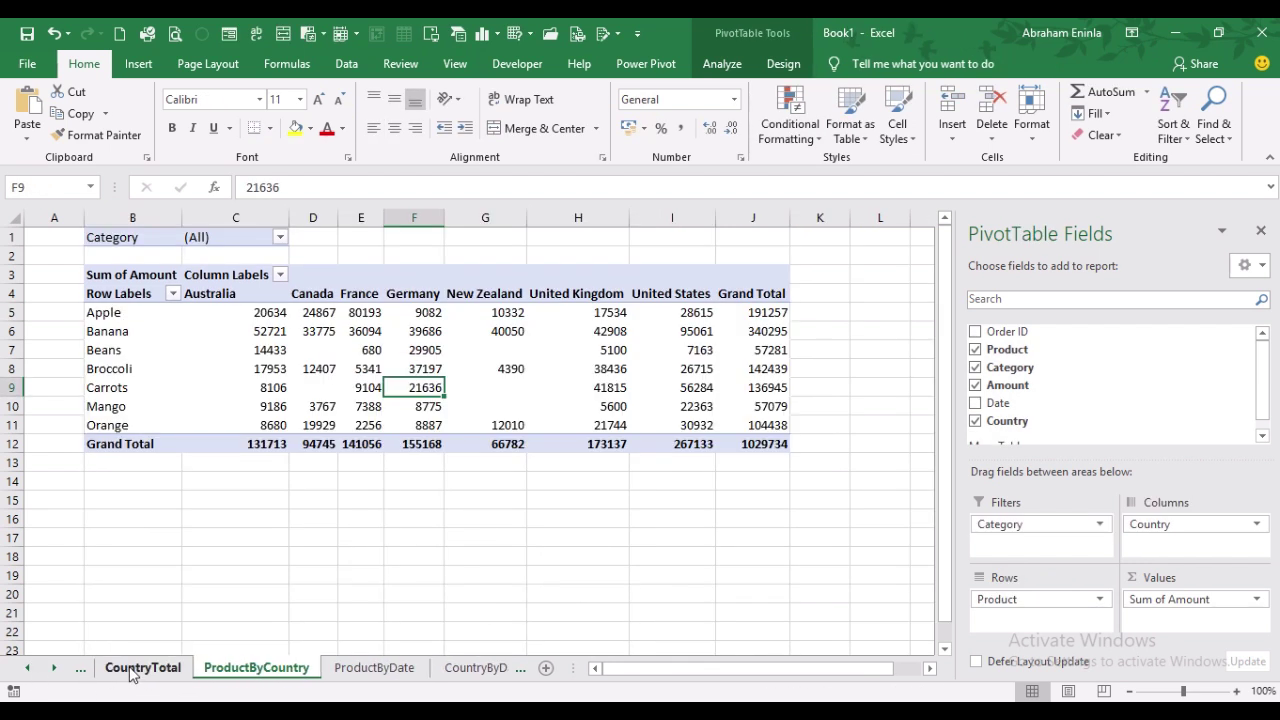
click(130, 670)
click(28, 668)
click(122, 670)
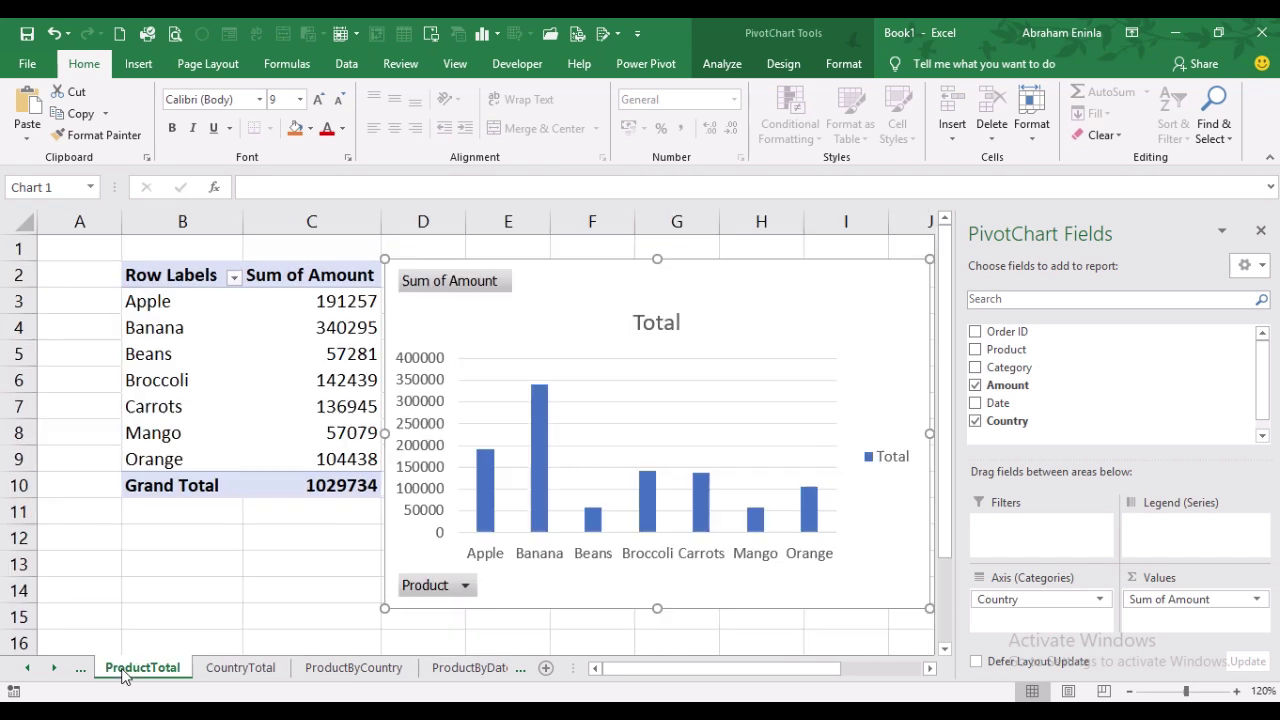
click(28, 668)
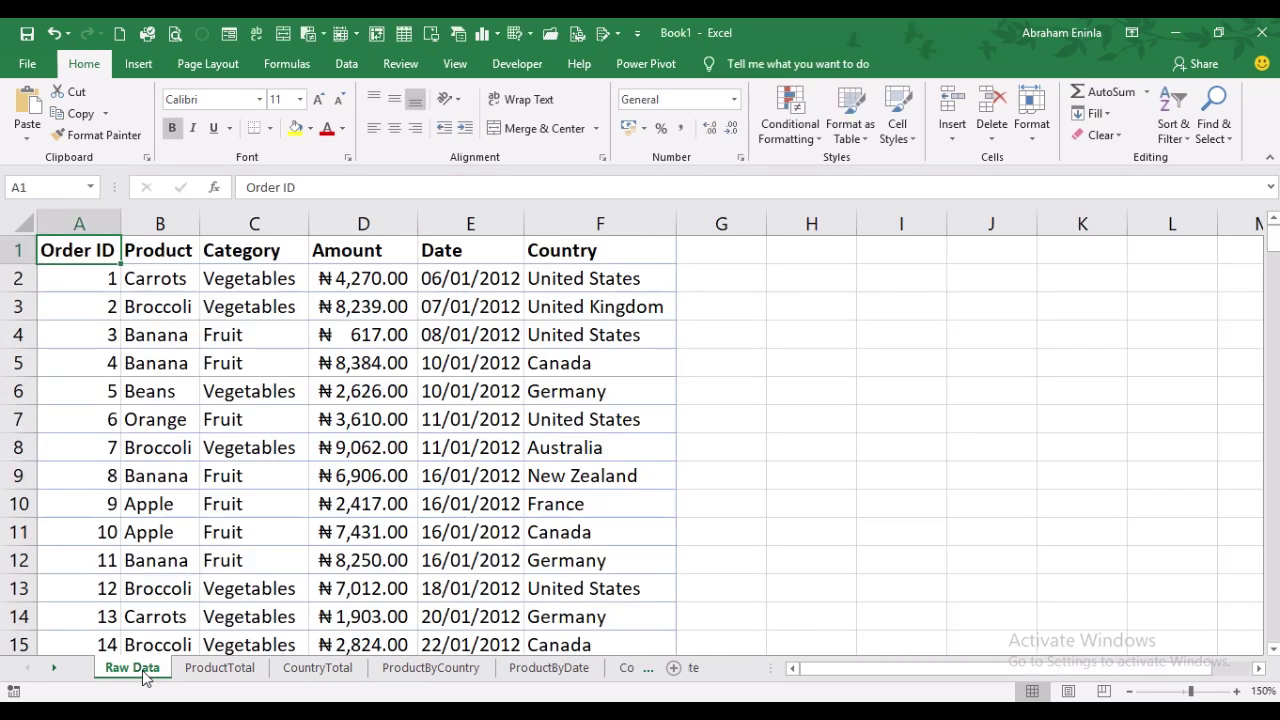
click(120, 668)
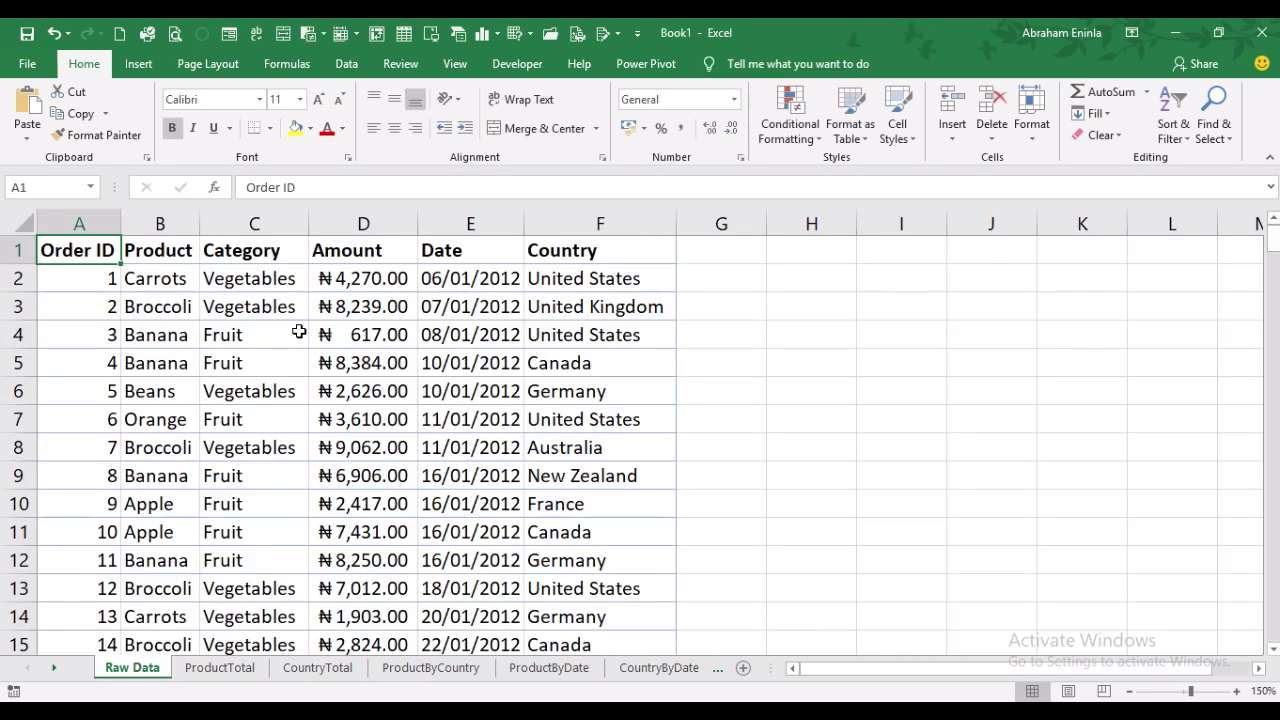